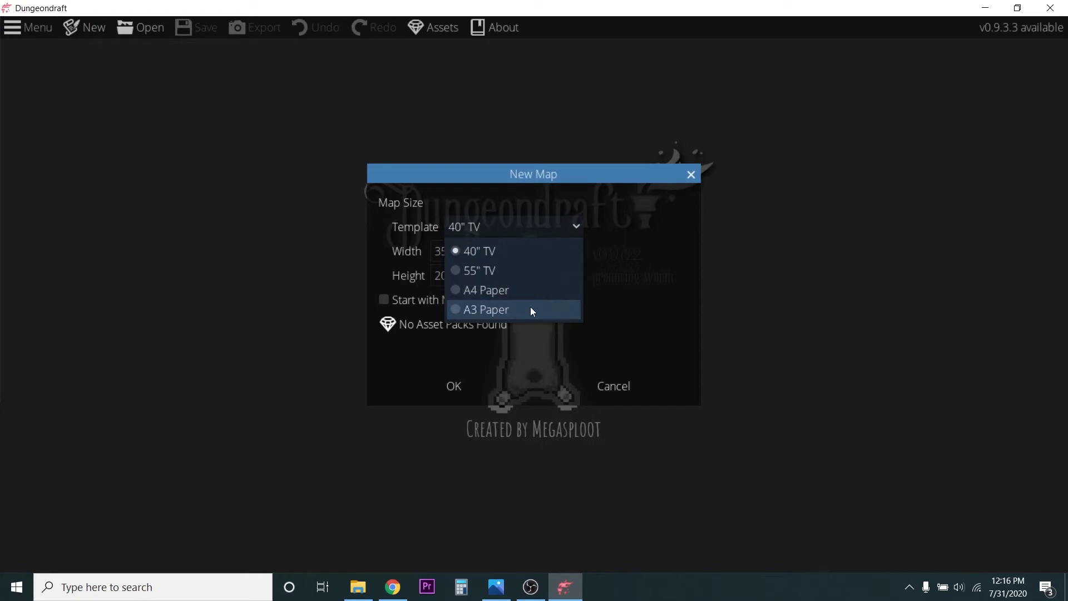
- Create a new map from the 40" TV template, 35 tiles wide and 20 tiles high
{"action": "left_click", "coordinate": [618, 270]}
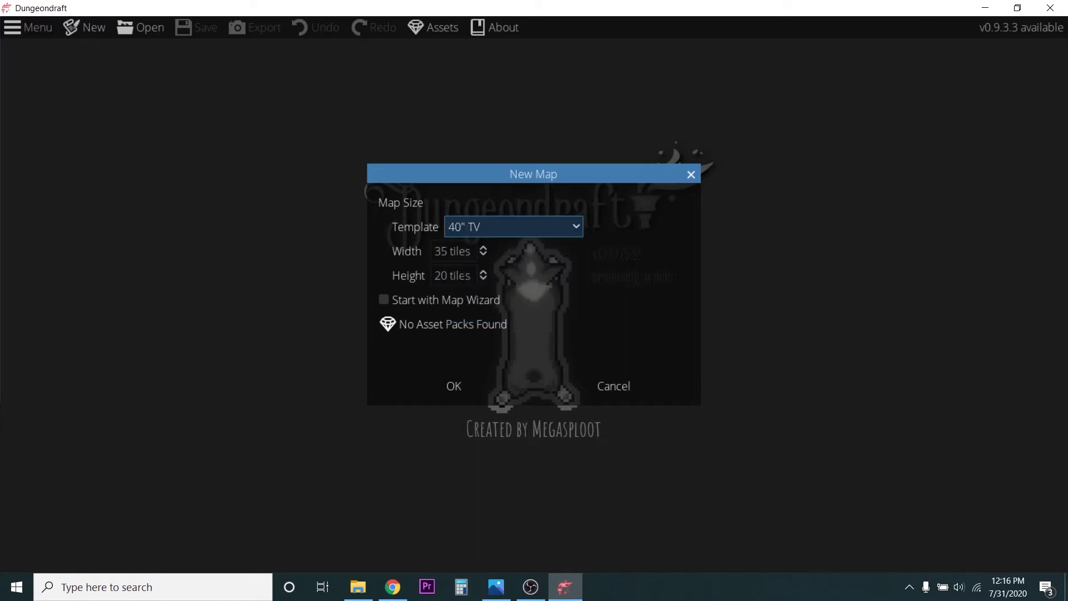
{"action": "left_click", "coordinate": [484, 248]}
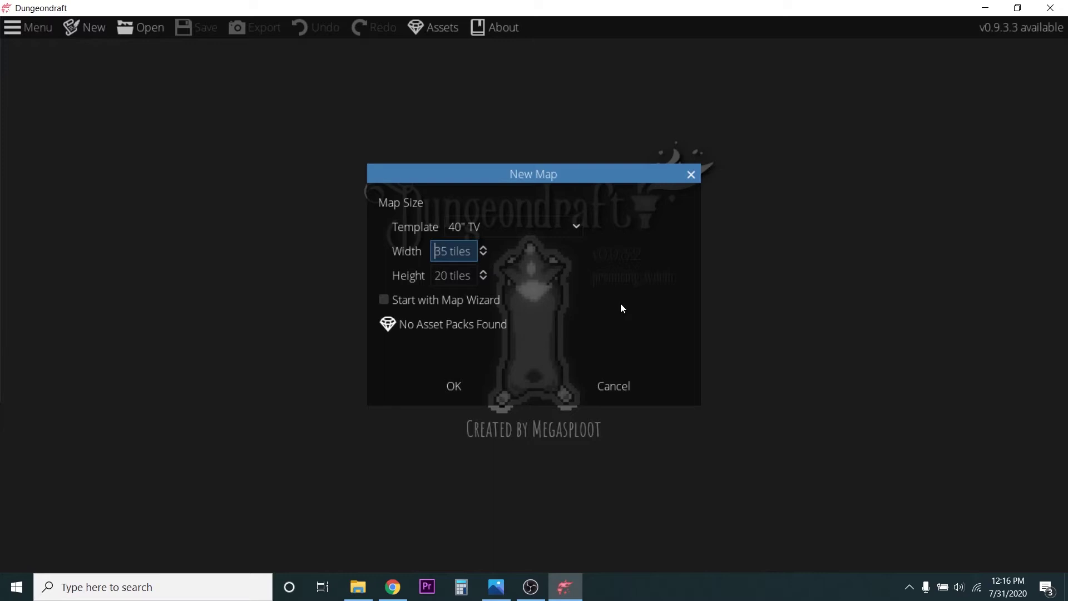
{"action": "left_click", "coordinate": [447, 386]}
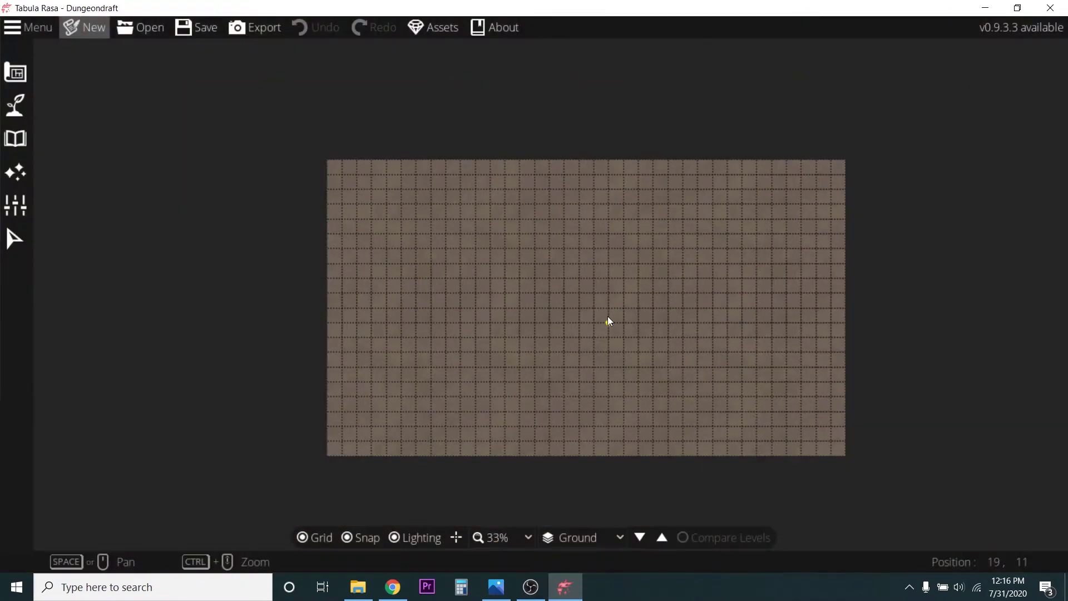
{"action": "scroll", "coordinate": [608, 321], "scroll_direction": "up", "scroll_amount": 2}
{"action": "scroll", "coordinate": [608, 322], "scroll_direction": "down", "scroll_amount": 2}
{"action": "scroll", "coordinate": [935, 313], "scroll_direction": "up", "scroll_amount": 2}
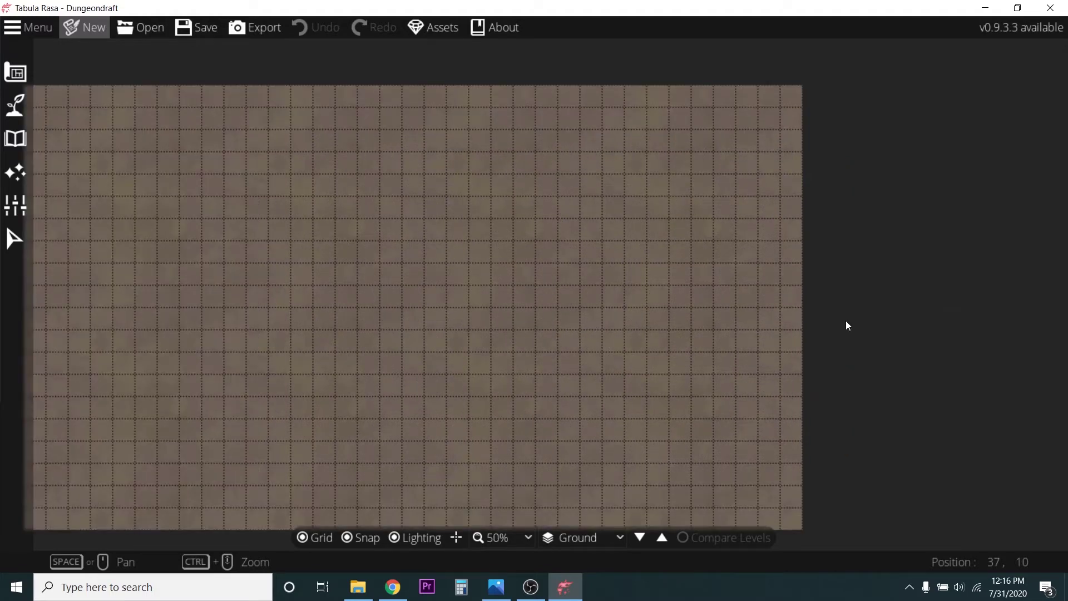
{"action": "scroll", "coordinate": [844, 327], "scroll_direction": "down", "scroll_amount": 2}
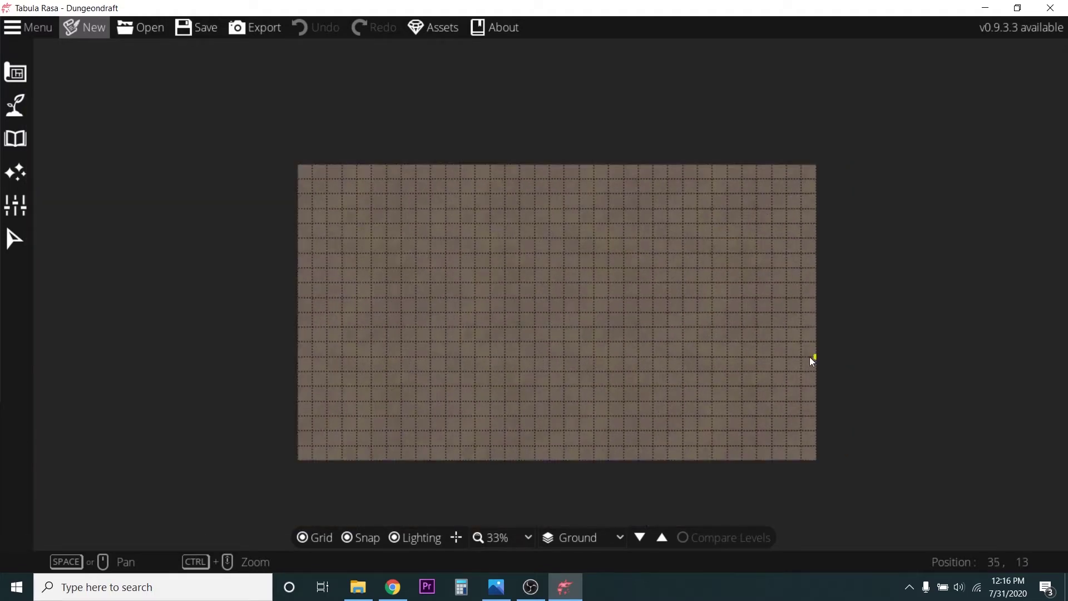
- Set up the Building Tool with the grey loose-stone floor pattern and the grey stone-block wall
{"action": "left_click", "coordinate": [12, 74]}
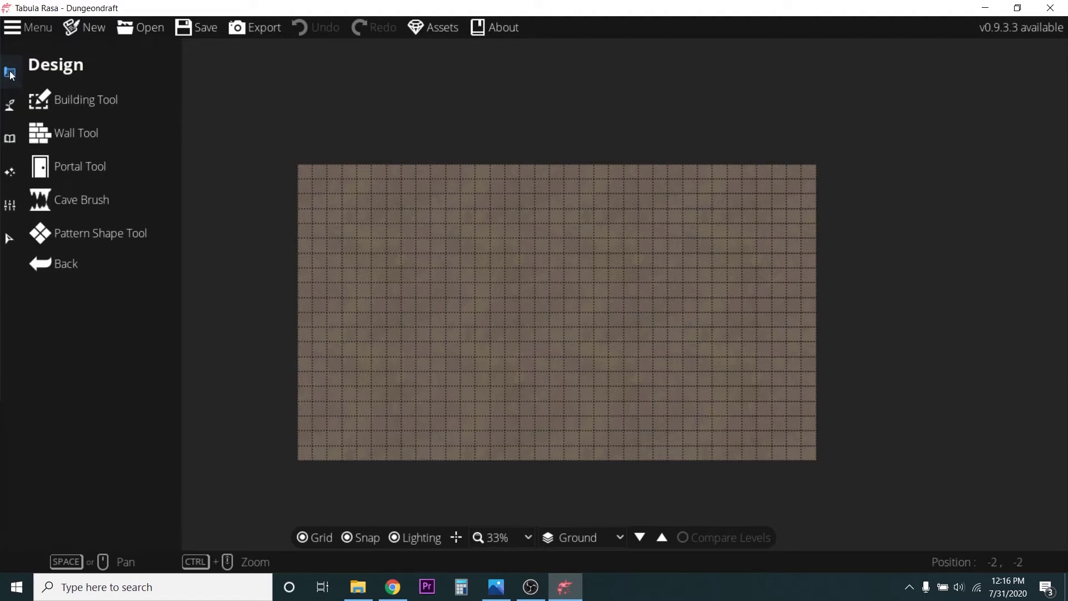
{"action": "left_click", "coordinate": [41, 90]}
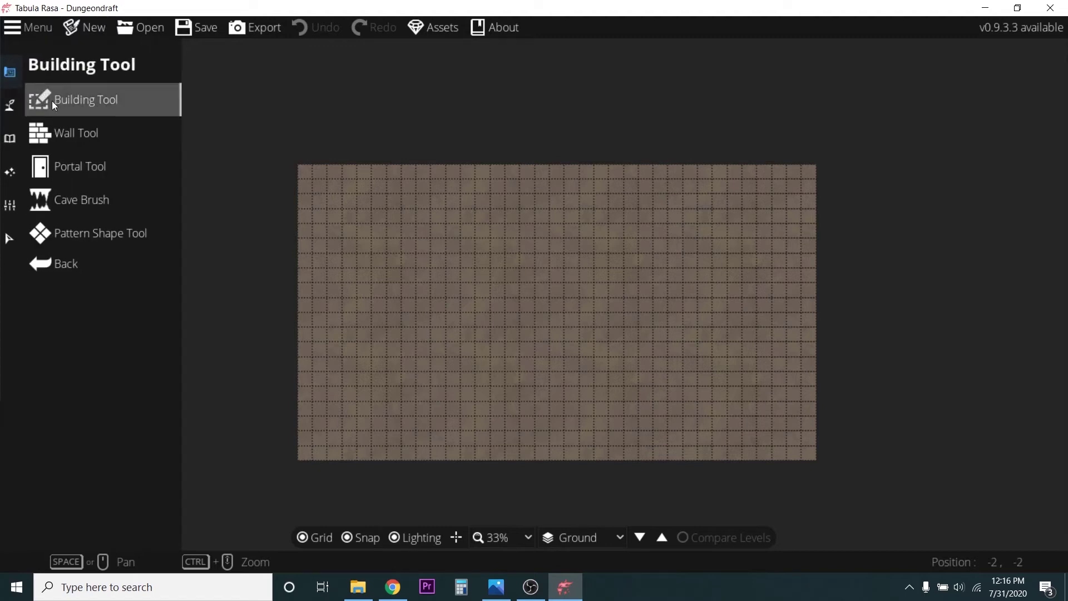
{"action": "left_click", "coordinate": [51, 101]}
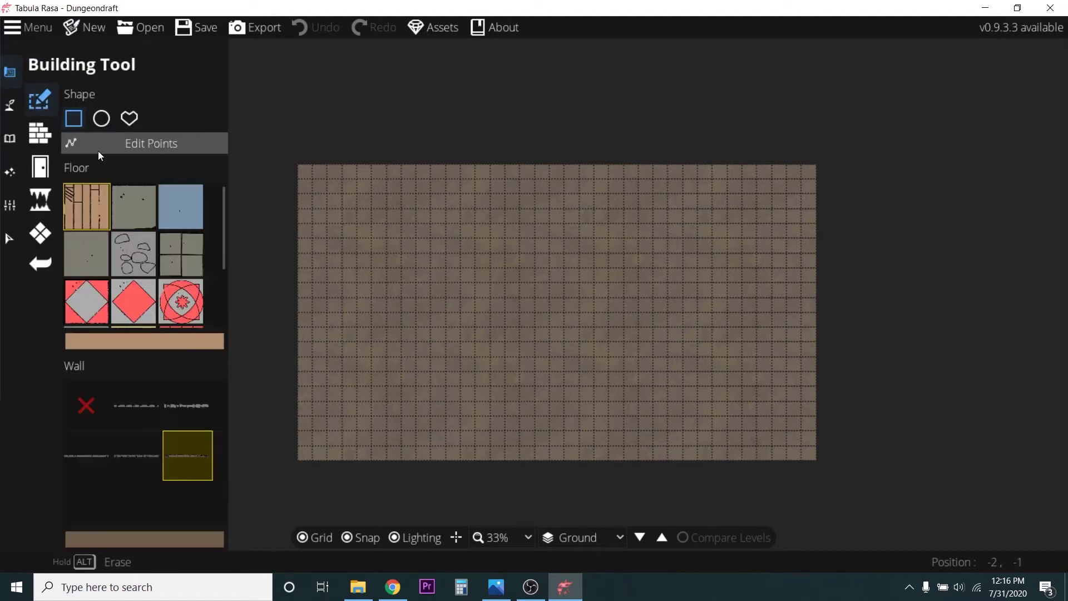
{"action": "left_click", "coordinate": [124, 259]}
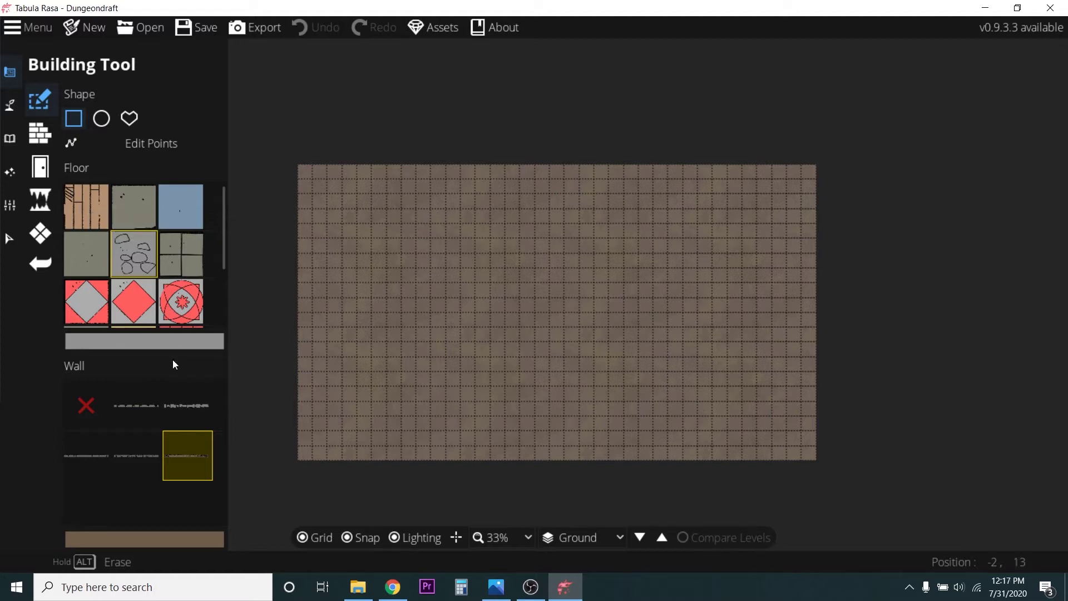
{"action": "left_click", "coordinate": [144, 463]}
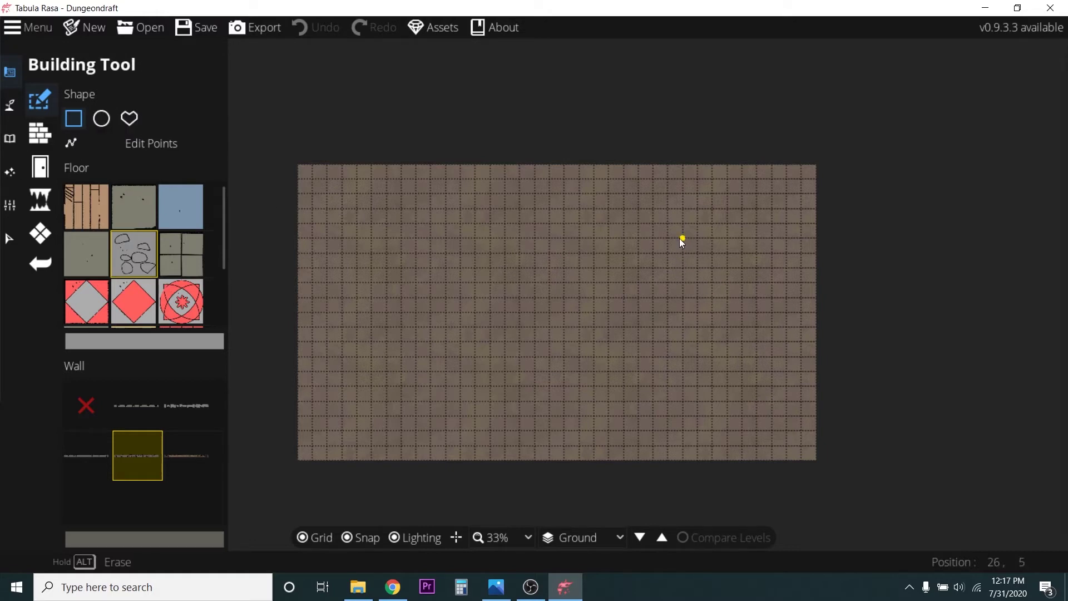
- Draw a trial rectangular room about 7 by 11 tiles on the map's east side, inspect it and undo it
{"action": "left_click_drag", "start_coordinate": [671, 243], "coordinate": [765, 399]}
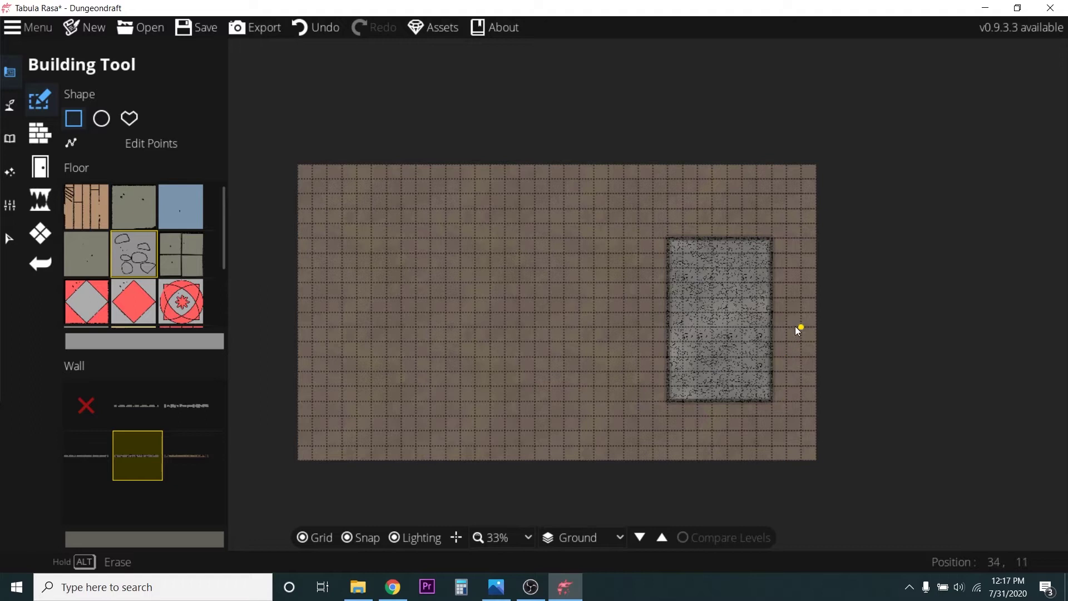
{"action": "scroll", "coordinate": [766, 329], "scroll_direction": "up", "scroll_amount": 5}
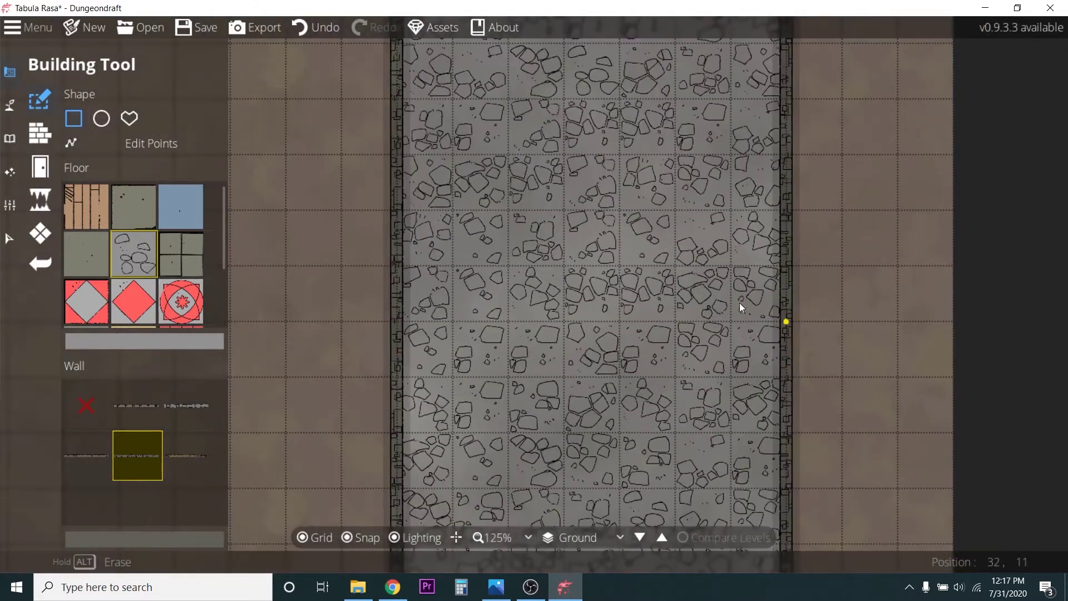
{"action": "scroll", "coordinate": [739, 302], "scroll_direction": "down", "scroll_amount": 3}
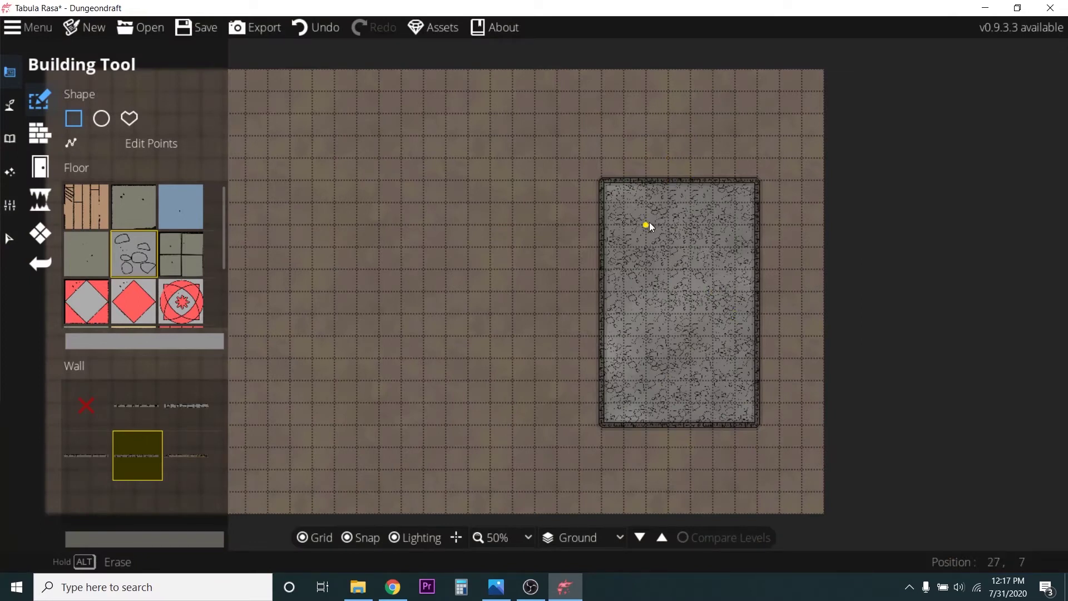
{"action": "key", "text": "ctrl+z"}
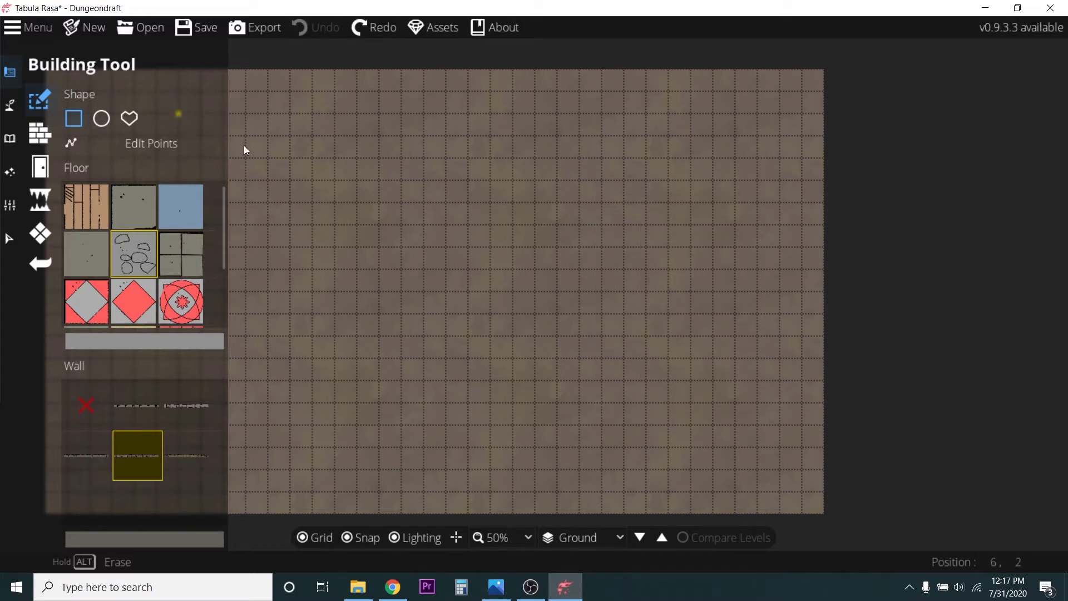
- Draw a rectangular room about 8 by 15 tiles near the map's east edge and enable point editing
{"action": "left_click_drag", "start_coordinate": [623, 142], "coordinate": [797, 477]}
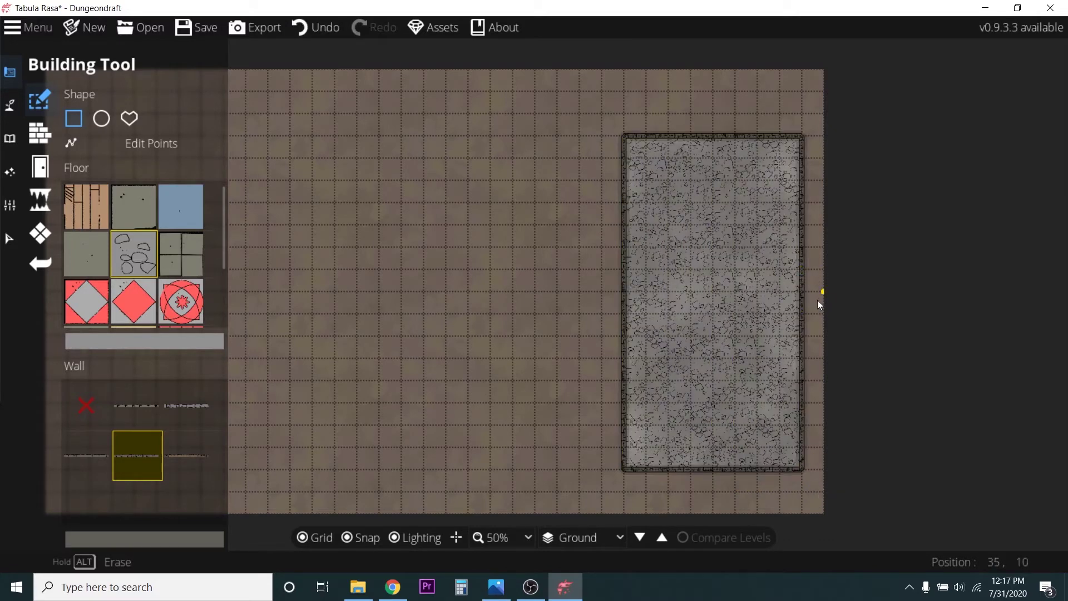
{"action": "left_click", "coordinate": [139, 144]}
- Try adding two extra points along the room's north wall and undo both
{"action": "mouse_move", "coordinate": [775, 129]}
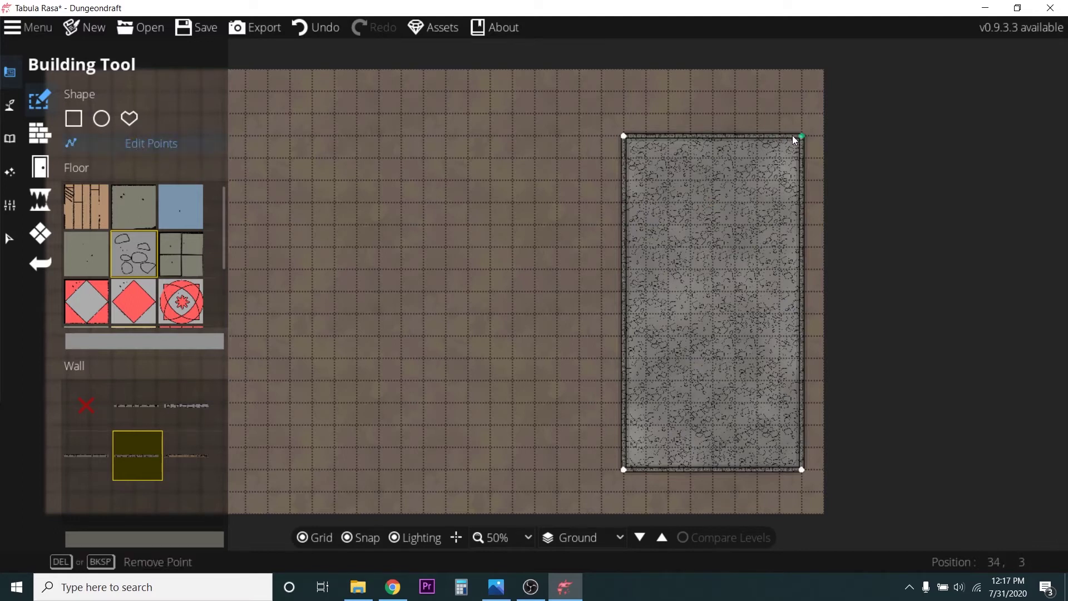
{"action": "left_click", "coordinate": [758, 139]}
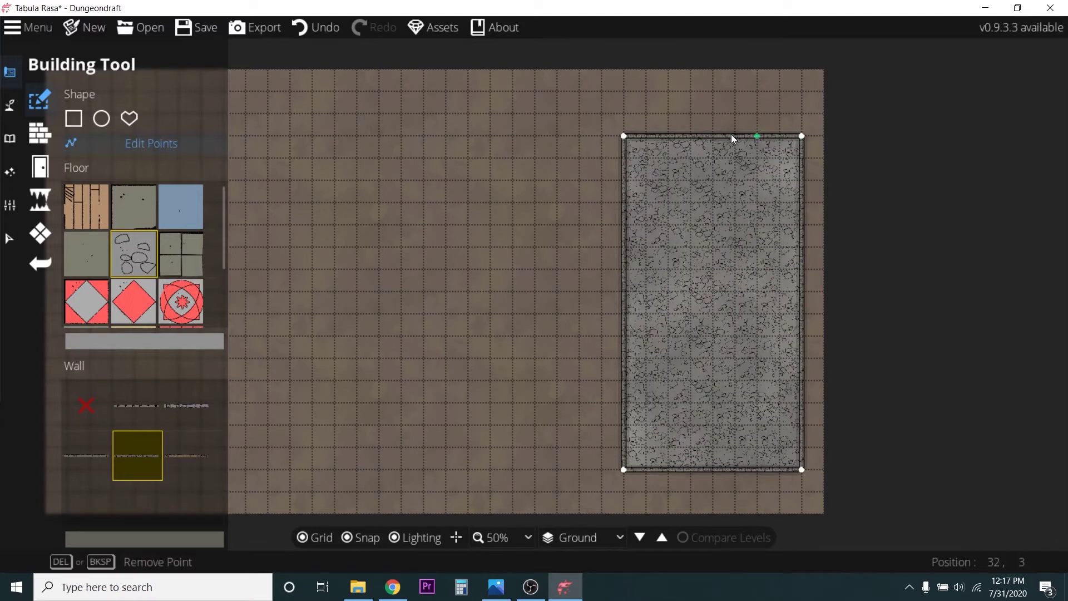
{"action": "left_click", "coordinate": [713, 135]}
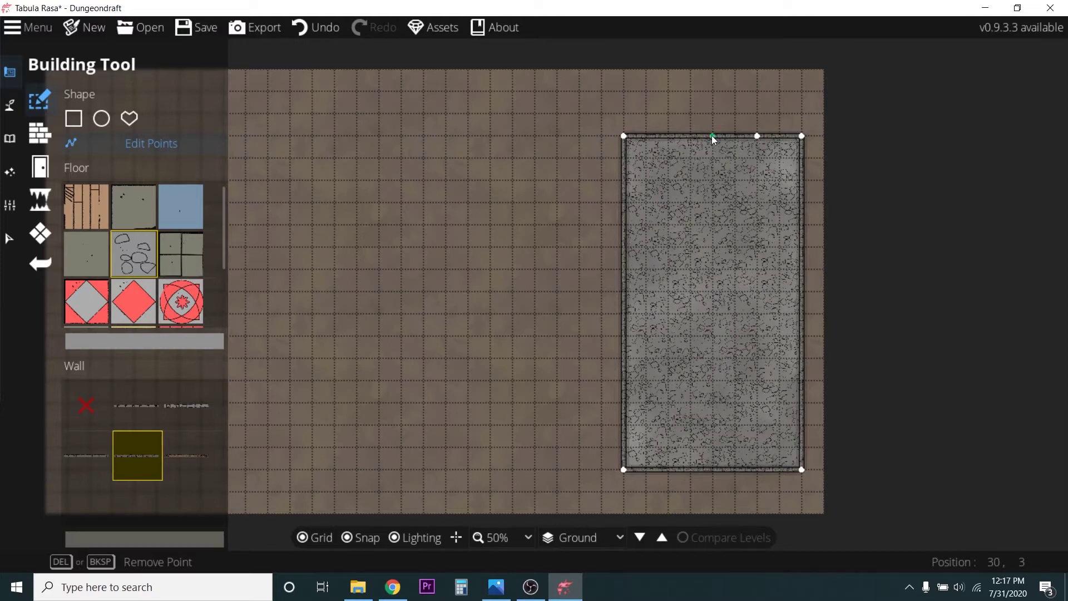
{"action": "key", "text": "ctrl+z"}
{"action": "key", "text": "ctrl+z"}
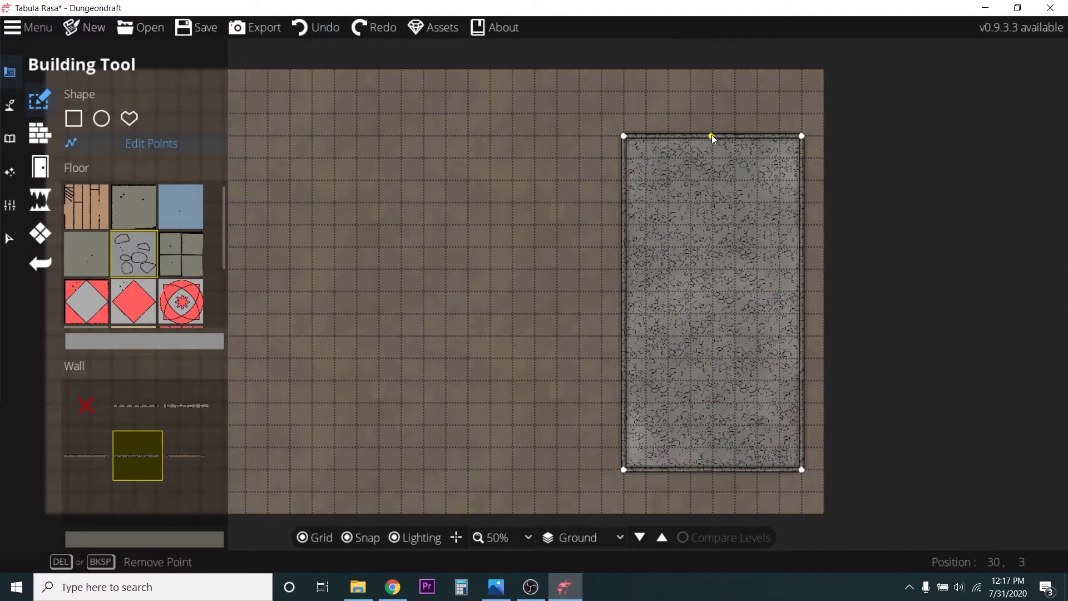
- Narrow the room to about 6 tiles by moving both of its east corners 2 tiles inward
{"action": "left_click_drag", "start_coordinate": [799, 137], "coordinate": [758, 137]}
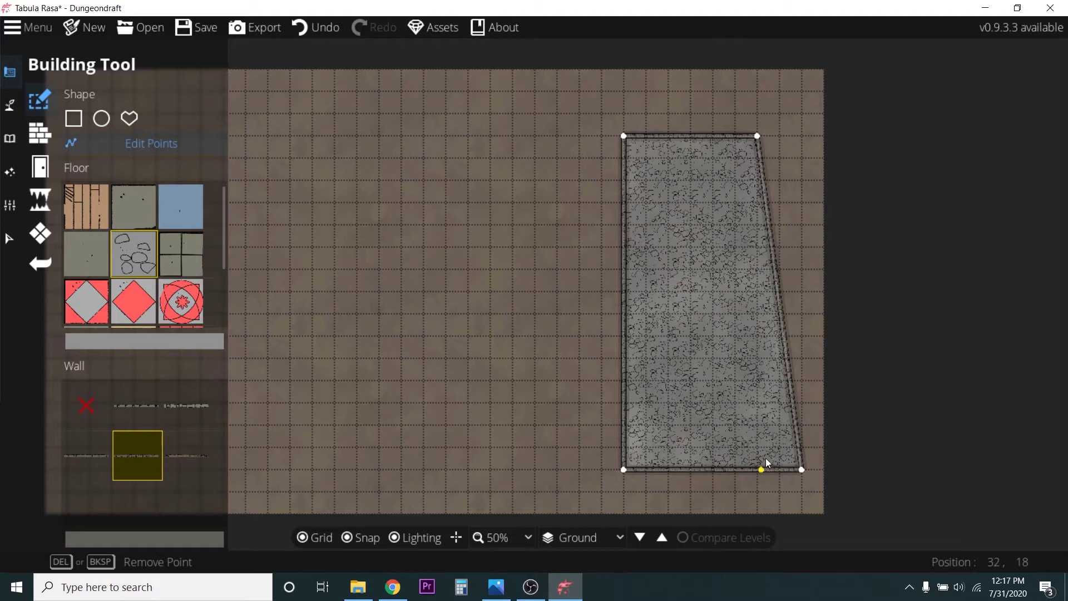
{"action": "left_click_drag", "start_coordinate": [801, 469], "coordinate": [758, 471]}
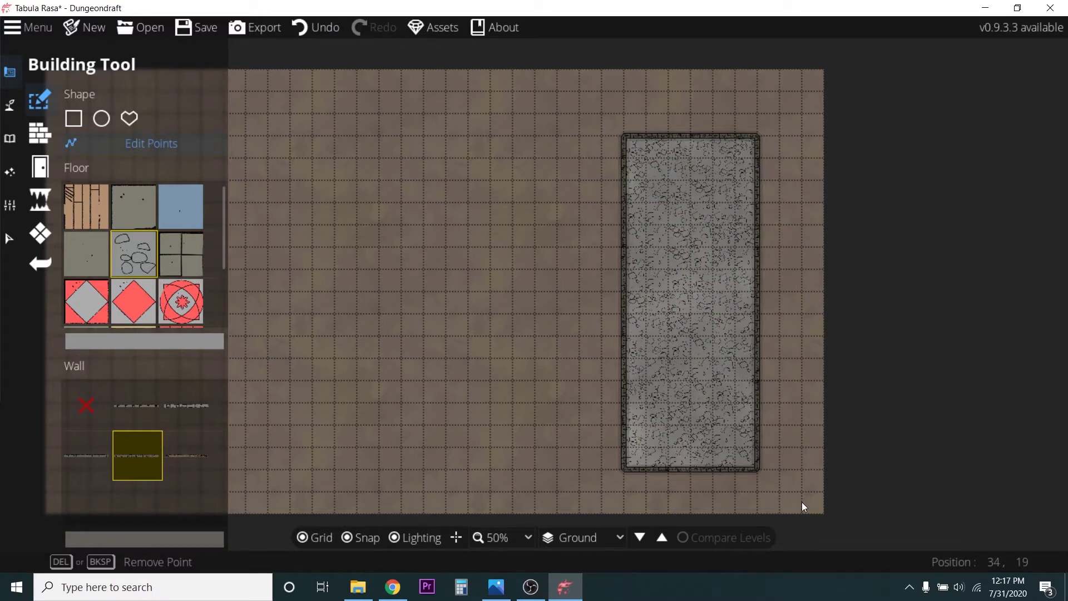
{"action": "key", "text": "ctrl+z"}
{"action": "scroll", "coordinate": [710, 232], "scroll_direction": "down", "scroll_amount": 1}
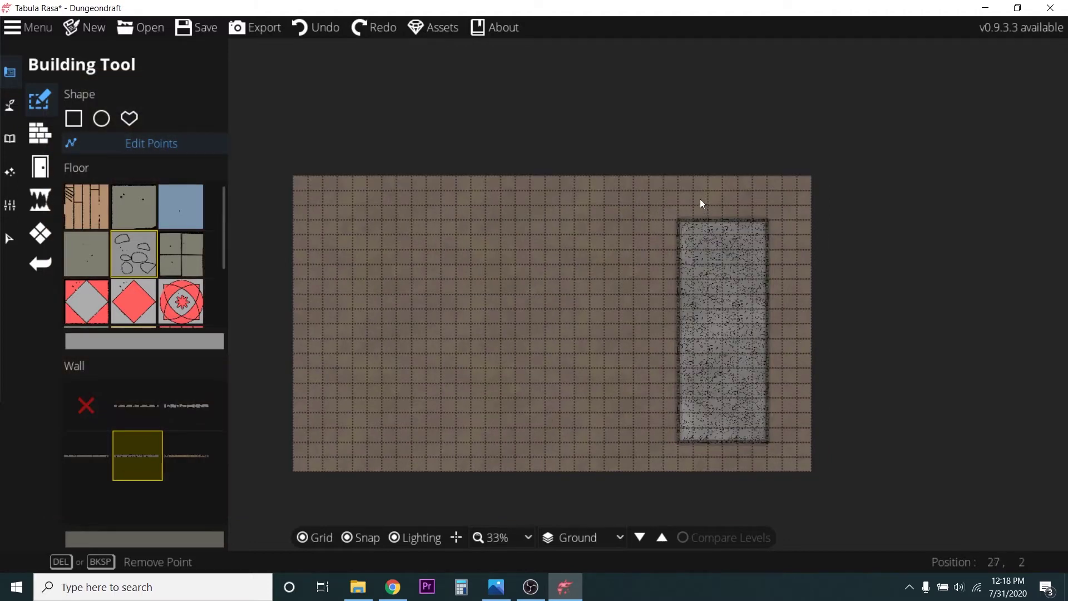
- Move the room's corner points to reshape it into a rectangle about 8 tiles wide and 12 tiles high
{"action": "left_click_drag", "start_coordinate": [678, 220], "coordinate": [653, 237]}
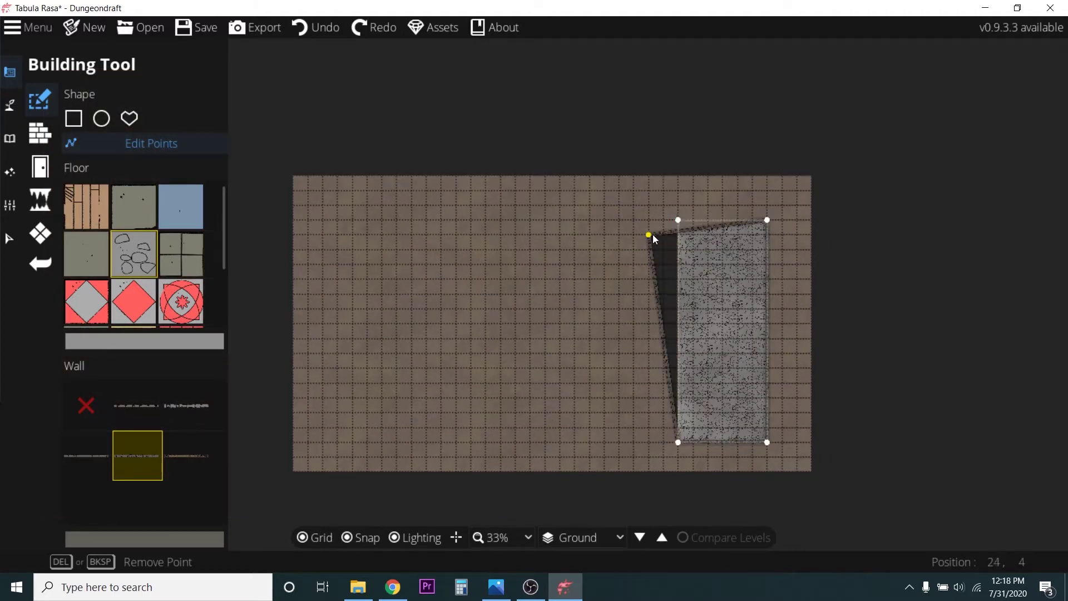
{"action": "left_click_drag", "start_coordinate": [766, 221], "coordinate": [767, 235]}
{"action": "left_click_drag", "start_coordinate": [702, 447], "coordinate": [654, 436]}
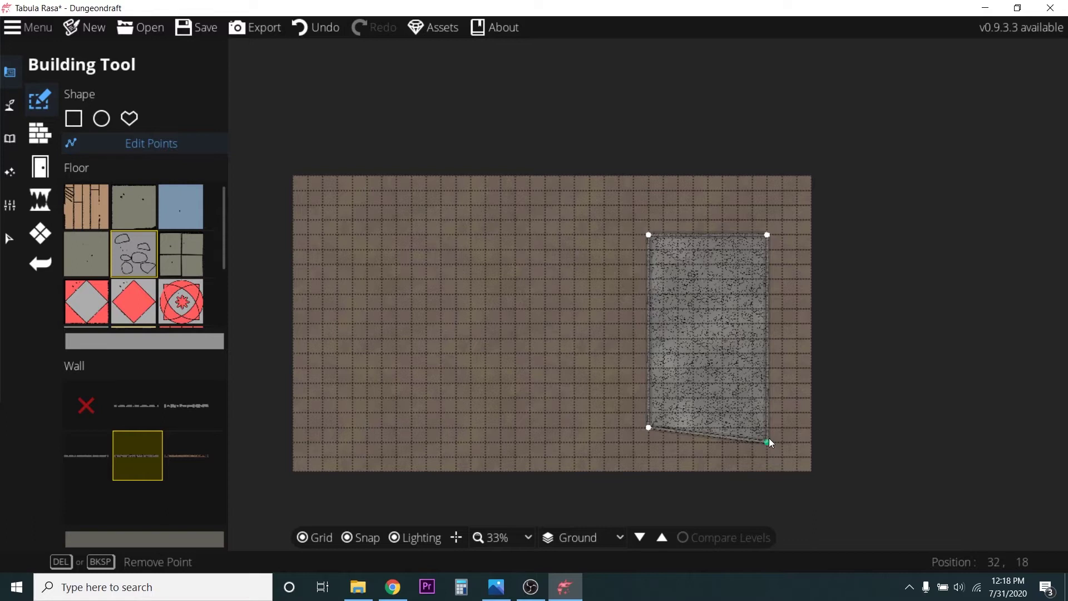
{"action": "left_click_drag", "start_coordinate": [767, 443], "coordinate": [767, 412]}
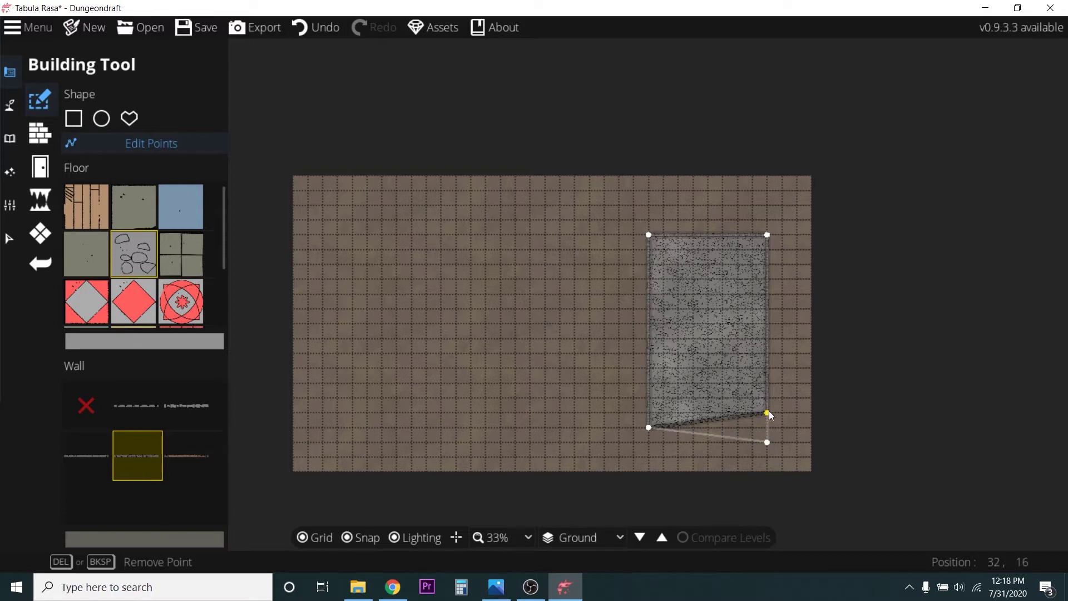
{"action": "left_click_drag", "start_coordinate": [648, 428], "coordinate": [649, 413]}
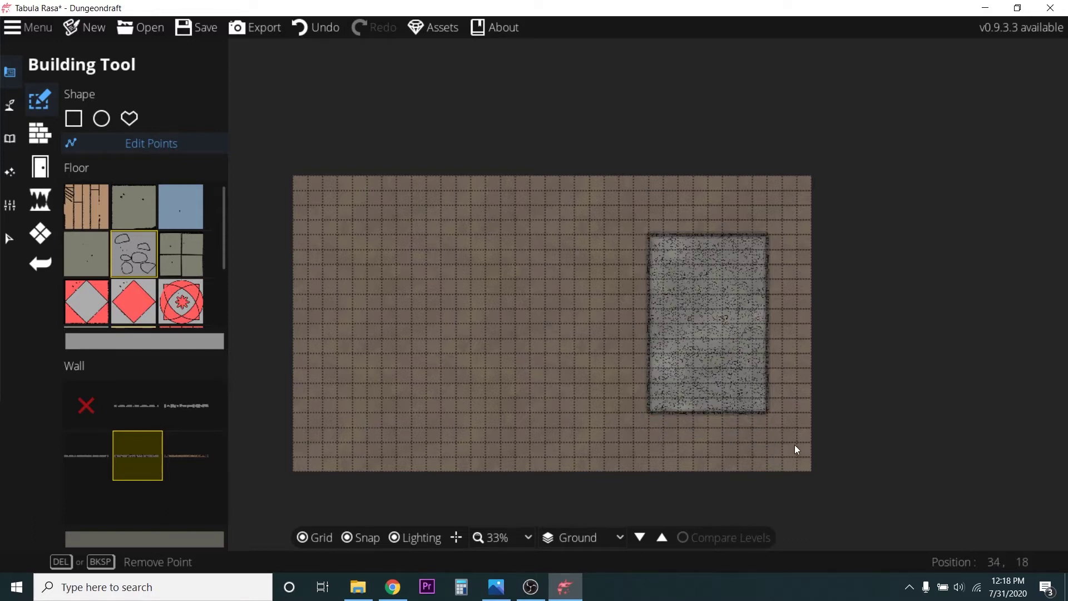
{"action": "scroll", "coordinate": [781, 338], "scroll_direction": "down", "scroll_amount": 3}
{"action": "scroll", "coordinate": [781, 339], "scroll_direction": "up", "scroll_amount": 5}
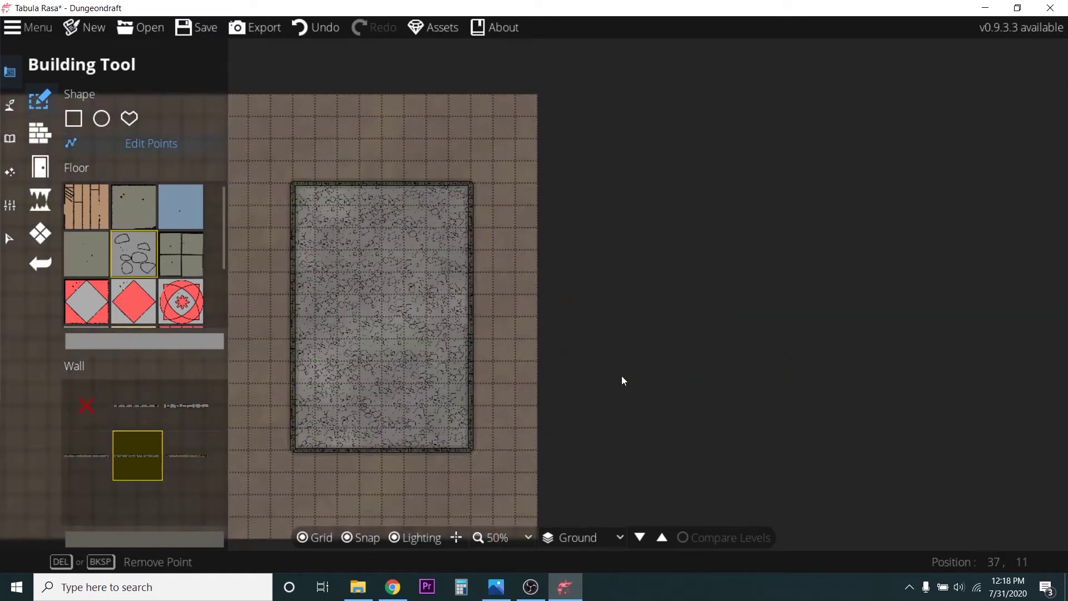
{"action": "mouse_move", "coordinate": [466, 345]}
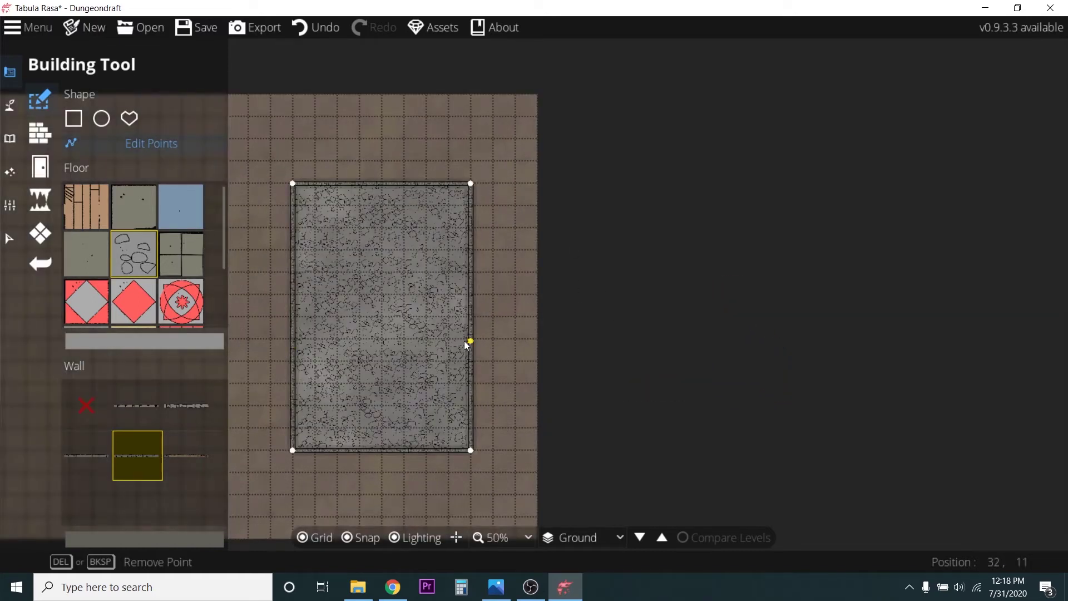
{"action": "scroll", "coordinate": [466, 344], "scroll_direction": "down", "scroll_amount": 2}
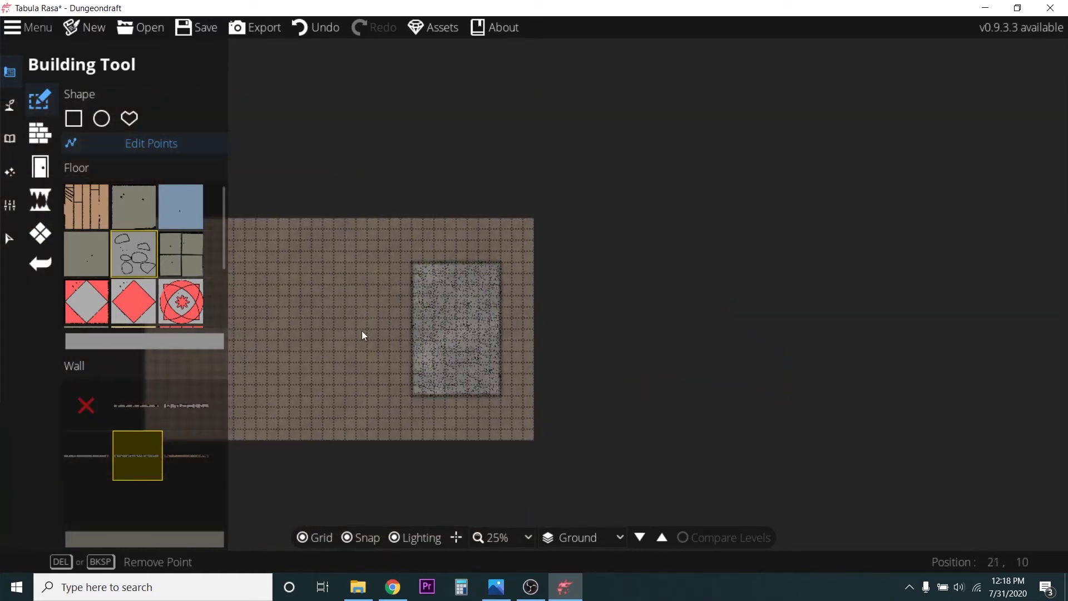
- Add a custom-shaped alcove about 4 by 2 tiles to the room's north wall, joined by a neck 2 tiles wide and 1 tile long
{"action": "scroll", "coordinate": [444, 315], "scroll_direction": "up", "scroll_amount": 2}
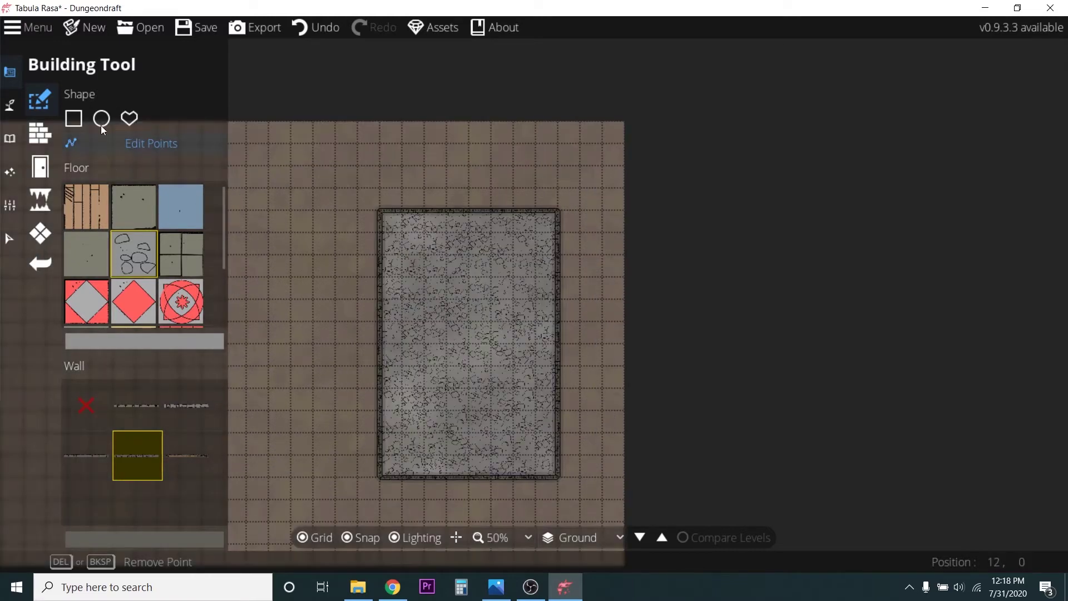
{"action": "left_click", "coordinate": [128, 120]}
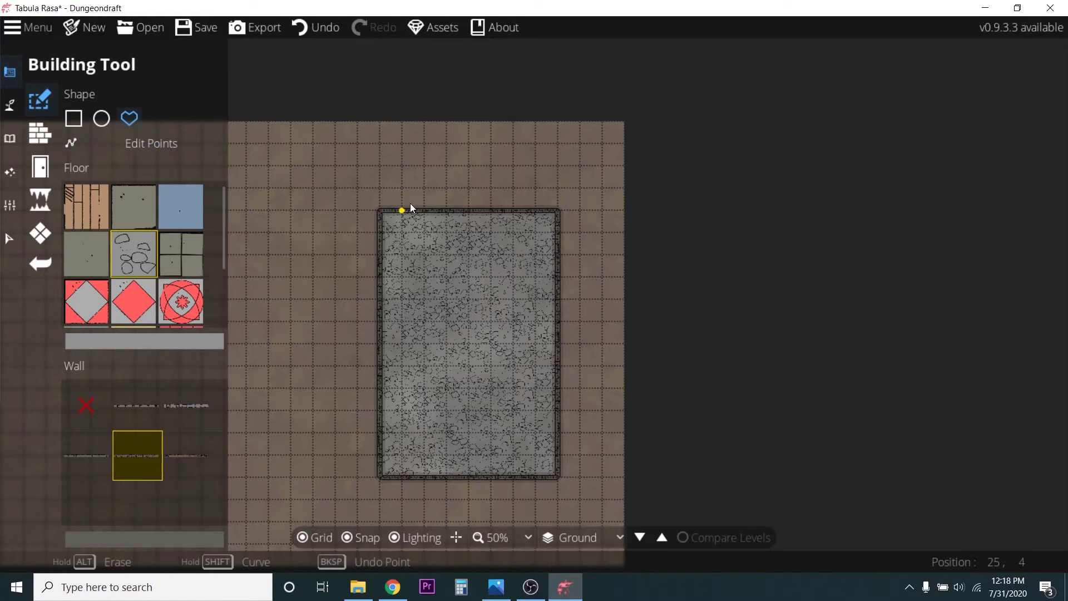
{"action": "left_click", "coordinate": [445, 208]}
{"action": "left_click", "coordinate": [446, 188]}
{"action": "left_click", "coordinate": [424, 144]}
{"action": "left_click", "coordinate": [514, 145]}
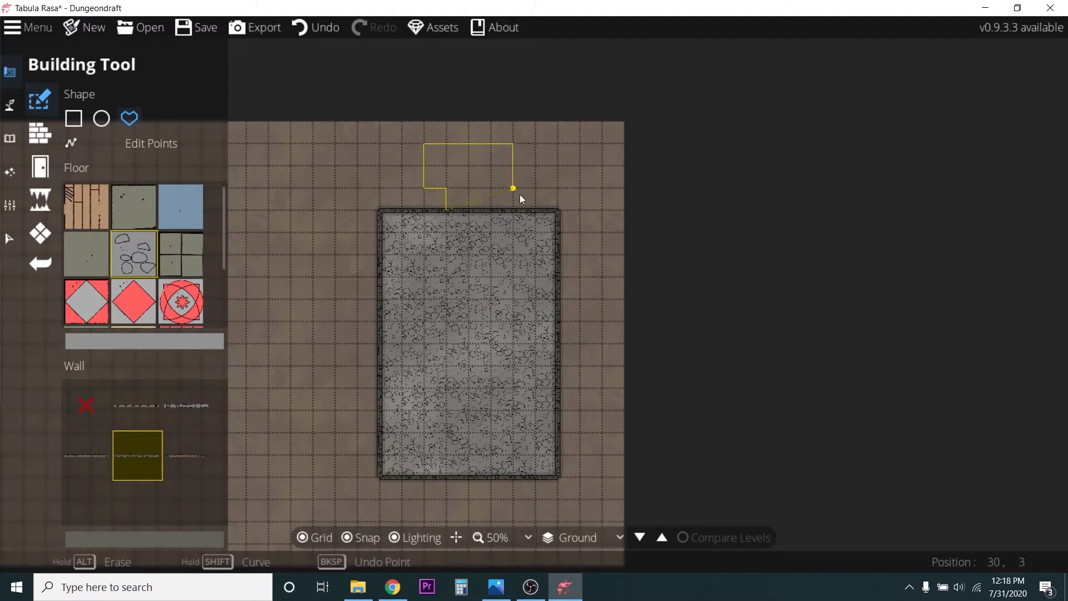
{"action": "left_click", "coordinate": [514, 189]}
{"action": "left_click", "coordinate": [489, 191]}
{"action": "left_click", "coordinate": [490, 209]}
{"action": "left_click", "coordinate": [446, 210]}
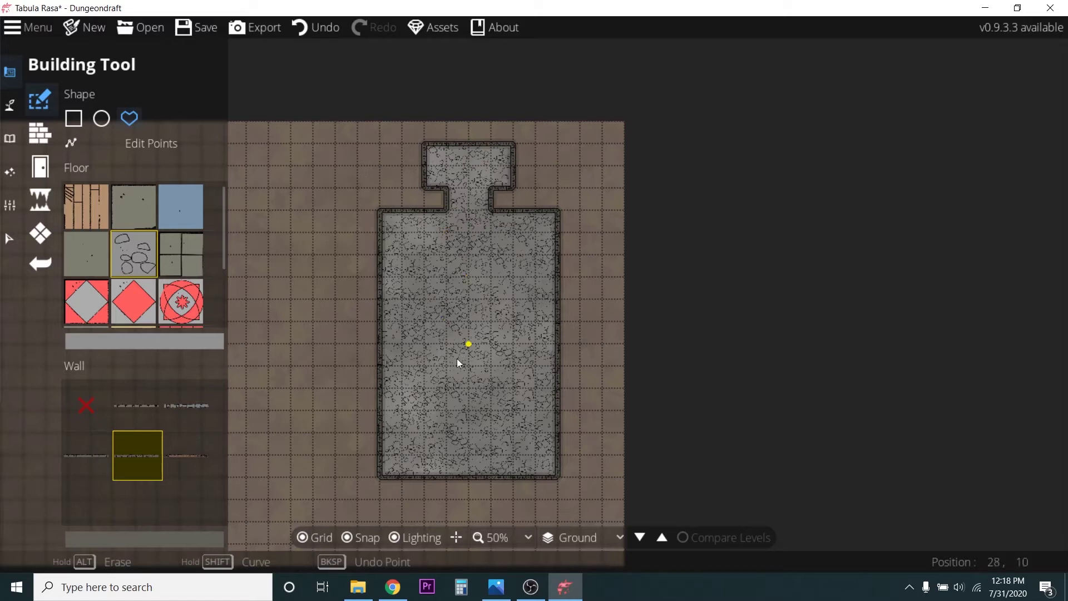
- Add a mirrored custom-shaped alcove about 4 by 2 tiles to the room's south wall, joined by a neck 2 tiles wide and 1 tile long
{"action": "left_click_drag", "start_coordinate": [442, 475], "coordinate": [452, 432]}
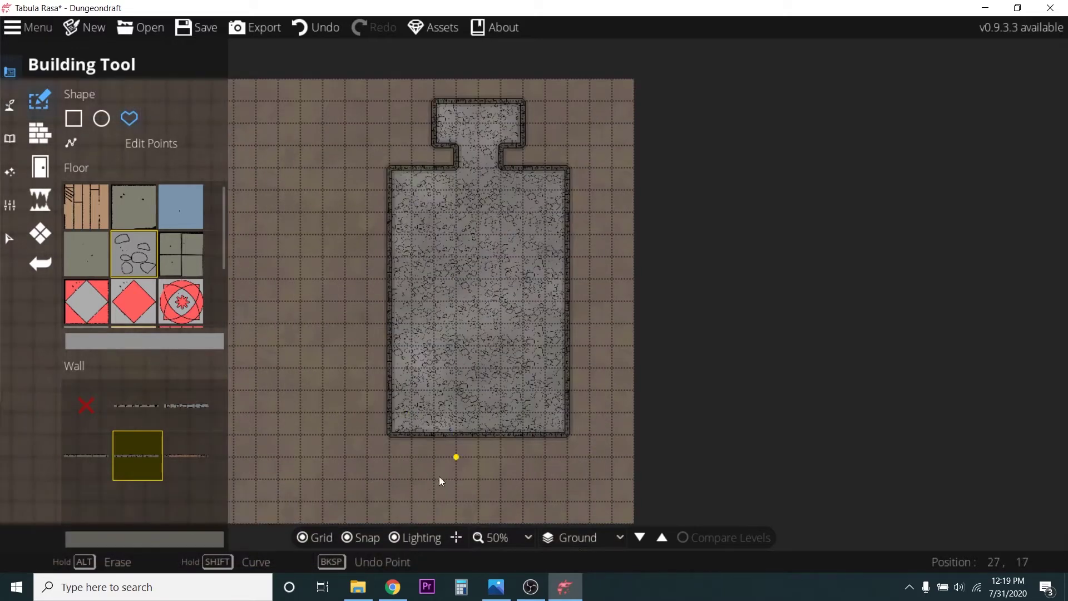
{"action": "left_click", "coordinate": [459, 450]}
{"action": "left_click", "coordinate": [454, 456]}
{"action": "left_click", "coordinate": [425, 496]}
{"action": "left_click", "coordinate": [522, 458]}
{"action": "left_click", "coordinate": [499, 456]}
{"action": "left_click", "coordinate": [501, 435]}
{"action": "left_click", "coordinate": [451, 435]}
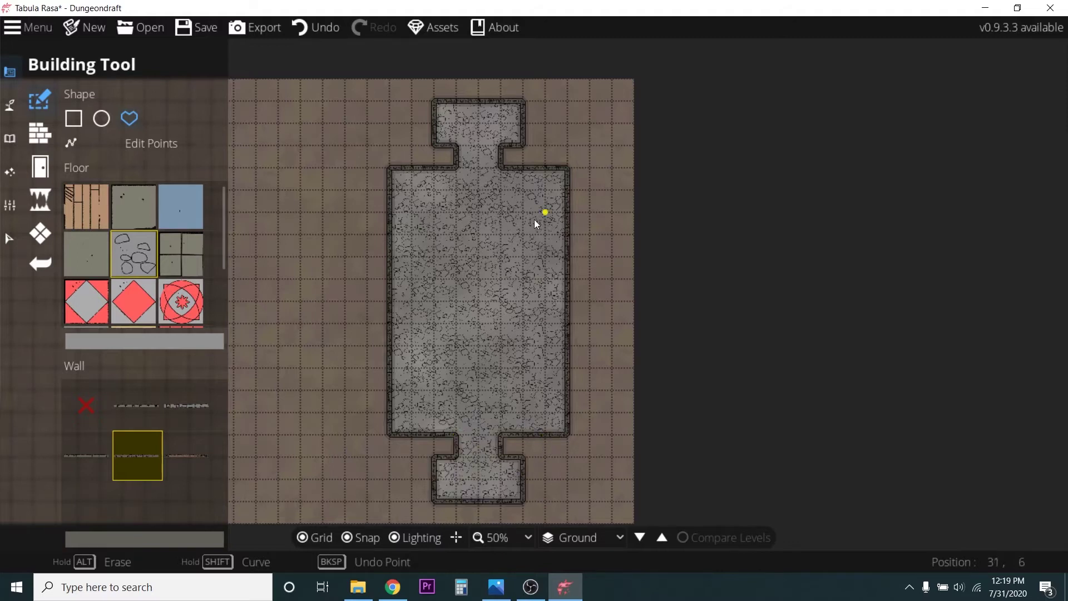
- Add a rounded apse to the north alcove's outer wall using a circle about 2 by 2 tiles
{"action": "left_click", "coordinate": [101, 118]}
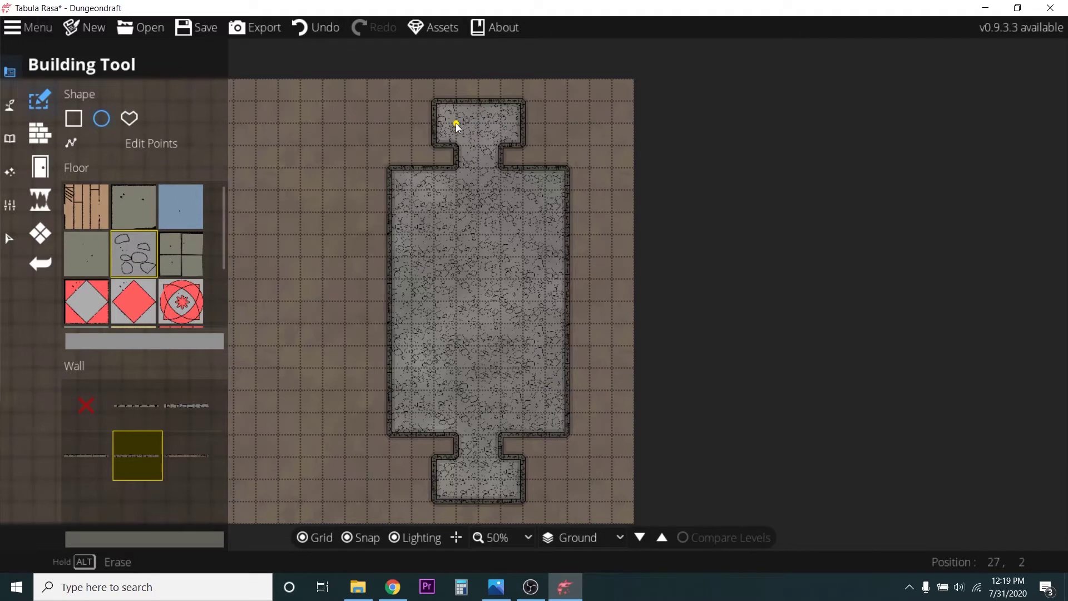
{"action": "scroll", "coordinate": [465, 128], "scroll_direction": "up", "scroll_amount": 3}
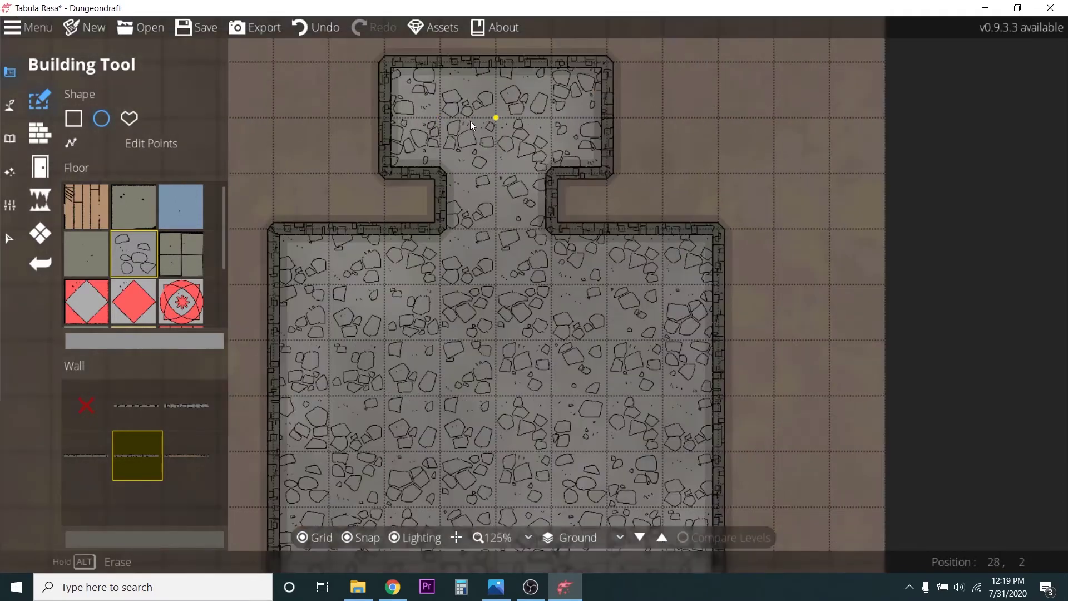
{"action": "left_click_drag", "start_coordinate": [440, 119], "coordinate": [545, 25]}
{"action": "scroll", "coordinate": [524, 167], "scroll_direction": "down", "scroll_amount": 3}
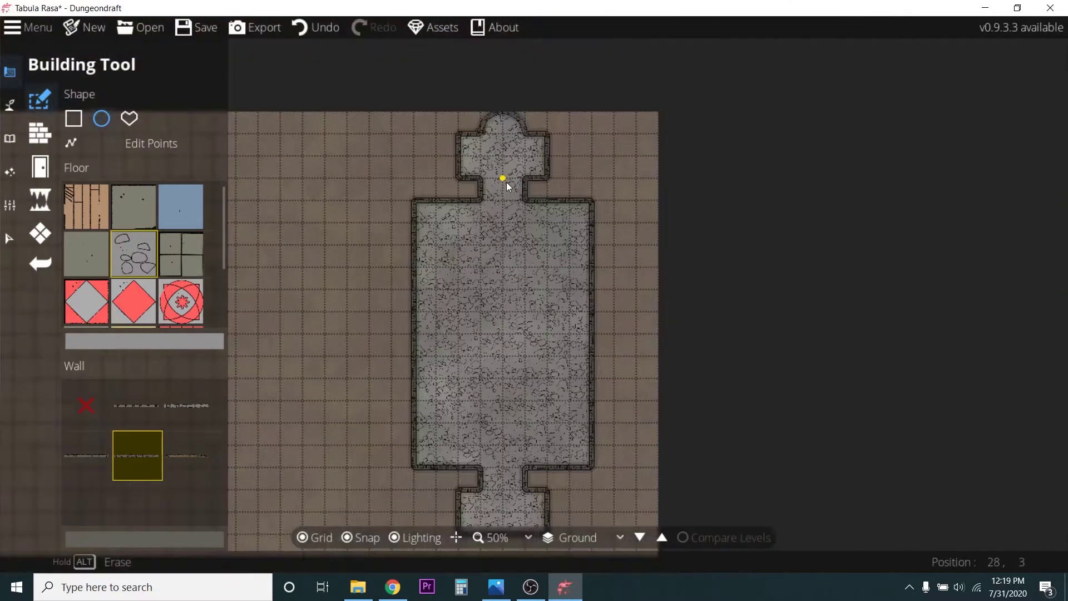
- Add a rounded apse to the south alcove's outer wall using an ellipse about 2 by 3 tiles
{"action": "scroll", "coordinate": [479, 347], "scroll_direction": "down", "scroll_amount": 1}
{"action": "scroll", "coordinate": [498, 403], "scroll_direction": "up", "scroll_amount": 2}
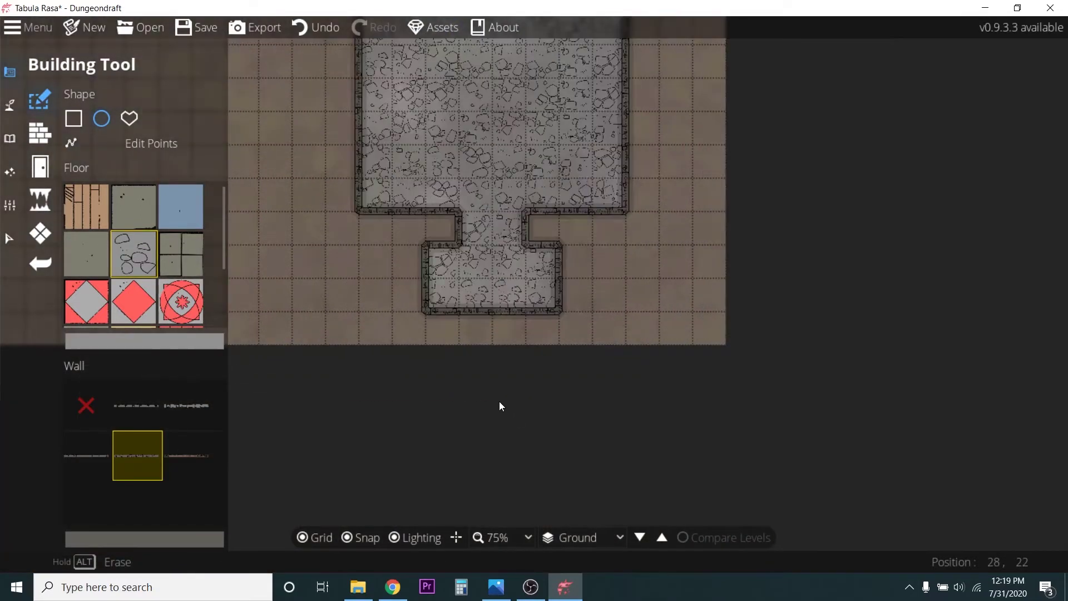
{"action": "left_click_drag", "start_coordinate": [458, 252], "coordinate": [515, 340]}
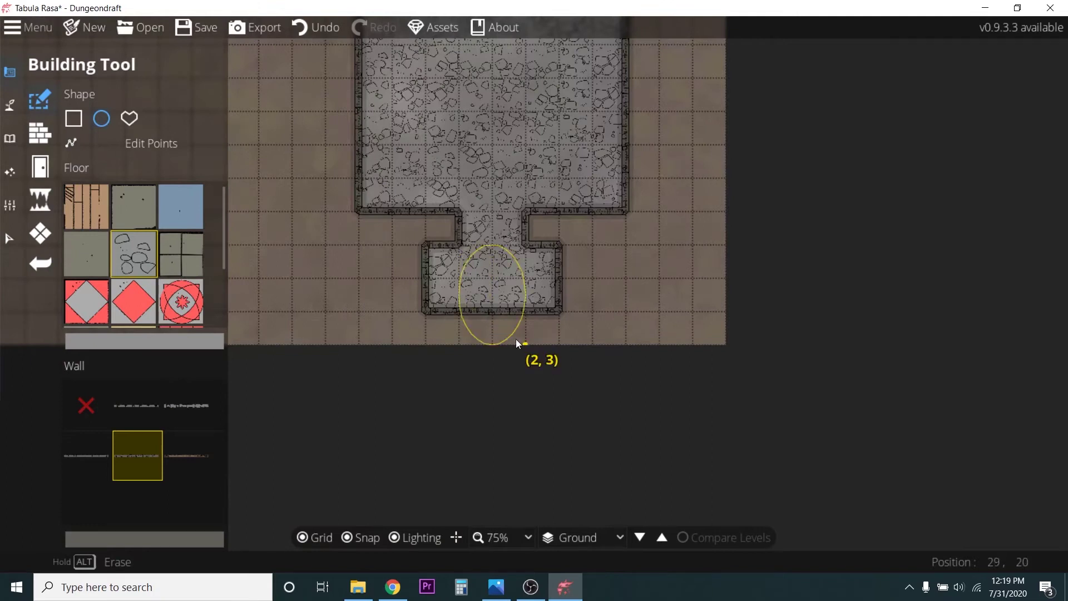
{"action": "left_click_drag", "start_coordinate": [516, 339], "coordinate": [517, 338]}
{"action": "scroll", "coordinate": [743, 173], "scroll_direction": "down", "scroll_amount": 1}
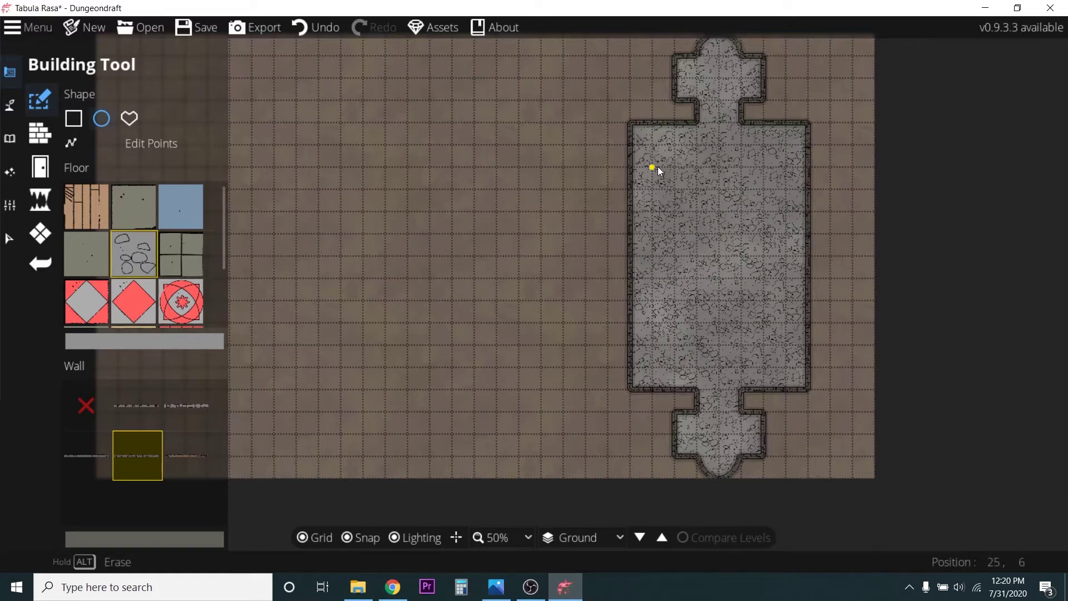
- Add four round niches about 2 tiles across to the main room, two on the west wall and two opposite on the east wall
{"action": "left_click_drag", "start_coordinate": [655, 166], "coordinate": [608, 211]}
{"action": "left_click_drag", "start_coordinate": [765, 168], "coordinate": [821, 210]}
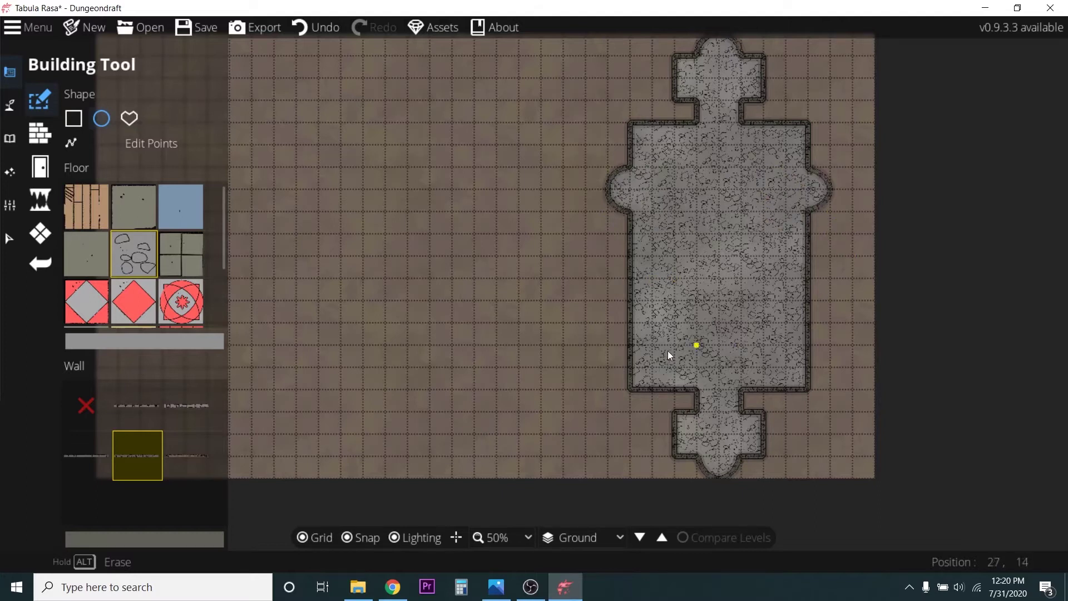
{"action": "left_click_drag", "start_coordinate": [652, 323], "coordinate": [604, 369]}
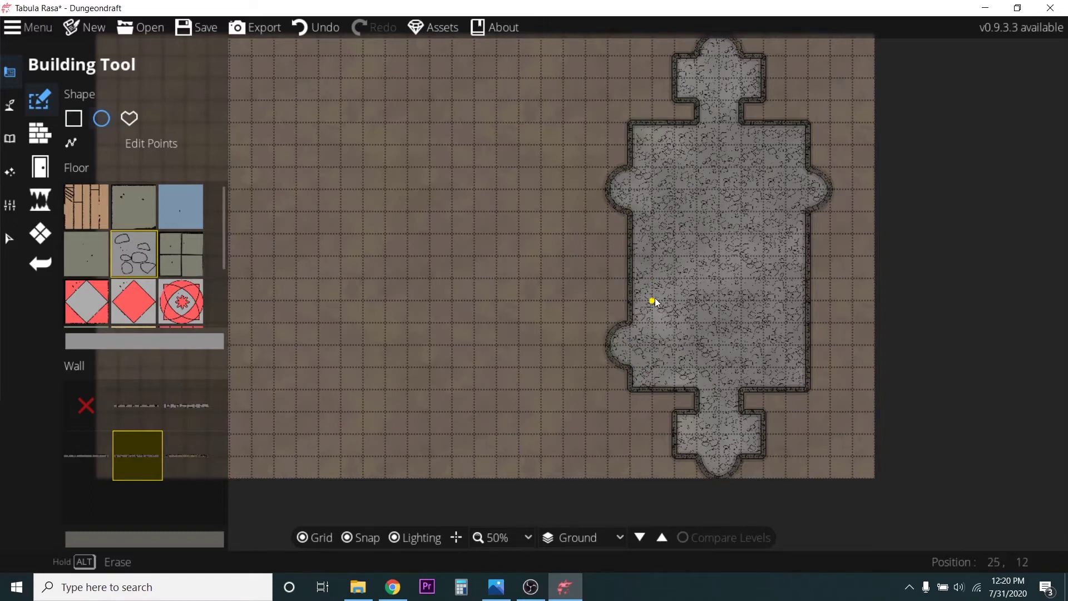
{"action": "key", "text": "ctrl+z"}
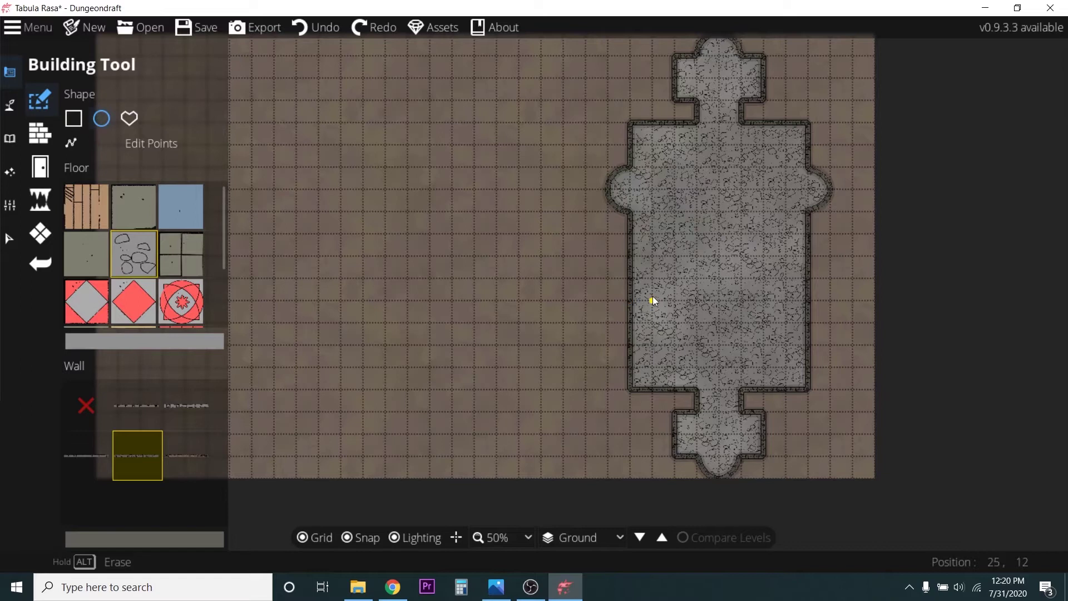
{"action": "left_click_drag", "start_coordinate": [652, 296], "coordinate": [601, 345]}
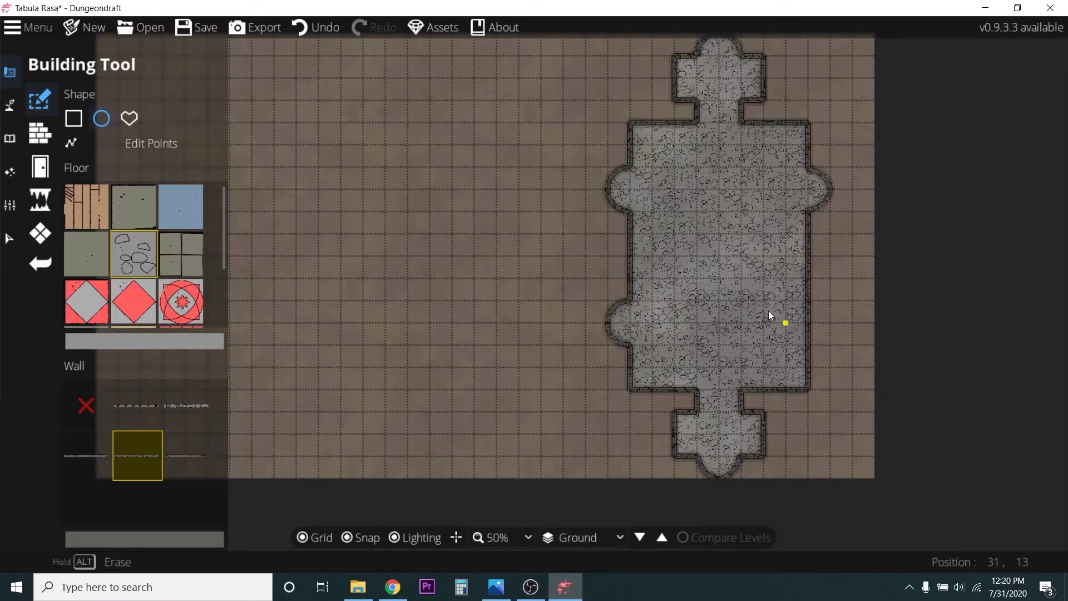
{"action": "left_click_drag", "start_coordinate": [766, 305], "coordinate": [826, 339]}
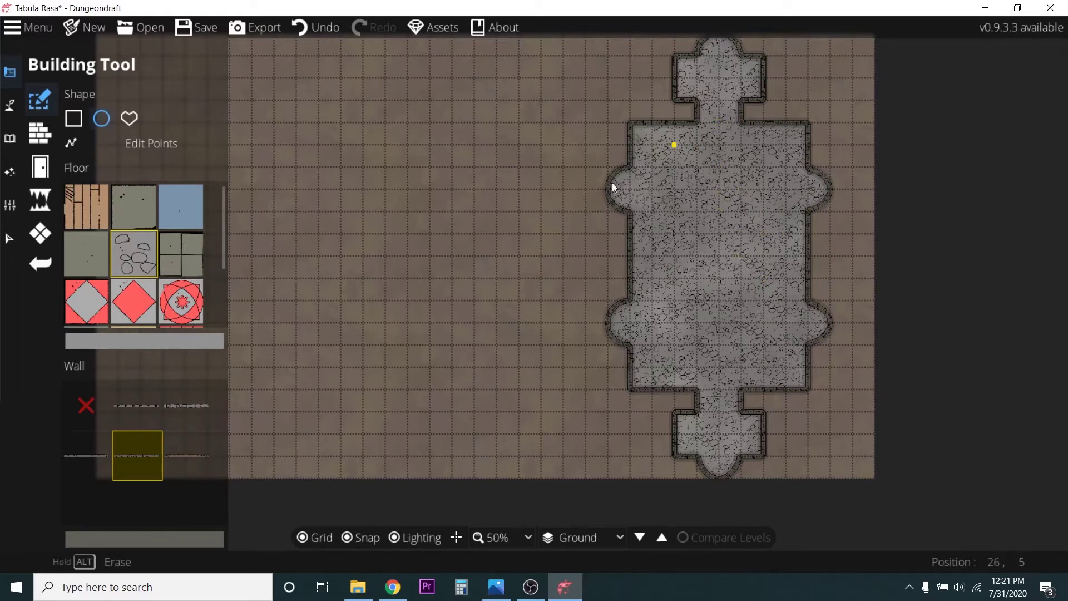
- Place freestanding Door 12 barred gates with the Portal Tool across the north neck where it meets the main room
{"action": "left_click", "coordinate": [39, 132]}
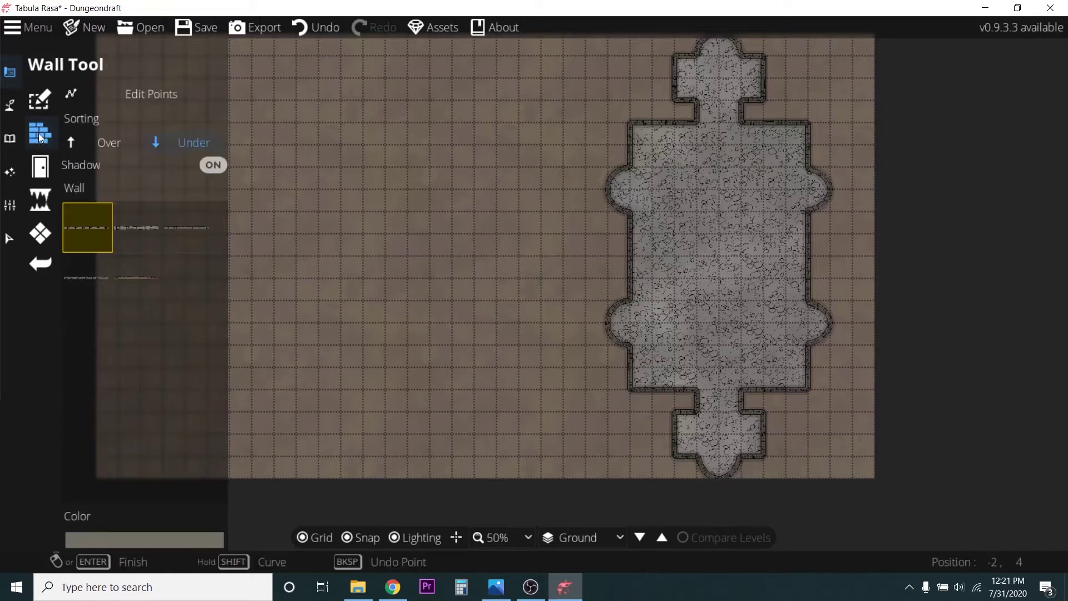
{"action": "left_click", "coordinate": [39, 100]}
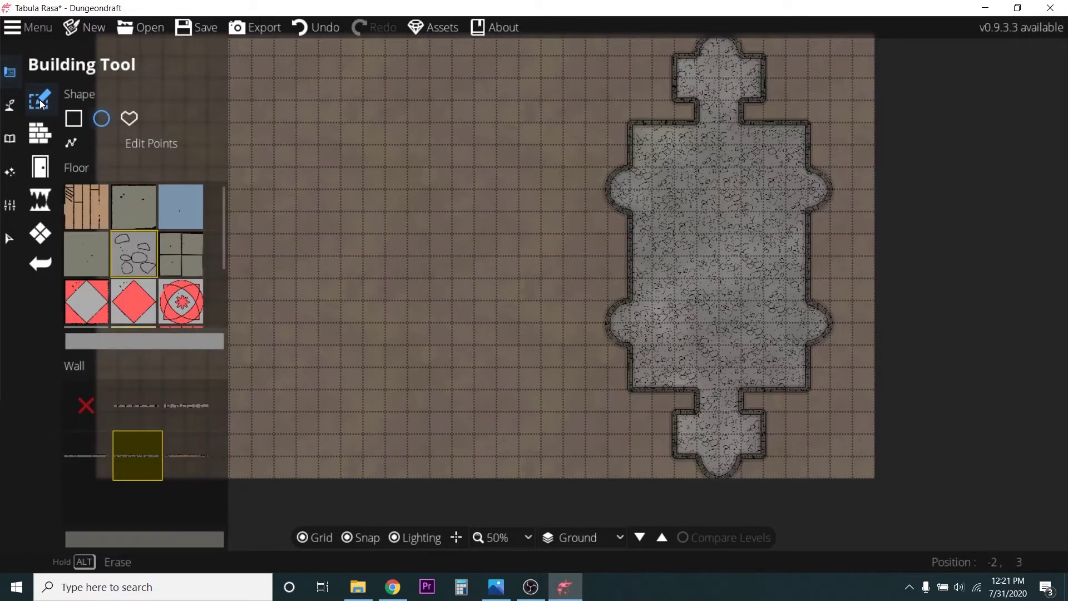
{"action": "left_click", "coordinate": [40, 167]}
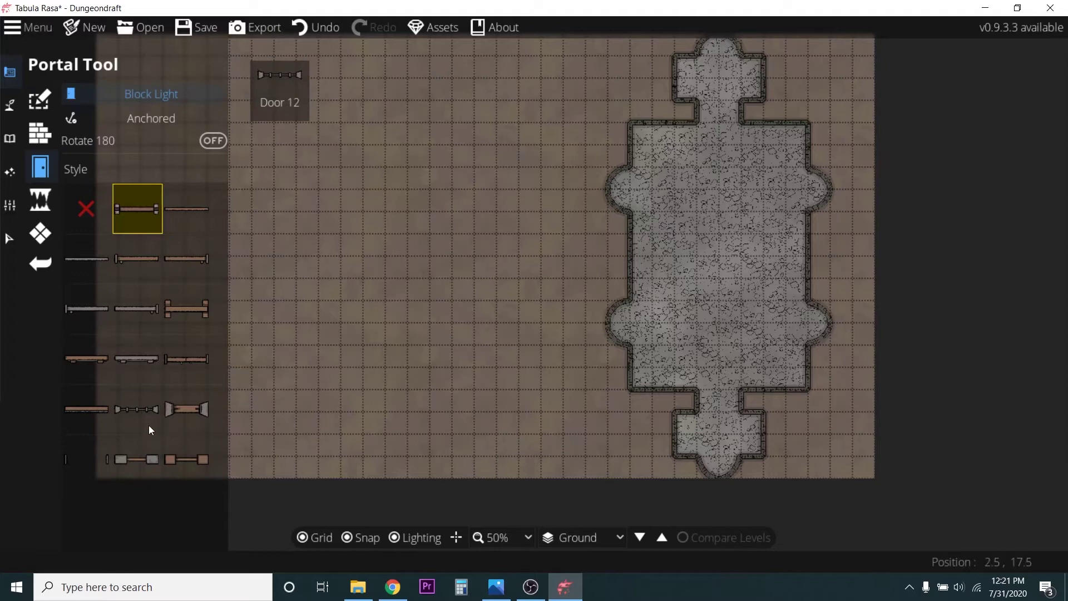
{"action": "left_click", "coordinate": [138, 411]}
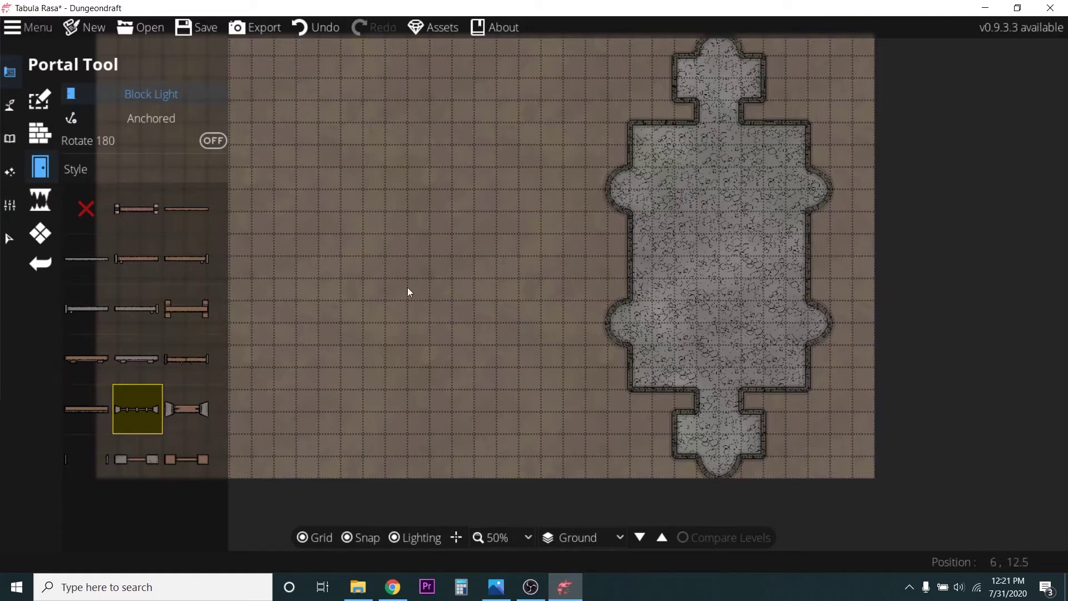
{"action": "left_click", "coordinate": [142, 121]}
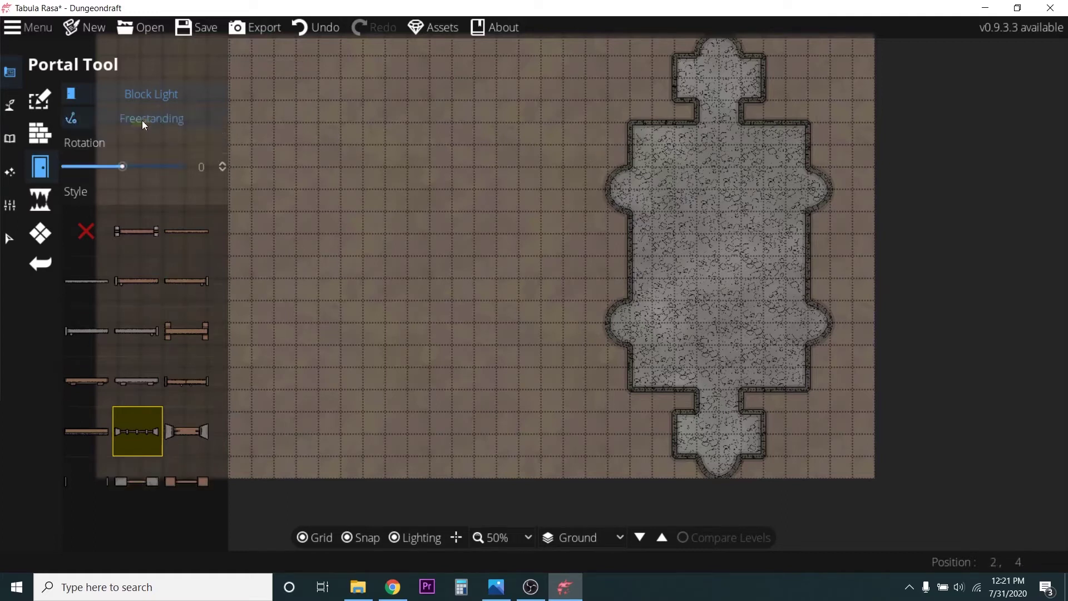
{"action": "scroll", "coordinate": [705, 122], "scroll_direction": "up", "scroll_amount": 2}
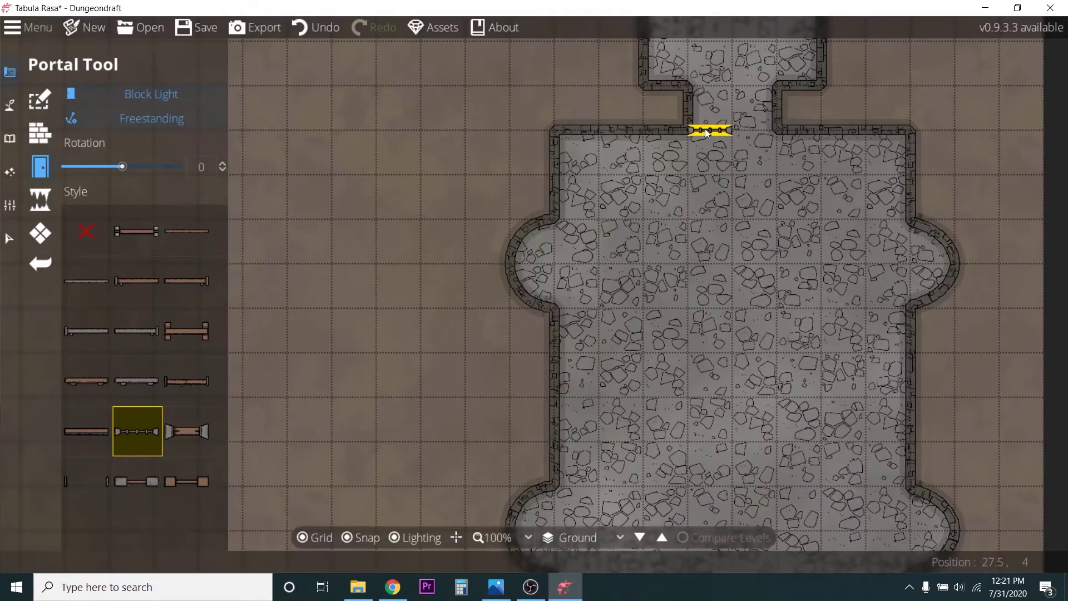
{"action": "scroll", "coordinate": [740, 273], "scroll_direction": "down", "scroll_amount": 3}
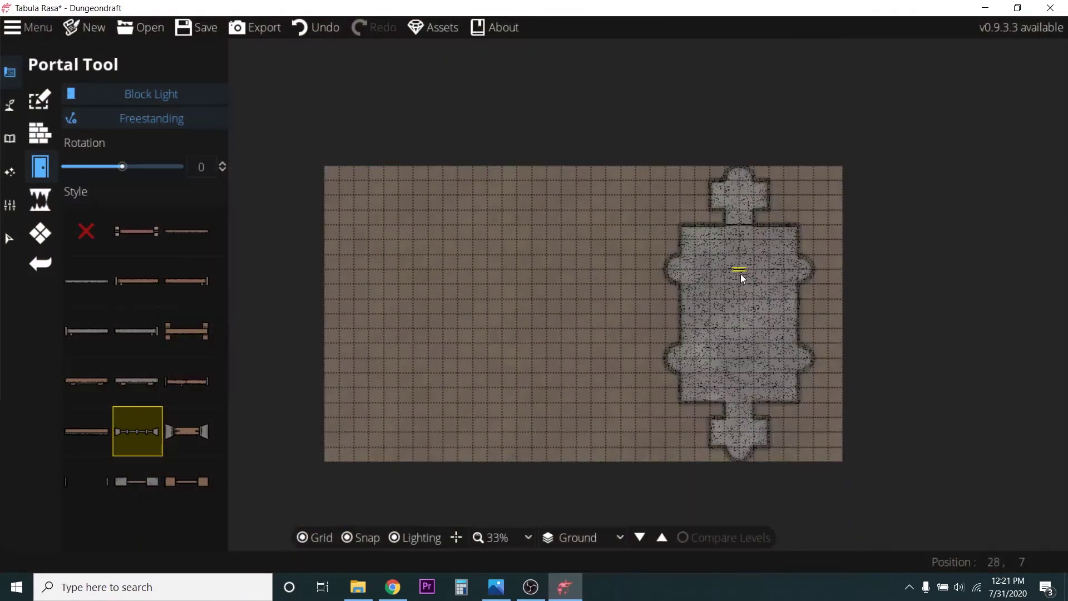
- Place two freestanding Door 12 gates side by side across the south neck where it meets the alcove
{"action": "scroll", "coordinate": [739, 430], "scroll_direction": "down", "scroll_amount": 2}
{"action": "scroll", "coordinate": [738, 430], "scroll_direction": "up", "scroll_amount": 3}
{"action": "scroll", "coordinate": [724, 379], "scroll_direction": "up", "scroll_amount": 2}
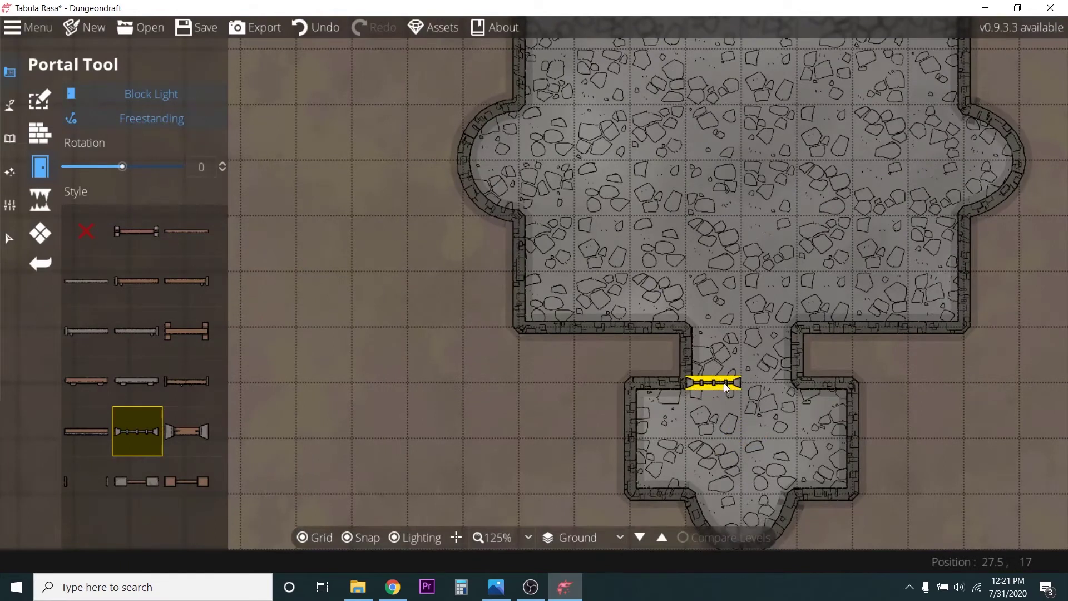
{"action": "left_click", "coordinate": [723, 383]}
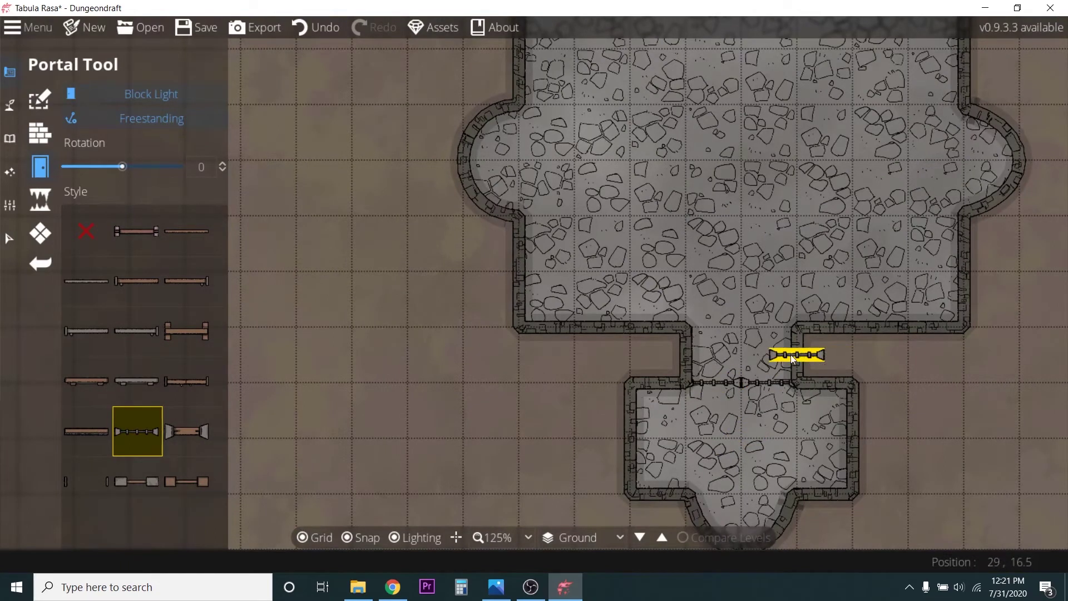
{"action": "scroll", "coordinate": [793, 358], "scroll_direction": "down", "scroll_amount": 2}
{"action": "scroll", "coordinate": [780, 112], "scroll_direction": "down", "scroll_amount": 1}
{"action": "scroll", "coordinate": [782, 108], "scroll_direction": "down", "scroll_amount": 2}
{"action": "scroll", "coordinate": [740, 175], "scroll_direction": "up", "scroll_amount": 3}
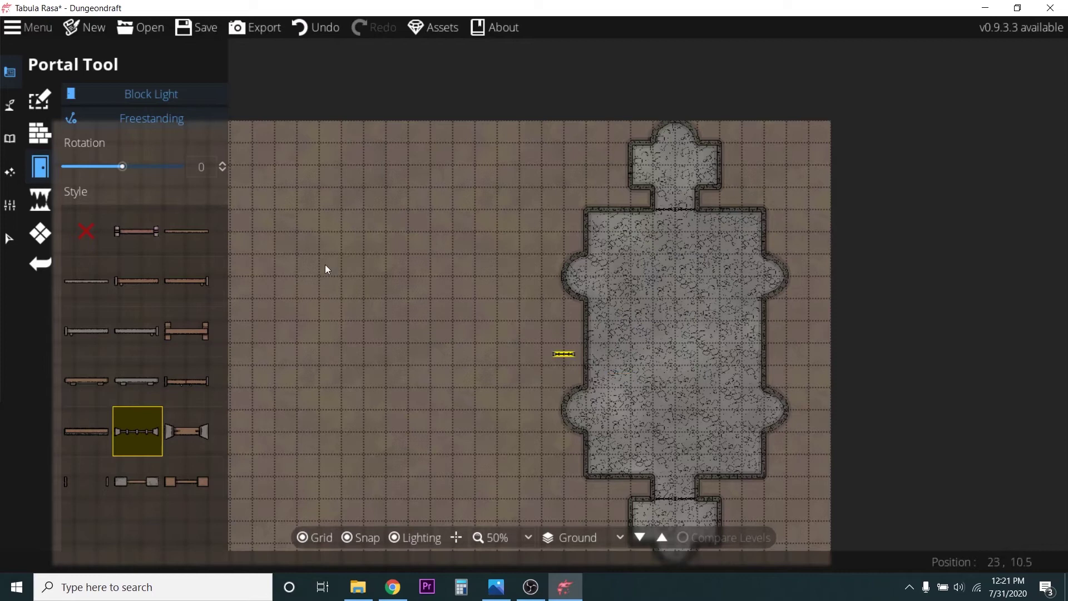
- Choose a plain round stone pillar from the Pillar tag with the Object Tool
{"action": "left_click", "coordinate": [10, 139]}
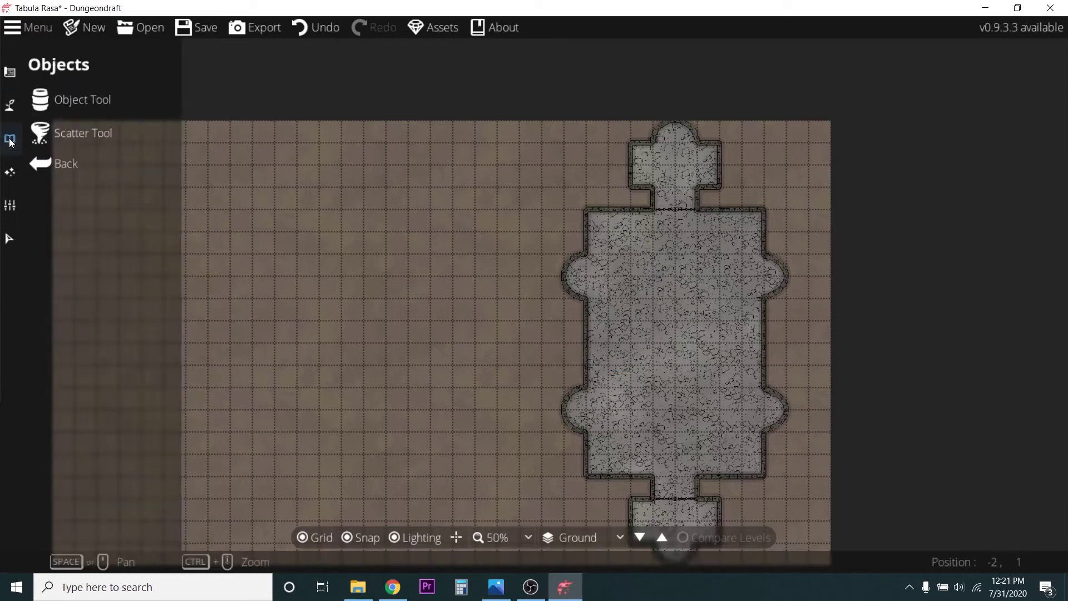
{"action": "left_click", "coordinate": [74, 91]}
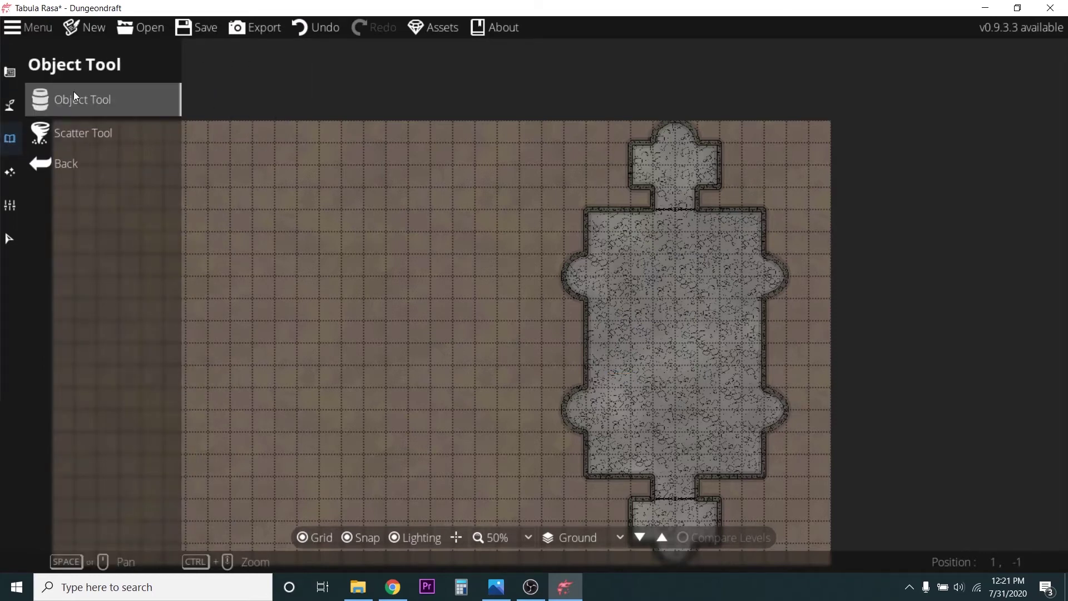
{"action": "left_click", "coordinate": [95, 381]}
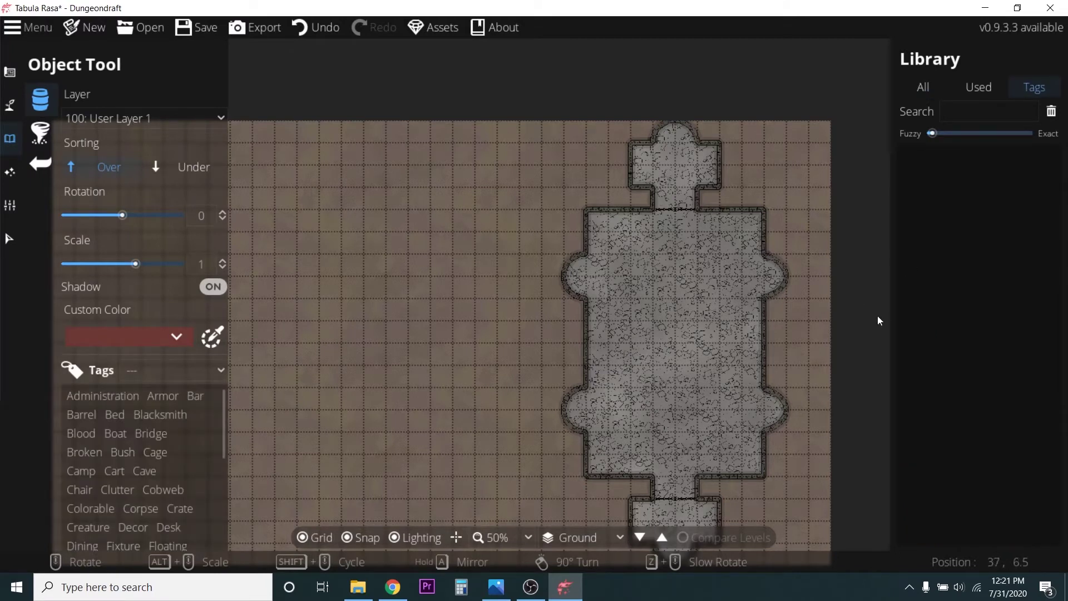
{"action": "scroll", "coordinate": [151, 499], "scroll_direction": "down", "scroll_amount": 5}
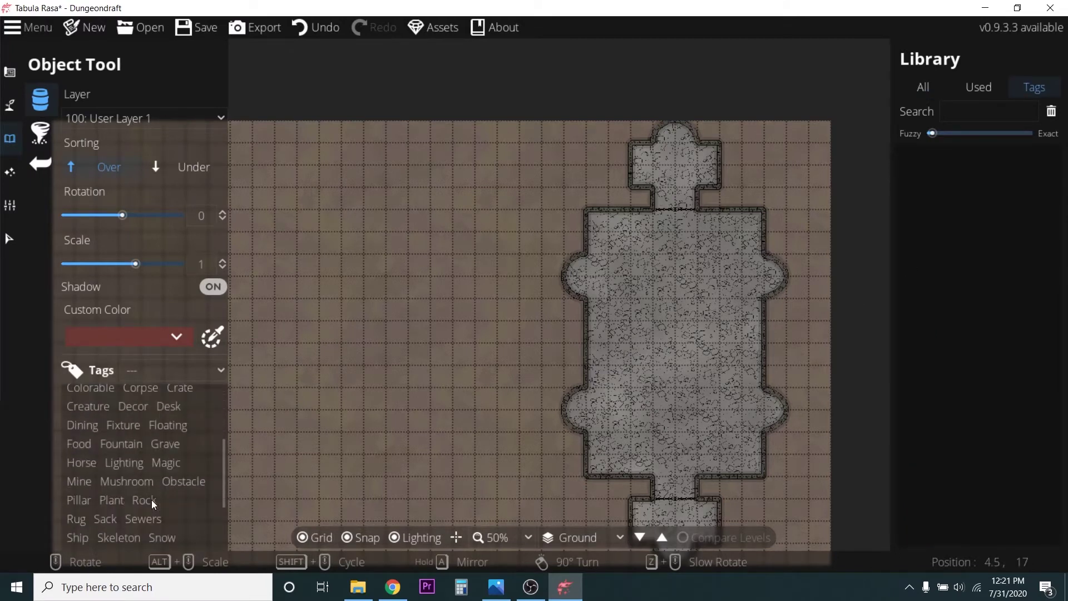
{"action": "scroll", "coordinate": [132, 496], "scroll_direction": "up", "scroll_amount": 3}
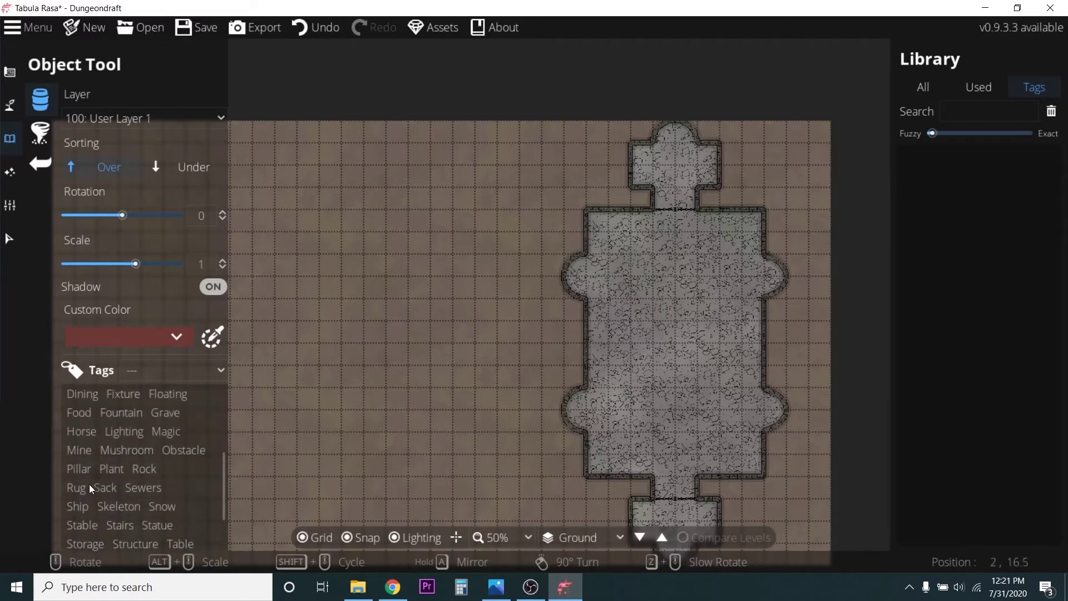
{"action": "left_click", "coordinate": [81, 472]}
{"action": "scroll", "coordinate": [967, 344], "scroll_direction": "down", "scroll_amount": 3}
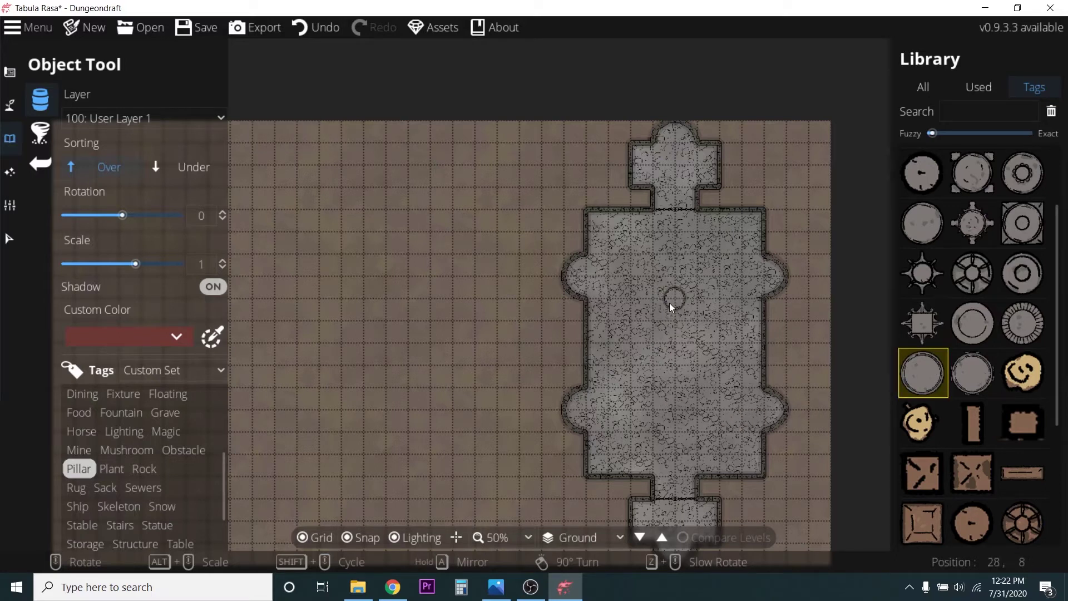
- Scale the pillar to 1.92 and place three along the main room's centreline at heights 7, 10.5 and 14
{"action": "scroll", "coordinate": [669, 302], "scroll_direction": "up", "scroll_amount": 13, "text": "alt"}
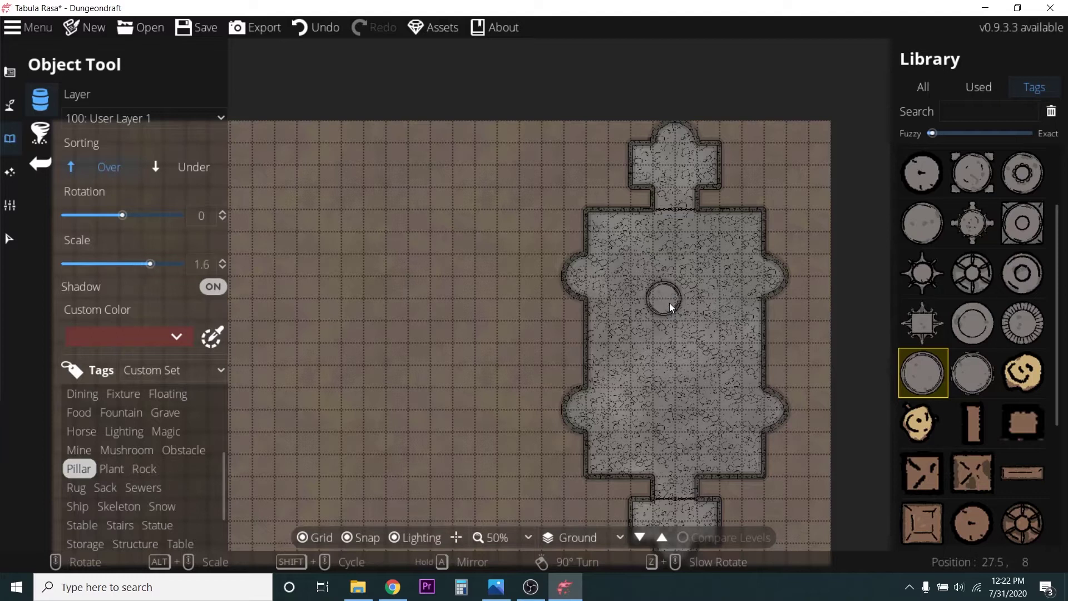
{"action": "scroll", "coordinate": [669, 303], "scroll_direction": "down", "scroll_amount": 3, "text": "alt"}
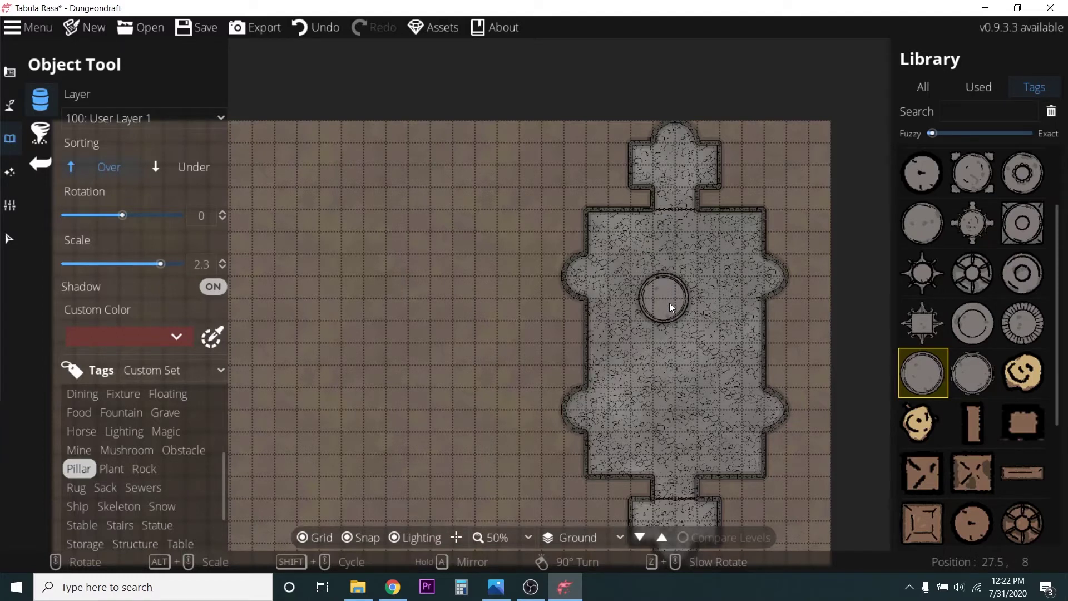
{"action": "left_click_drag", "start_coordinate": [150, 263], "coordinate": [147, 263]}
{"action": "scroll", "coordinate": [678, 315], "scroll_direction": "up", "scroll_amount": 5, "text": "alt"}
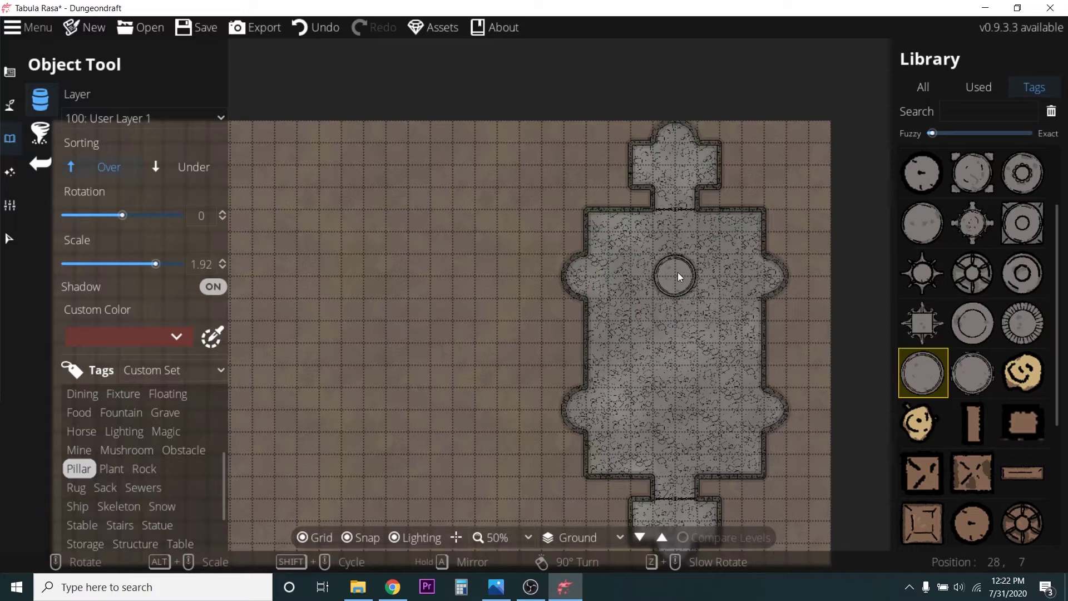
{"action": "left_click", "coordinate": [678, 273]}
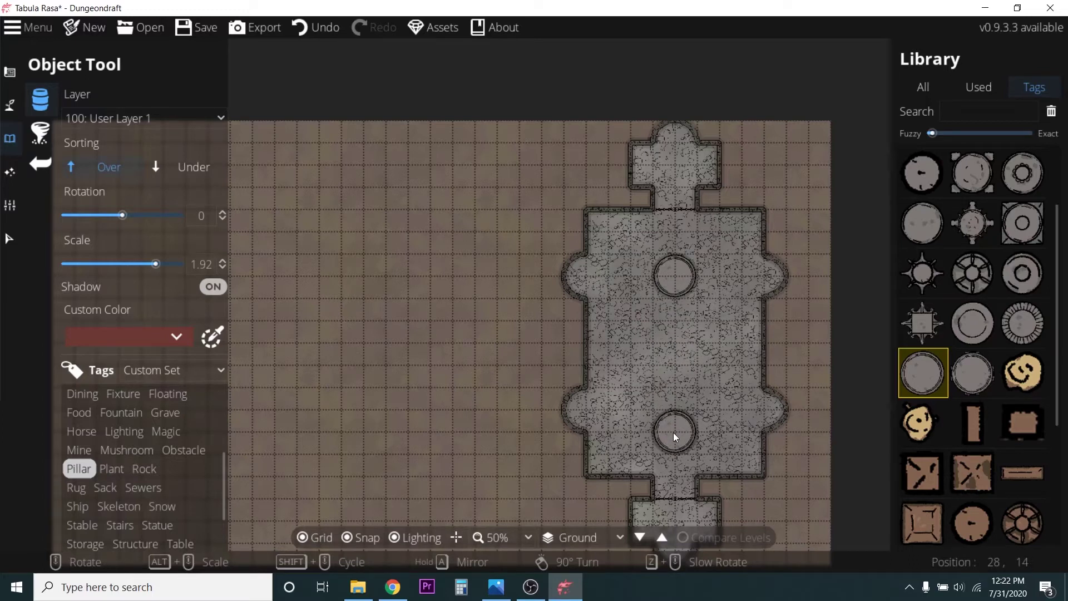
{"action": "left_click", "coordinate": [673, 432]}
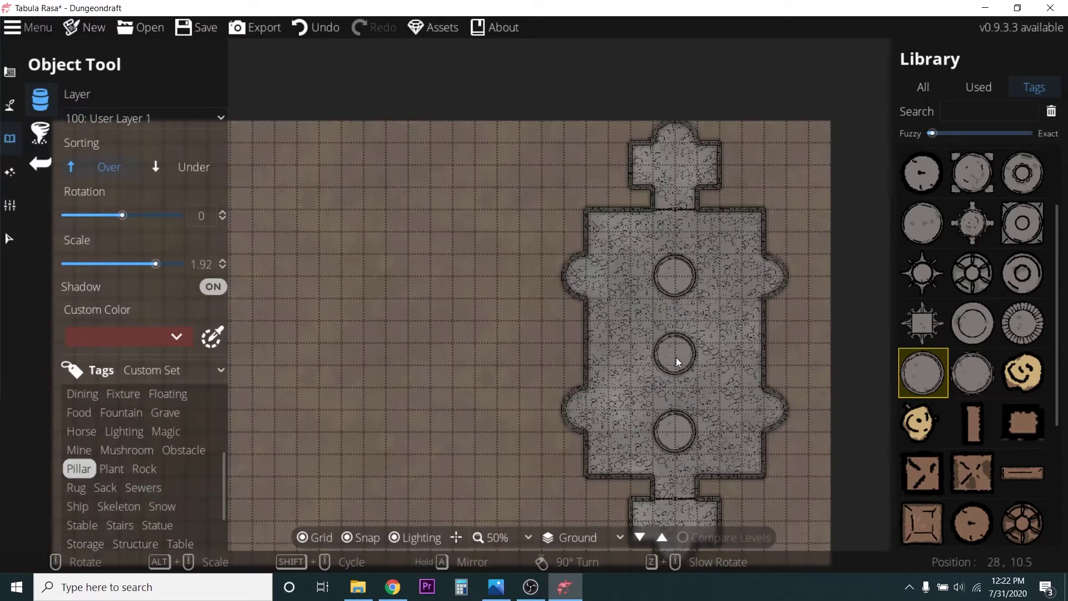
{"action": "left_click", "coordinate": [675, 359]}
- Move the main room's middle pillar up to height 10 and the northernmost pillar up to height 6
{"action": "left_click", "coordinate": [8, 240]}
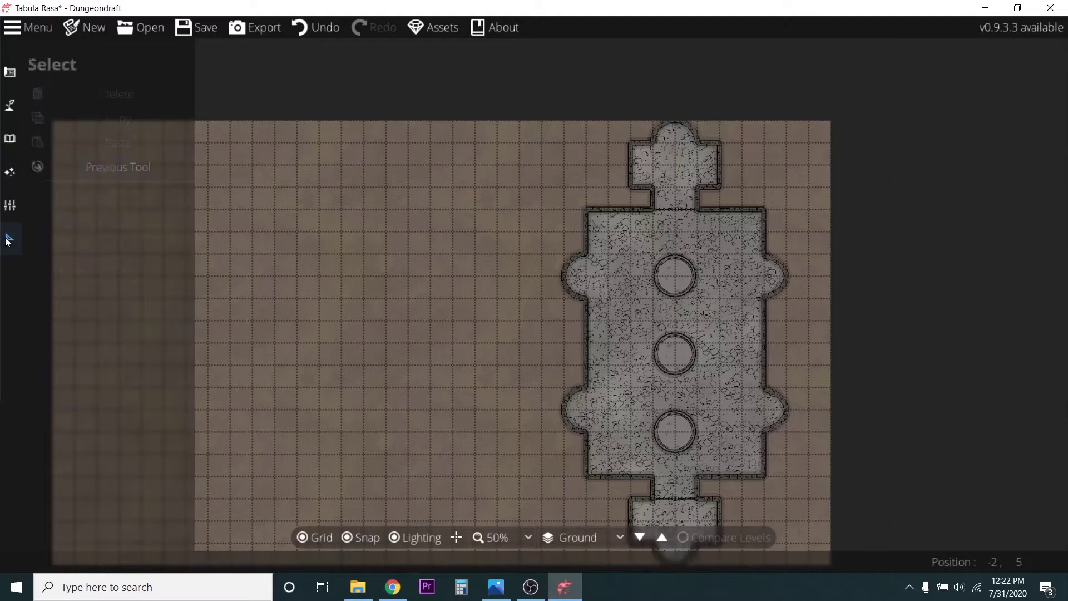
{"action": "left_click", "coordinate": [682, 351]}
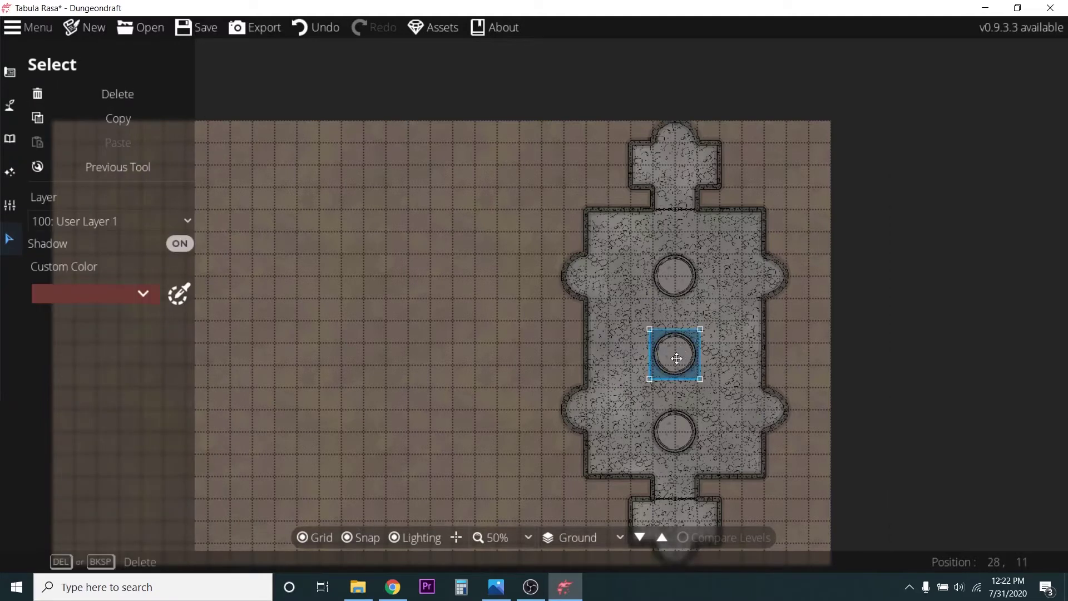
{"action": "left_click_drag", "start_coordinate": [677, 355], "coordinate": [676, 342]}
{"action": "left_click", "coordinate": [666, 278]}
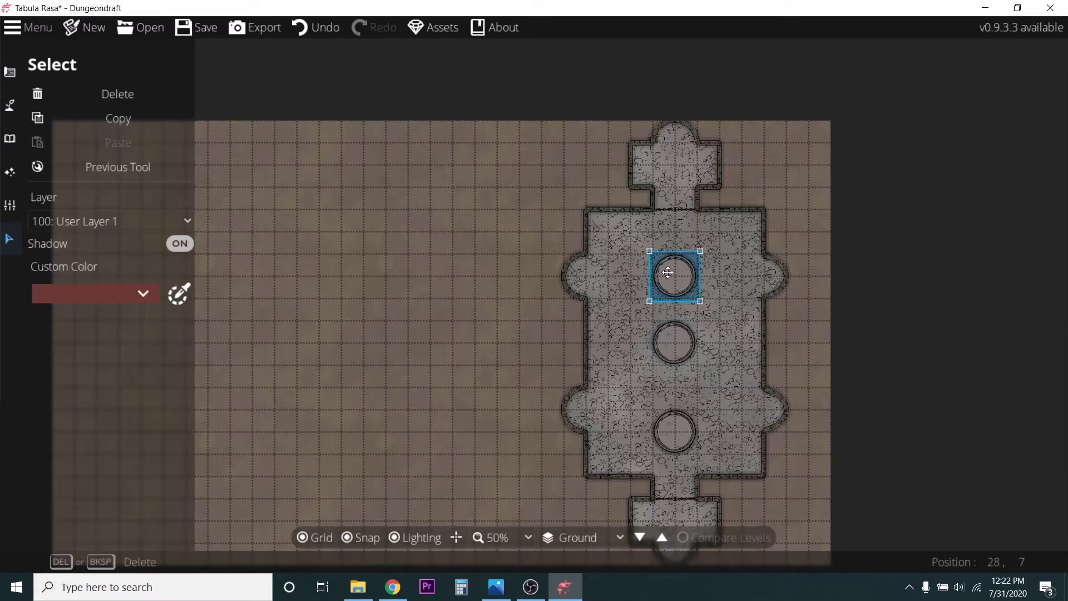
{"action": "left_click_drag", "start_coordinate": [666, 278], "coordinate": [668, 251]}
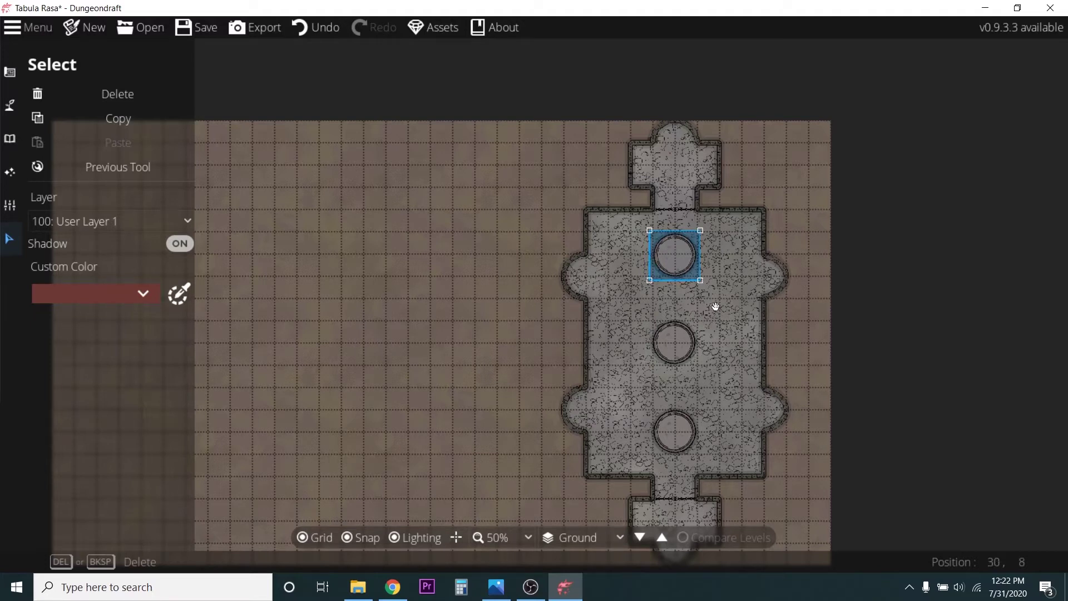
- Choose the round stone pillar with four spurs, scale it to 1.42 and place it in the northeast alcove at 32, 7
{"action": "left_click", "coordinate": [9, 105]}
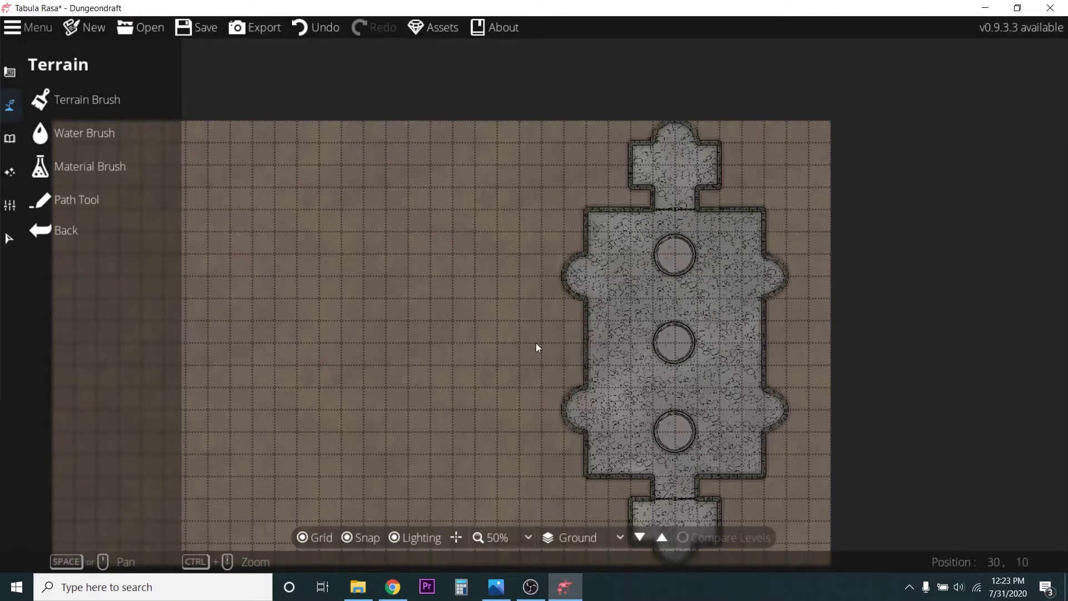
{"action": "left_click", "coordinate": [11, 141]}
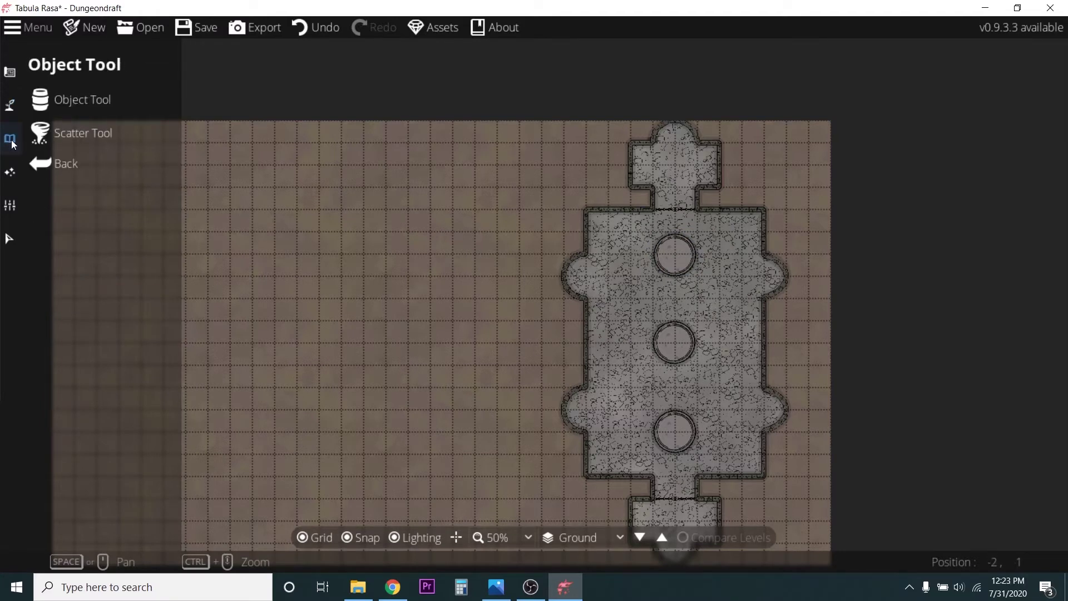
{"action": "left_click", "coordinate": [69, 109]}
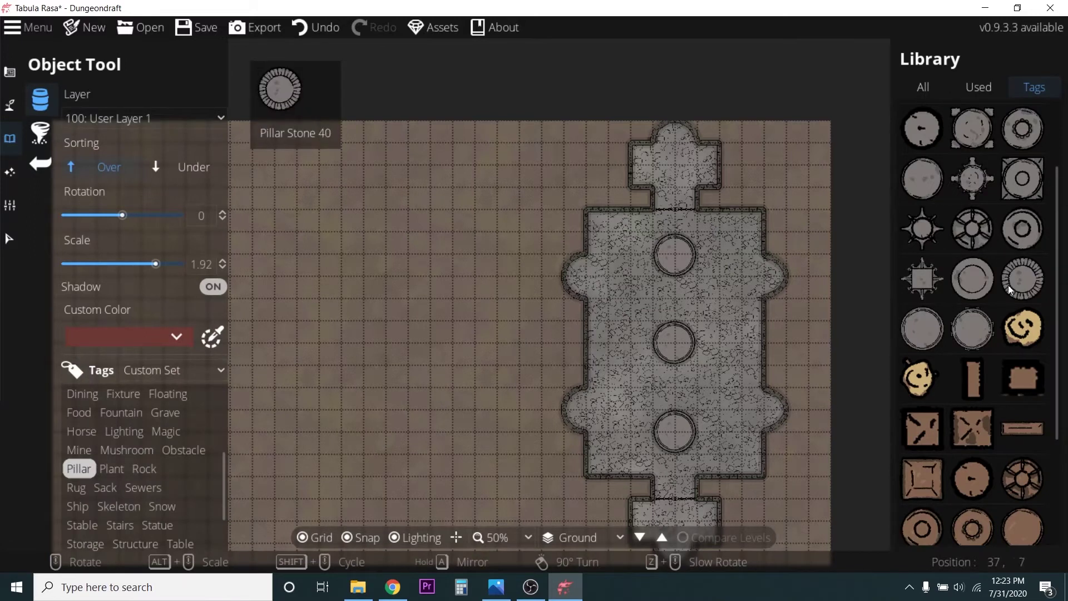
{"action": "scroll", "coordinate": [1008, 284], "scroll_direction": "up", "scroll_amount": 2}
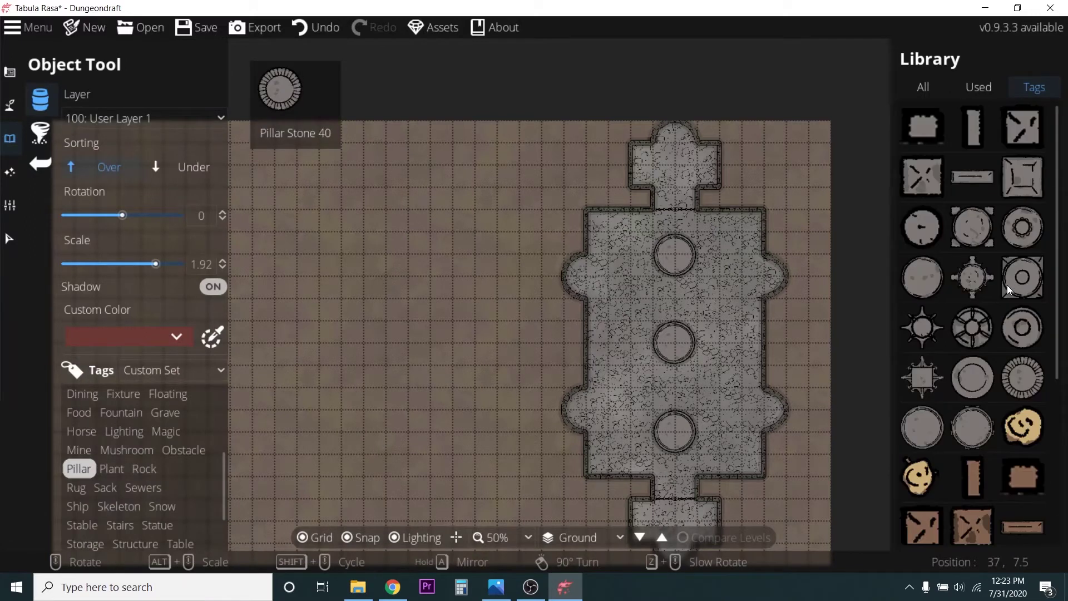
{"action": "left_click", "coordinate": [977, 277]}
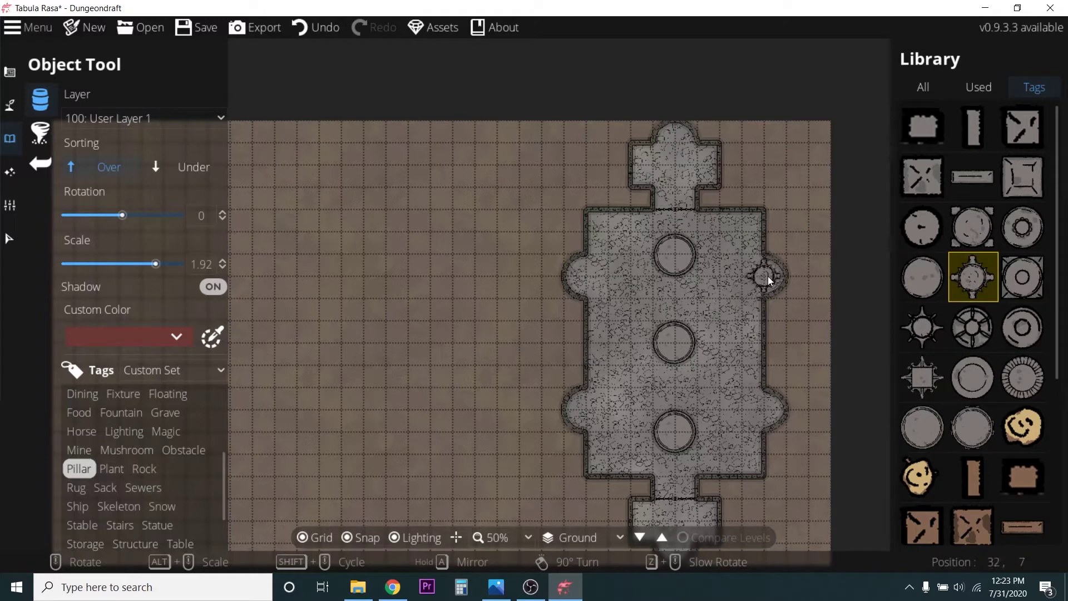
{"action": "scroll", "coordinate": [767, 275], "scroll_direction": "down", "scroll_amount": 5, "text": "alt"}
{"action": "scroll", "coordinate": [772, 276], "scroll_direction": "up", "scroll_amount": 2}
{"action": "scroll", "coordinate": [772, 276], "scroll_direction": "up", "scroll_amount": 2}
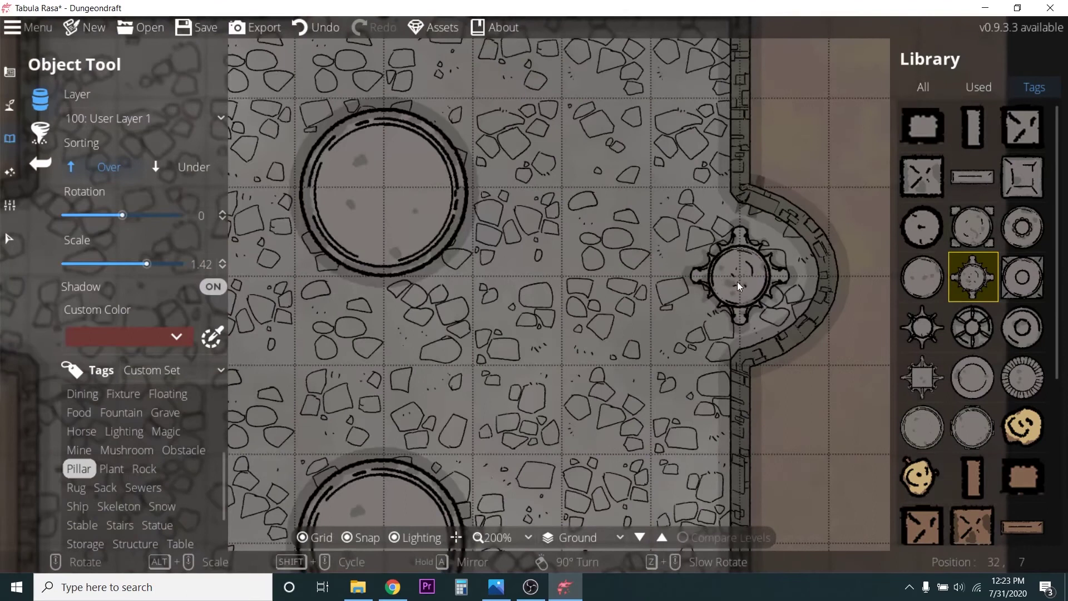
{"action": "left_click", "coordinate": [738, 282]}
- Turn object shadows off and place the spurred pillar in the remaining three side alcoves at 24, 7, 24, 13 and 32, 13
{"action": "scroll", "coordinate": [545, 313], "scroll_direction": "down", "scroll_amount": 2}
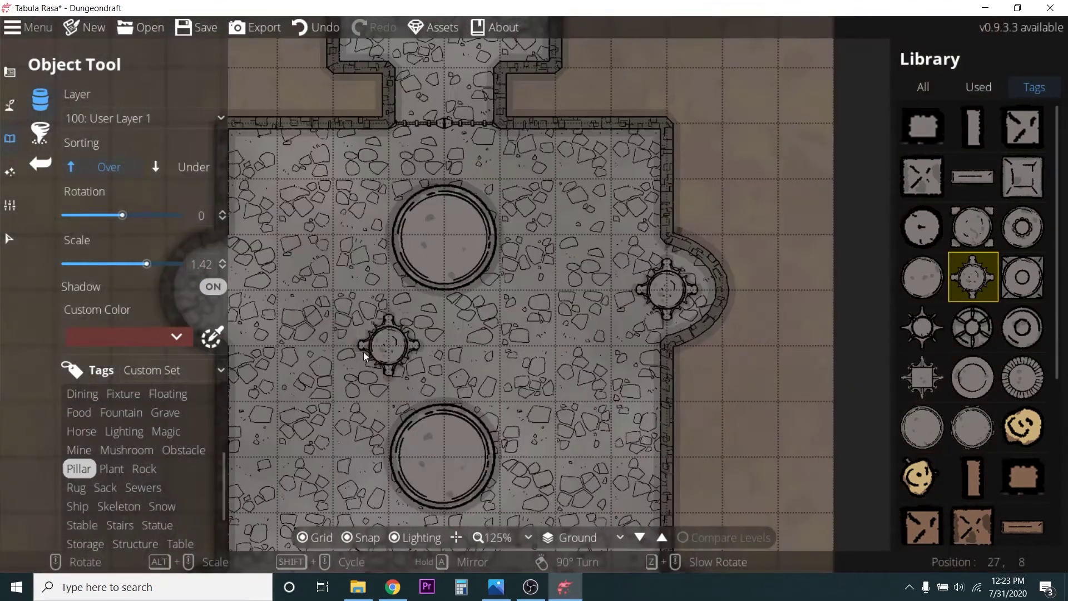
{"action": "left_click", "coordinate": [213, 289]}
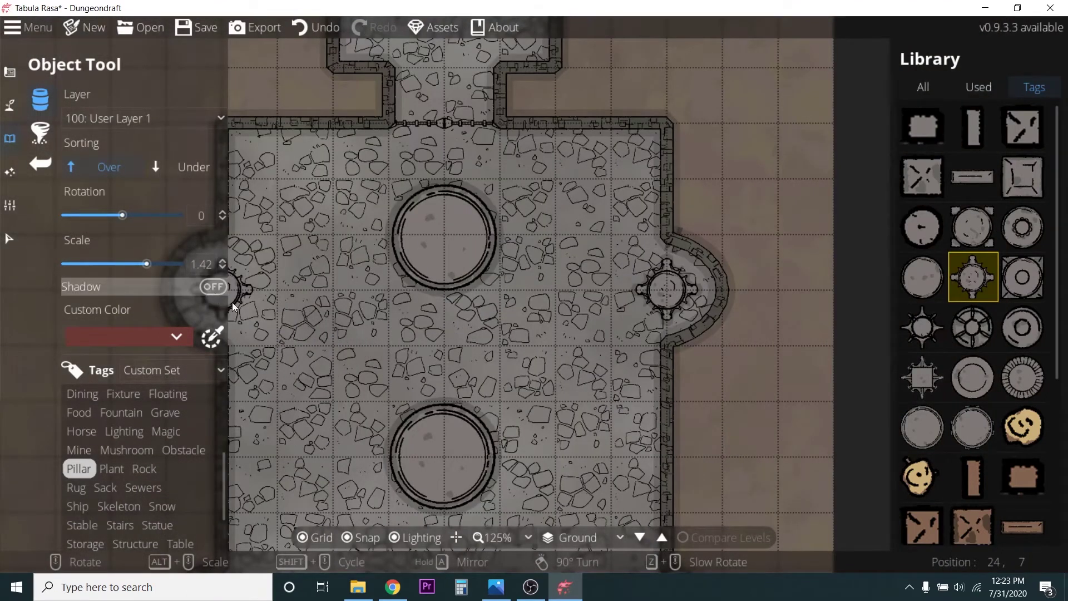
{"action": "scroll", "coordinate": [319, 298], "scroll_direction": "down", "scroll_amount": 2}
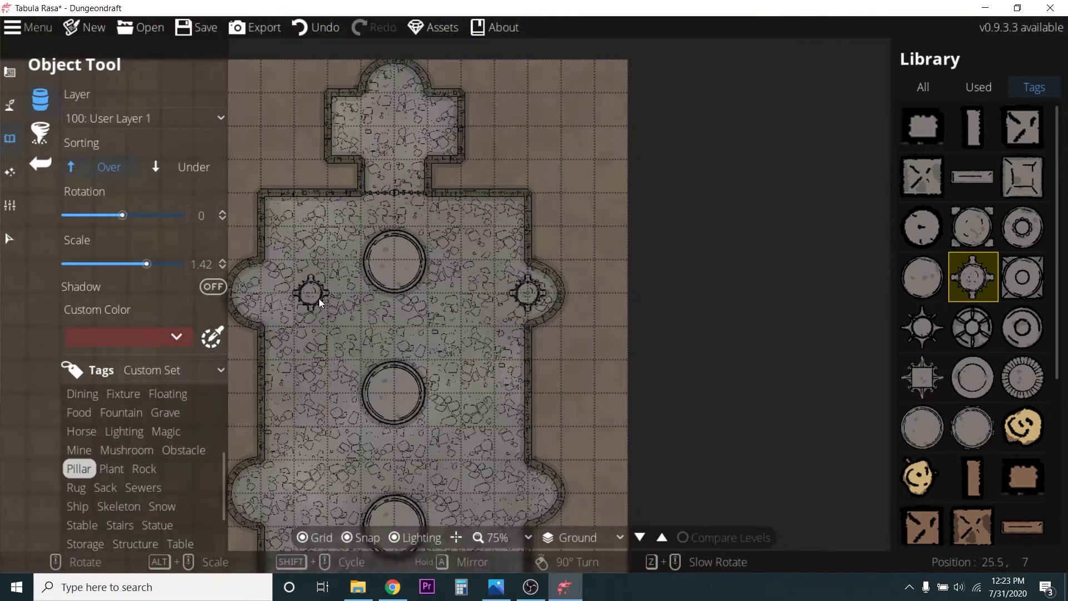
{"action": "left_click", "coordinate": [265, 295]}
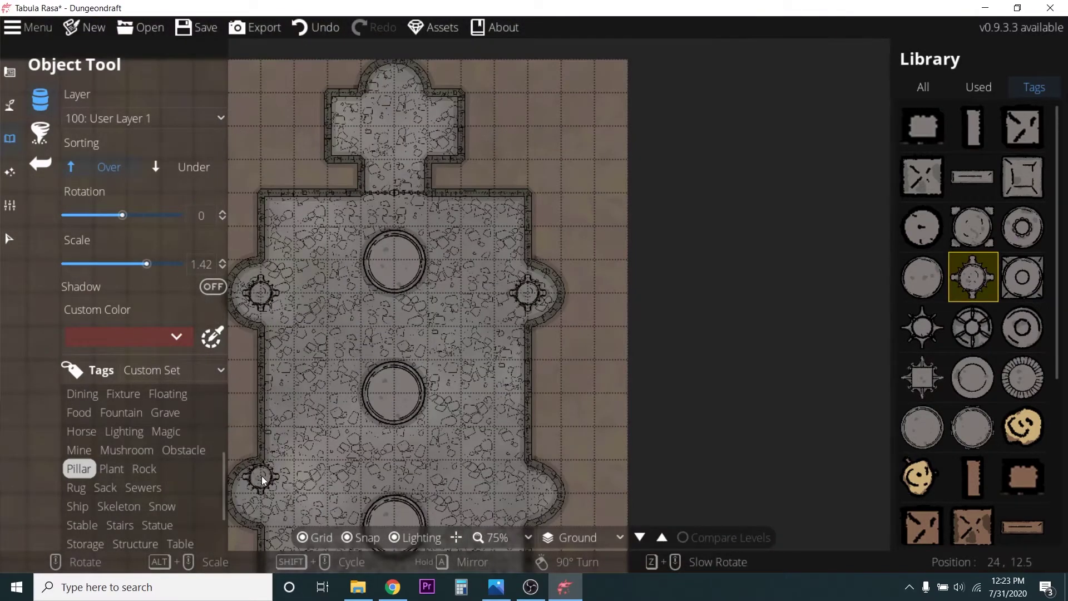
{"action": "left_click", "coordinate": [259, 488]}
{"action": "left_click", "coordinate": [526, 498]}
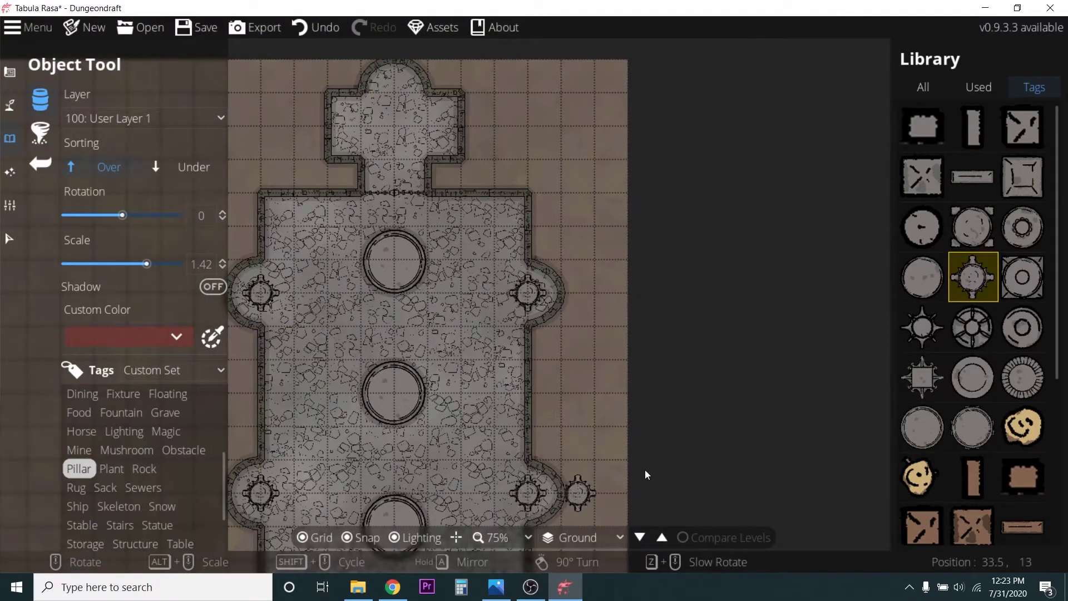
- Choose the first square-based statue from the Statue tag, scale it to 2.52 and place it in the north alcove at 28, 2
{"action": "scroll", "coordinate": [546, 500], "scroll_direction": "down", "scroll_amount": 1}
{"action": "left_click", "coordinate": [57, 130]}
{"action": "left_click", "coordinate": [50, 99]}
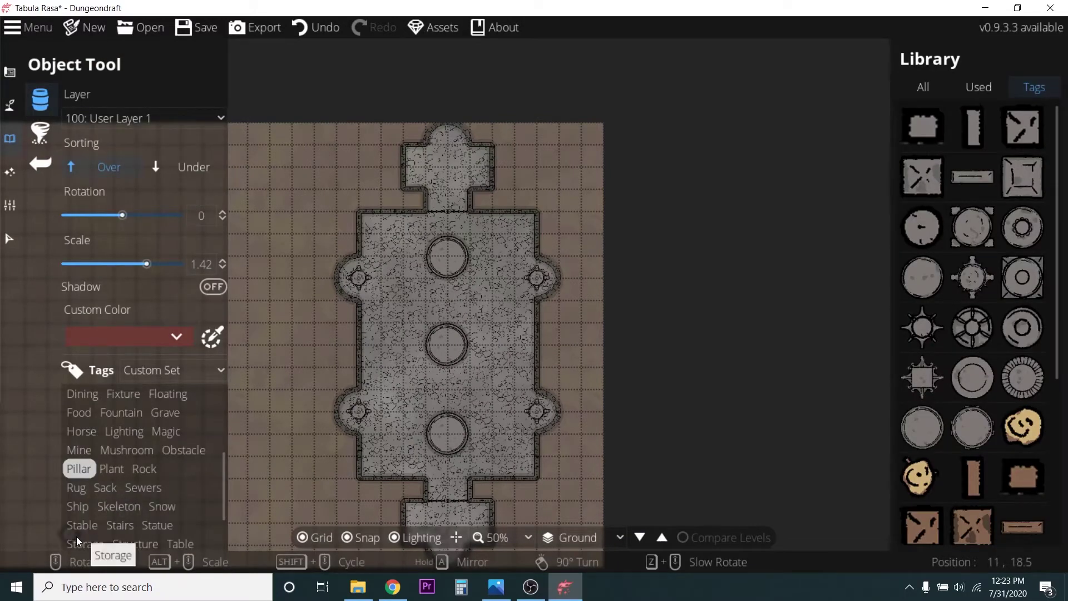
{"action": "left_click", "coordinate": [157, 527]}
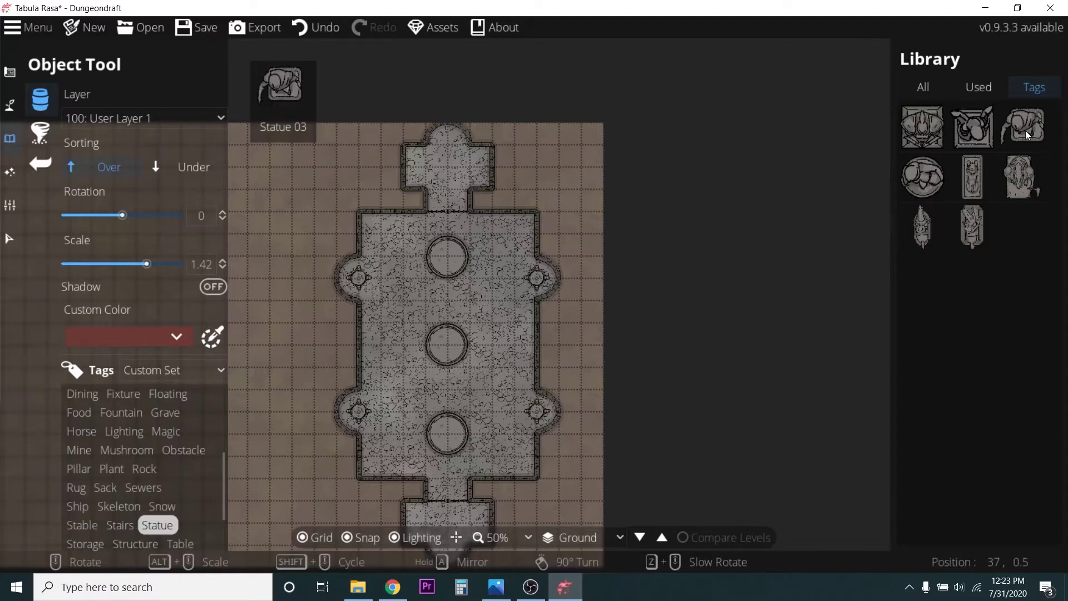
{"action": "left_click", "coordinate": [923, 128]}
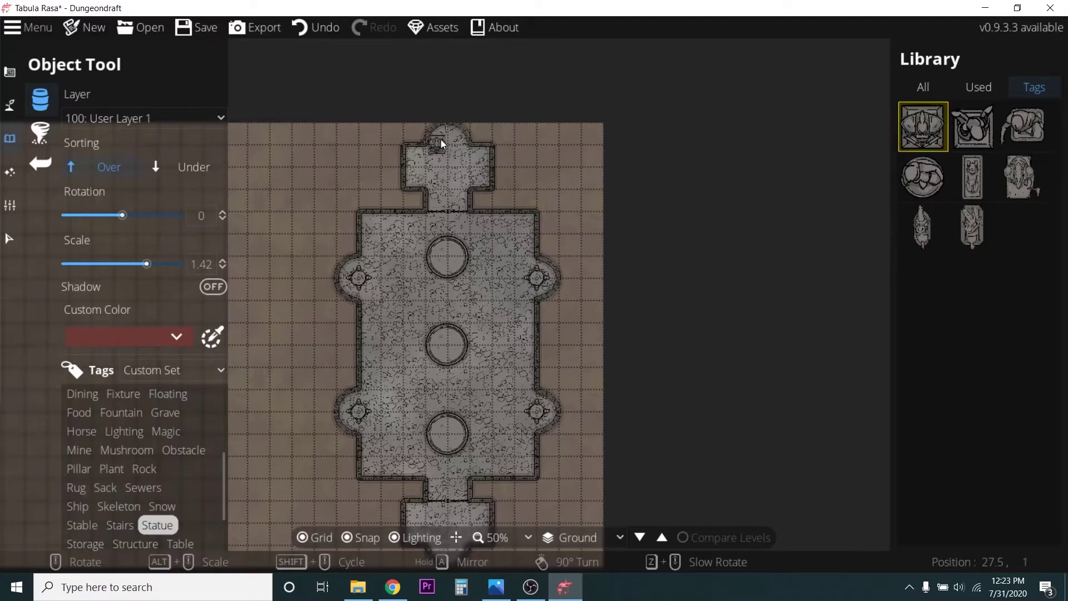
{"action": "scroll", "coordinate": [451, 158], "scroll_direction": "up", "scroll_amount": 11, "text": "alt"}
{"action": "scroll", "coordinate": [452, 157], "scroll_direction": "up", "scroll_amount": 5}
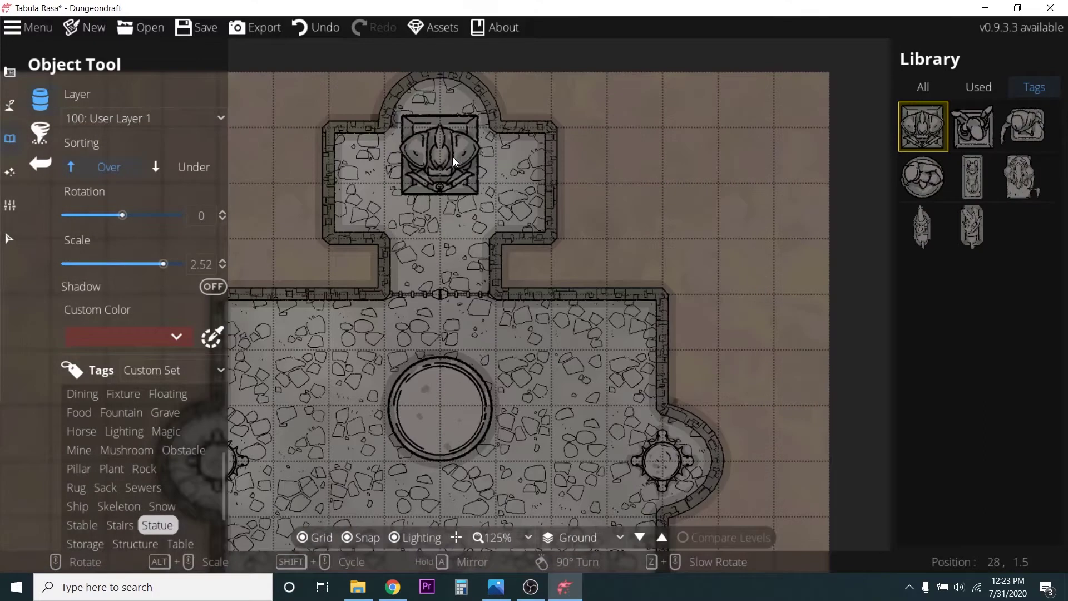
{"action": "left_click", "coordinate": [439, 198]}
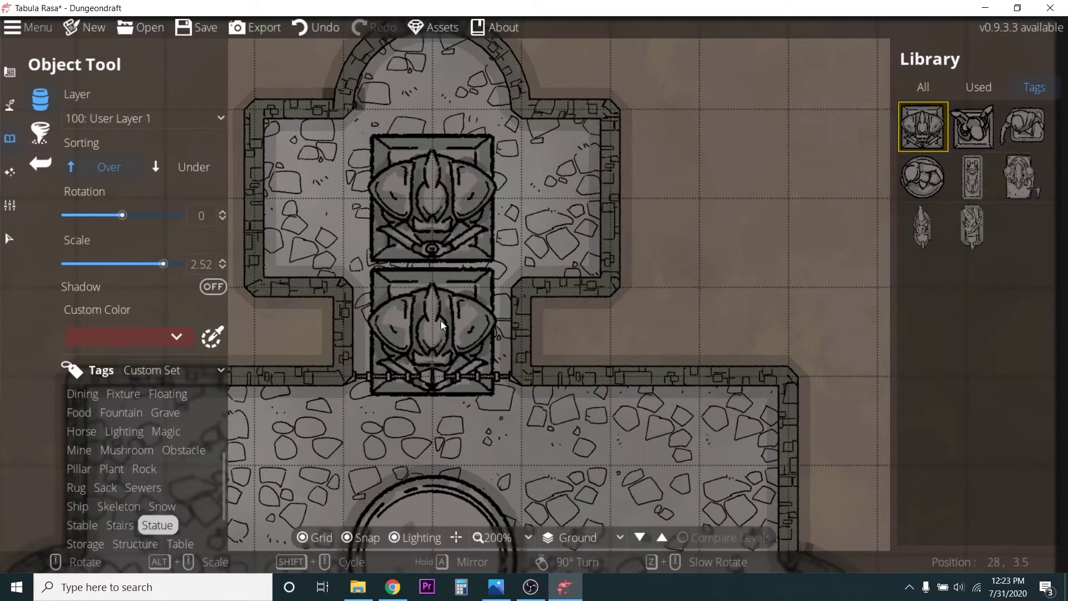
- Rotate the statue to -180 degrees and place it in the south alcove at 28, 18
{"action": "scroll", "coordinate": [440, 320], "scroll_direction": "down", "scroll_amount": 6}
{"action": "scroll", "coordinate": [456, 485], "scroll_direction": "up", "scroll_amount": 5}
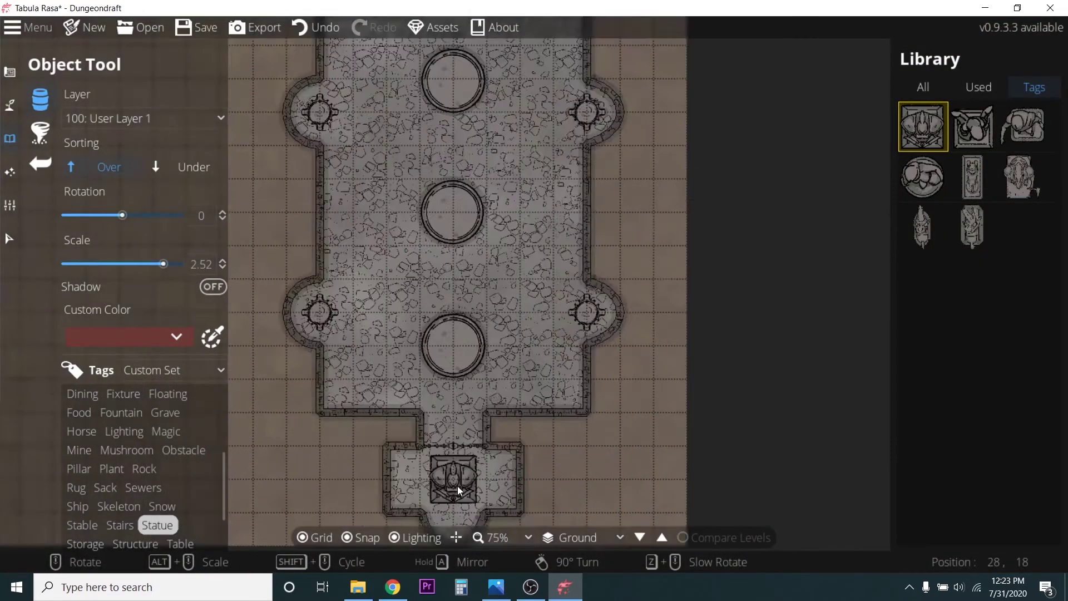
{"action": "scroll", "coordinate": [458, 486], "scroll_direction": "down", "scroll_amount": 3}
{"action": "scroll", "coordinate": [459, 486], "scroll_direction": "down", "scroll_amount": 8}
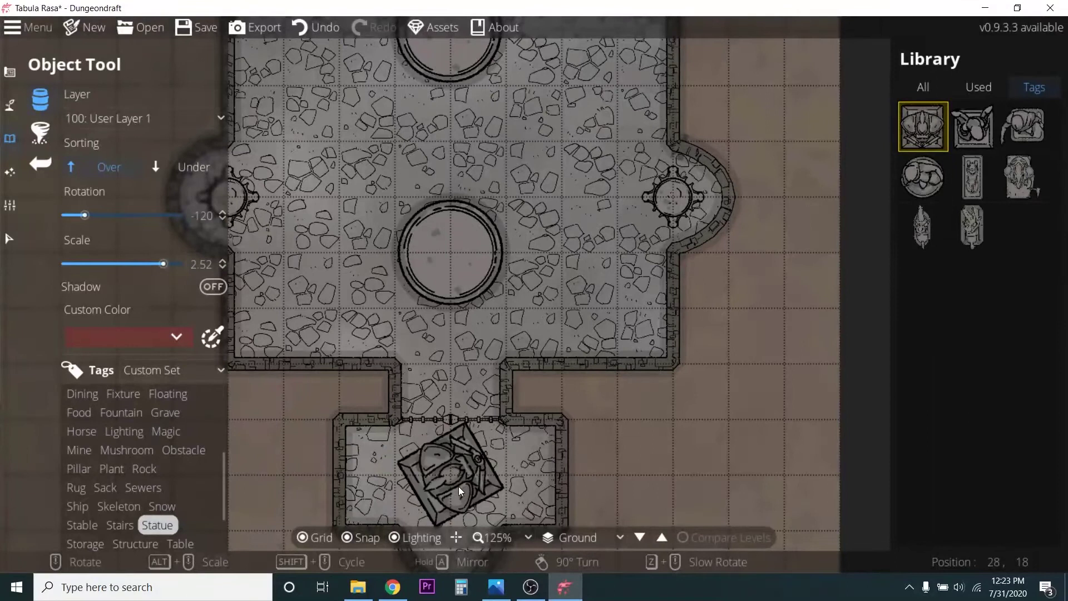
{"action": "scroll", "coordinate": [459, 486], "scroll_direction": "down", "scroll_amount": 1}
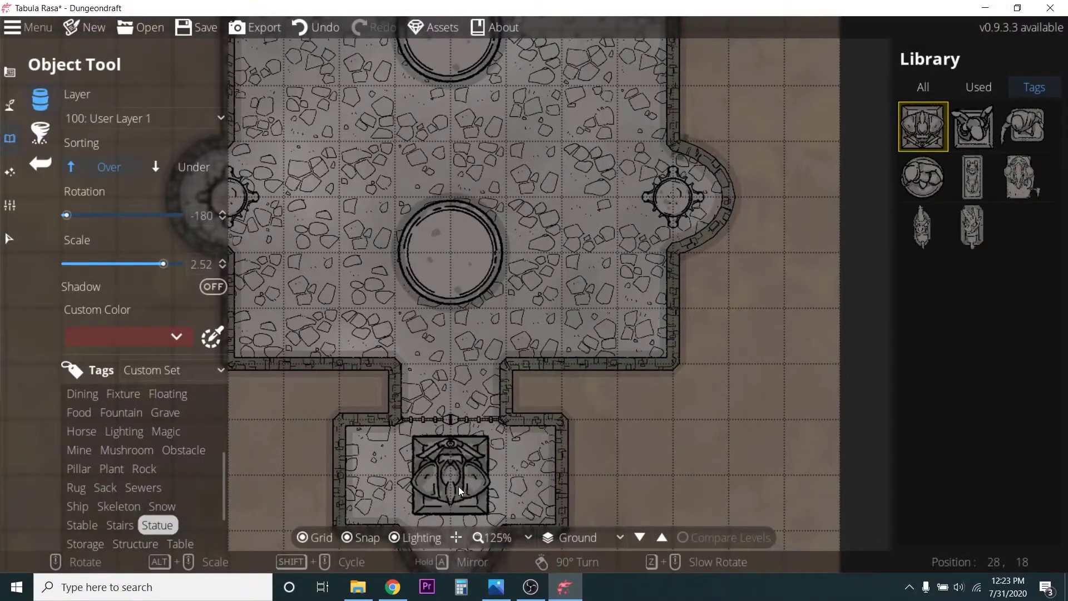
{"action": "left_click", "coordinate": [450, 482]}
- Try adding a rectangular 3 by 2 tile stone passage from the main room's east wall at 32, 9 to the map edge
{"action": "scroll", "coordinate": [453, 481], "scroll_direction": "down", "scroll_amount": 3}
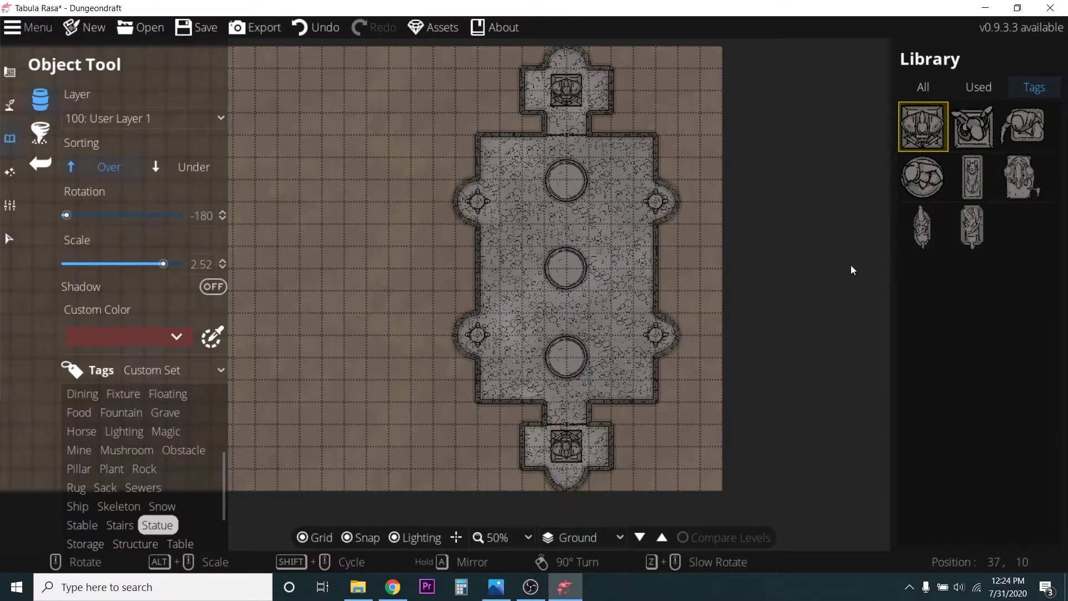
{"action": "left_click", "coordinate": [10, 105]}
{"action": "left_click", "coordinate": [9, 71]}
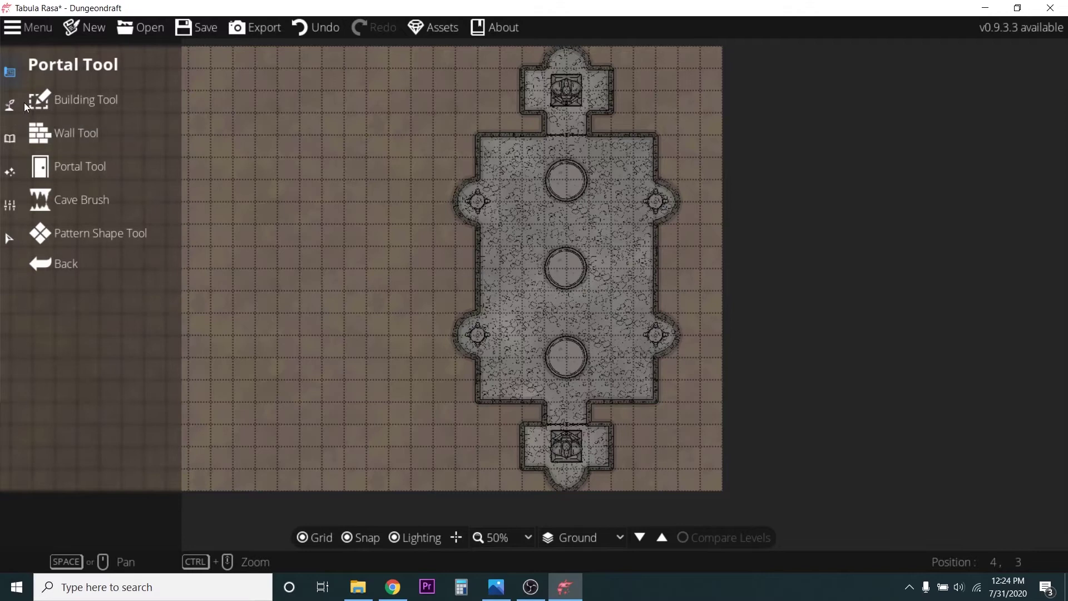
{"action": "left_click", "coordinate": [49, 105]}
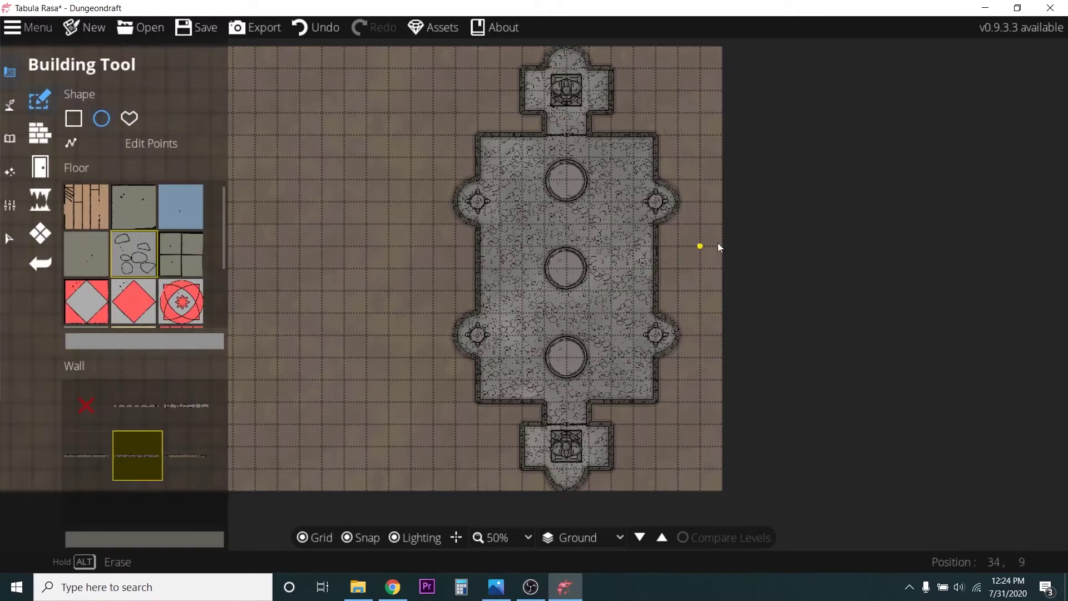
{"action": "left_click", "coordinate": [73, 118]}
{"action": "left_click_drag", "start_coordinate": [656, 245], "coordinate": [717, 298]}
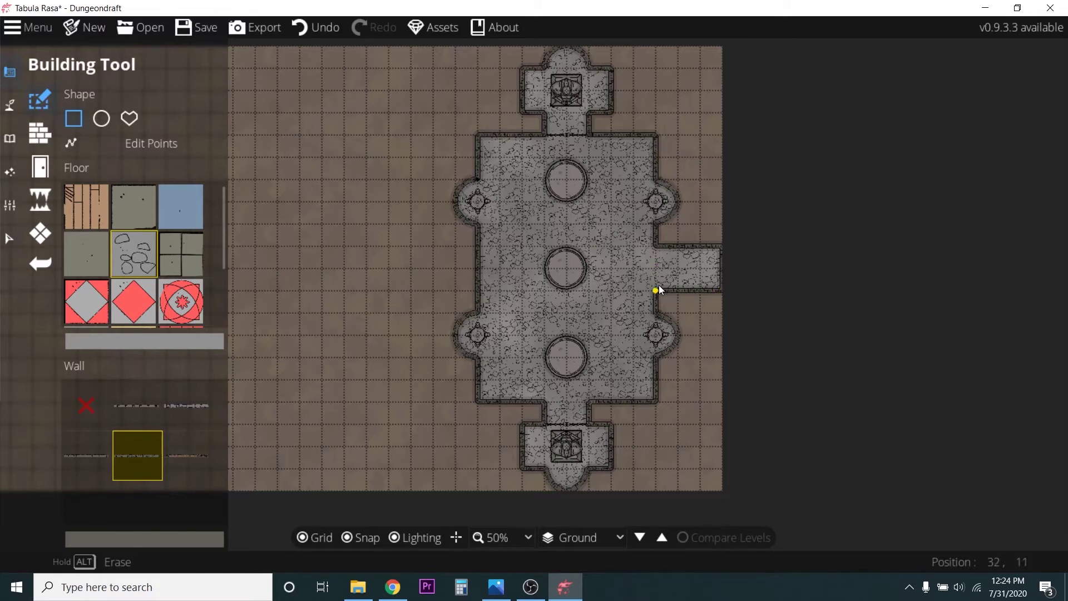
- Try placing a freestanding Door 12 gate rotated 90 degrees across the upper half of the east passage entrance
{"action": "scroll", "coordinate": [676, 265], "scroll_direction": "up", "scroll_amount": 2}
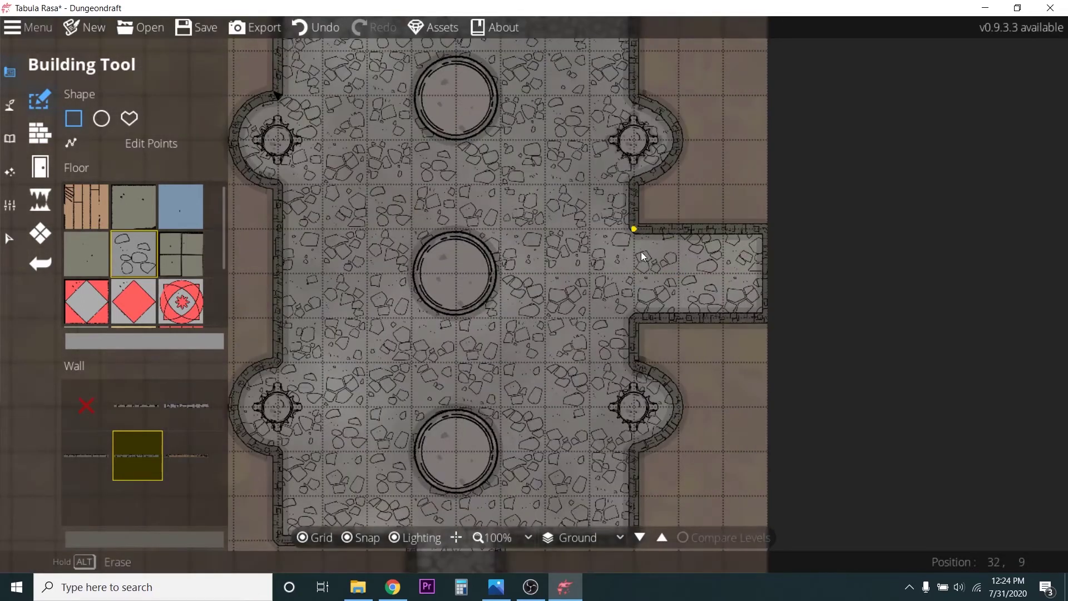
{"action": "left_click", "coordinate": [40, 233]}
{"action": "left_click", "coordinate": [33, 175]}
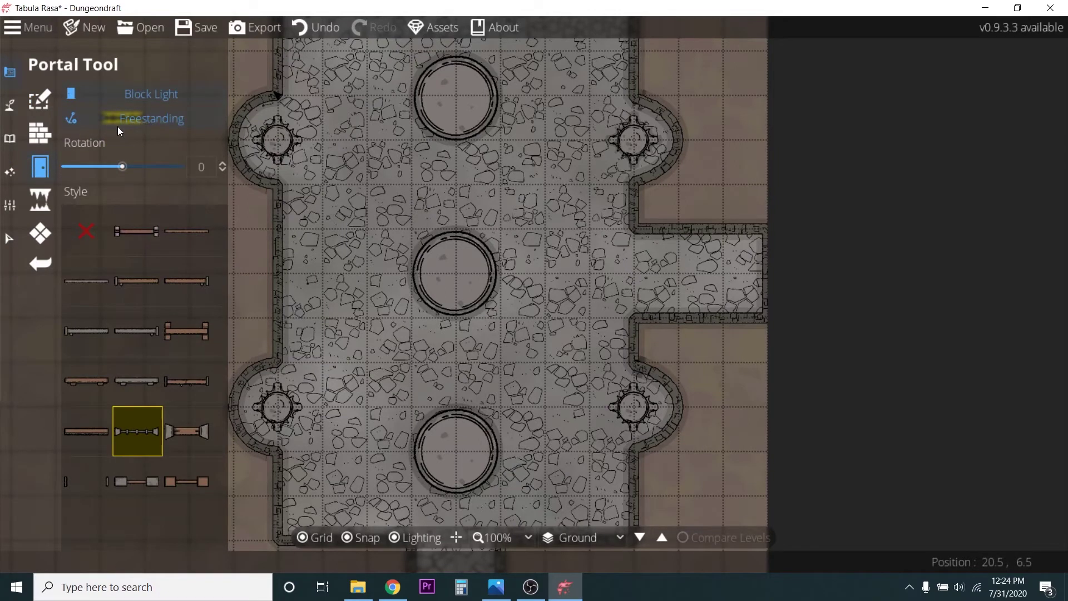
{"action": "scroll", "coordinate": [631, 247], "scroll_direction": "down", "scroll_amount": 11}
{"action": "scroll", "coordinate": [632, 249], "scroll_direction": "down", "scroll_amount": 7}
{"action": "left_click", "coordinate": [634, 250]}
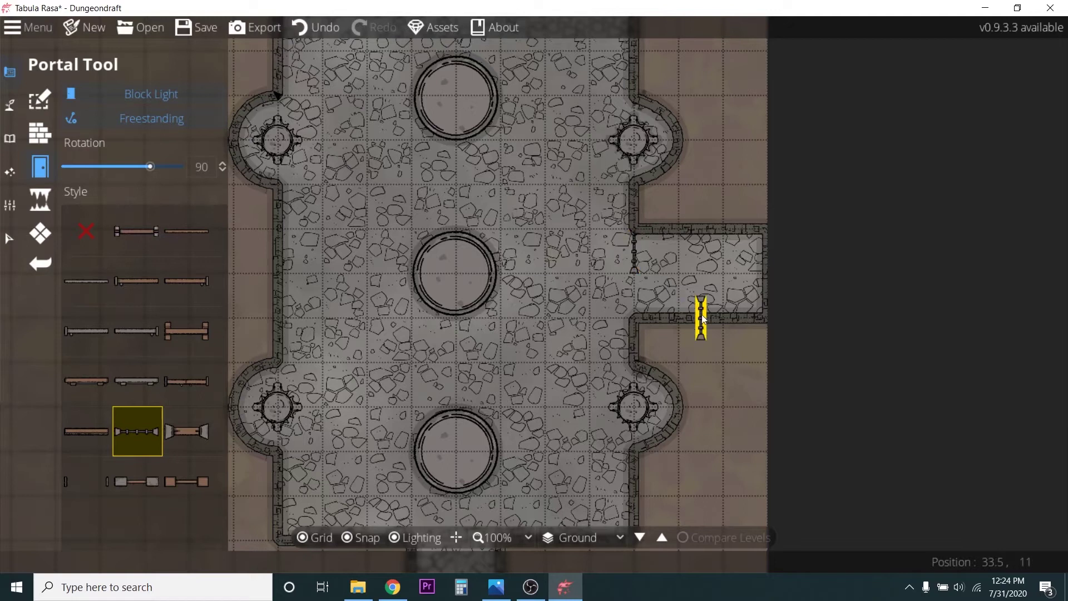
- Undo the gate in the east passage entrance and the rectangular passage itself
{"action": "key", "text": "ctrl+z"}
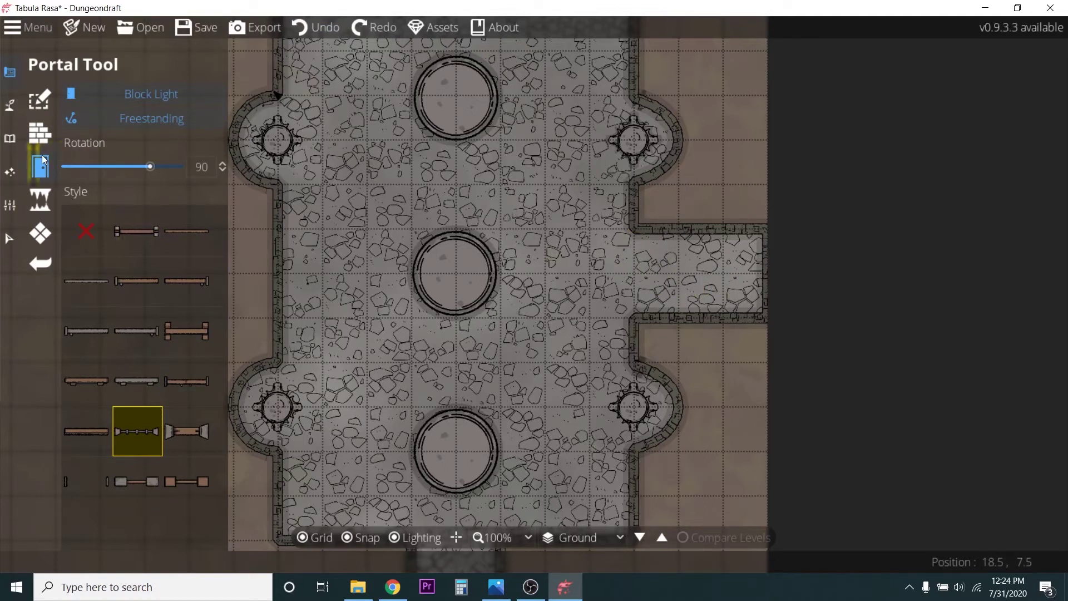
{"action": "left_click", "coordinate": [36, 108]}
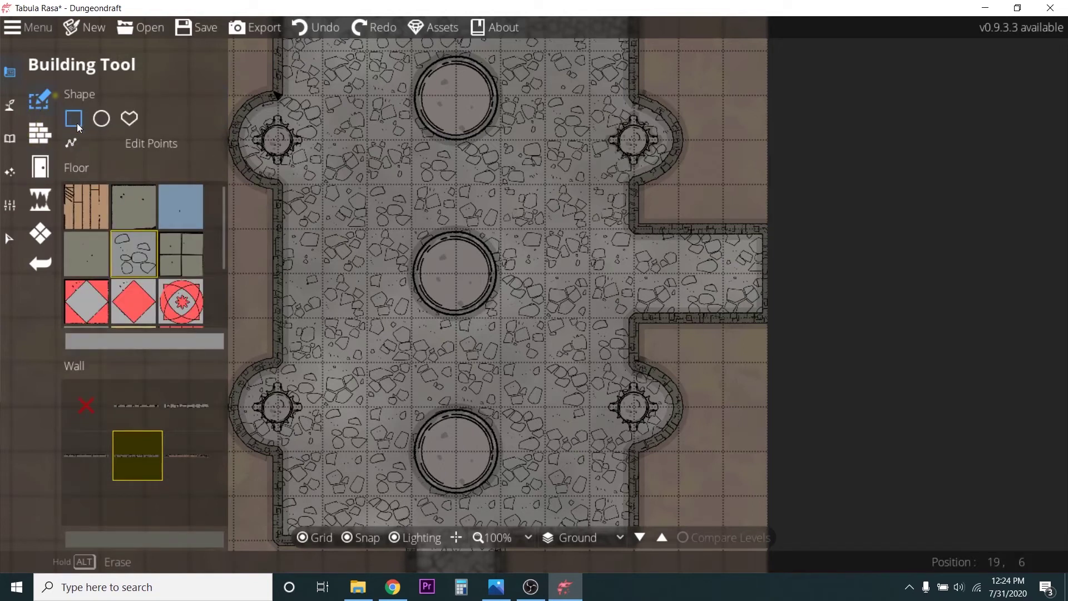
{"action": "key", "text": "ctrl+z"}
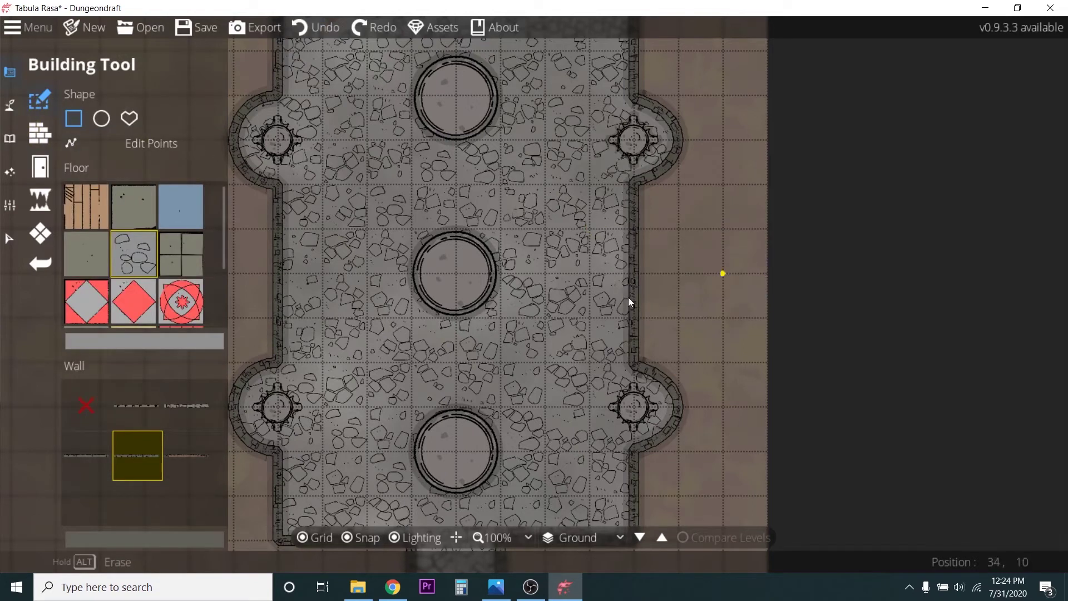
- Draw two parallel stone walls from the main room's east wall at 32, 9 and 32, 11 to the map edge
{"action": "left_click", "coordinate": [37, 133]}
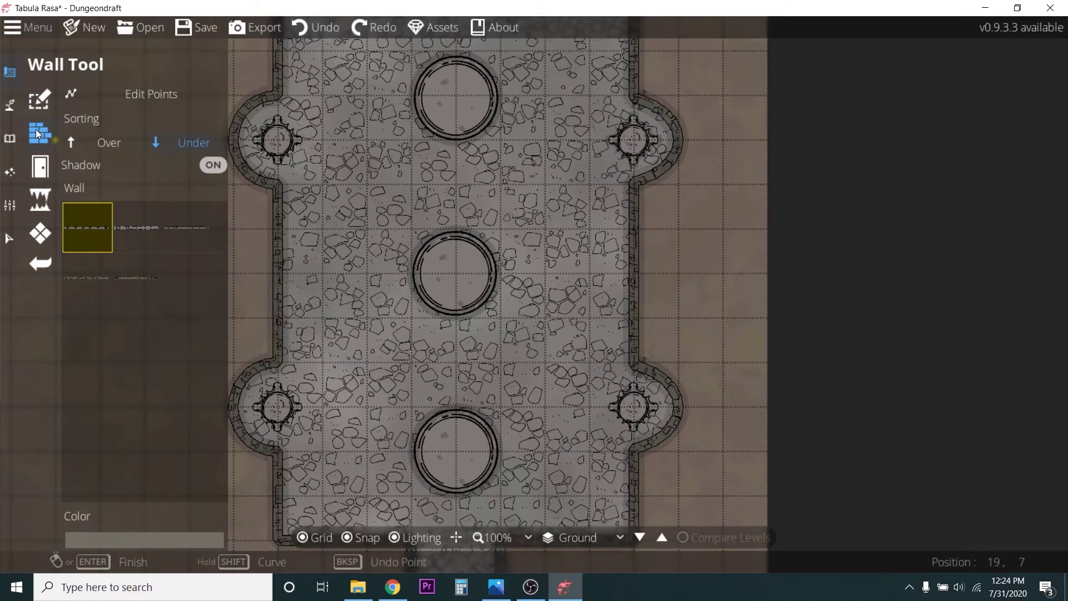
{"action": "left_click", "coordinate": [89, 277]}
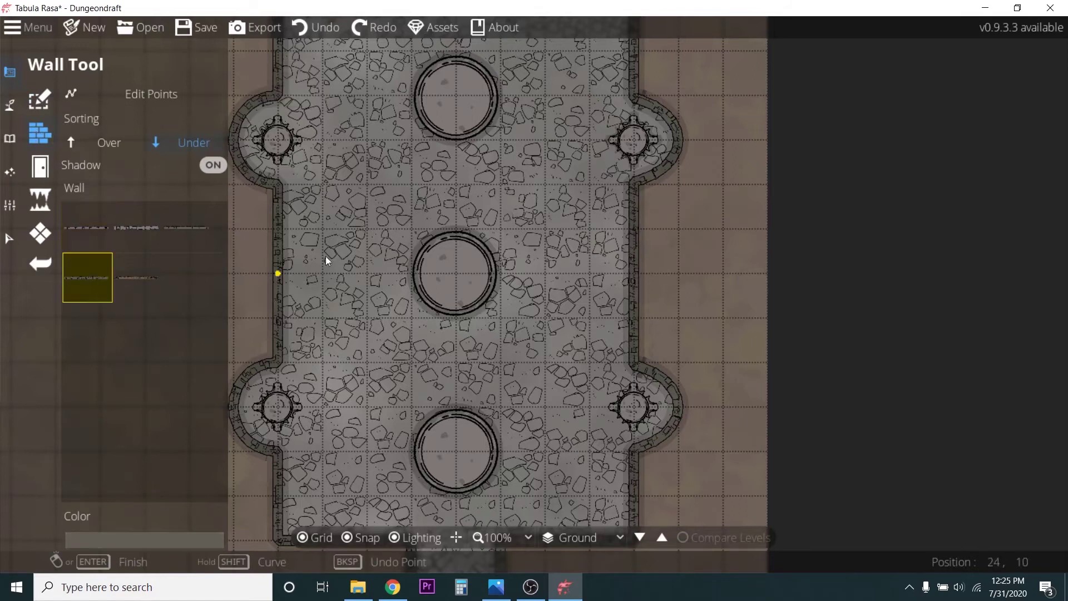
{"action": "left_click", "coordinate": [636, 232]}
{"action": "double_click", "coordinate": [765, 229]}
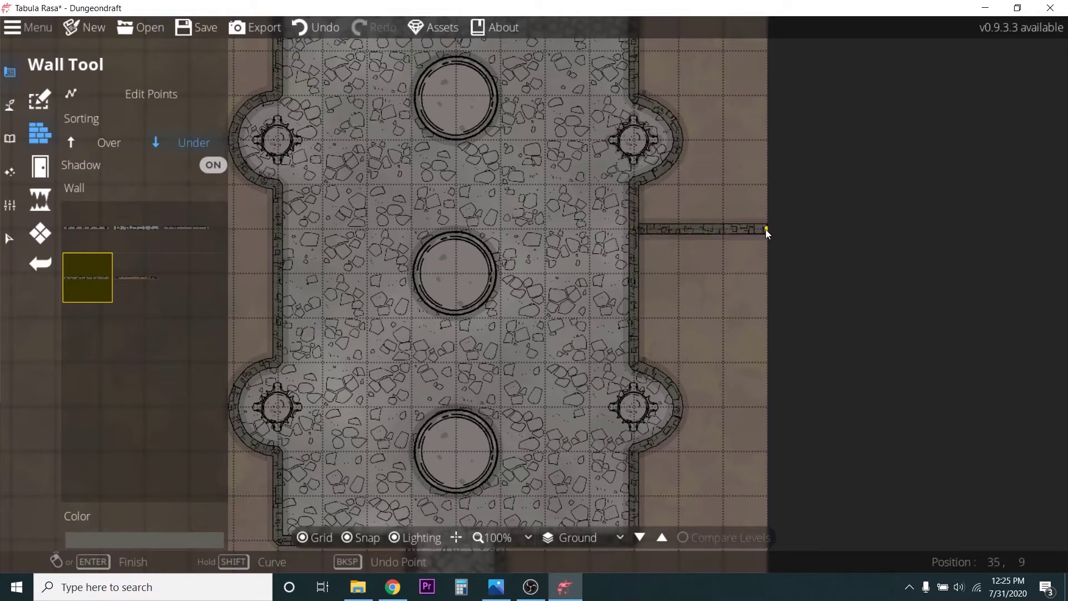
{"action": "left_click", "coordinate": [640, 318]}
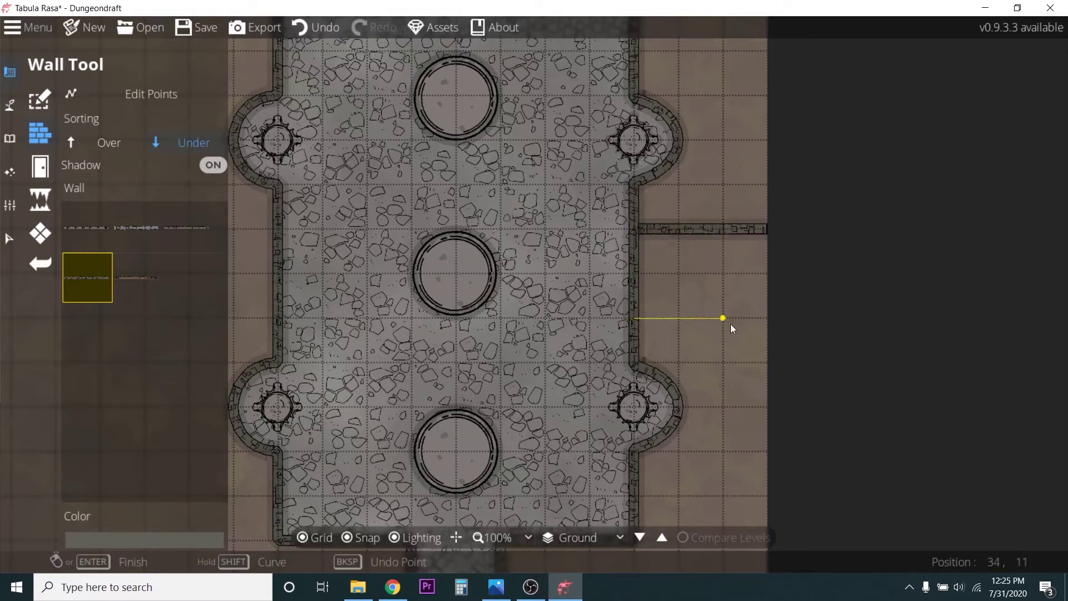
{"action": "double_click", "coordinate": [764, 321]}
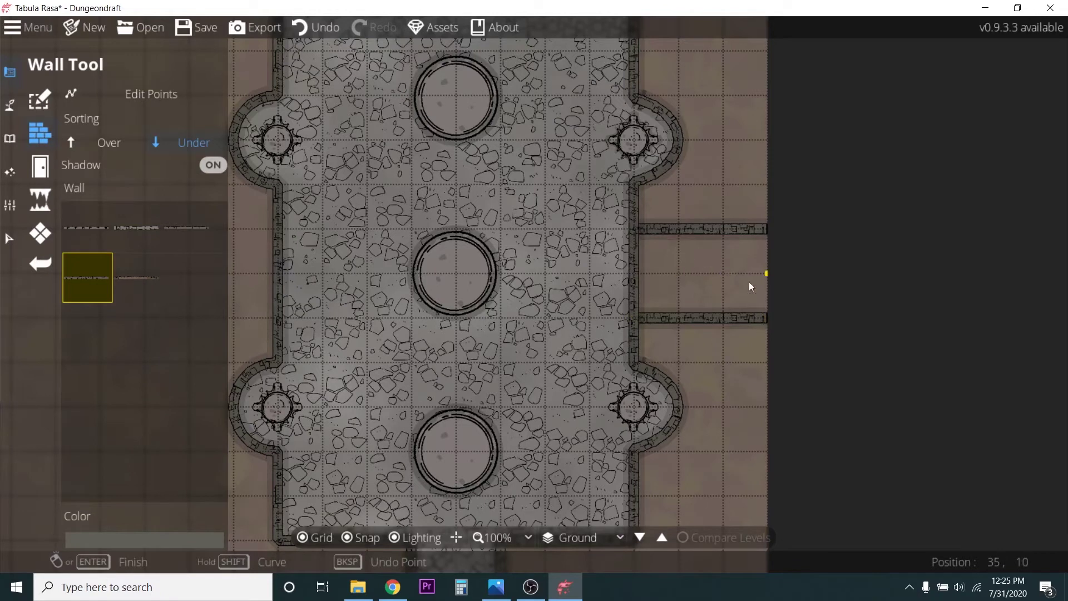
- Try placing a pair of unrotated grey doors in the room's east wall between the two passage walls
{"action": "left_click", "coordinate": [40, 166]}
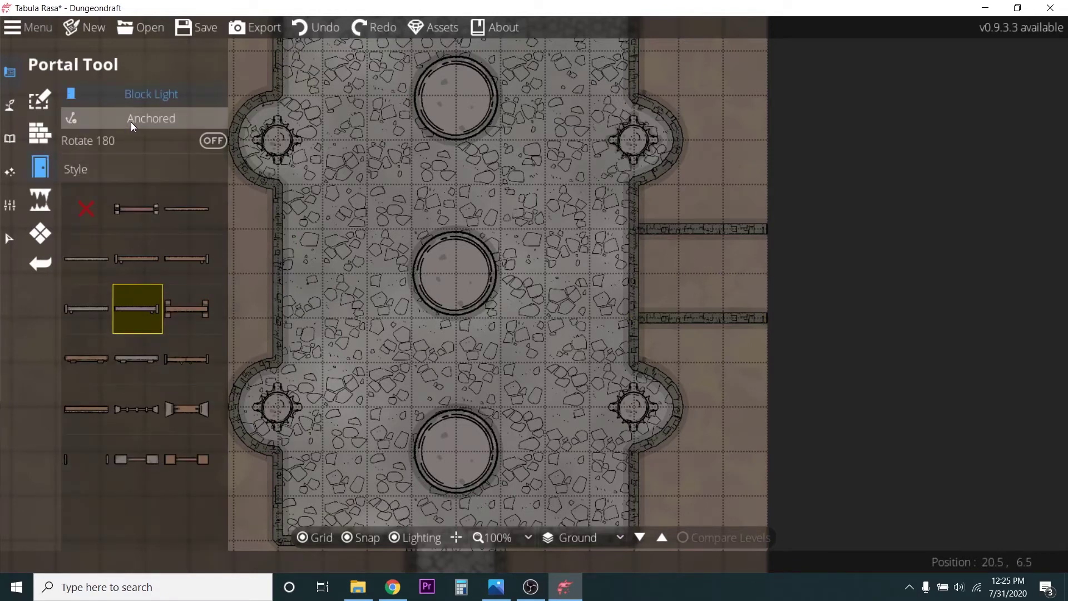
{"action": "left_click", "coordinate": [627, 304]}
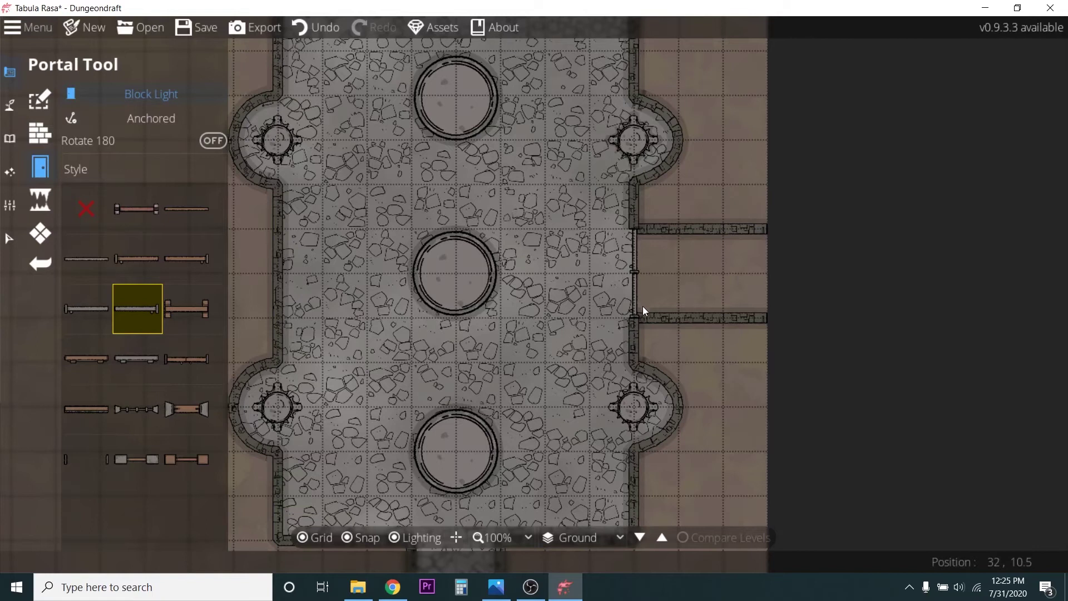
{"action": "scroll", "coordinate": [638, 290], "scroll_direction": "up", "scroll_amount": 4}
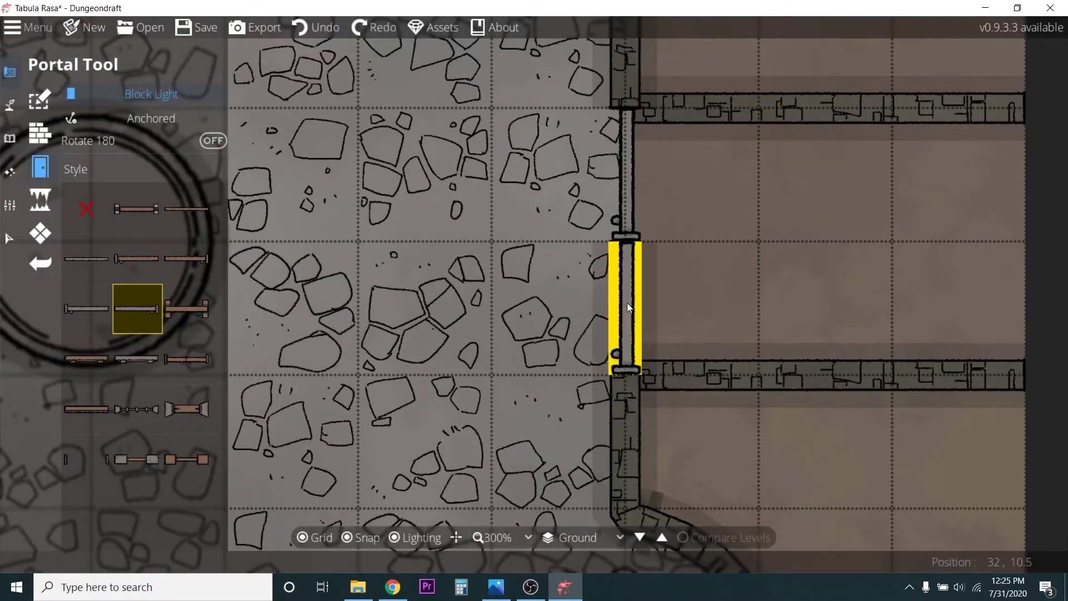
{"action": "key", "text": "ctrl+z"}
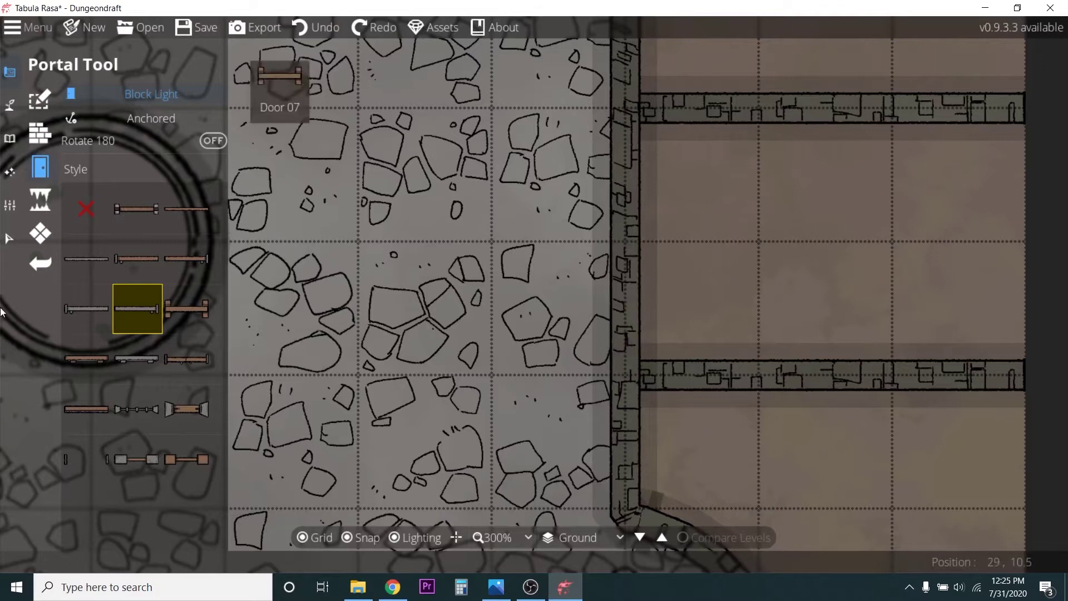
- Turn on 180-degree rotation and fit two mirrored grey doors into the room's east wall to form a double door across the passage
{"action": "left_click", "coordinate": [126, 139]}
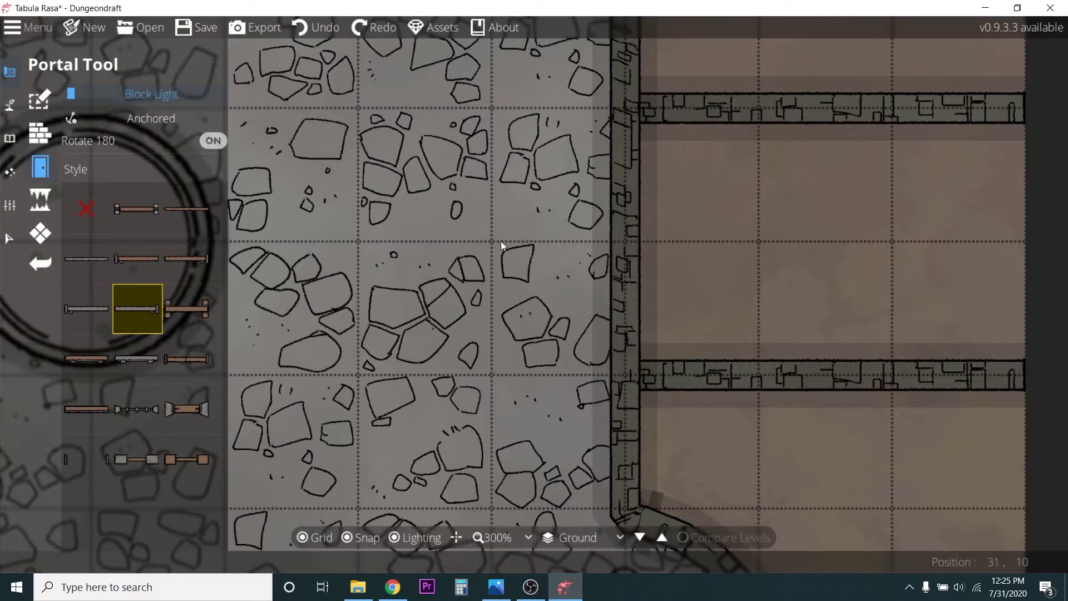
{"action": "left_click", "coordinate": [636, 288]}
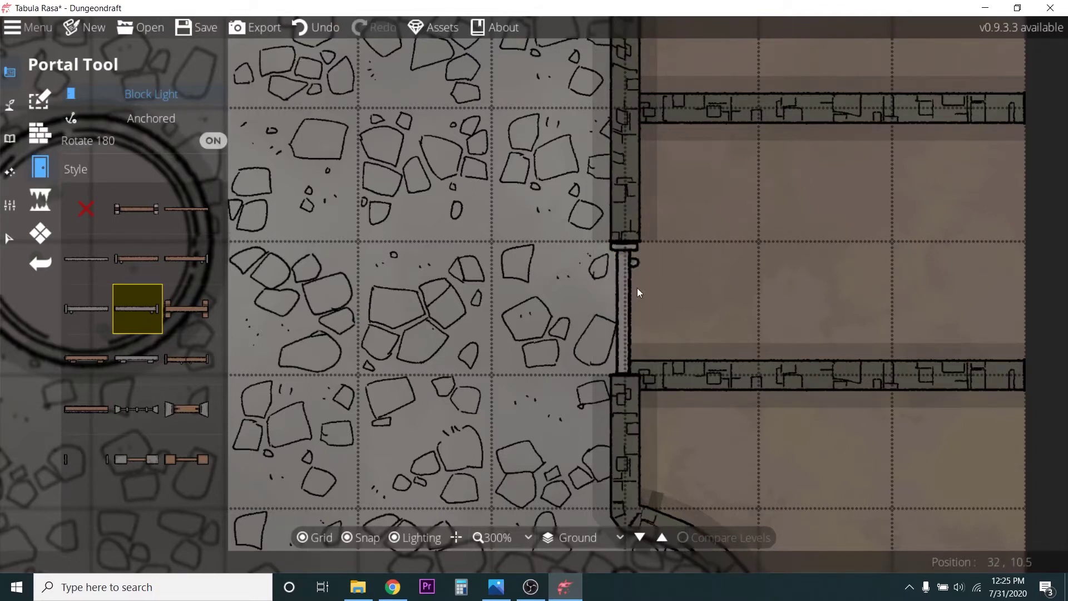
{"action": "left_click", "coordinate": [88, 322]}
{"action": "left_click", "coordinate": [619, 202]}
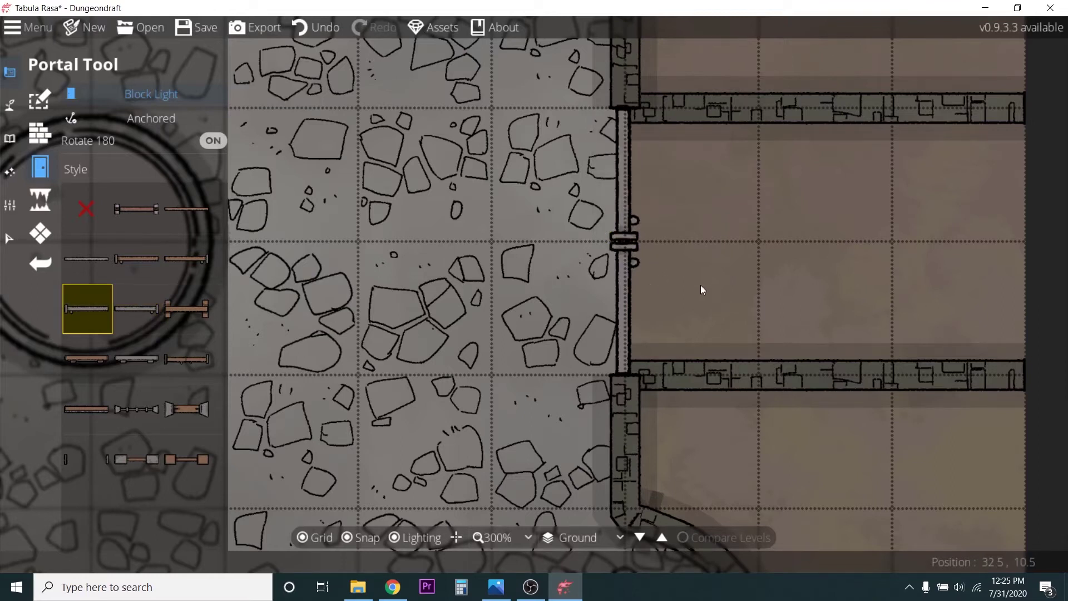
- Draw two parallel stone walls 5 tiles westward from the main room's west wall, starting at 24, 9 and 24, 11
{"action": "scroll", "coordinate": [700, 283], "scroll_direction": "down", "scroll_amount": 4}
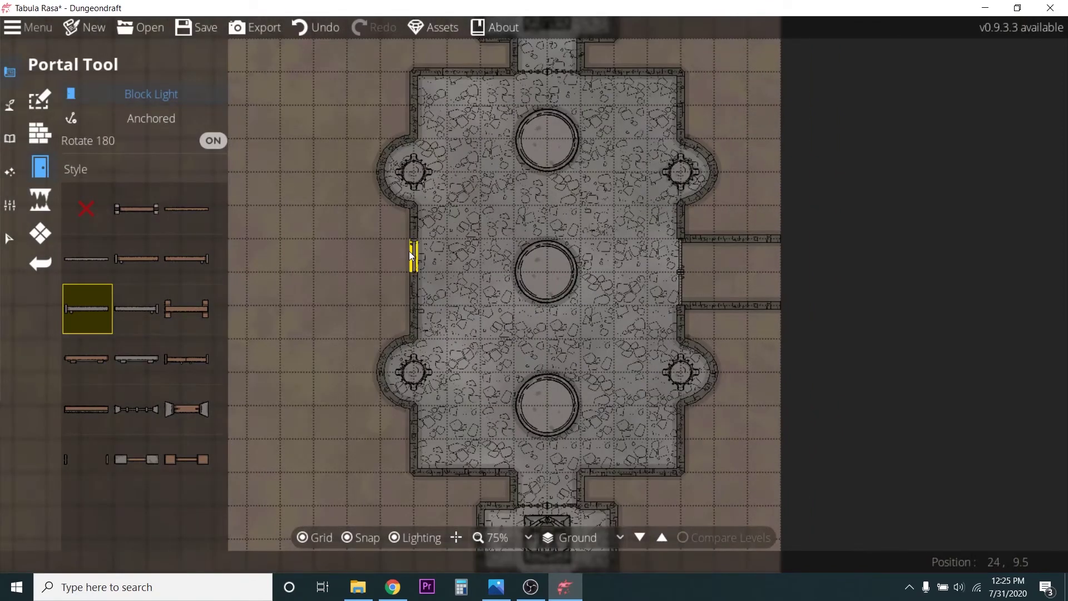
{"action": "scroll", "coordinate": [405, 255], "scroll_direction": "down", "scroll_amount": 2}
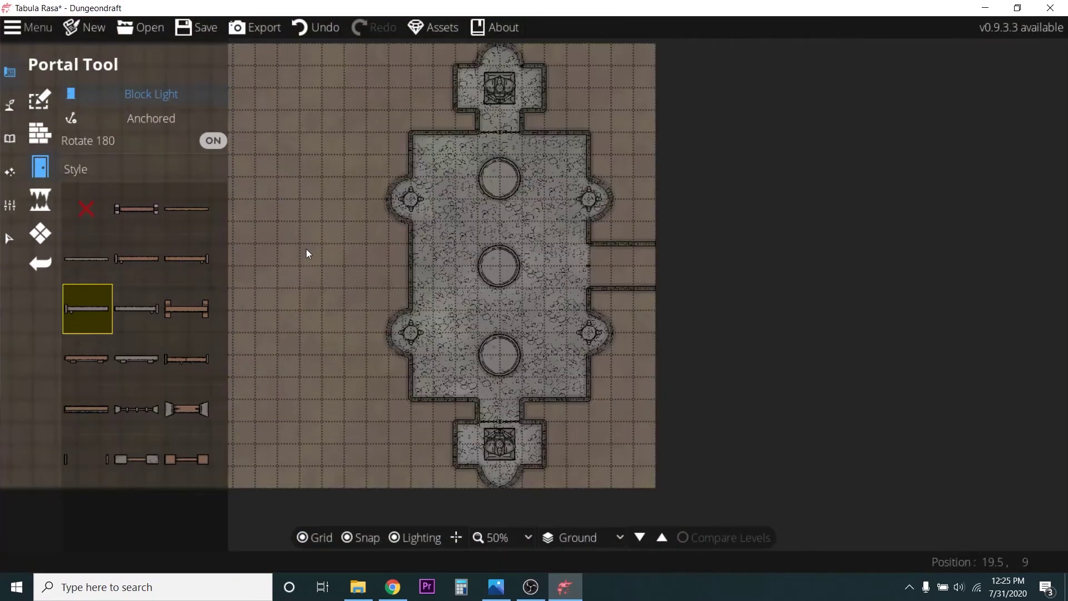
{"action": "scroll", "coordinate": [306, 248], "scroll_direction": "up", "scroll_amount": 1}
{"action": "left_click", "coordinate": [37, 135]}
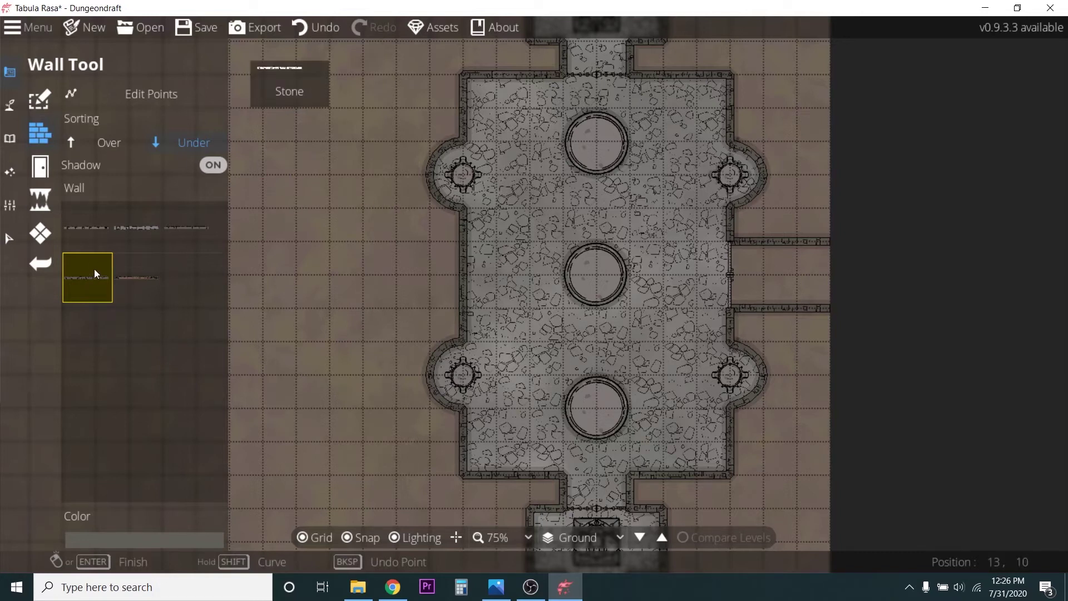
{"action": "left_click", "coordinate": [463, 241]}
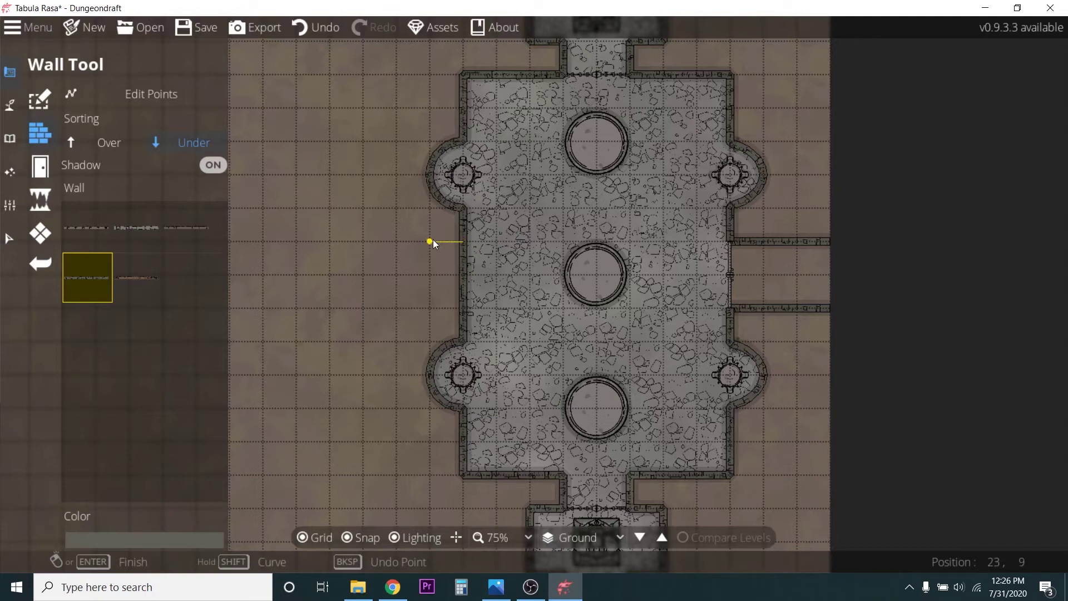
{"action": "double_click", "coordinate": [295, 242]}
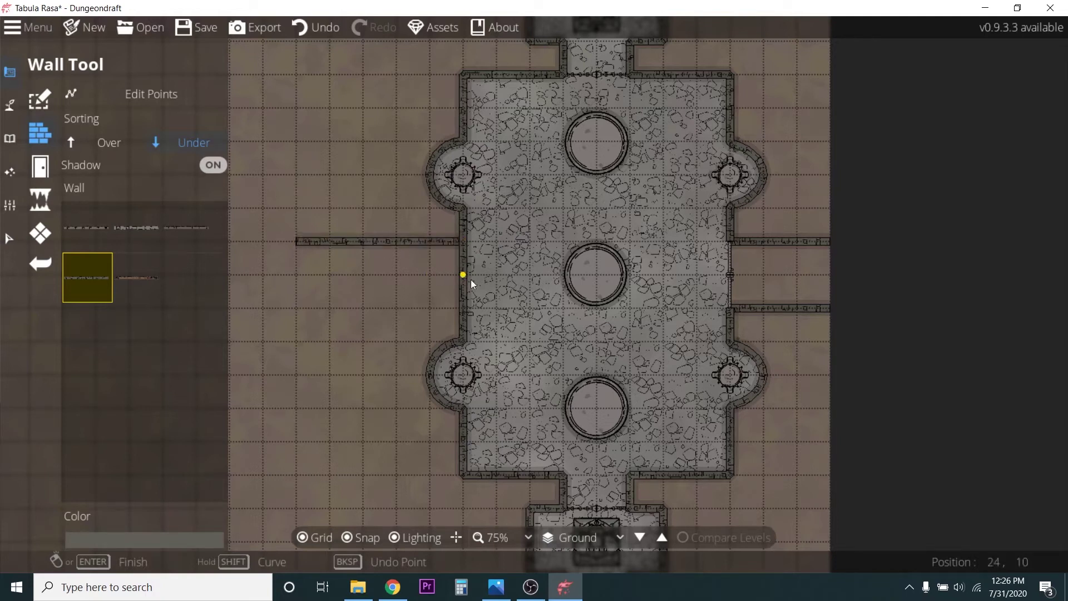
{"action": "left_click", "coordinate": [445, 309]}
{"action": "double_click", "coordinate": [296, 309]}
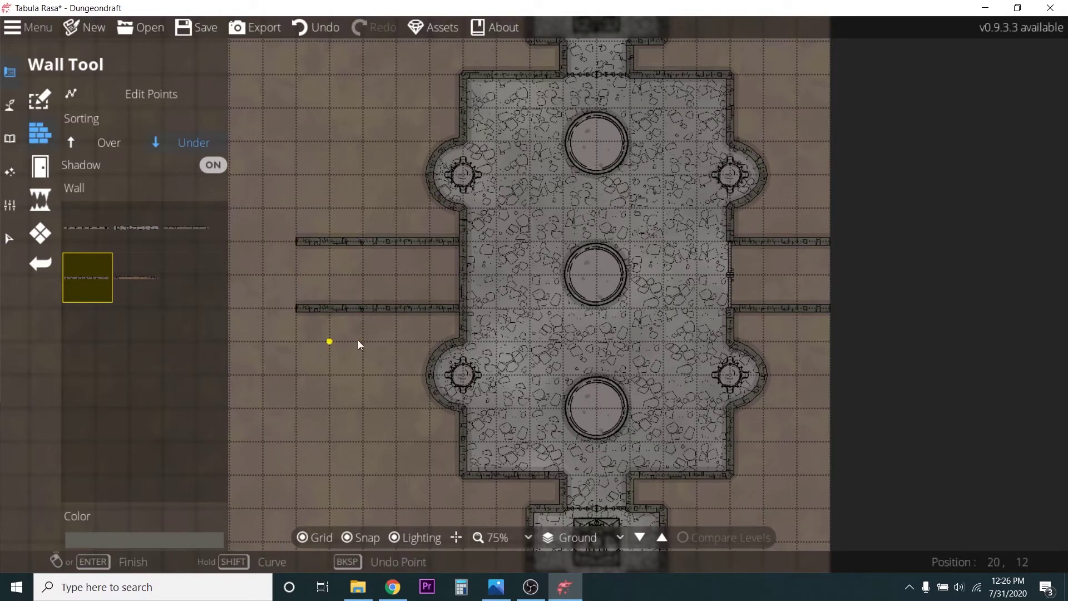
- Fill the east passage with square grey stone stairs at scale 2.12, placing the piece beside the double door rotated -90 degrees
{"action": "scroll", "coordinate": [406, 305], "scroll_direction": "down", "scroll_amount": 2}
{"action": "scroll", "coordinate": [444, 296], "scroll_direction": "up", "scroll_amount": 2}
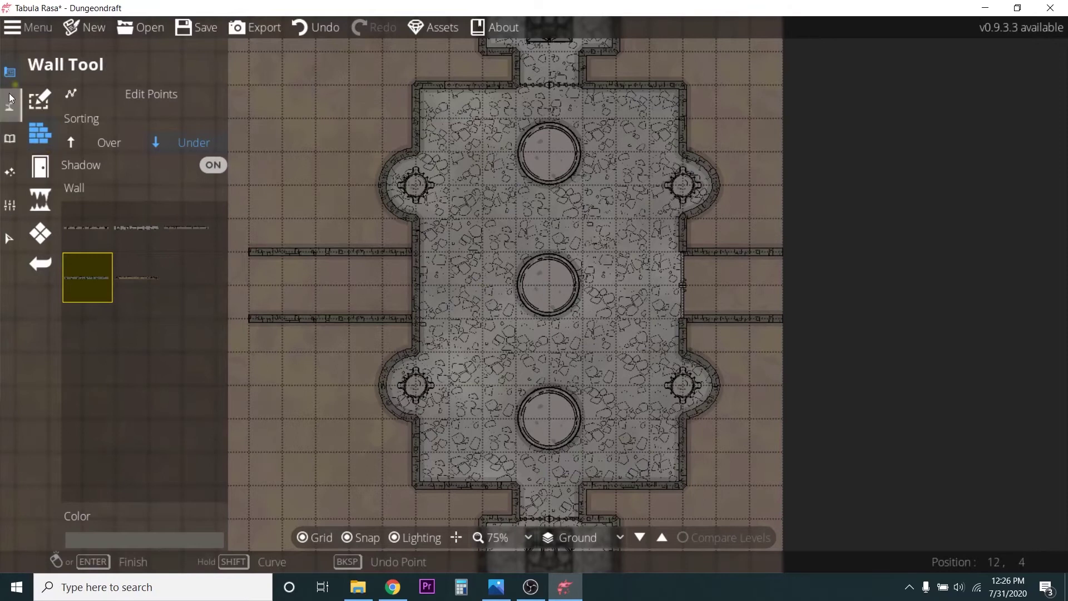
{"action": "left_click", "coordinate": [5, 139]}
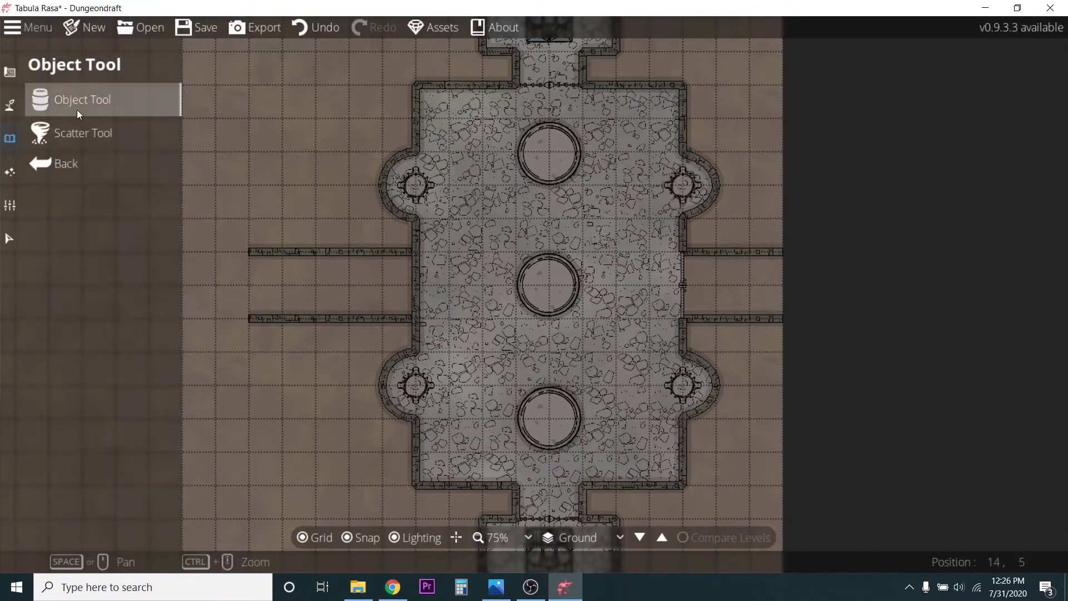
{"action": "left_click", "coordinate": [75, 102]}
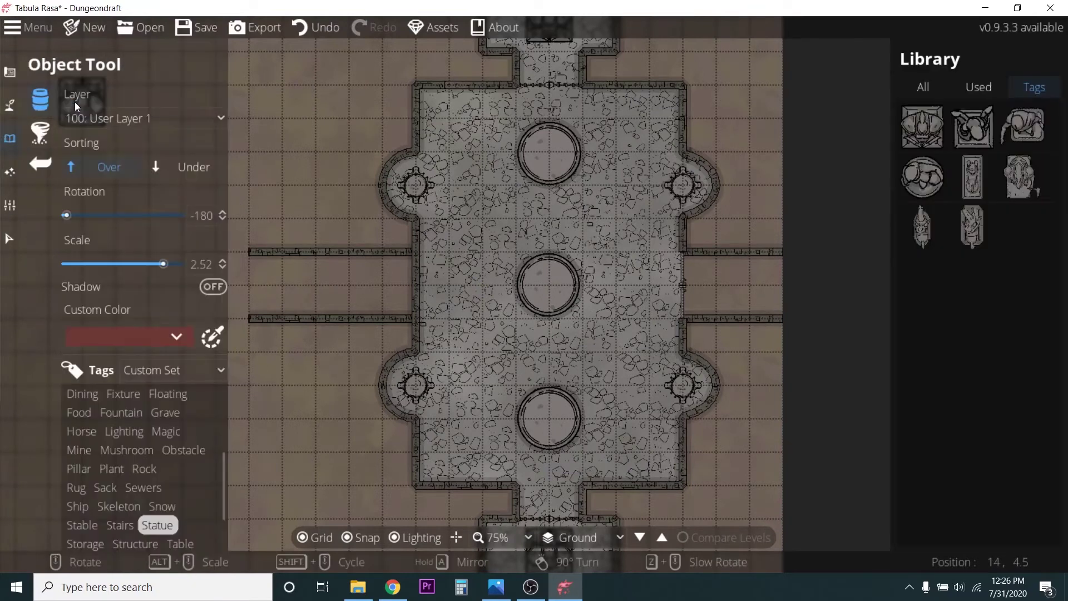
{"action": "left_click", "coordinate": [119, 525]}
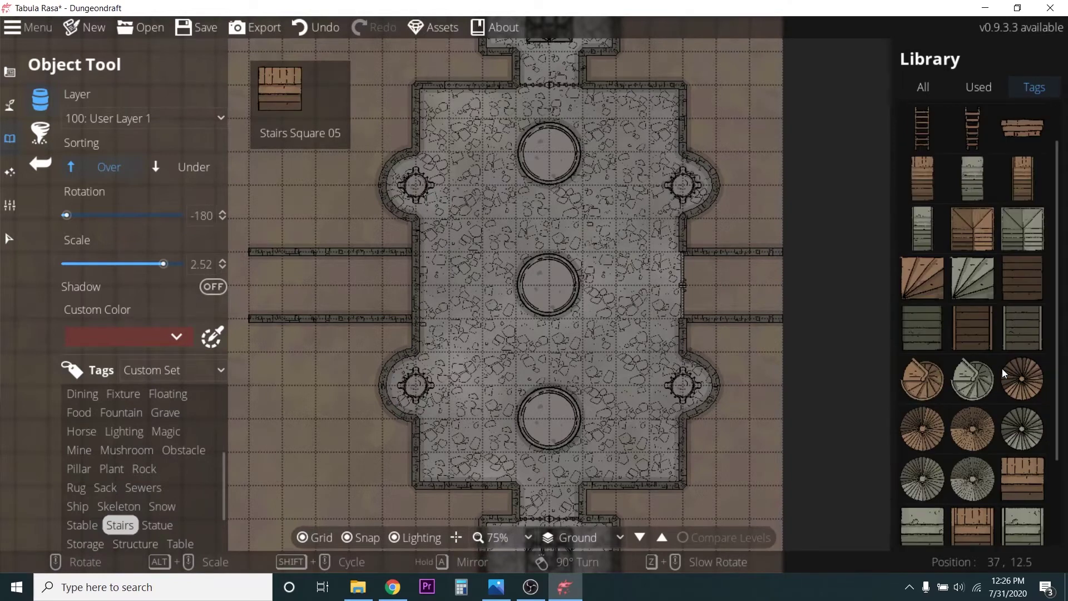
{"action": "scroll", "coordinate": [895, 465], "scroll_direction": "down", "scroll_amount": 3}
{"action": "left_click", "coordinate": [918, 425]}
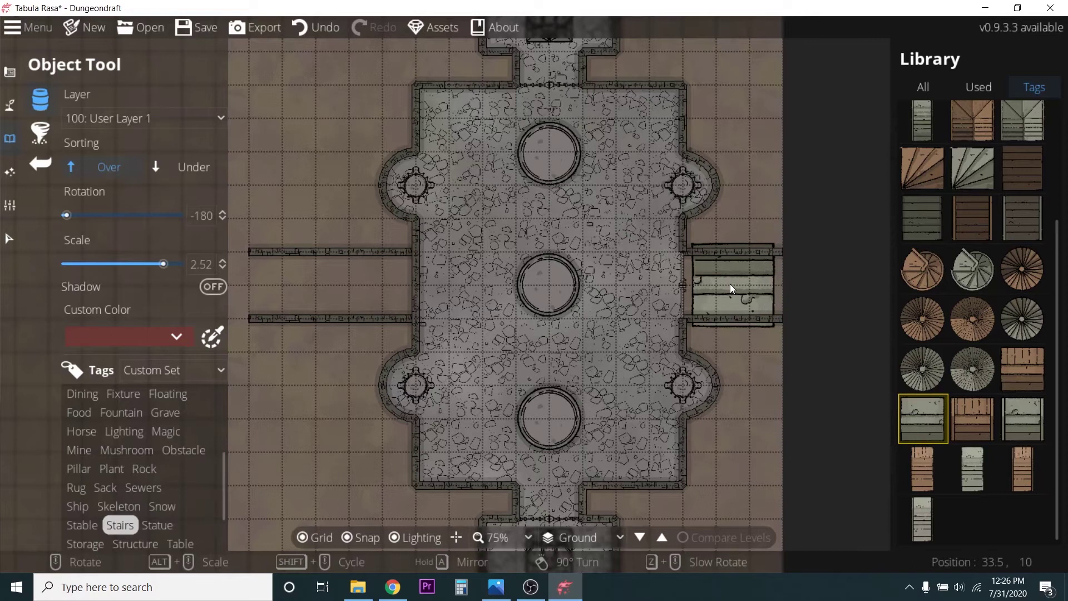
{"action": "scroll", "coordinate": [729, 283], "scroll_direction": "down", "scroll_amount": 4, "text": "alt"}
{"action": "scroll", "coordinate": [730, 282], "scroll_direction": "up", "scroll_amount": 6}
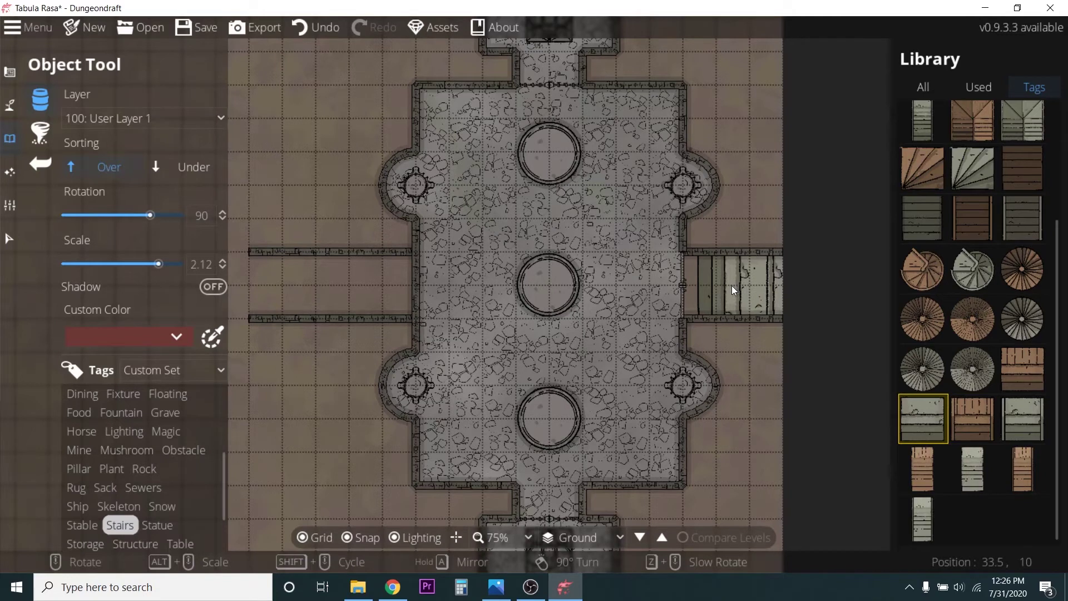
{"action": "scroll", "coordinate": [732, 285], "scroll_direction": "down", "scroll_amount": 12}
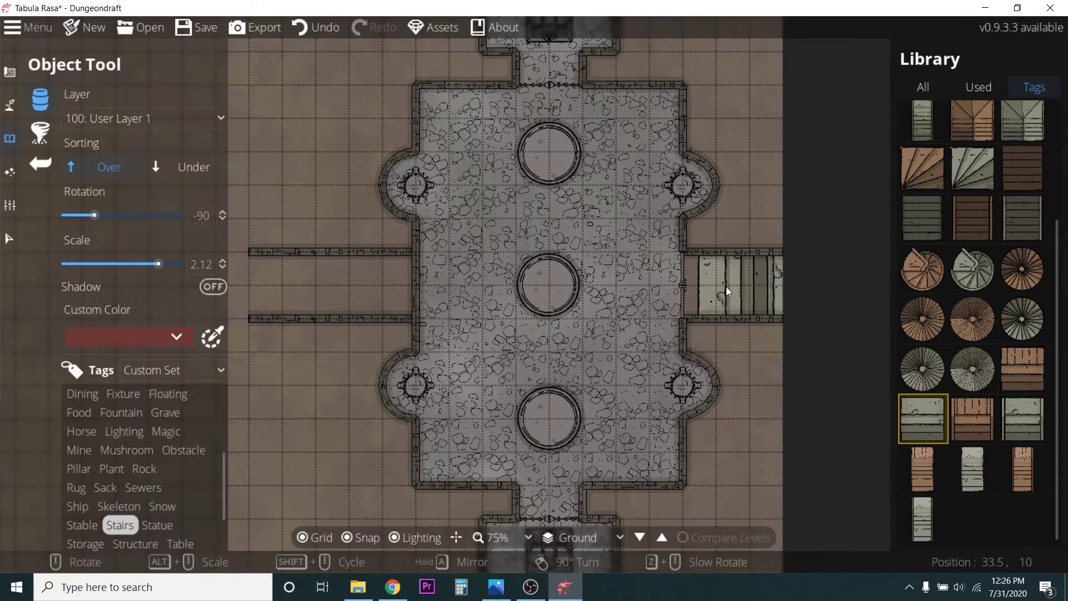
{"action": "left_click", "coordinate": [715, 288]}
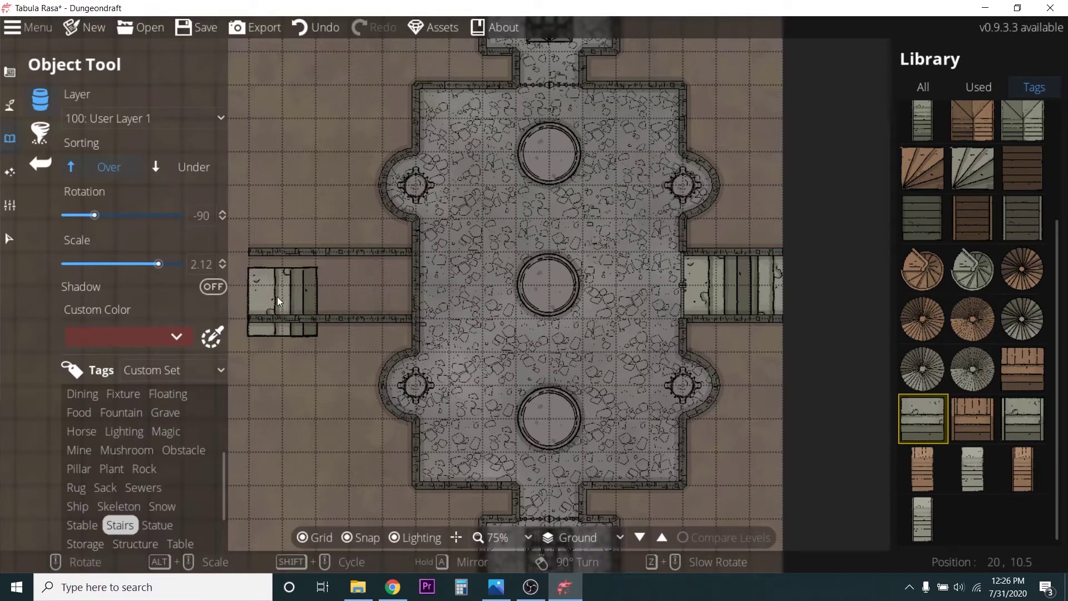
- Fill the west passage with the same stairs, rotated -90 degrees at the outer end and 90 degrees beside the main room
{"action": "left_click", "coordinate": [279, 278]}
{"action": "scroll", "coordinate": [371, 275], "scroll_direction": "down", "scroll_amount": 8}
{"action": "scroll", "coordinate": [371, 278], "scroll_direction": "down", "scroll_amount": 4}
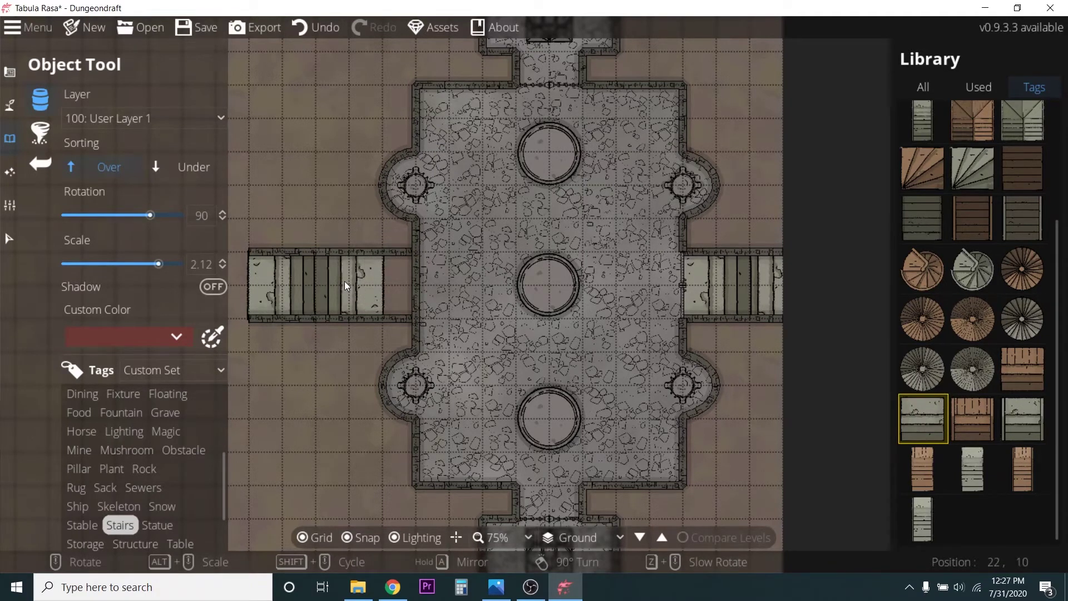
{"action": "left_click", "coordinate": [376, 284]}
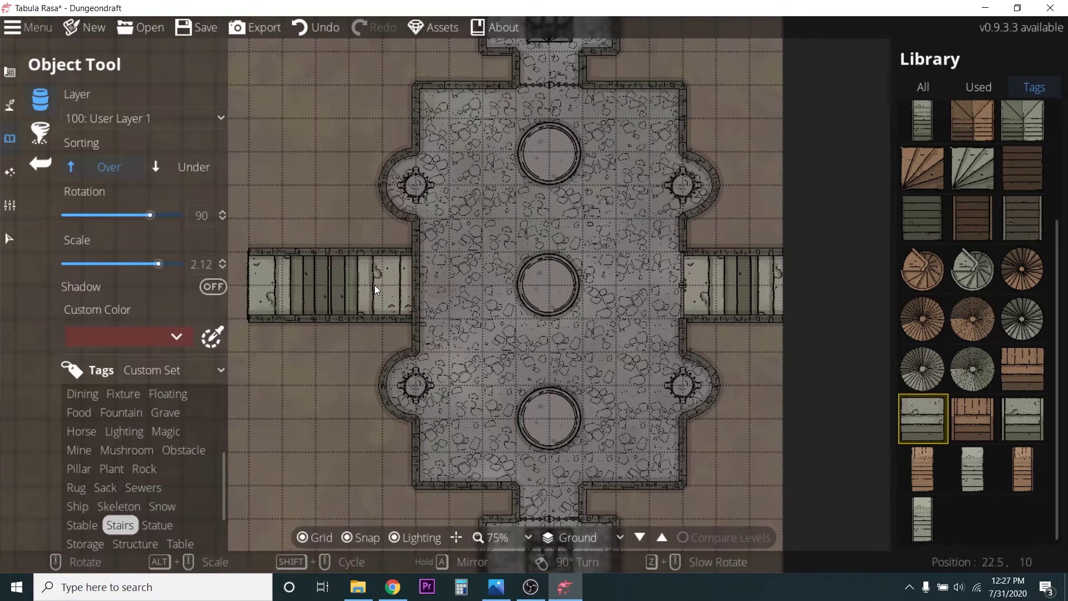
- Draw a 10 by 12 tile rectangular stone-floored room from 19, 4 to 9, 16 at the end of the west stairs
{"action": "scroll", "coordinate": [352, 435], "scroll_direction": "down", "scroll_amount": 2}
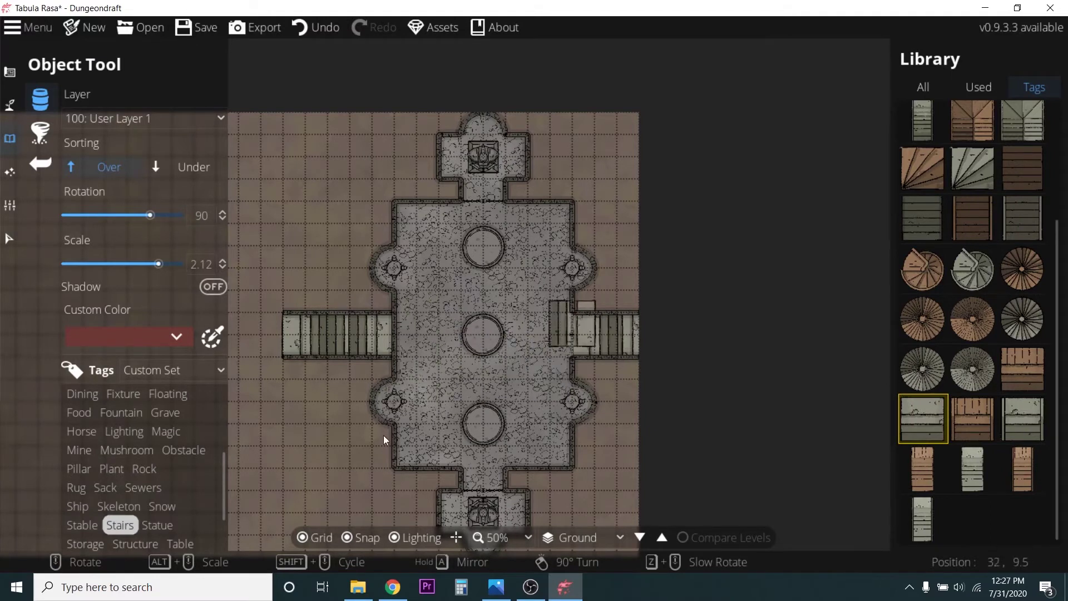
{"action": "scroll", "coordinate": [316, 439], "scroll_direction": "down", "scroll_amount": 4}
{"action": "scroll", "coordinate": [300, 368], "scroll_direction": "up", "scroll_amount": 3}
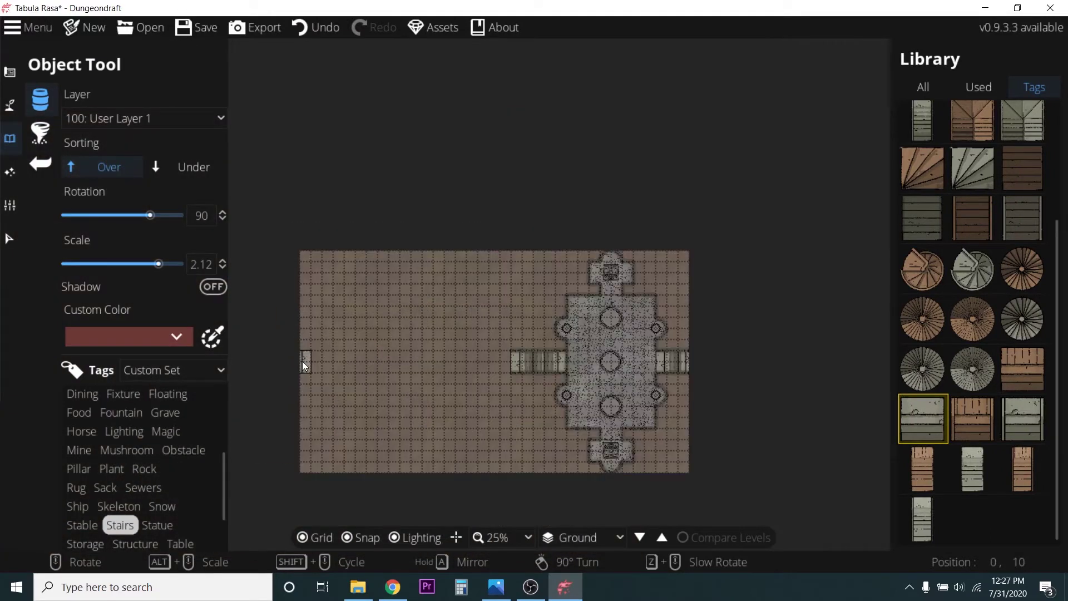
{"action": "left_click", "coordinate": [11, 106]}
{"action": "left_click", "coordinate": [10, 73]}
{"action": "left_click", "coordinate": [68, 105]}
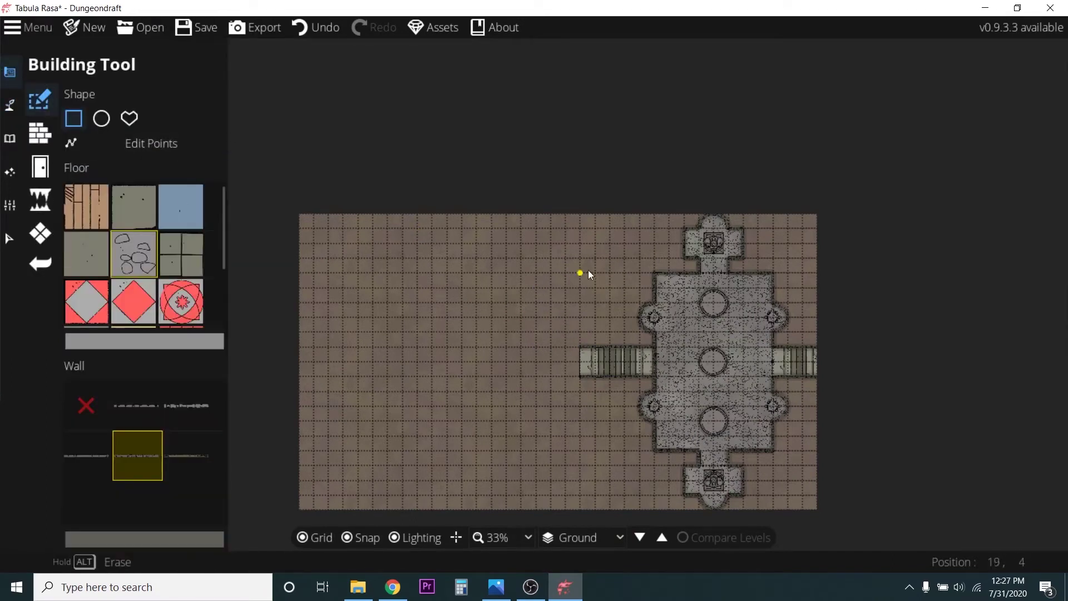
{"action": "left_click_drag", "start_coordinate": [580, 273], "coordinate": [439, 452]}
- Add a circular alcove about 6 tiles across to the new room's west wall and a rounded one about 4 tiles wide to its north wall
{"action": "scroll", "coordinate": [433, 390], "scroll_direction": "up", "scroll_amount": 2}
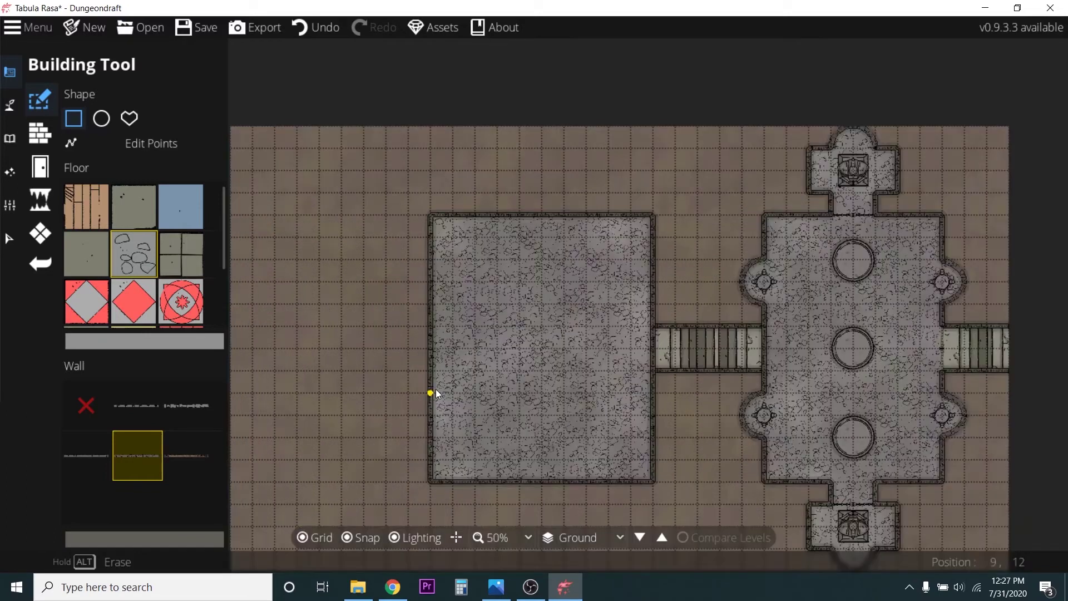
{"action": "scroll", "coordinate": [433, 391], "scroll_direction": "down", "scroll_amount": 1}
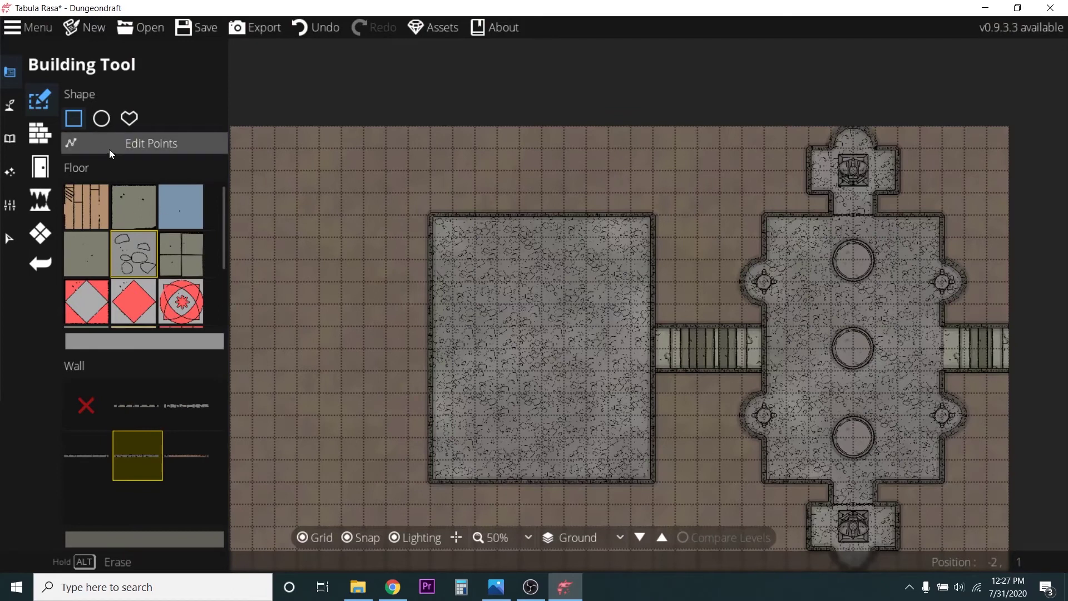
{"action": "left_click", "coordinate": [102, 118]}
{"action": "key", "text": "ctrl+z"}
{"action": "left_click_drag", "start_coordinate": [496, 282], "coordinate": [362, 408]}
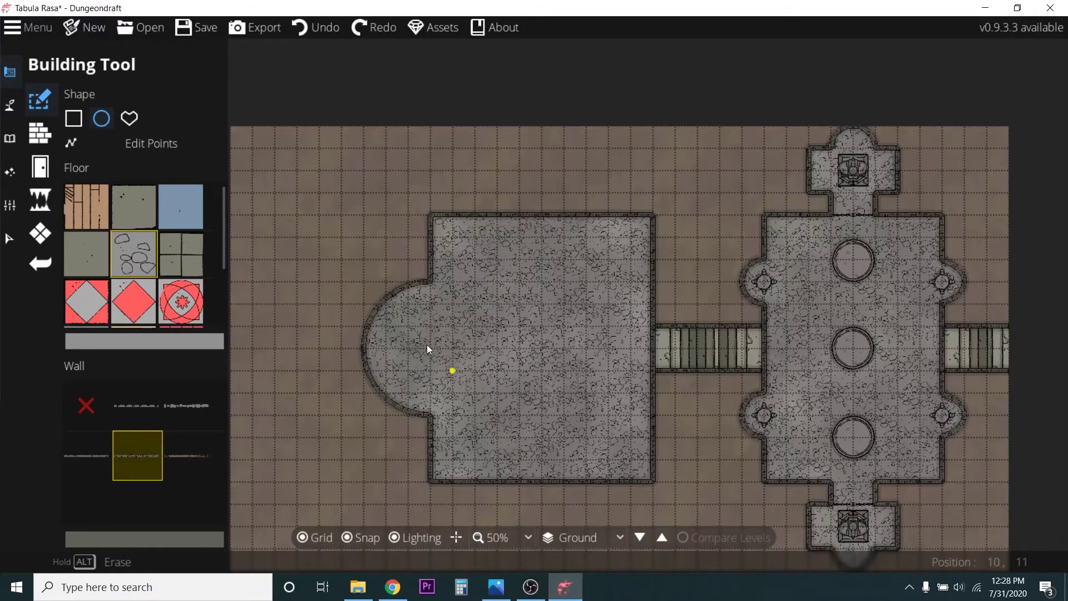
{"action": "left_click_drag", "start_coordinate": [498, 255], "coordinate": [582, 190]}
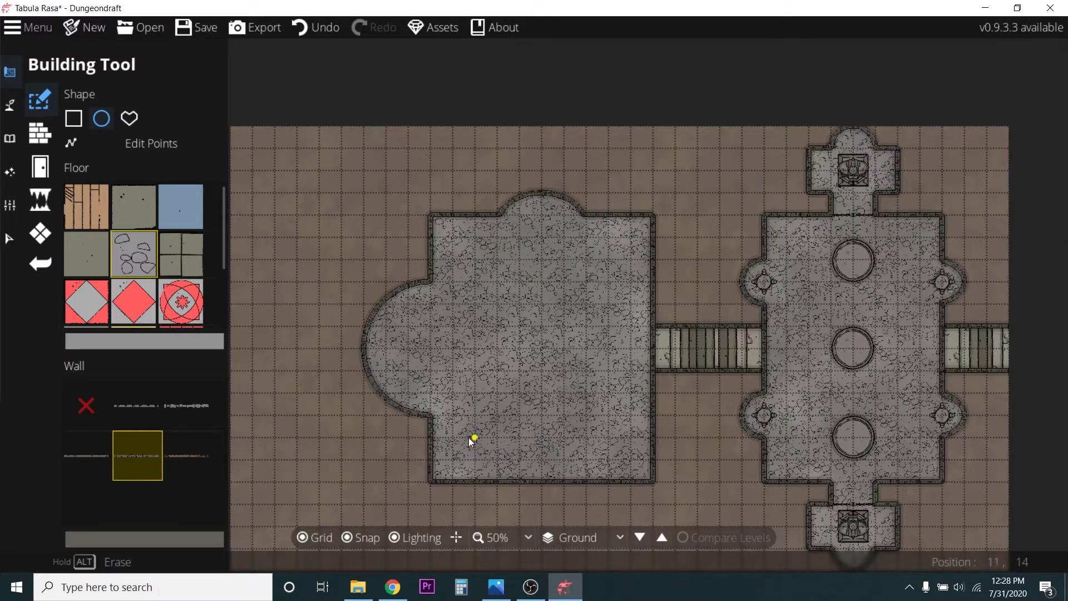
- Add a rounded alcove about 4 tiles wide to the middle of the new room's south wall
{"action": "left_click_drag", "start_coordinate": [498, 444], "coordinate": [592, 502]}
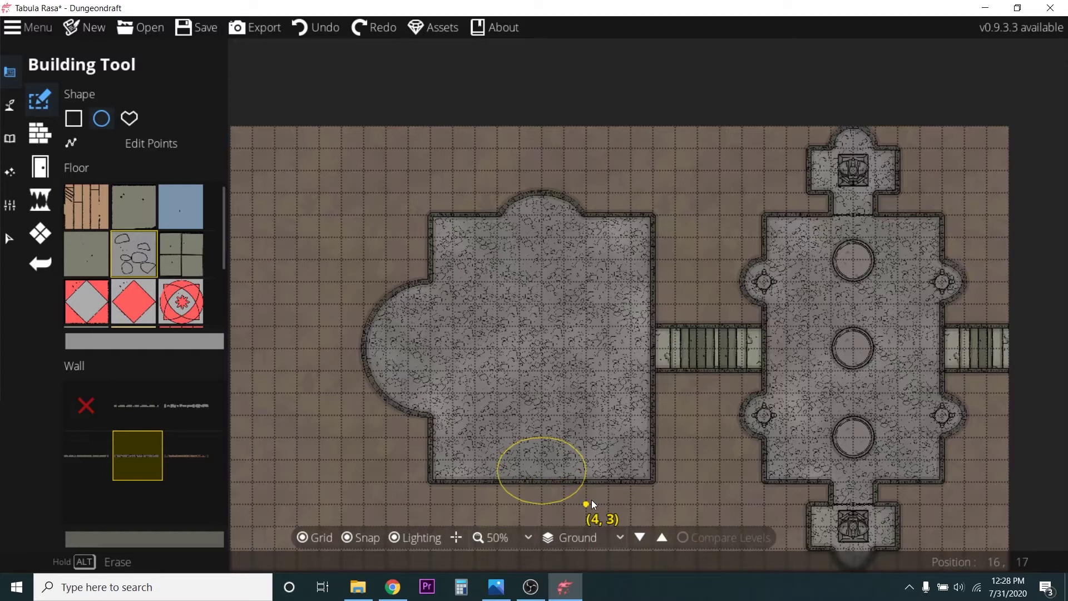
{"action": "left_click_drag", "start_coordinate": [592, 499], "coordinate": [592, 500]}
{"action": "scroll", "coordinate": [552, 395], "scroll_direction": "down", "scroll_amount": 1}
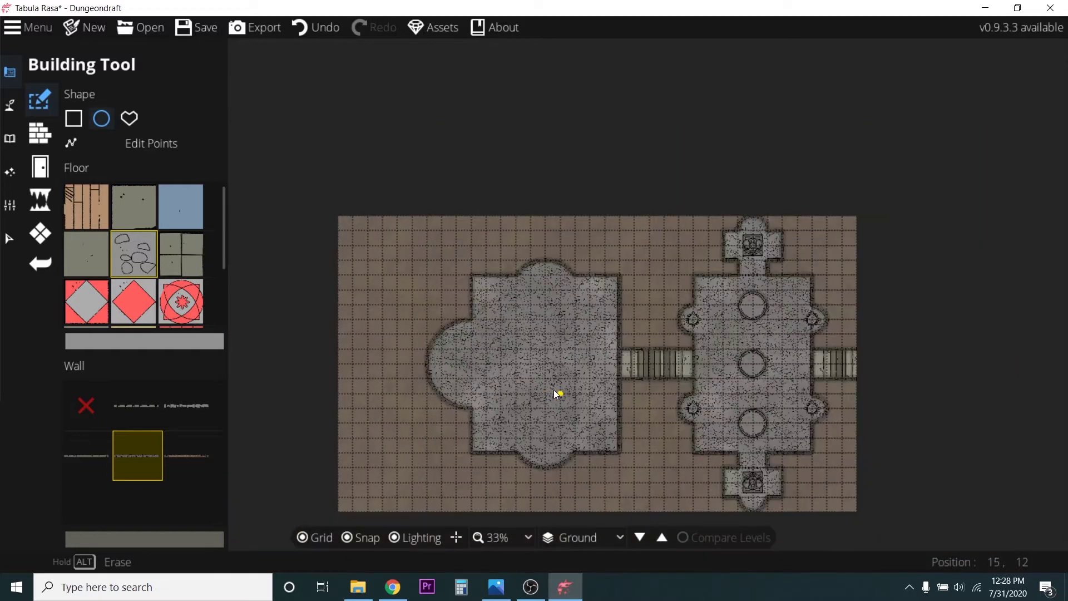
{"action": "scroll", "coordinate": [553, 389], "scroll_direction": "up", "scroll_amount": 2}
{"action": "scroll", "coordinate": [553, 389], "scroll_direction": "down", "scroll_amount": 1}
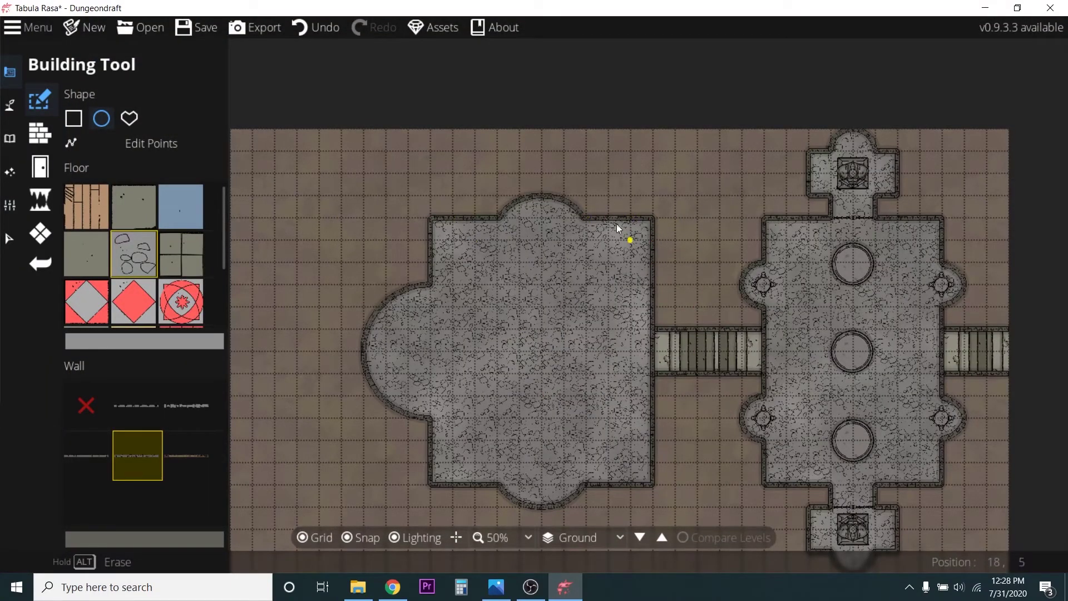
- Try to round the new room's northwest corner with a circular floor area about 4 tiles across, then undo it
{"action": "left_click", "coordinate": [47, 136]}
{"action": "left_click", "coordinate": [39, 101]}
{"action": "scroll", "coordinate": [447, 227], "scroll_direction": "up", "scroll_amount": 3}
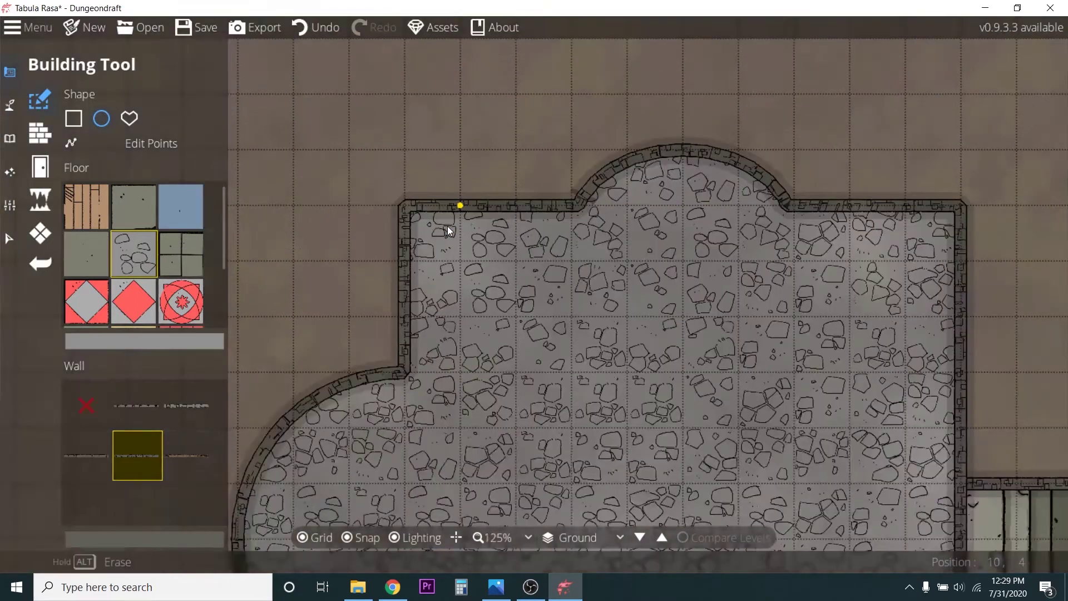
{"action": "scroll", "coordinate": [448, 229], "scroll_direction": "up", "scroll_amount": 2}
{"action": "key", "text": "ctrl+z"}
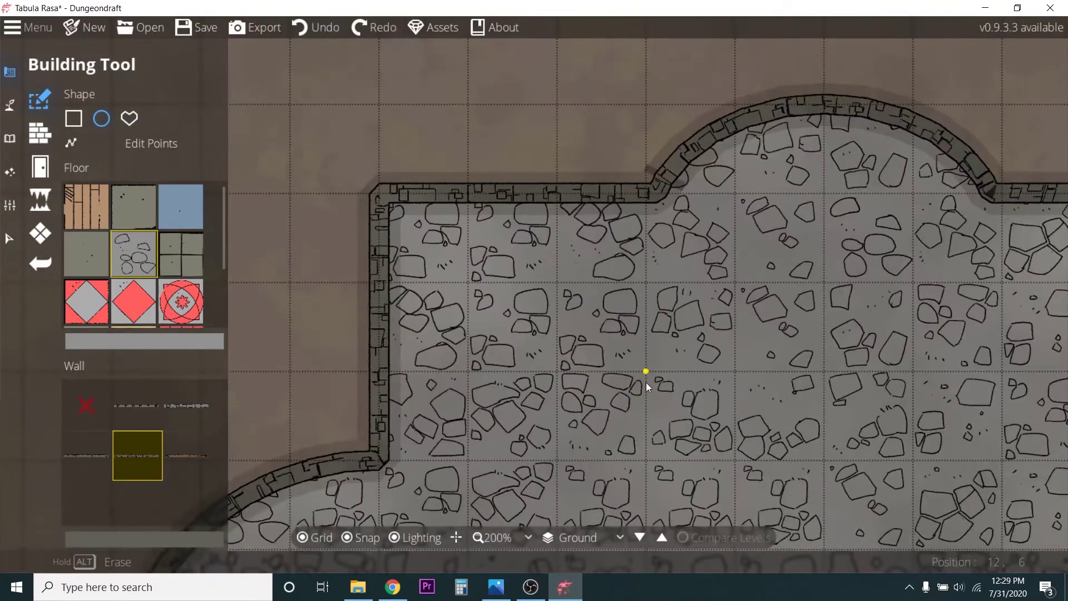
{"action": "left_click_drag", "start_coordinate": [647, 449], "coordinate": [332, 129]}
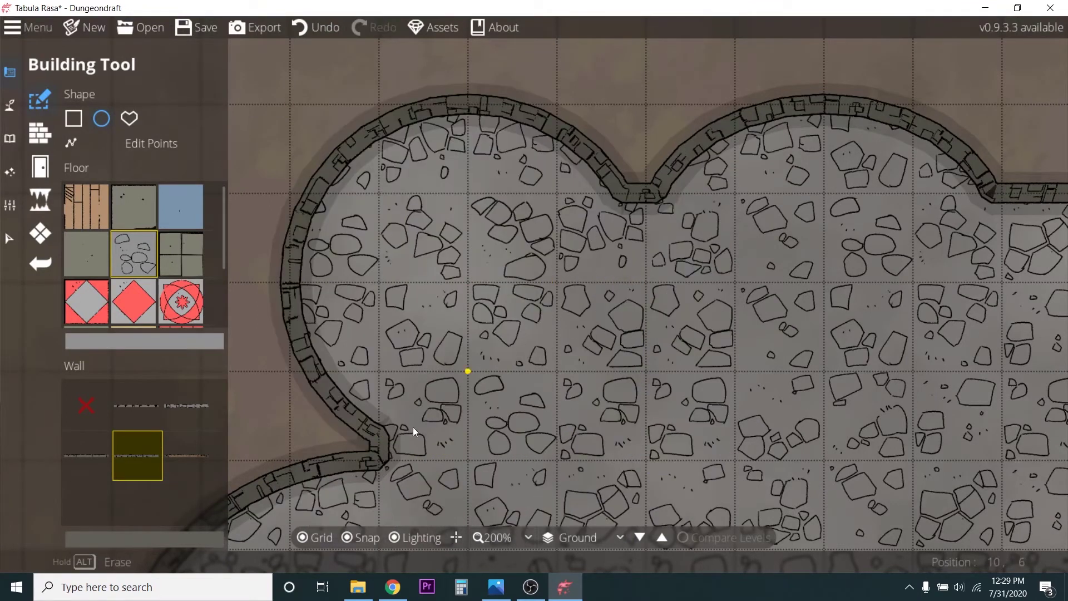
{"action": "key", "text": "ctrl+z"}
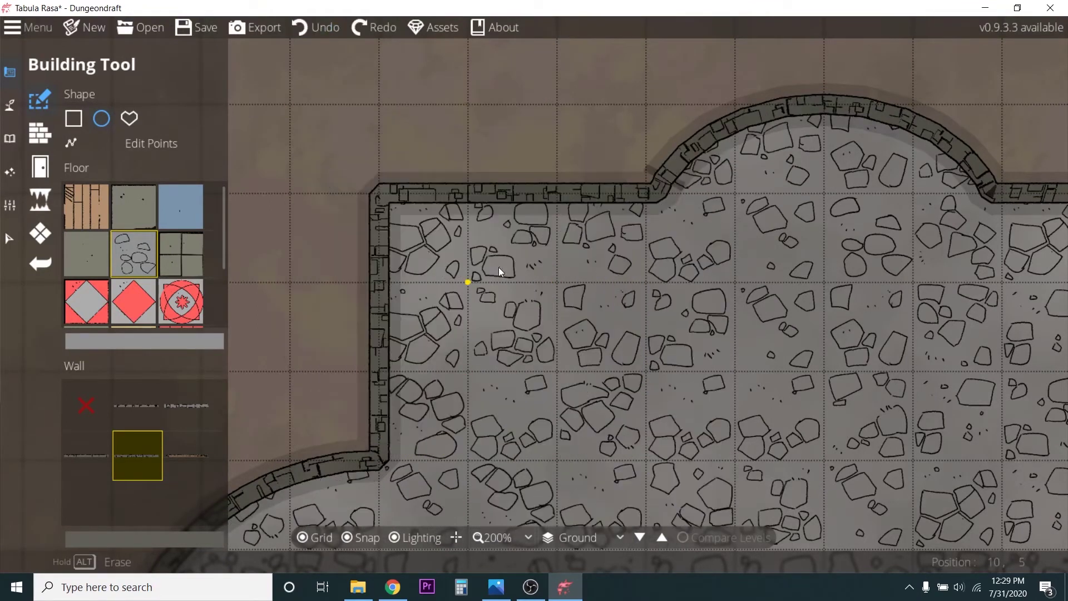
- Notch the room's northwest corner inward by one tile with edited wall points, and round it with a circle about 2 tiles across
{"action": "left_click", "coordinate": [149, 148]}
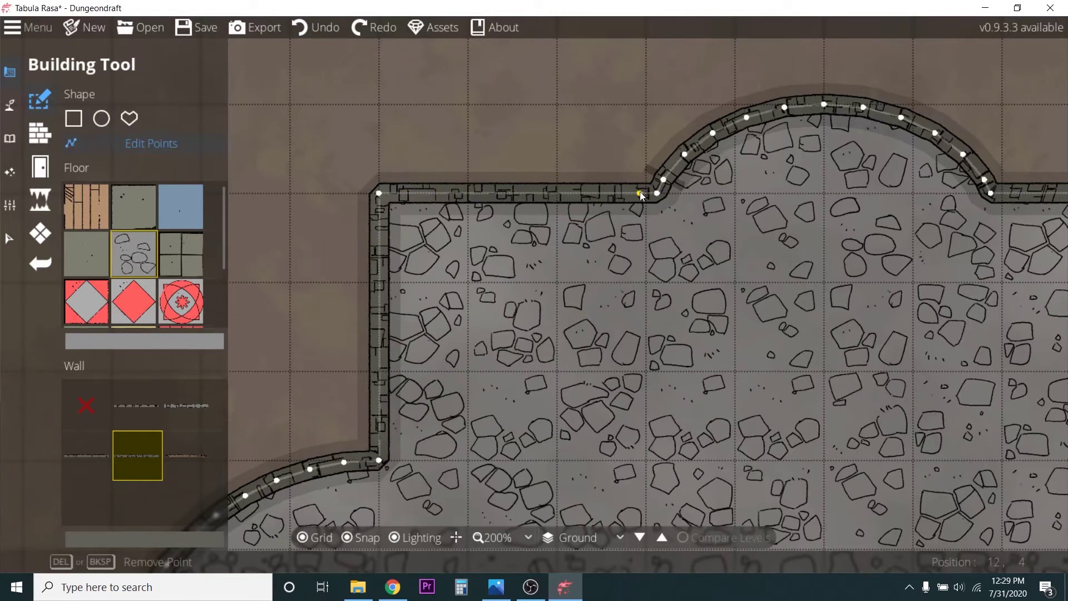
{"action": "left_click", "coordinate": [468, 192]}
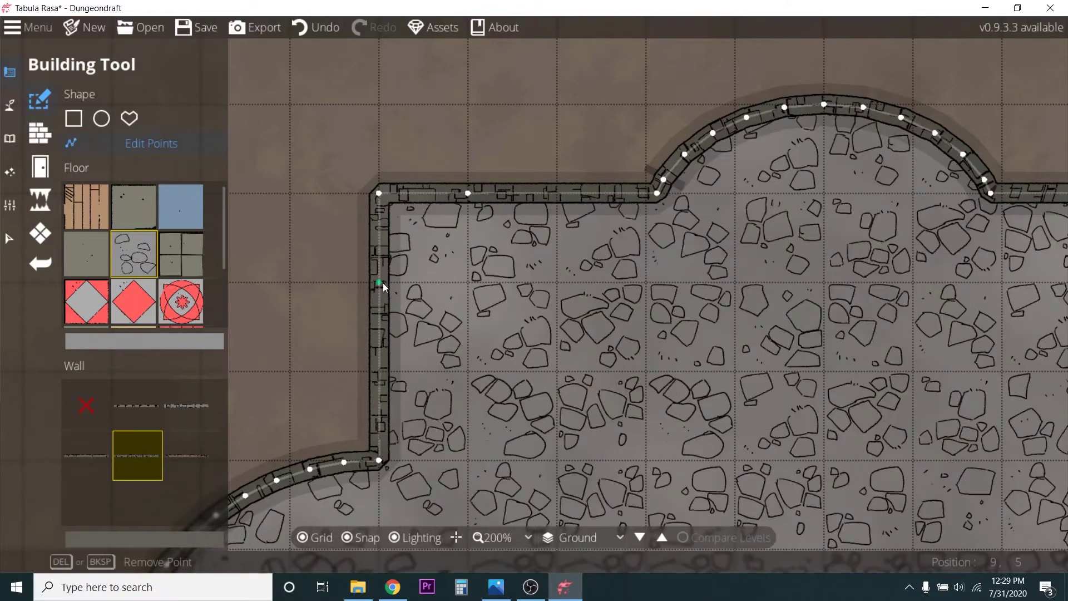
{"action": "left_click_drag", "start_coordinate": [378, 193], "coordinate": [473, 283]}
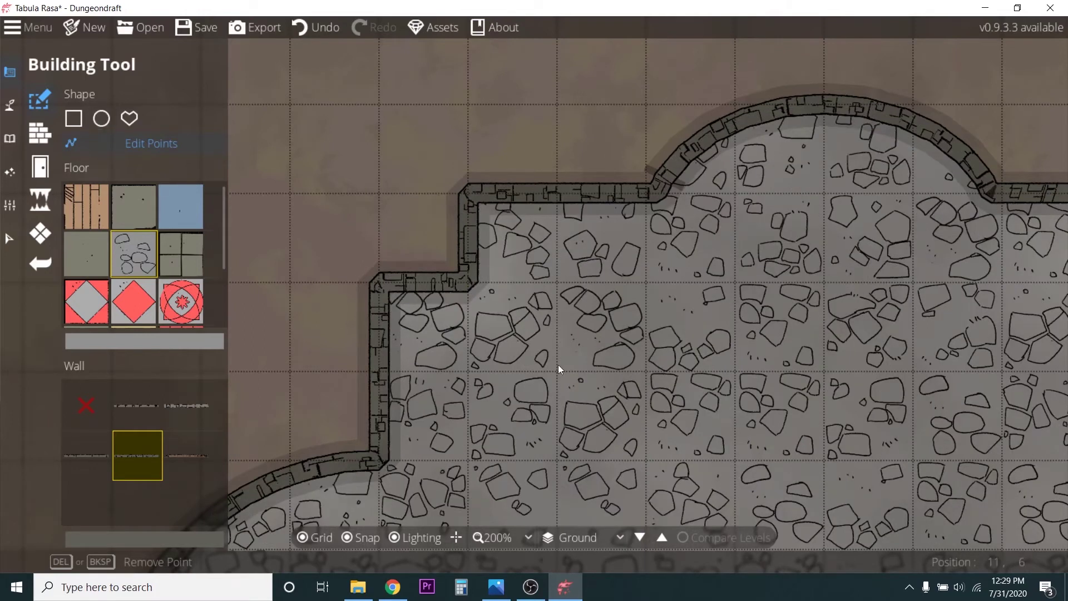
{"action": "left_click", "coordinate": [101, 119]}
{"action": "left_click_drag", "start_coordinate": [378, 282], "coordinate": [556, 369]}
{"action": "left_click_drag", "start_coordinate": [415, 235], "coordinate": [402, 211]}
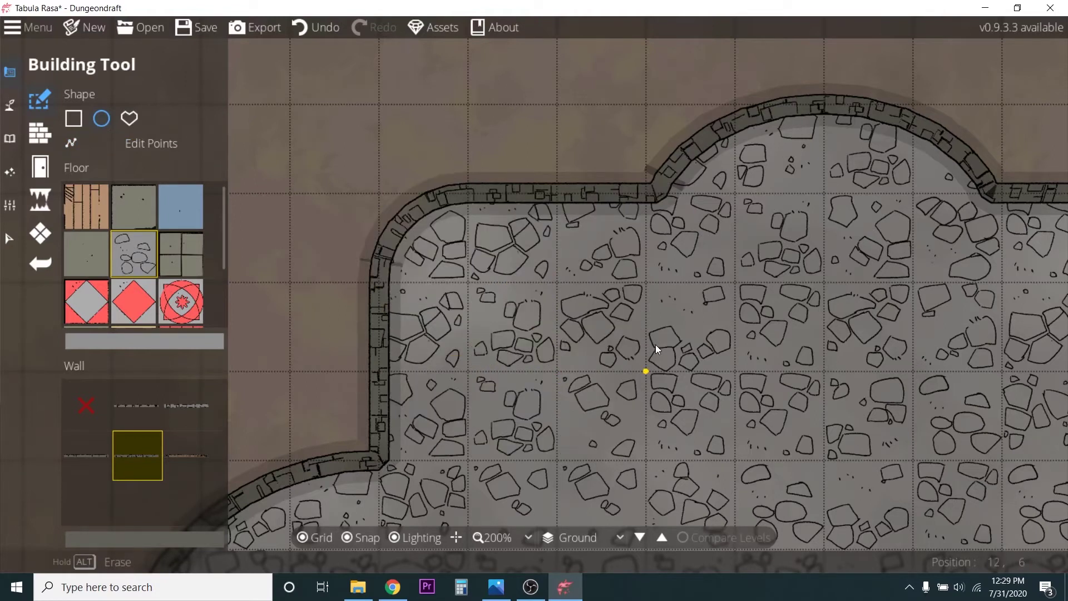
- Notch the room's other three corners inward by one tile by adding and moving wall points
{"action": "scroll", "coordinate": [655, 345], "scroll_direction": "down", "scroll_amount": 4}
{"action": "scroll", "coordinate": [937, 325], "scroll_direction": "up", "scroll_amount": 4}
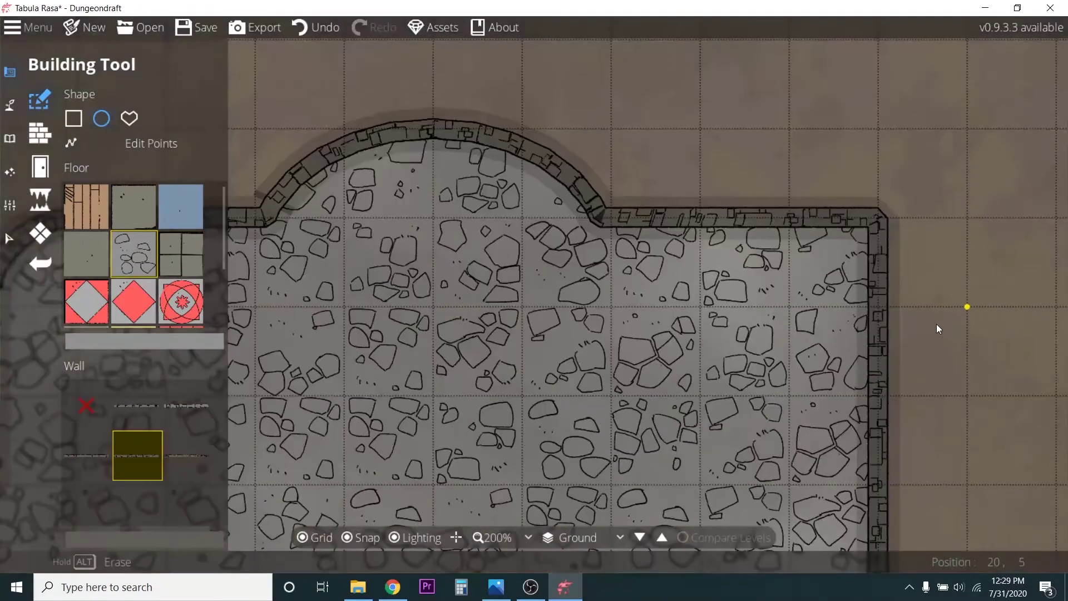
{"action": "left_click", "coordinate": [139, 139]}
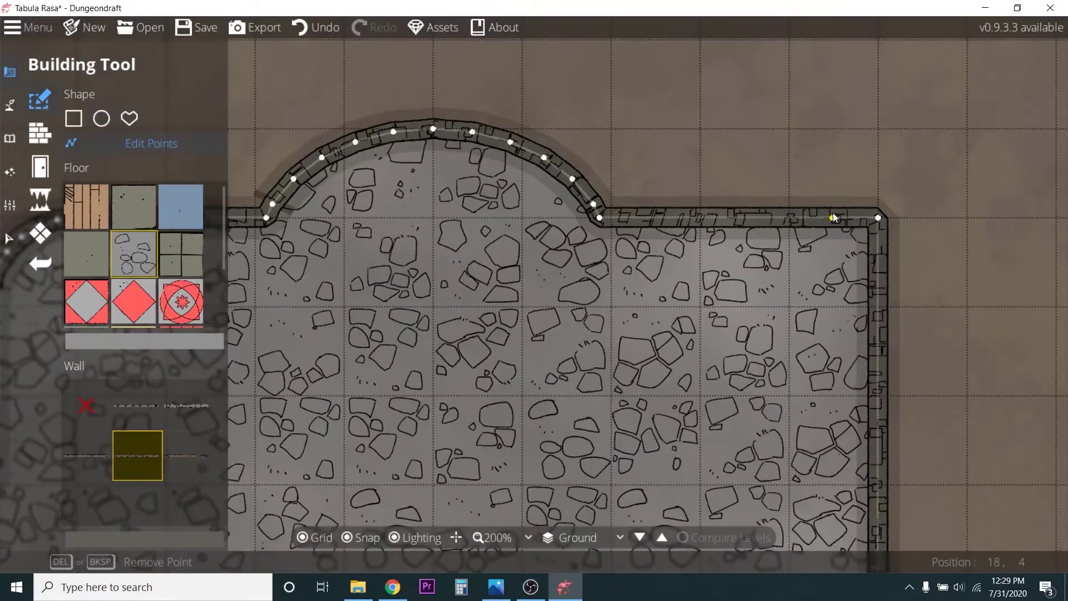
{"action": "scroll", "coordinate": [790, 211], "scroll_direction": "down", "scroll_amount": 4}
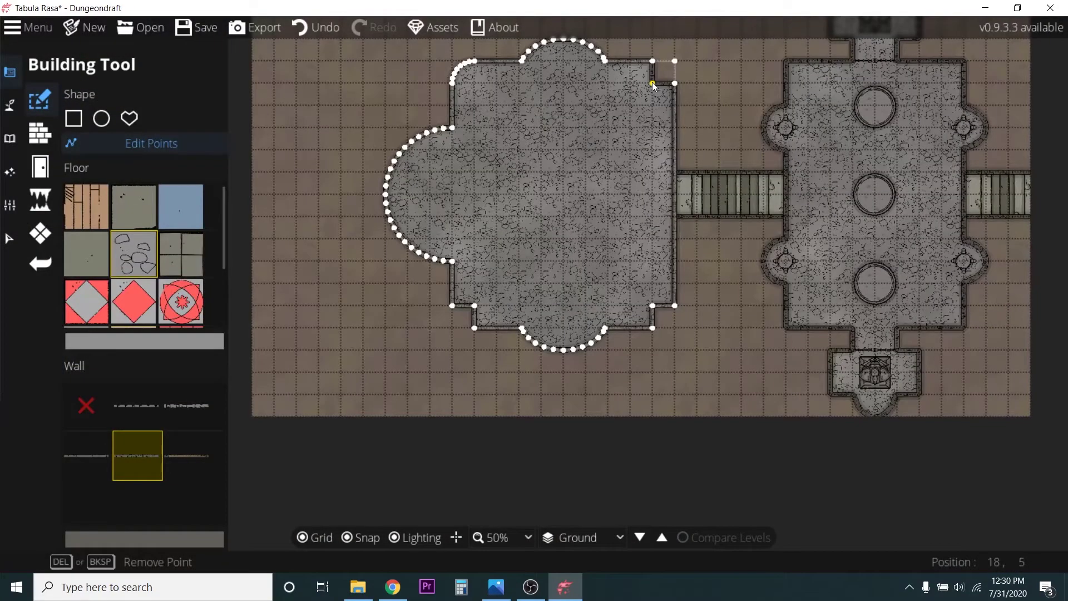
- Round the northeast, southeast and southwest notched corners with circular floor areas about 2 tiles across
{"action": "left_click", "coordinate": [102, 119]}
{"action": "left_click_drag", "start_coordinate": [630, 100], "coordinate": [674, 63]}
{"action": "left_click_drag", "start_coordinate": [633, 282], "coordinate": [675, 332]}
{"action": "left_click_drag", "start_coordinate": [496, 285], "coordinate": [448, 320]}
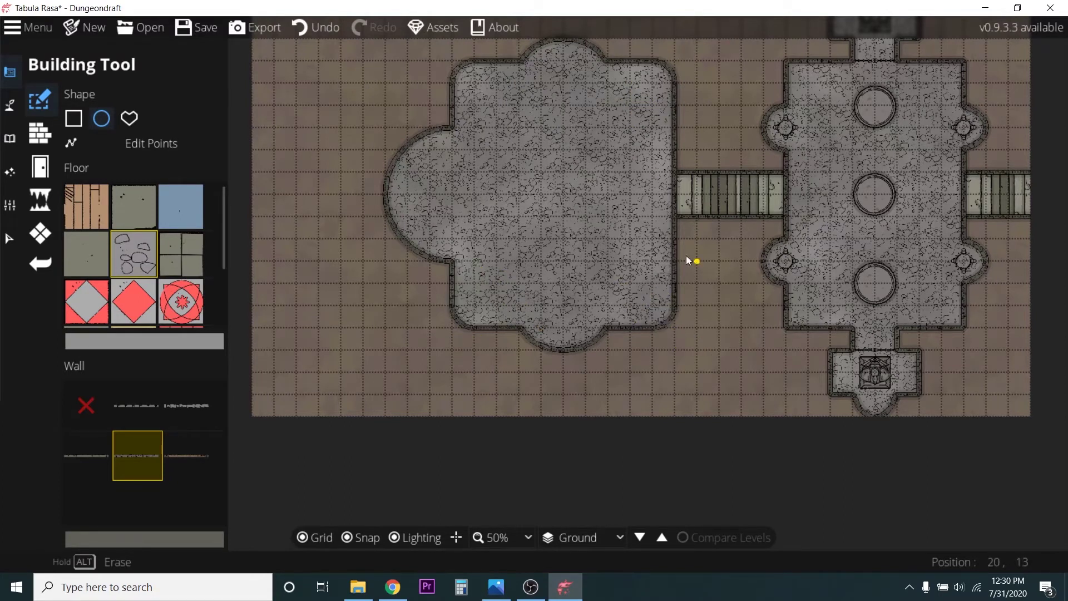
- Place a double door of mirrored grey Door 05 pieces, with Rotate 180 off, between the west stairs and the main room
{"action": "scroll", "coordinate": [619, 222], "scroll_direction": "down", "scroll_amount": 1}
{"action": "scroll", "coordinate": [614, 174], "scroll_direction": "up", "scroll_amount": 1}
{"action": "scroll", "coordinate": [614, 175], "scroll_direction": "up", "scroll_amount": 1}
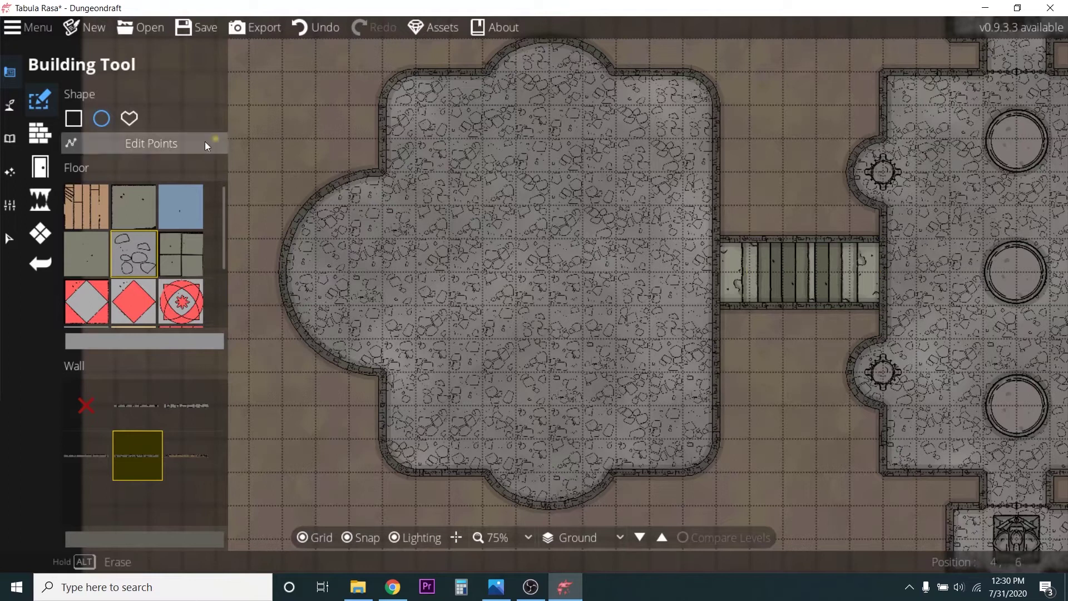
{"action": "left_click", "coordinate": [39, 165]}
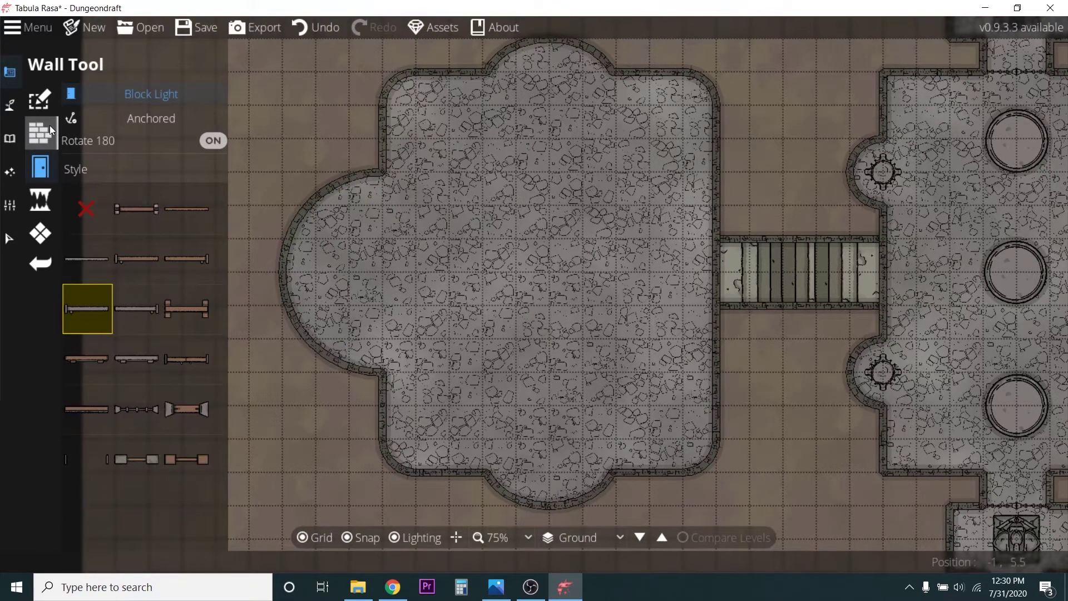
{"action": "left_click", "coordinate": [139, 309]}
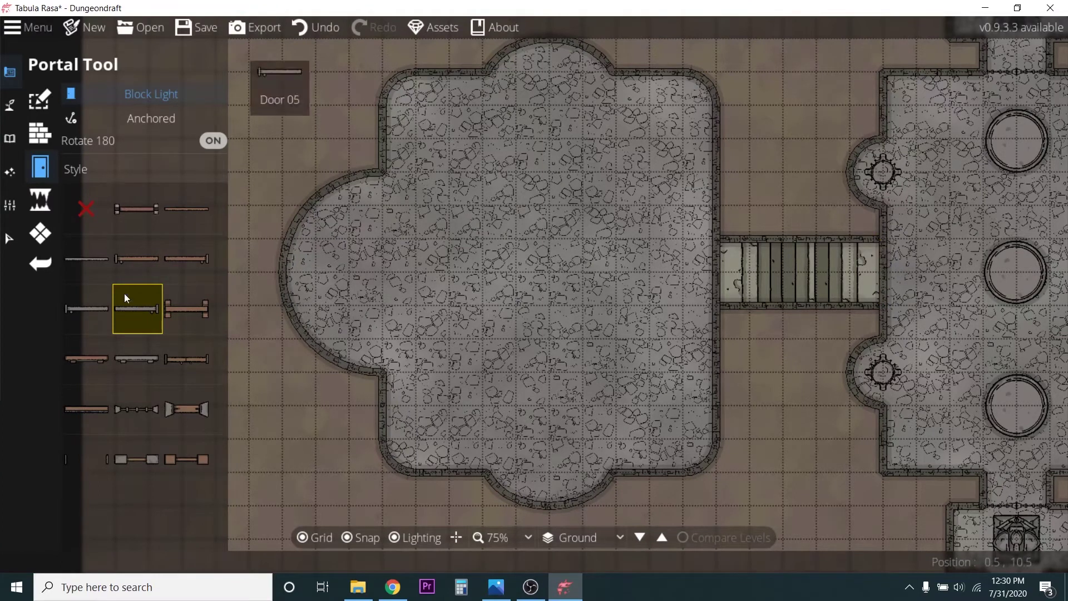
{"action": "left_click", "coordinate": [201, 148]}
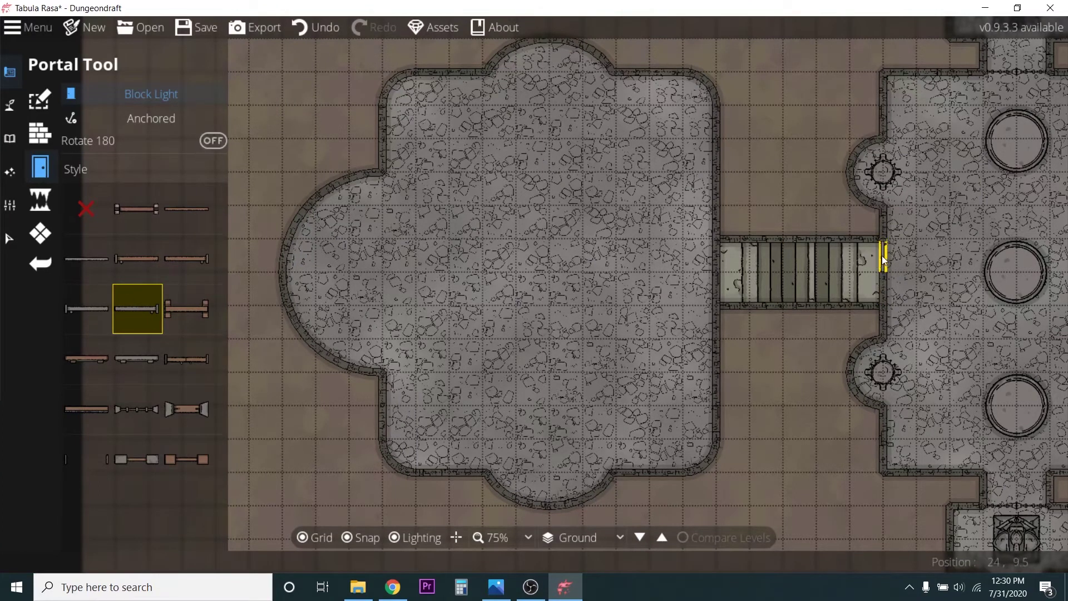
{"action": "scroll", "coordinate": [886, 288], "scroll_direction": "up", "scroll_amount": 5}
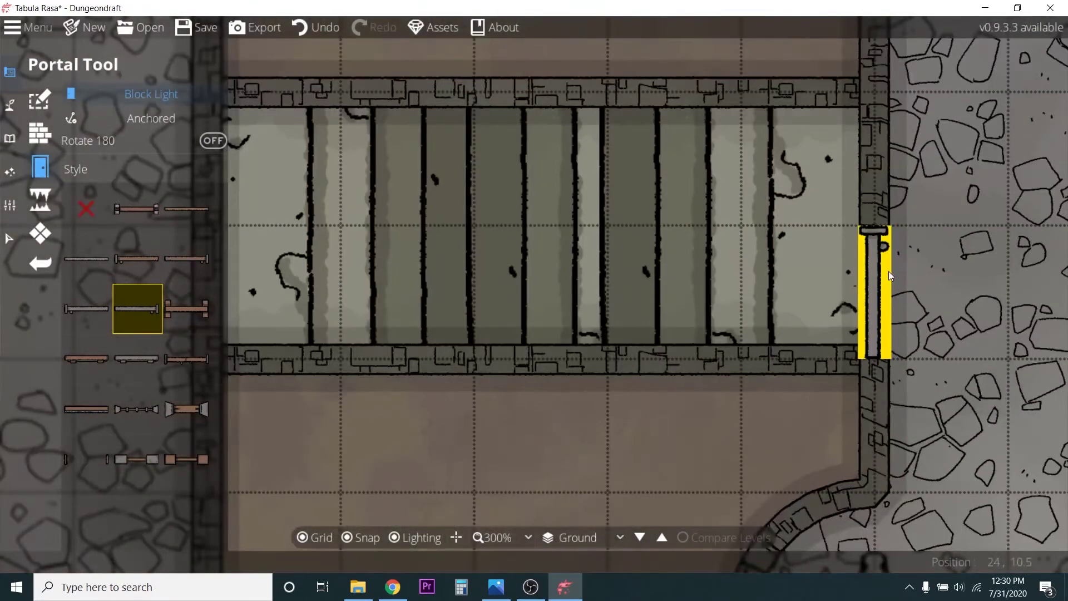
{"action": "left_click", "coordinate": [888, 272]}
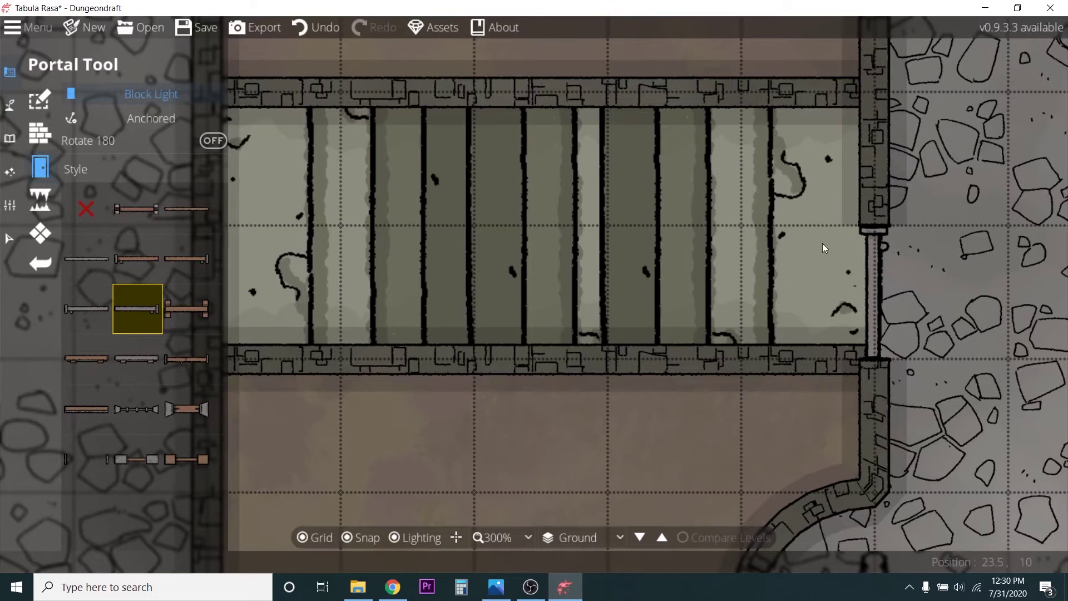
{"action": "left_click", "coordinate": [86, 309]}
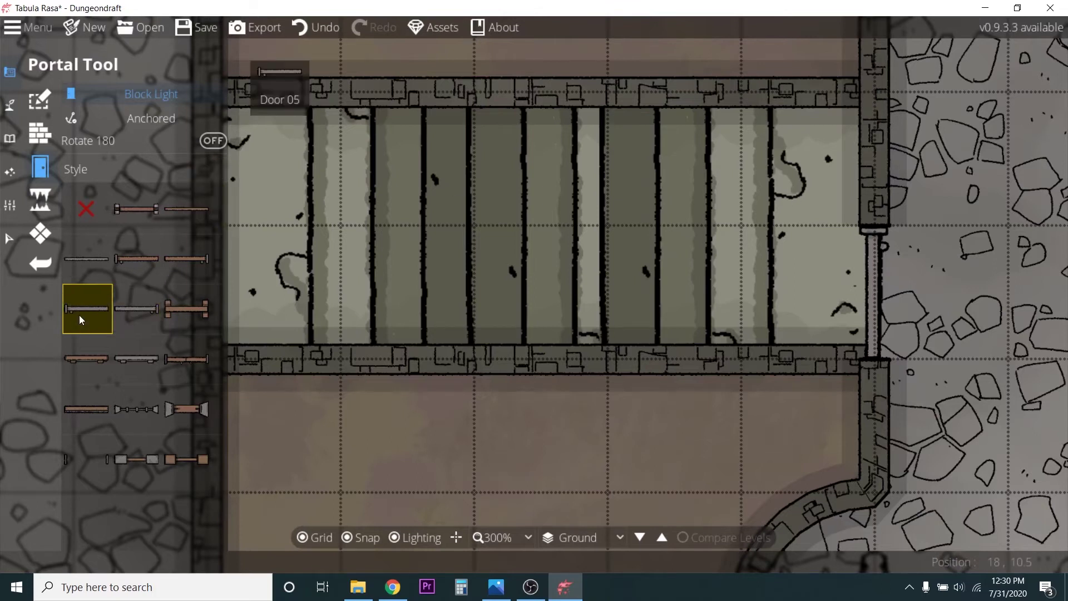
{"action": "left_click", "coordinate": [857, 181]}
{"action": "scroll", "coordinate": [617, 272], "scroll_direction": "down", "scroll_amount": 3}
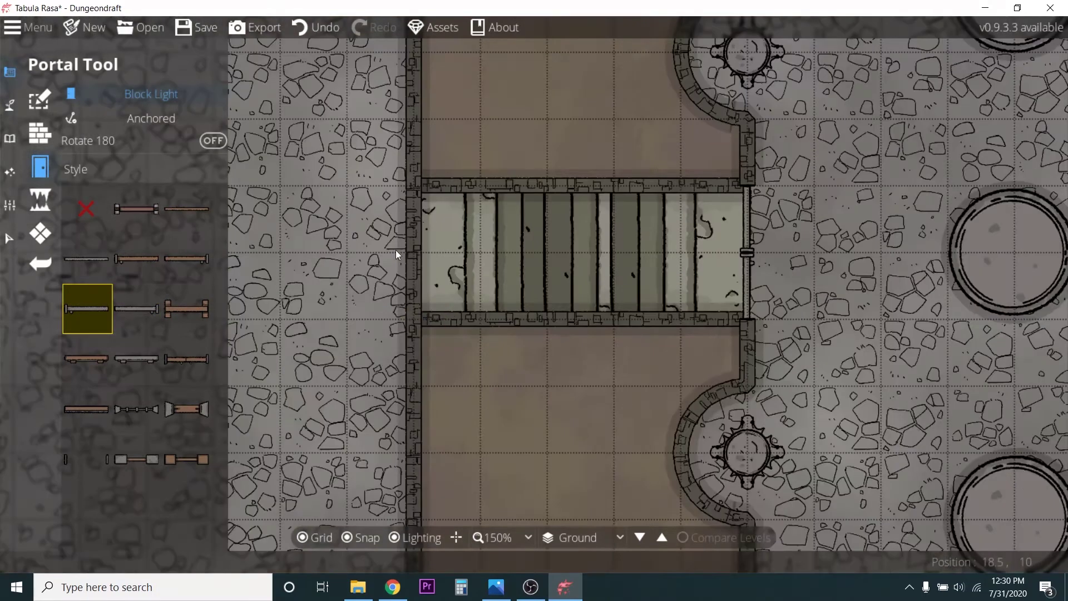
- Place the same grey double door, with Rotate 180 on, between the west stairs and the new rounded room
{"action": "left_click", "coordinate": [162, 145]}
{"action": "left_click", "coordinate": [413, 217]}
{"action": "scroll", "coordinate": [414, 287], "scroll_direction": "up", "scroll_amount": 5}
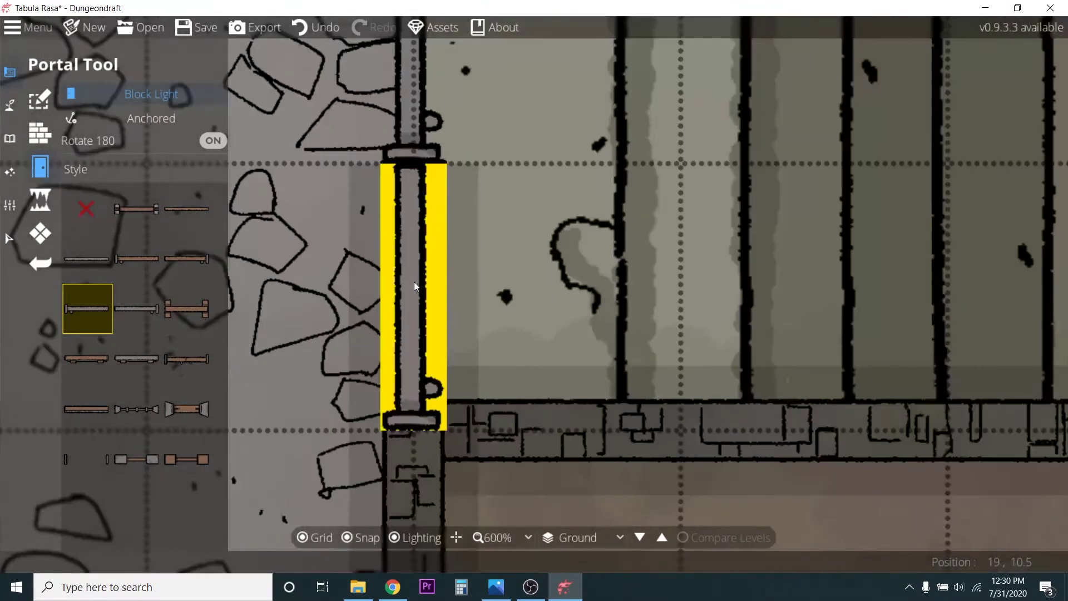
{"action": "left_click", "coordinate": [139, 324]}
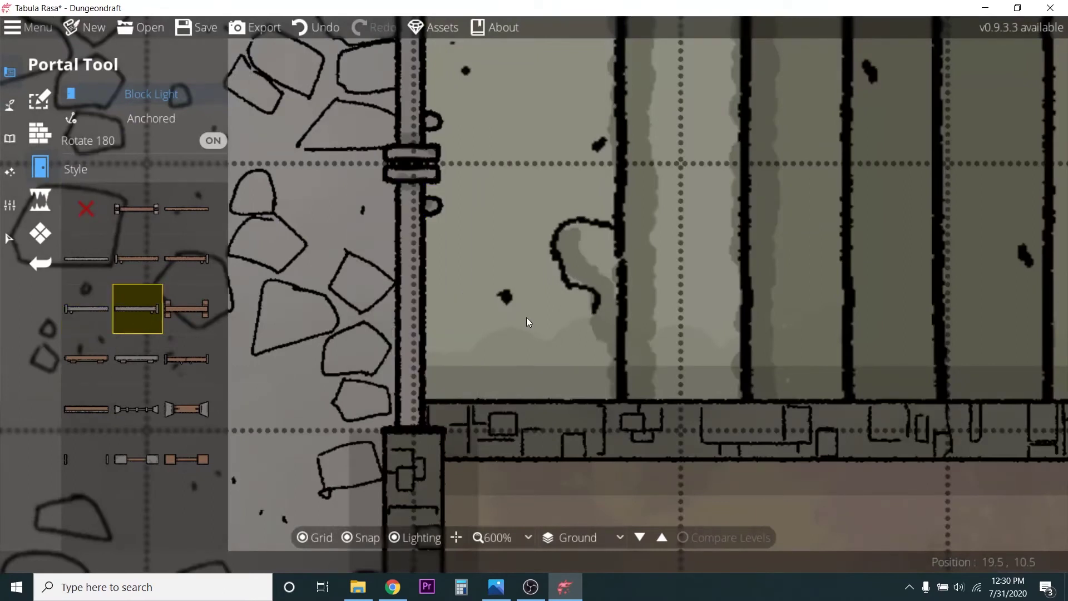
{"action": "scroll", "coordinate": [526, 317], "scroll_direction": "down", "scroll_amount": 5}
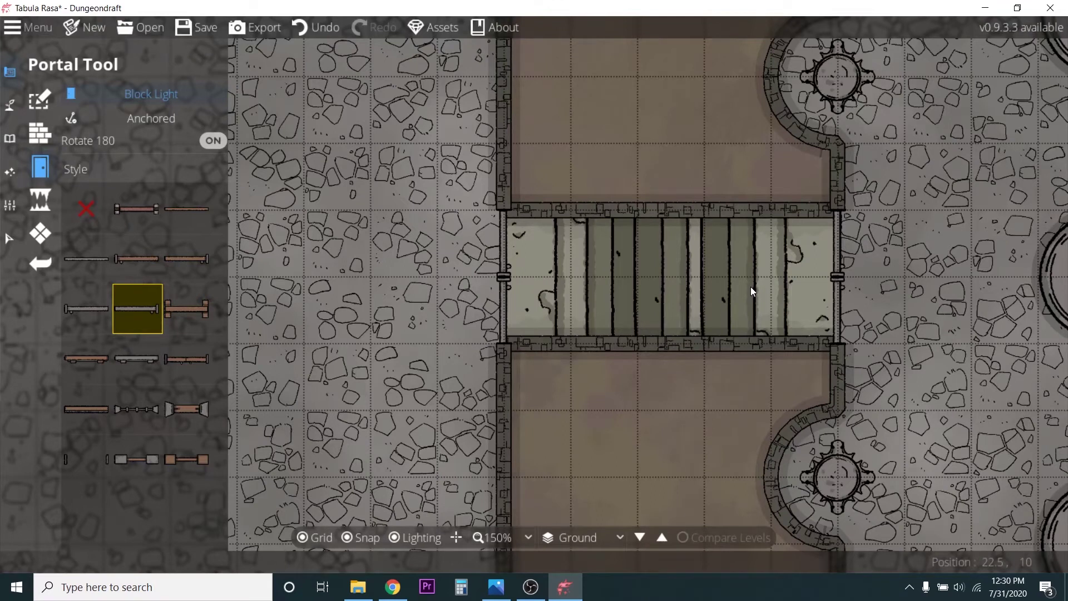
{"action": "scroll", "coordinate": [744, 287], "scroll_direction": "down", "scroll_amount": 5}
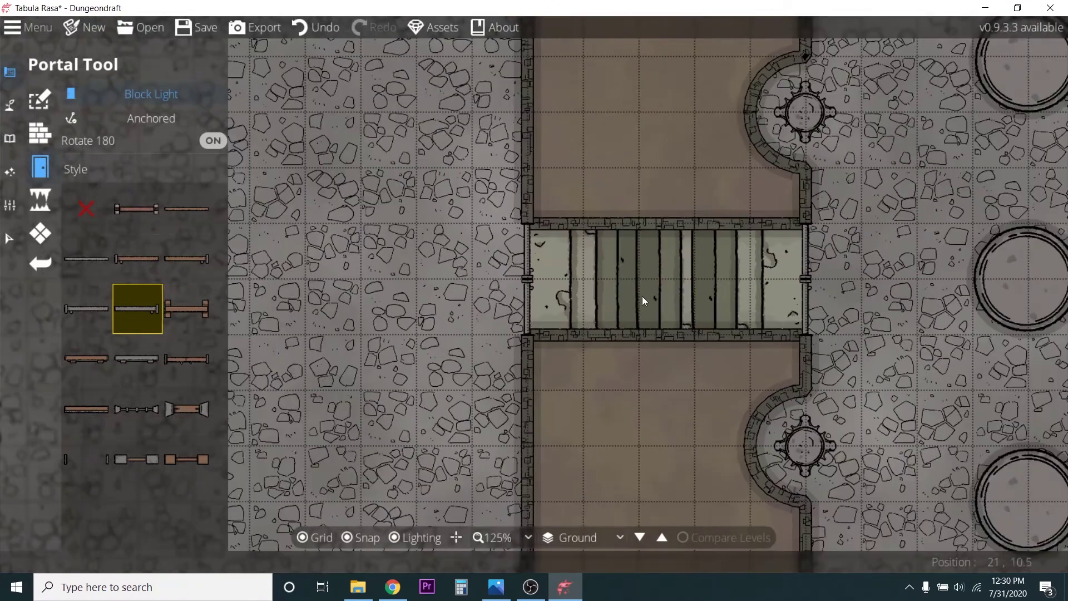
{"action": "scroll", "coordinate": [431, 245], "scroll_direction": "up", "scroll_amount": 3}
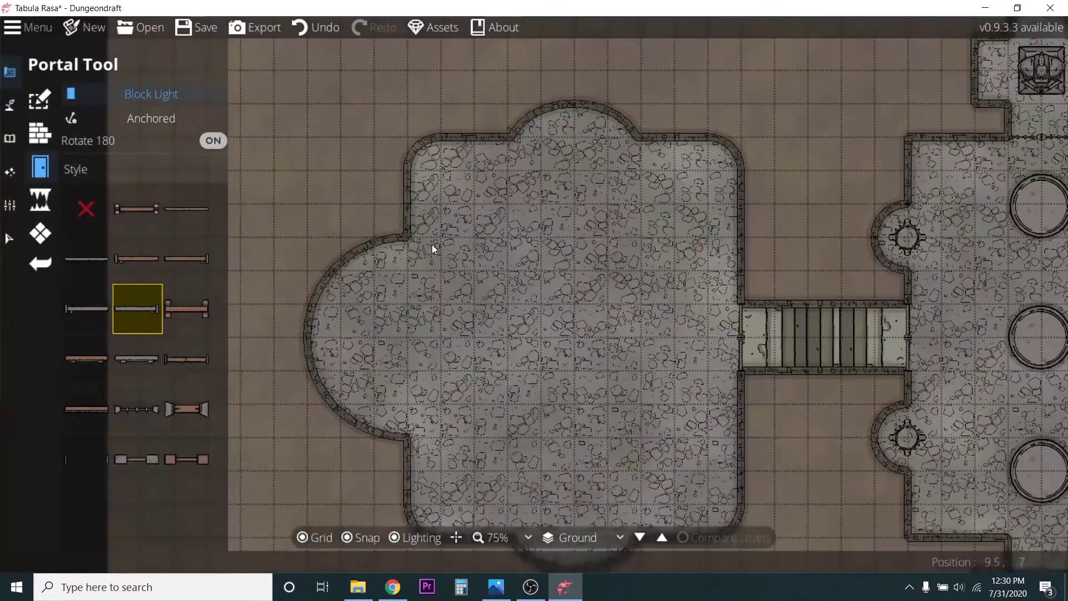
{"action": "scroll", "coordinate": [467, 341], "scroll_direction": "down", "scroll_amount": 2}
{"action": "scroll", "coordinate": [509, 355], "scroll_direction": "up", "scroll_amount": 1}
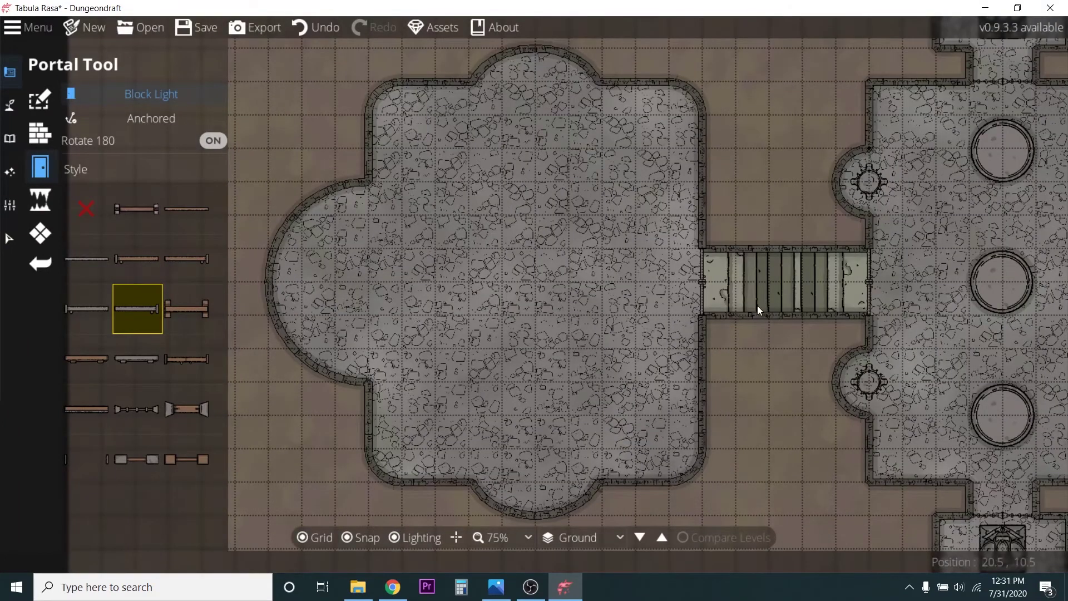
- Place the hooded statue with the curved blade in the rounded room's west alcove at scale 4 and rotation -90
{"action": "left_click", "coordinate": [10, 105]}
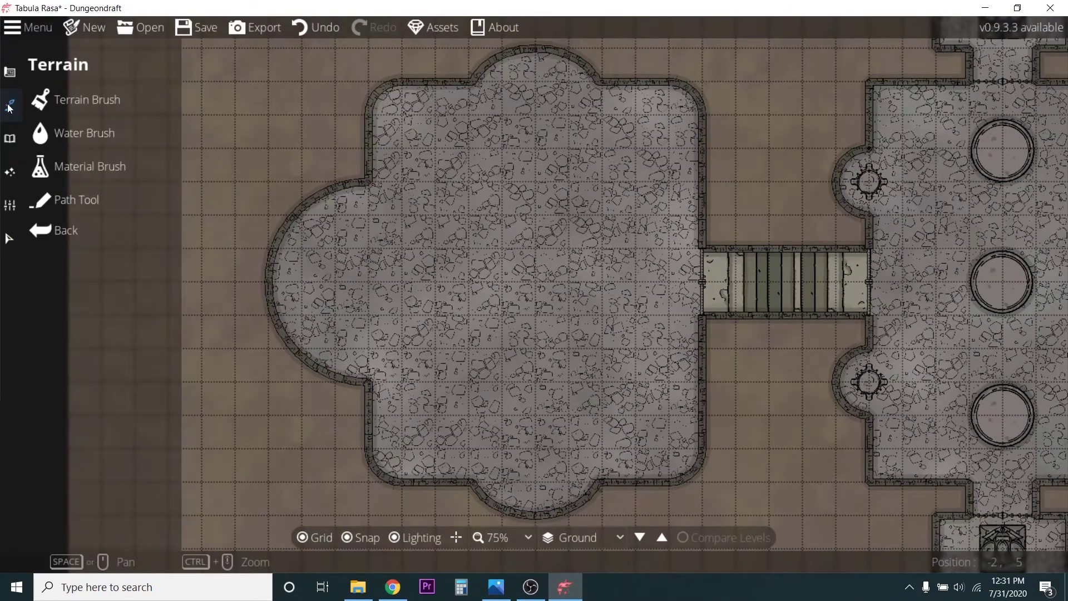
{"action": "left_click", "coordinate": [10, 138]}
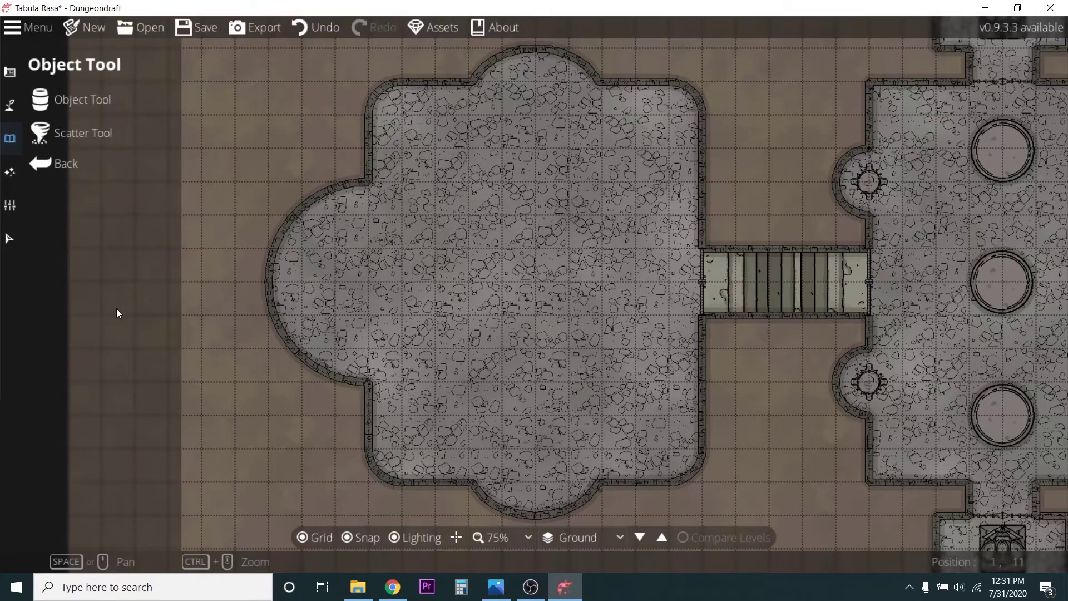
{"action": "left_click", "coordinate": [89, 108]}
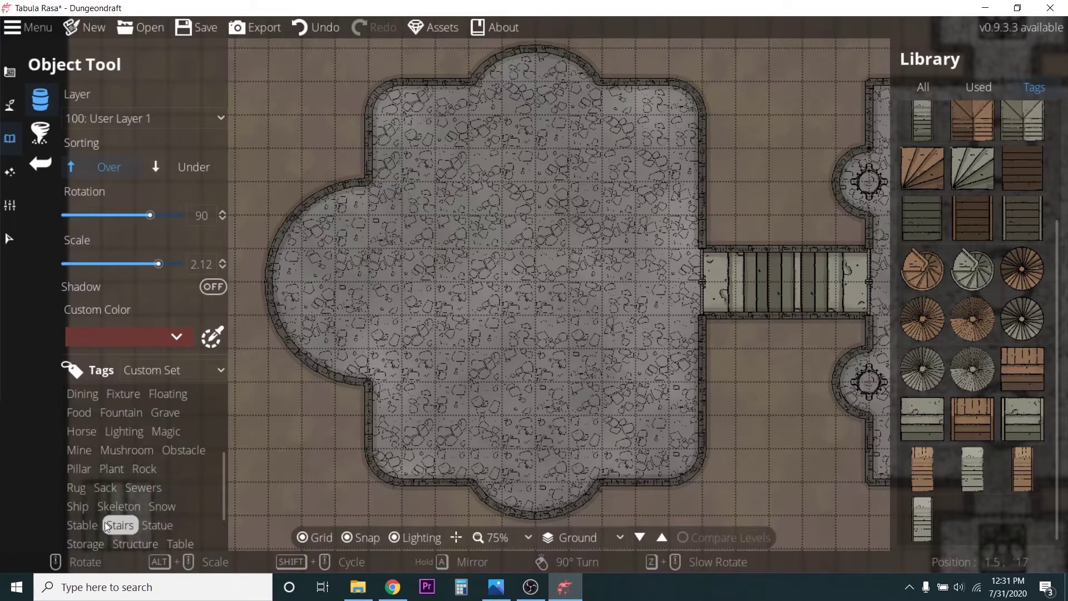
{"action": "left_click", "coordinate": [154, 525]}
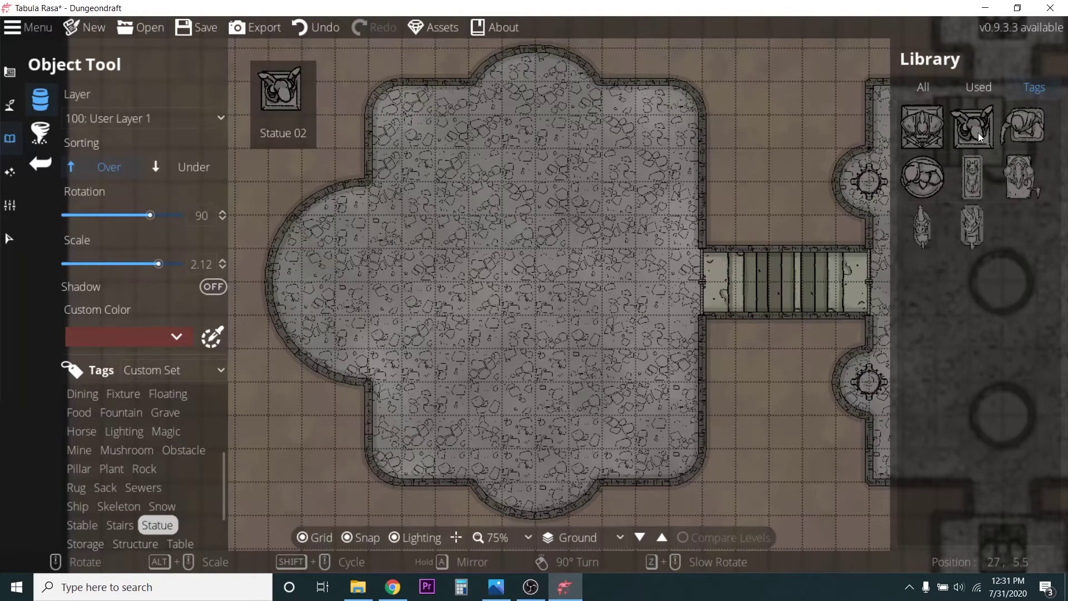
{"action": "left_click", "coordinate": [1009, 129]}
{"action": "left_click", "coordinate": [1013, 128]}
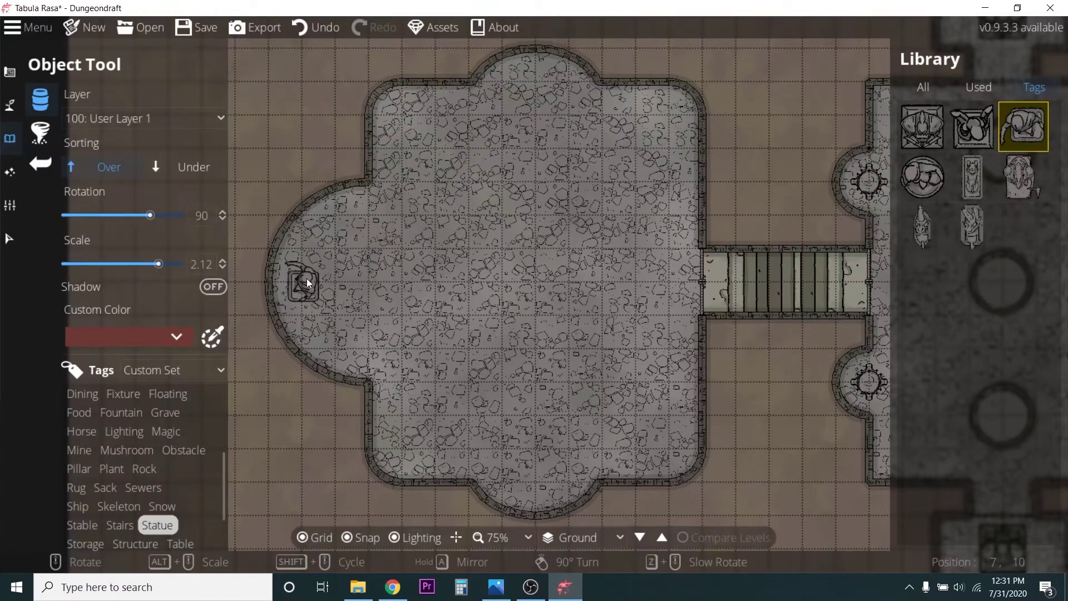
{"action": "scroll", "coordinate": [328, 281], "scroll_direction": "up", "scroll_amount": 10, "text": "alt"}
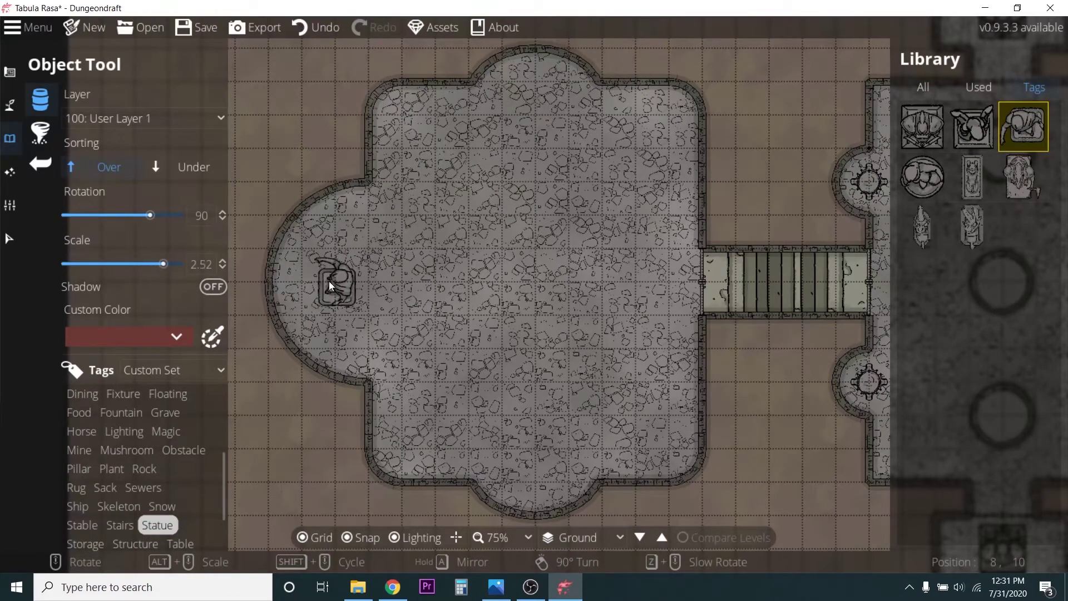
{"action": "scroll", "coordinate": [329, 280], "scroll_direction": "up", "scroll_amount": 4}
{"action": "scroll", "coordinate": [329, 280], "scroll_direction": "up", "scroll_amount": 8}
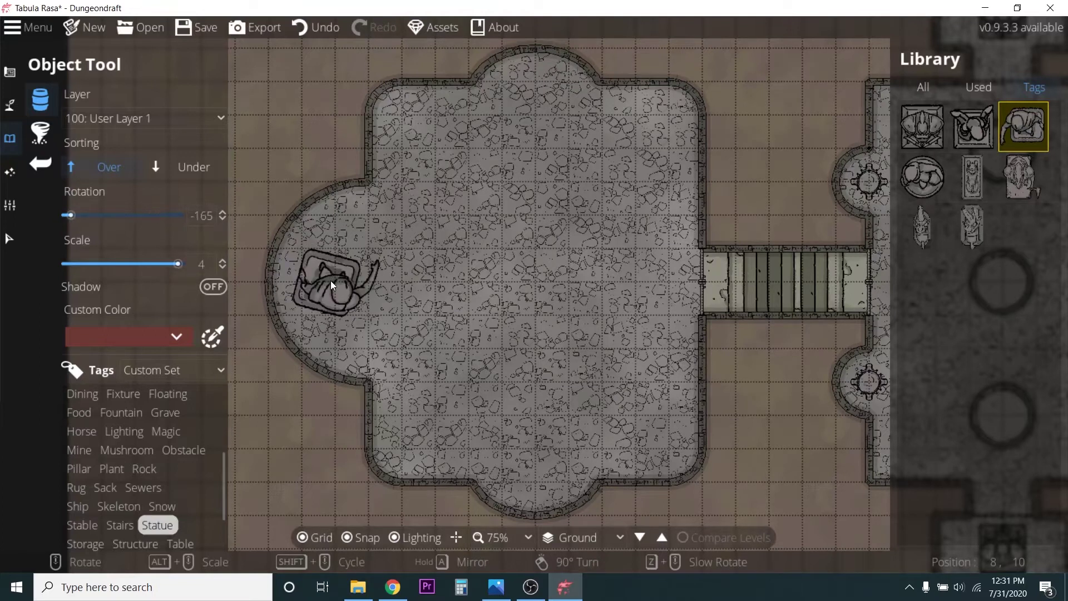
{"action": "left_click", "coordinate": [331, 281]}
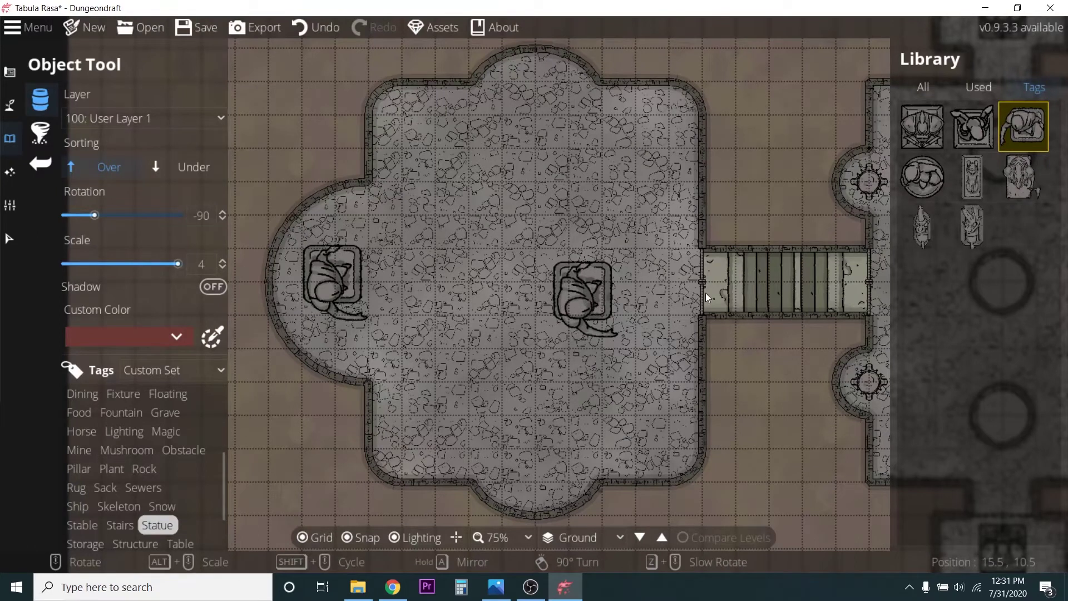
- Place the horned Statue 02 in the room's north alcove at scale 3.1 and rotation 0
{"action": "left_click", "coordinate": [970, 138]}
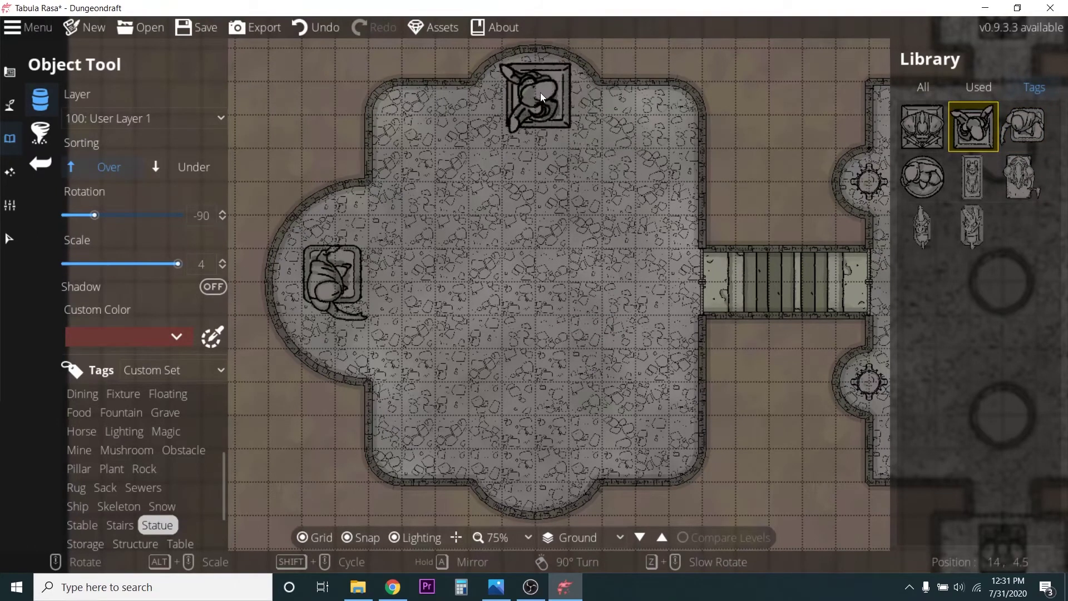
{"action": "scroll", "coordinate": [542, 90], "scroll_direction": "down", "scroll_amount": 9, "text": "alt"}
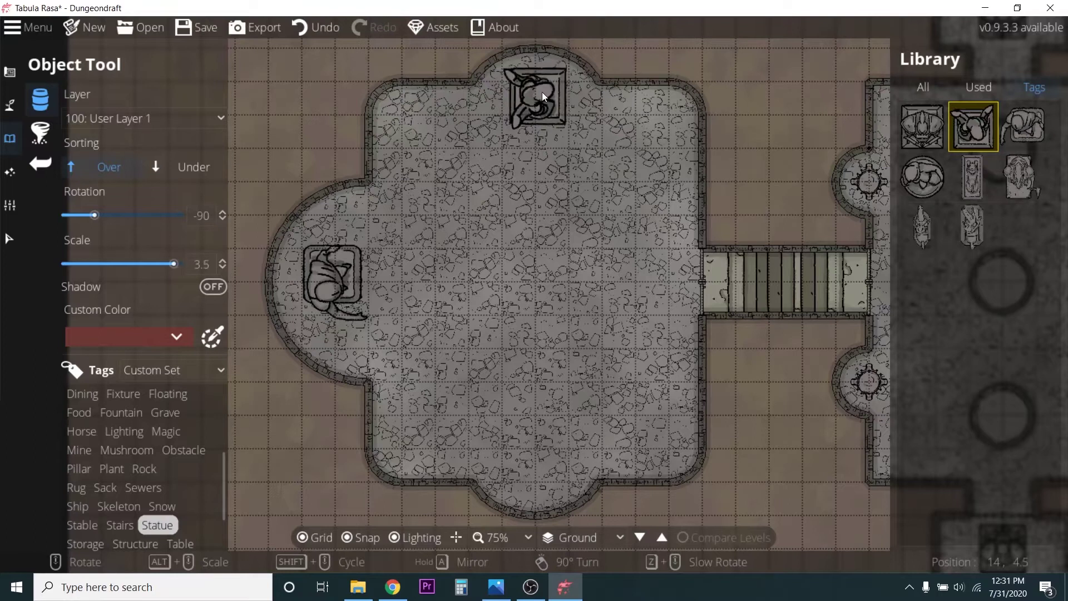
{"action": "scroll", "coordinate": [544, 91], "scroll_direction": "up", "scroll_amount": 2}
{"action": "scroll", "coordinate": [545, 91], "scroll_direction": "up", "scroll_amount": 3}
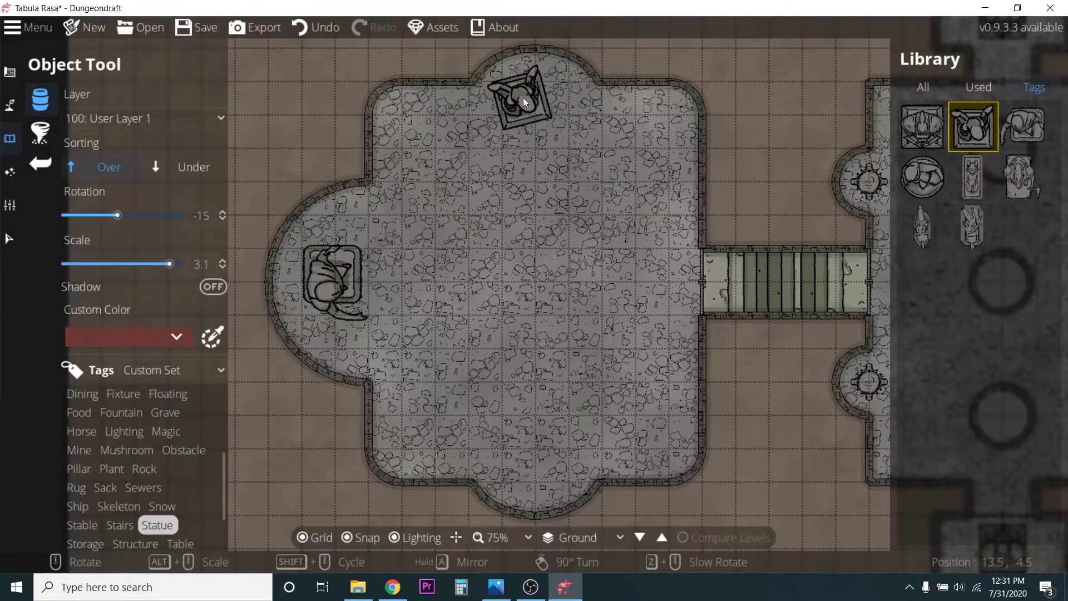
{"action": "scroll", "coordinate": [523, 98], "scroll_direction": "up", "scroll_amount": 5, "text": "ctrl"}
{"action": "scroll", "coordinate": [549, 105], "scroll_direction": "down", "scroll_amount": 2}
{"action": "scroll", "coordinate": [549, 104], "scroll_direction": "up", "scroll_amount": 3}
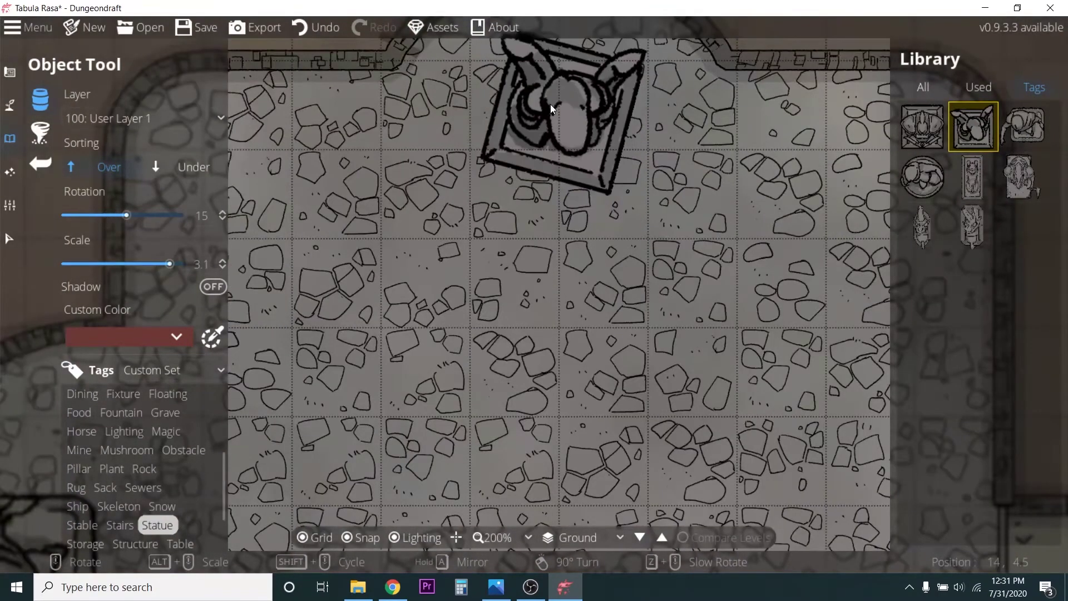
{"action": "scroll", "coordinate": [549, 103], "scroll_direction": "down", "scroll_amount": 5, "text": "ctrl"}
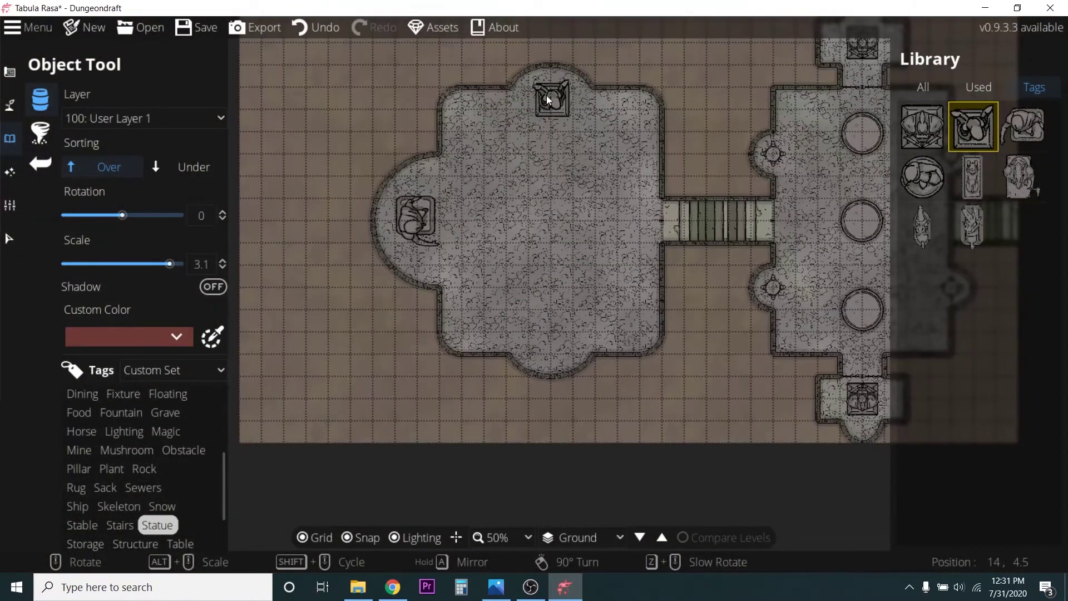
{"action": "left_click", "coordinate": [546, 95]}
- Place the same horned statue in the south alcove at scale 3.1, rotated to -180
{"action": "scroll", "coordinate": [543, 344], "scroll_direction": "up", "scroll_amount": 6, "text": "ctrl"}
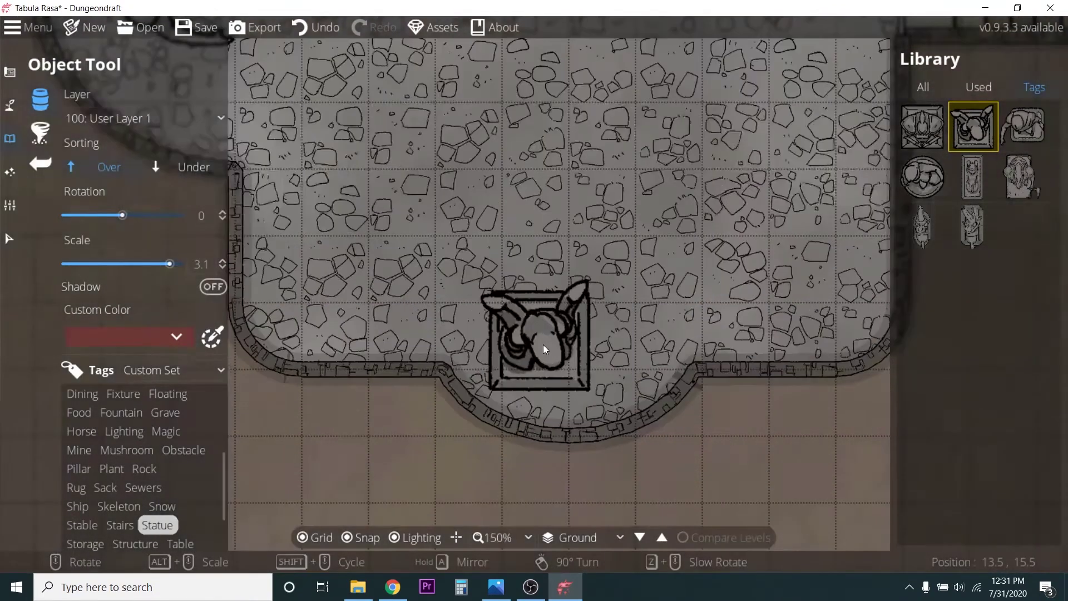
{"action": "scroll", "coordinate": [556, 348], "scroll_direction": "down", "scroll_amount": 12}
{"action": "scroll", "coordinate": [569, 352], "scroll_direction": "up", "scroll_amount": 1}
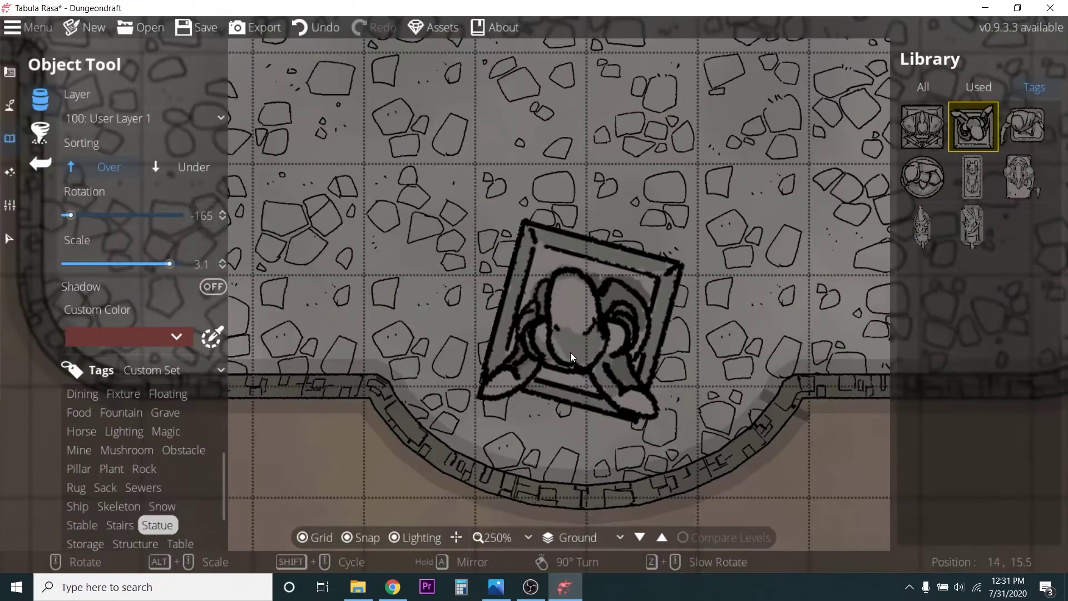
{"action": "scroll", "coordinate": [570, 352], "scroll_direction": "down", "scroll_amount": 1}
{"action": "scroll", "coordinate": [571, 348], "scroll_direction": "down", "scroll_amount": 3, "text": "ctrl"}
{"action": "left_click", "coordinate": [570, 348]}
{"action": "scroll", "coordinate": [570, 348], "scroll_direction": "down", "scroll_amount": 3, "text": "ctrl"}
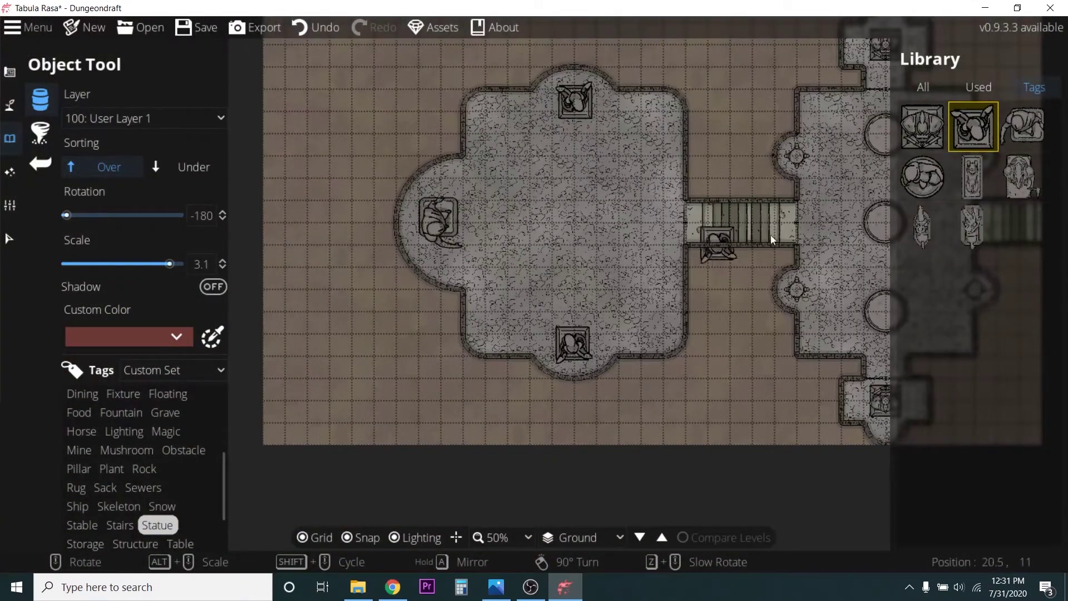
- Place four round stone pillars at scale 2 in a square, centred four tiles apart, in the rounded room
{"action": "left_click", "coordinate": [80, 470]}
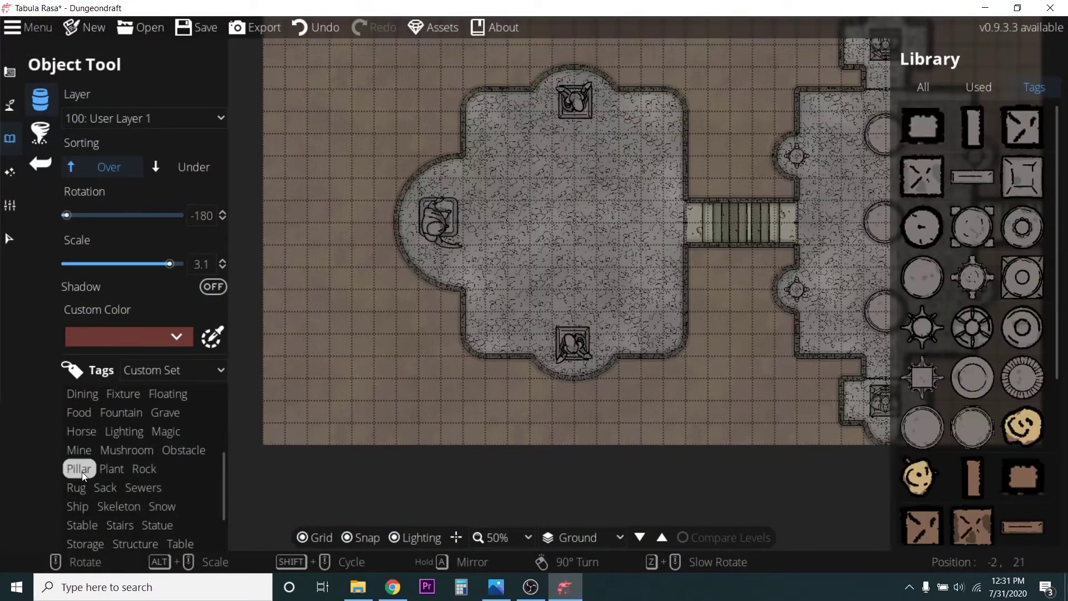
{"action": "scroll", "coordinate": [639, 358], "scroll_direction": "down", "scroll_amount": 1, "text": "ctrl"}
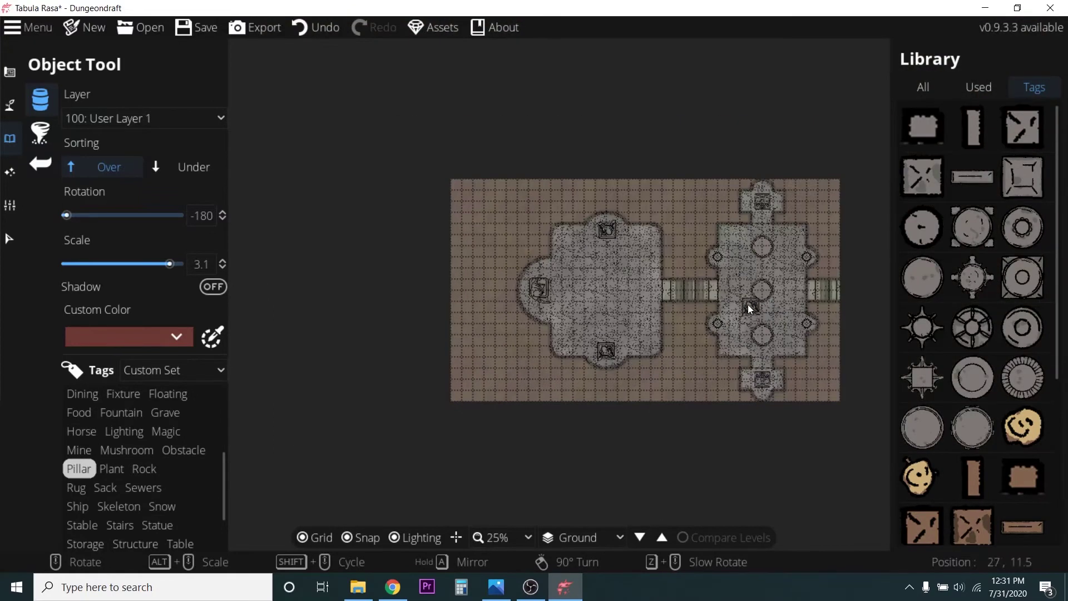
{"action": "scroll", "coordinate": [760, 302], "scroll_direction": "up", "scroll_amount": 1, "text": "ctrl"}
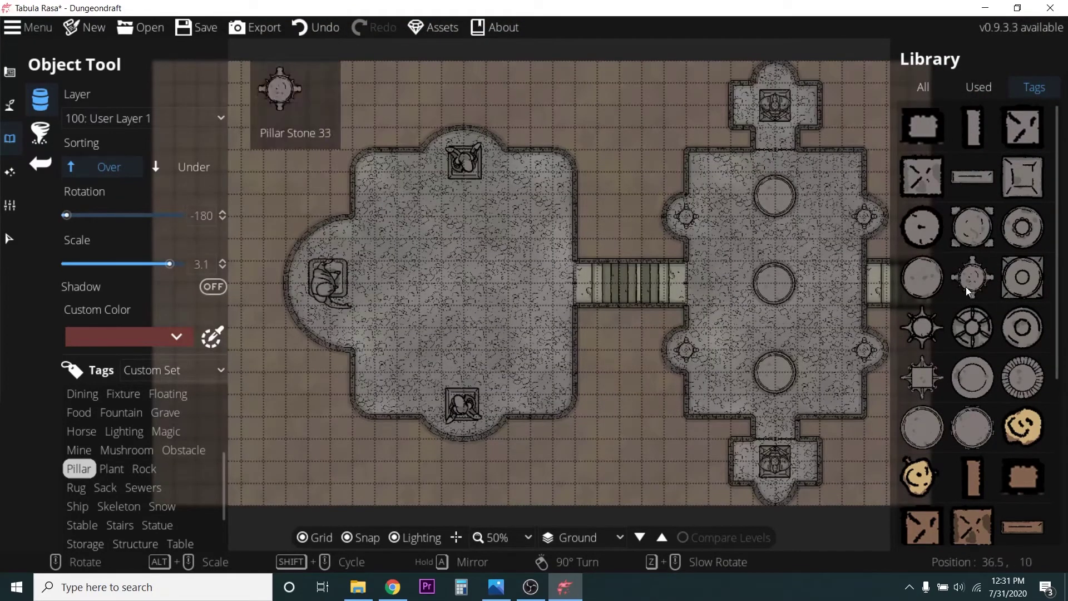
{"action": "left_click", "coordinate": [925, 276]}
{"action": "left_click", "coordinate": [915, 430]}
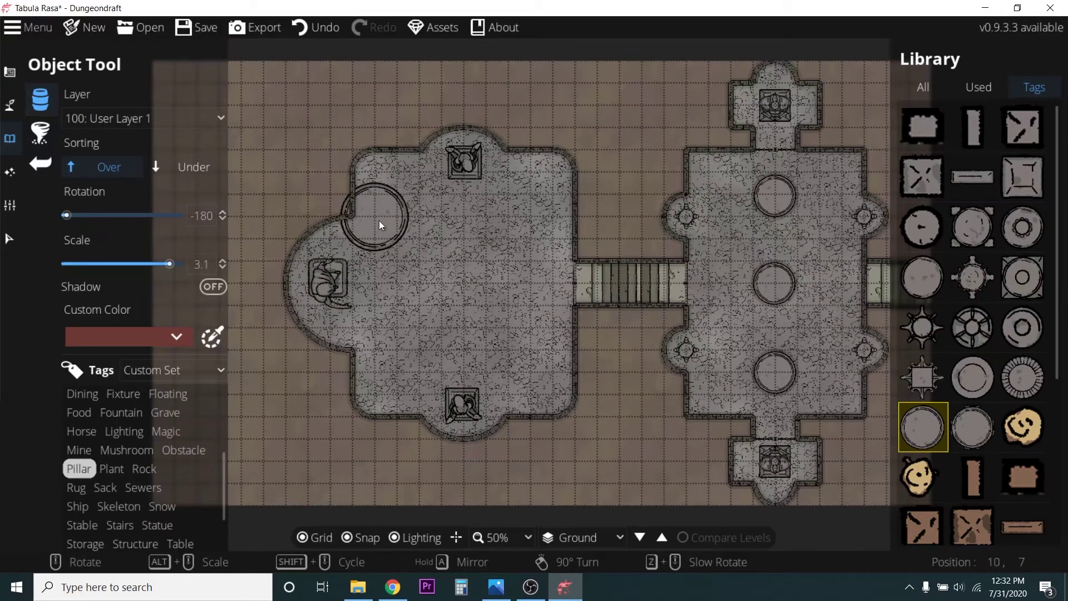
{"action": "scroll", "coordinate": [422, 241], "scroll_direction": "up", "scroll_amount": 2}
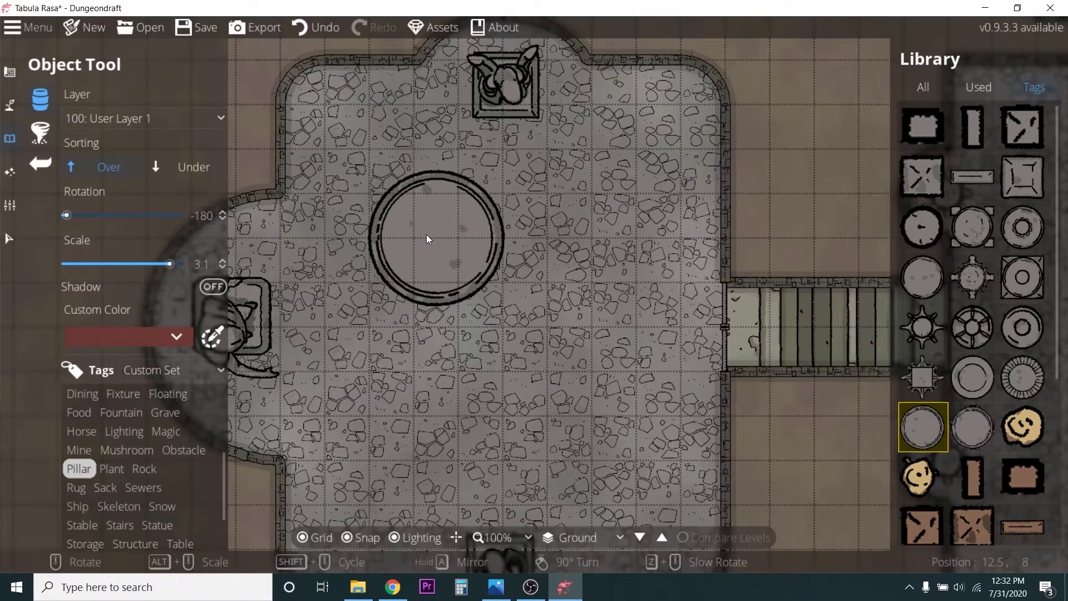
{"action": "scroll", "coordinate": [426, 237], "scroll_direction": "down", "scroll_amount": 7, "text": "alt"}
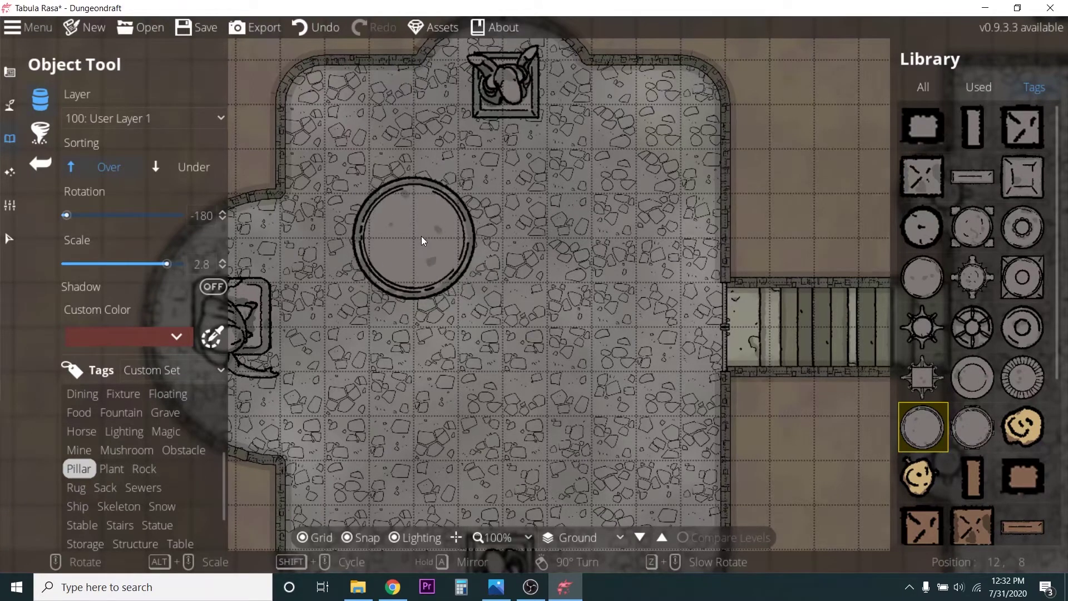
{"action": "scroll", "coordinate": [422, 237], "scroll_direction": "down", "scroll_amount": 4, "text": "alt"}
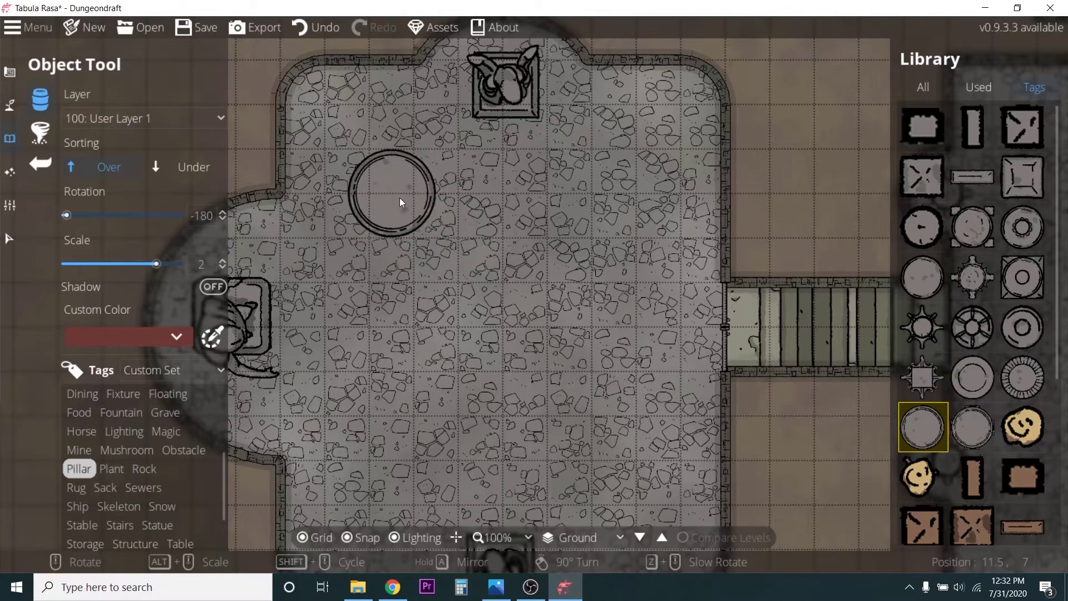
{"action": "left_click", "coordinate": [410, 193]}
{"action": "left_click", "coordinate": [591, 192]}
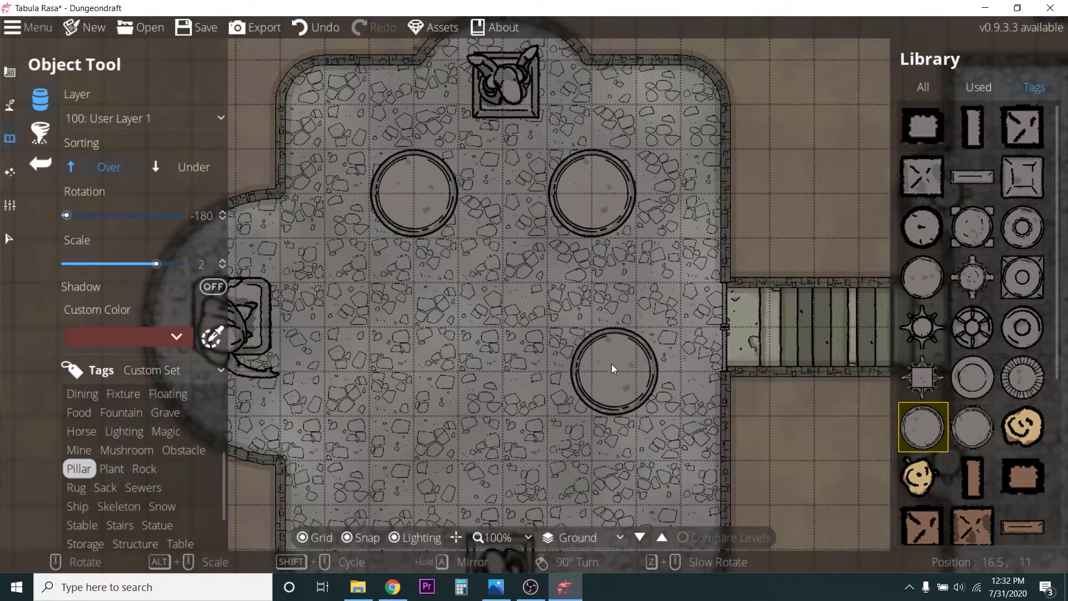
{"action": "left_click", "coordinate": [597, 366]}
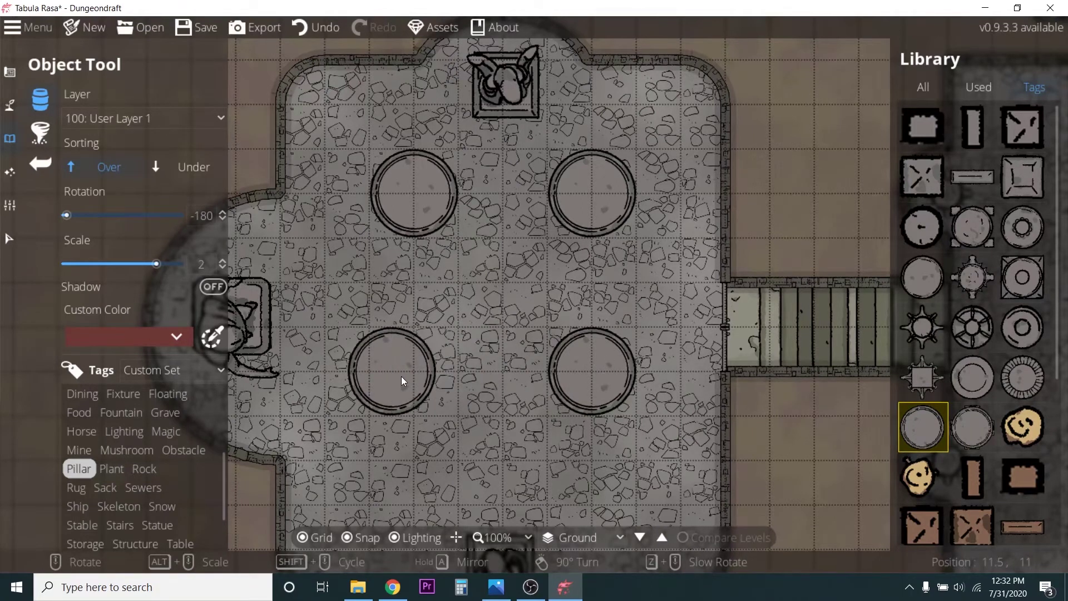
{"action": "left_click", "coordinate": [406, 372]}
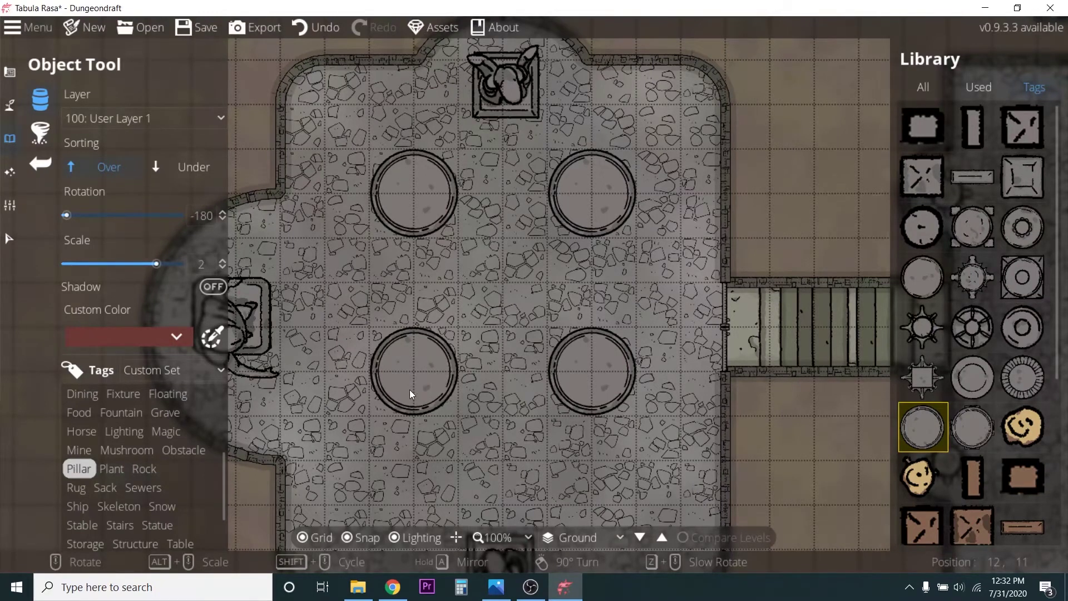
- Move the two southern pillars of the rounded room about two tiles south
{"action": "scroll", "coordinate": [443, 465], "scroll_direction": "down", "scroll_amount": 2}
{"action": "scroll", "coordinate": [435, 466], "scroll_direction": "up", "scroll_amount": 1}
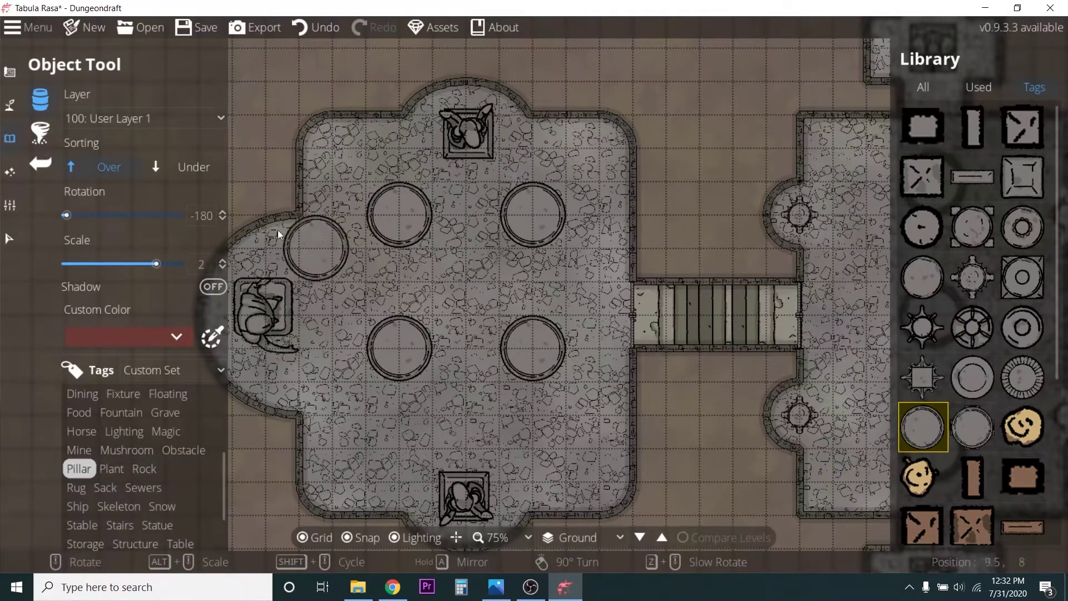
{"action": "left_click", "coordinate": [9, 238]}
{"action": "left_click", "coordinate": [384, 356]}
{"action": "left_click_drag", "start_coordinate": [384, 356], "coordinate": [383, 324]}
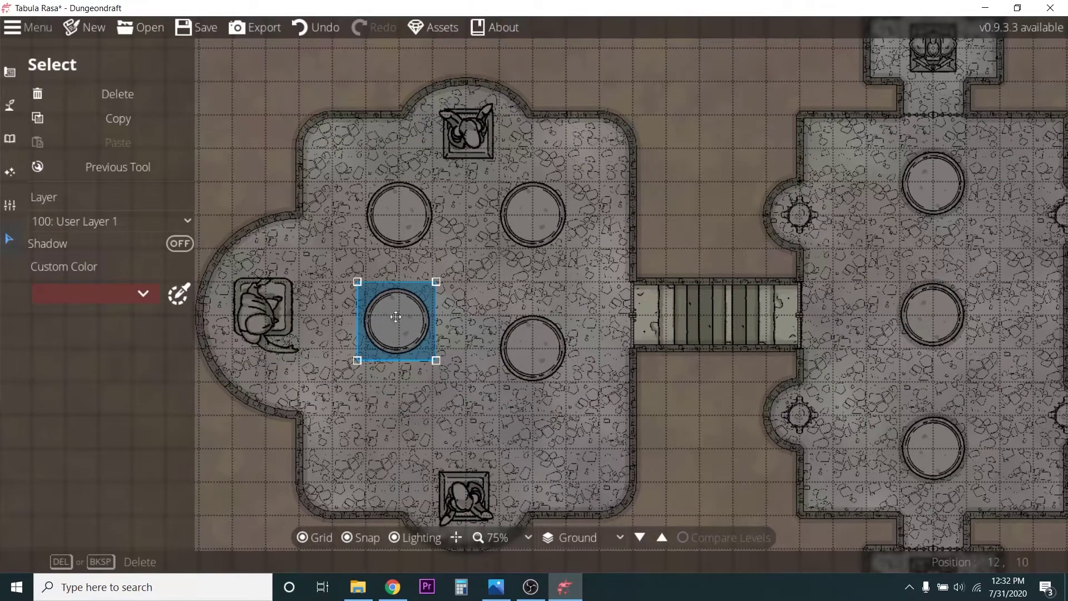
{"action": "left_click_drag", "start_coordinate": [535, 329], "coordinate": [534, 392]}
{"action": "left_click_drag", "start_coordinate": [403, 323], "coordinate": [406, 417]}
{"action": "left_click", "coordinate": [553, 314]}
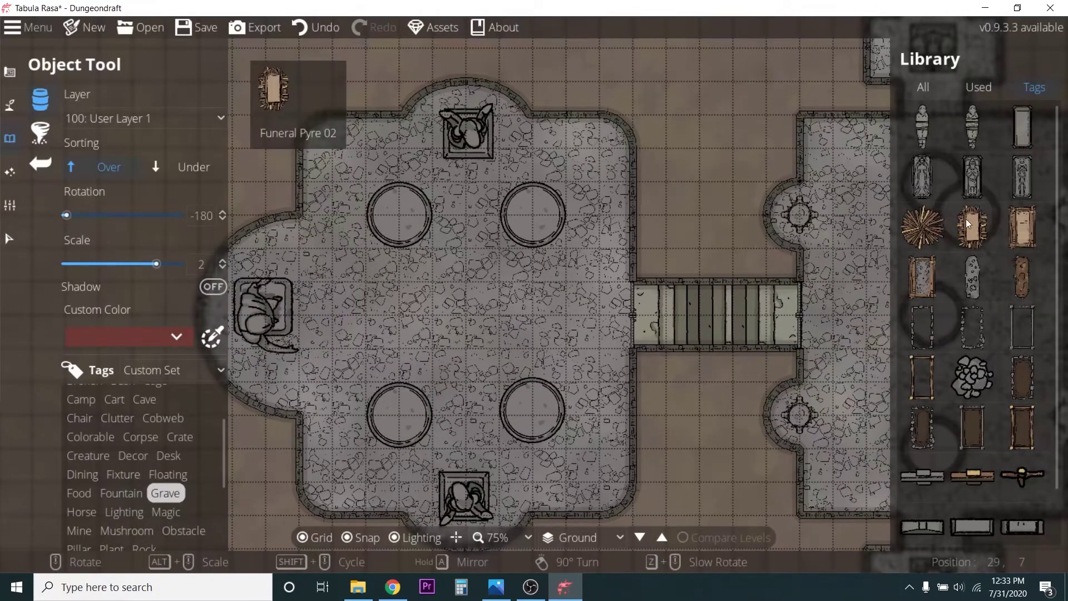
- Place the stone sarcophagus with a carved figure just east of the west alcove's statue, at scale 2 and rotation -180
{"action": "left_click", "coordinate": [976, 185]}
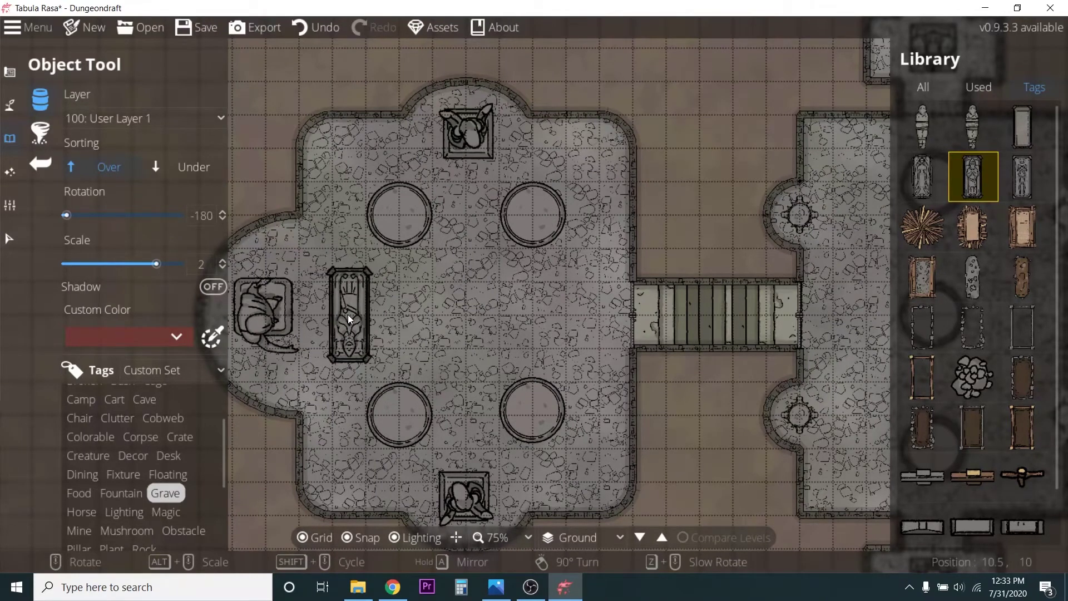
{"action": "left_click", "coordinate": [347, 315]}
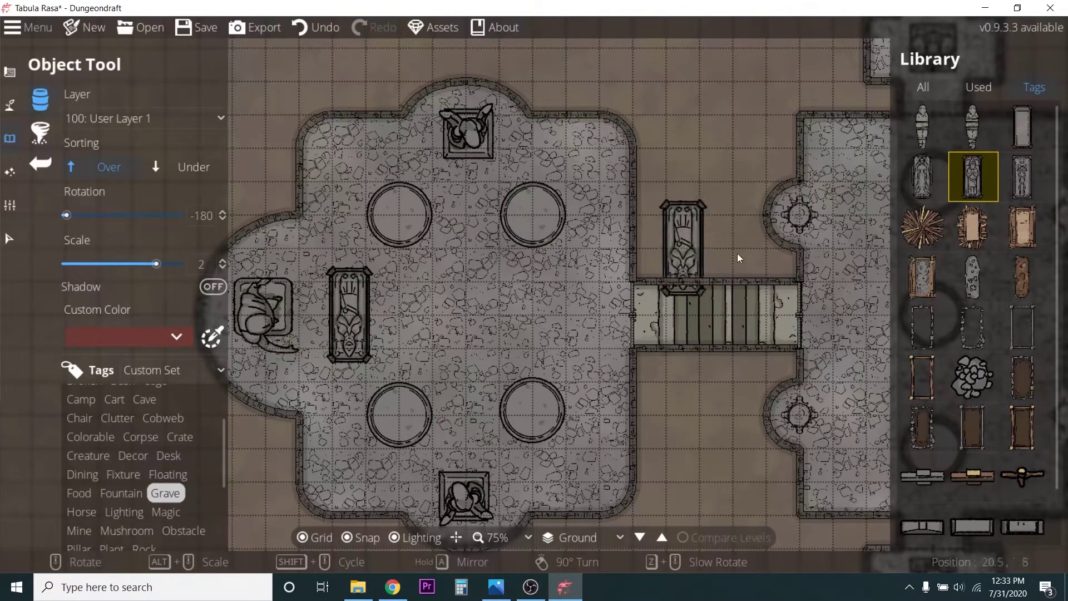
- Shrink the north alcove's horned statue to a base about one tile wide and move it about half a tile north
{"action": "left_click", "coordinate": [7, 231]}
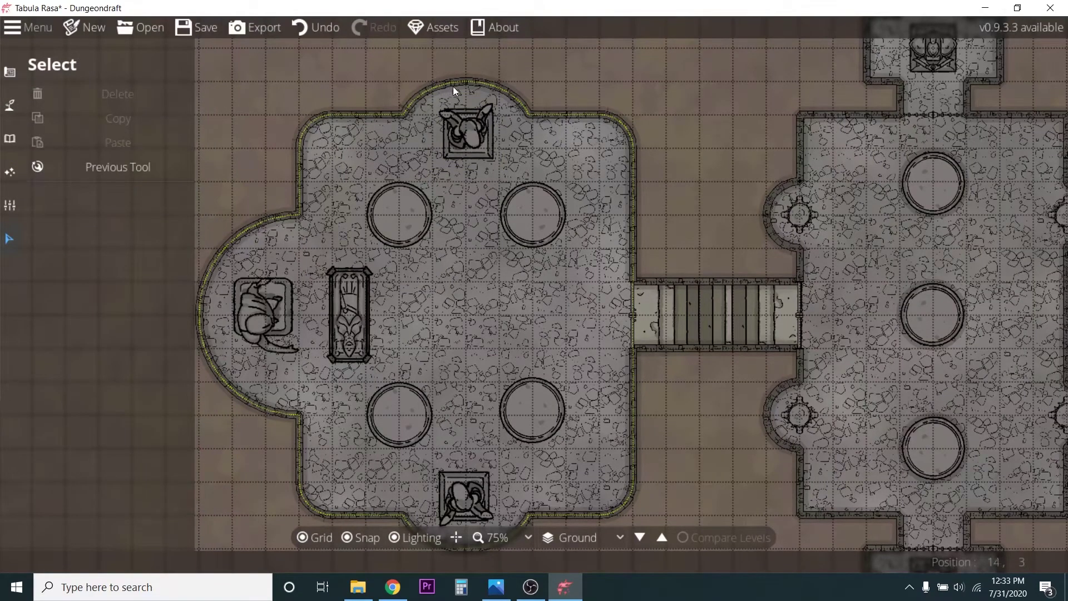
{"action": "left_click", "coordinate": [11, 73]}
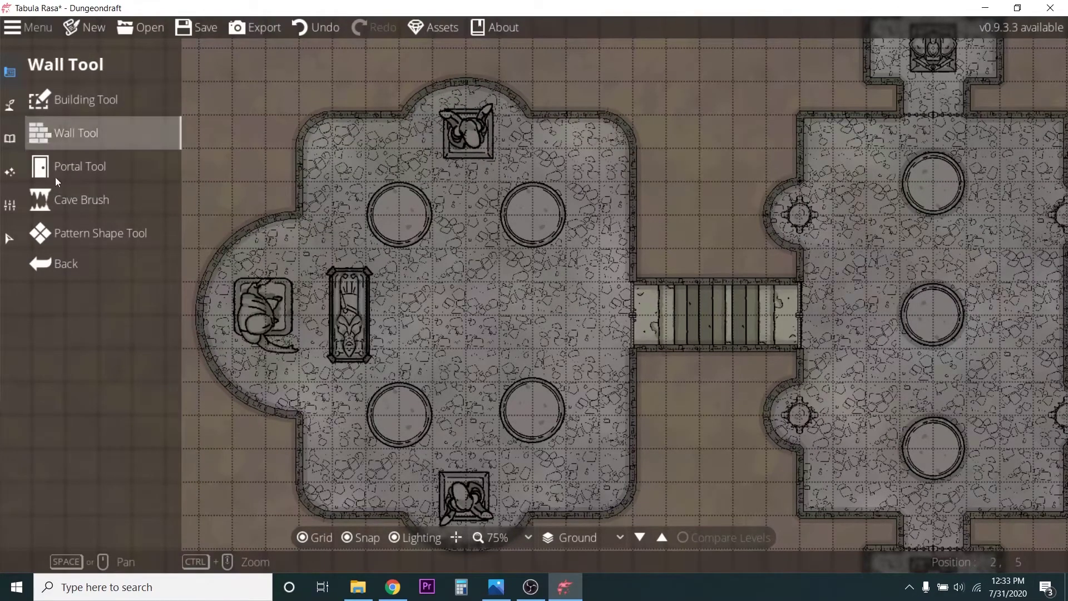
{"action": "left_click", "coordinate": [9, 238]}
{"action": "left_click", "coordinate": [483, 141]}
{"action": "left_click_drag", "start_coordinate": [504, 169], "coordinate": [475, 107]}
{"action": "left_click_drag", "start_coordinate": [474, 107], "coordinate": [472, 111]}
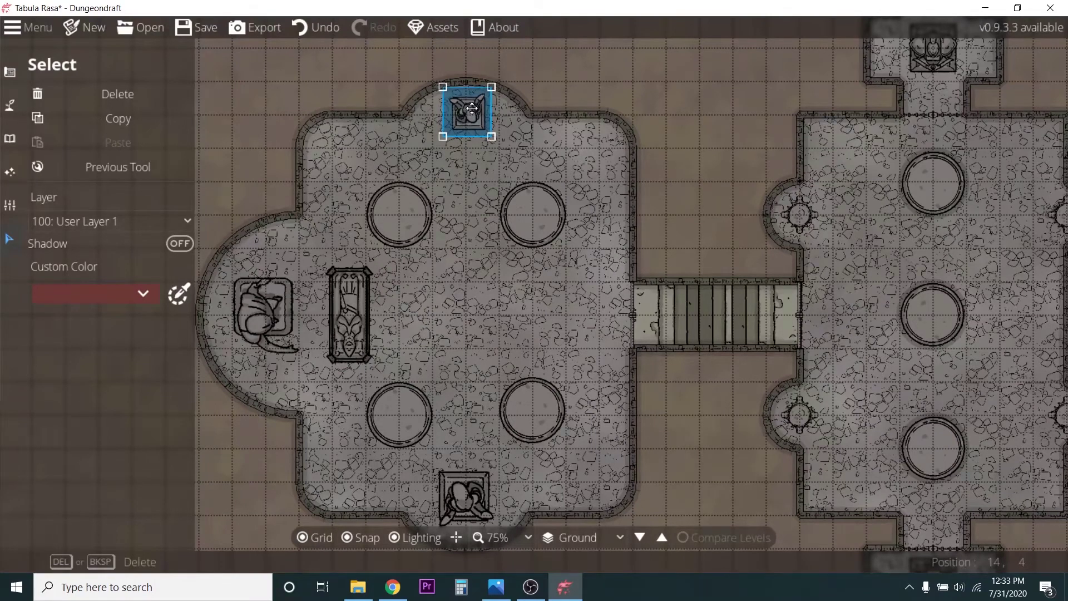
{"action": "left_click", "coordinate": [497, 143]}
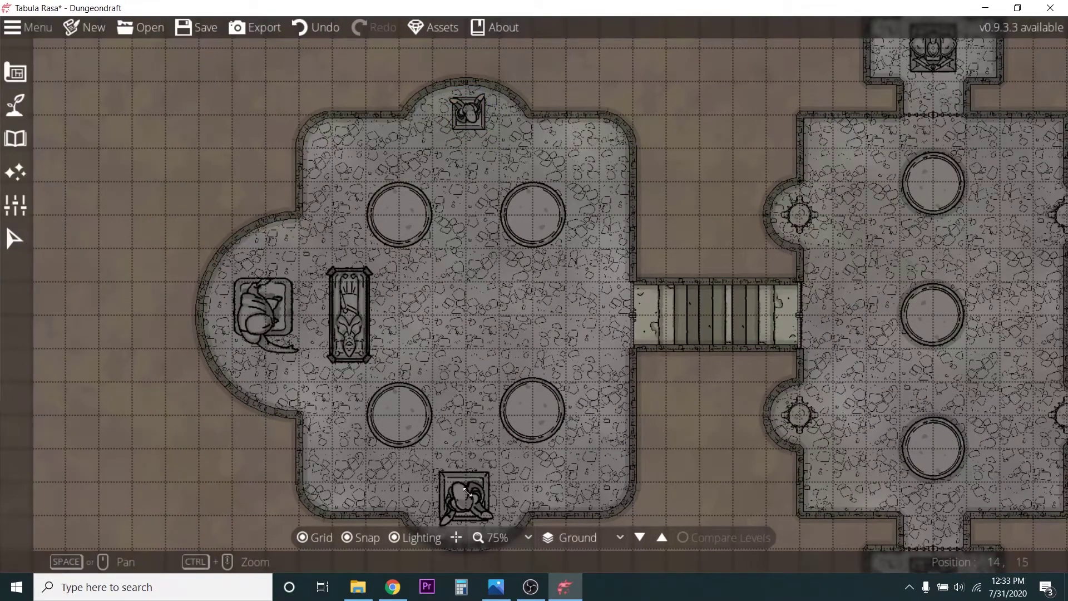
- Shrink the south alcove's statue to a base about one tile wide and centre it in the alcove
{"action": "left_click", "coordinate": [32, 250]}
{"action": "left_click", "coordinate": [477, 489]}
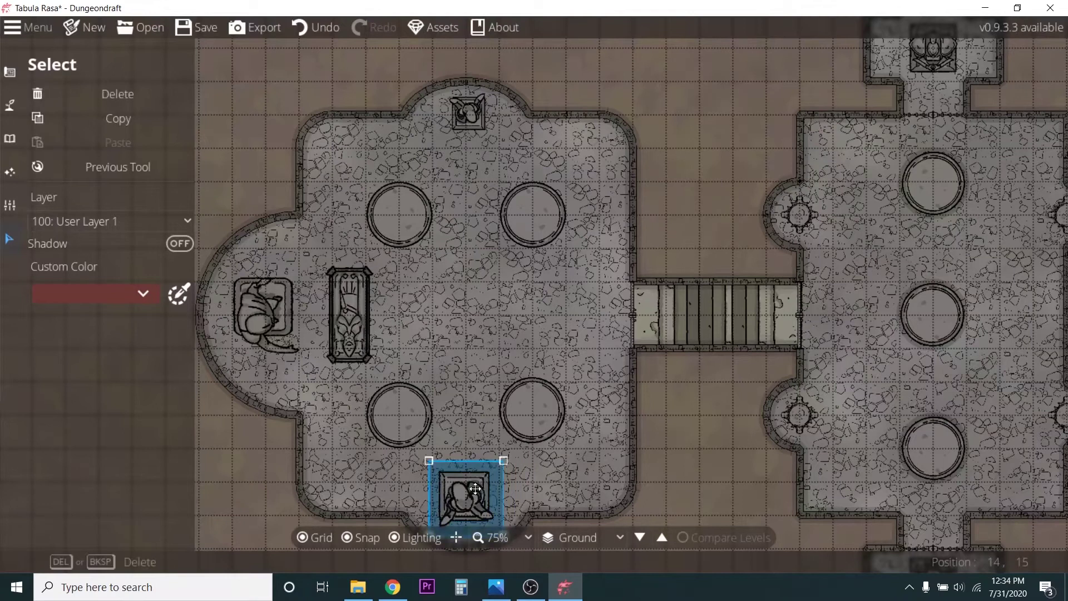
{"action": "scroll", "coordinate": [493, 517], "scroll_direction": "down", "scroll_amount": 5}
{"action": "scroll", "coordinate": [502, 440], "scroll_direction": "up", "scroll_amount": 5}
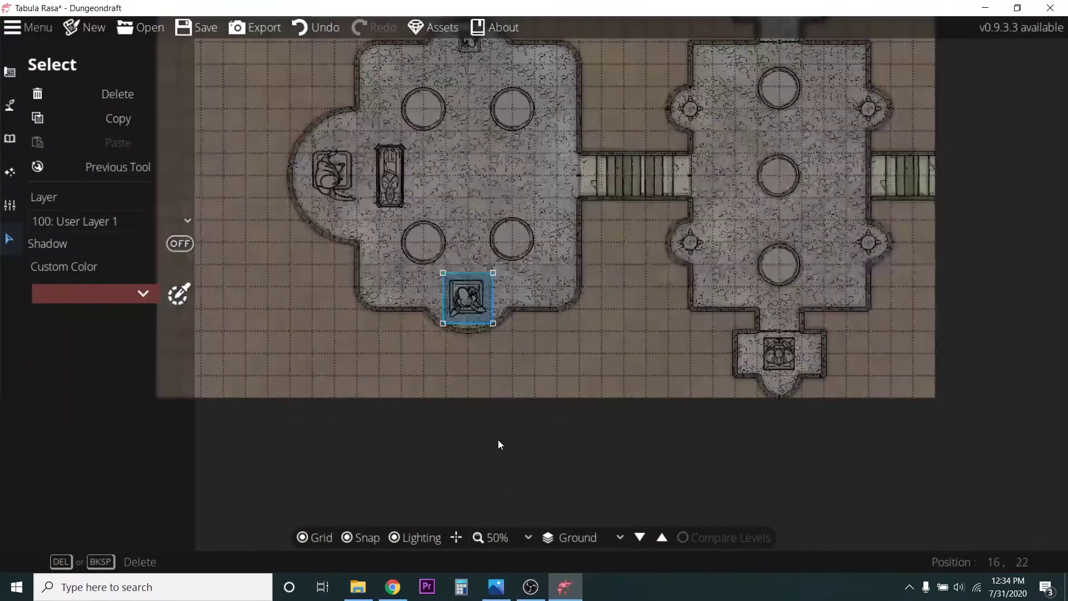
{"action": "left_click_drag", "start_coordinate": [497, 232], "coordinate": [460, 279]}
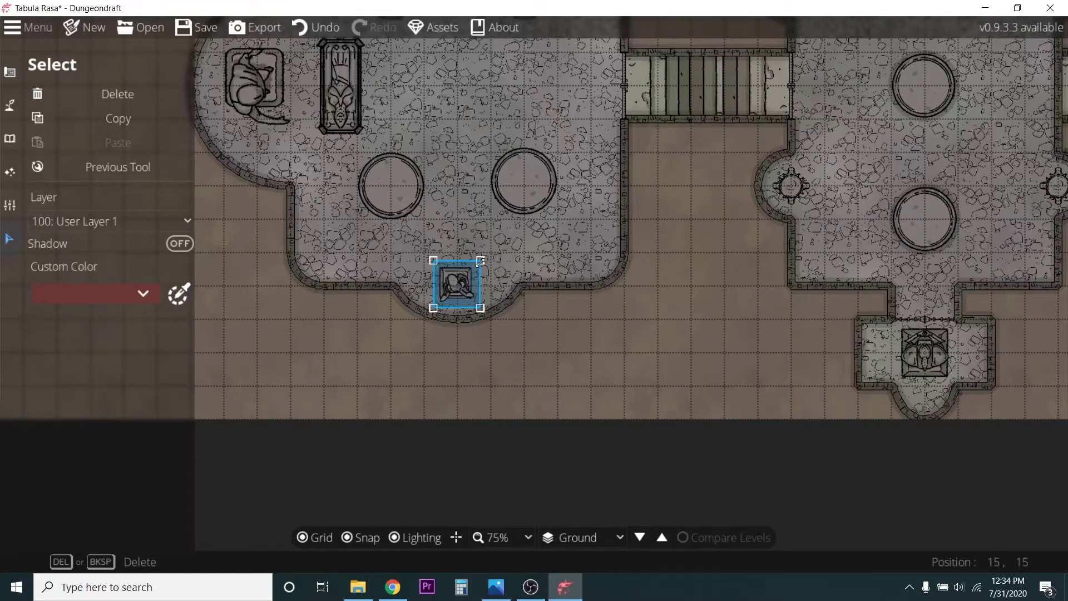
- Replace the south alcove's statue with a copy of the north alcove's horned statue, centred in the south alcove
{"action": "scroll", "coordinate": [480, 261], "scroll_direction": "down", "scroll_amount": 4}
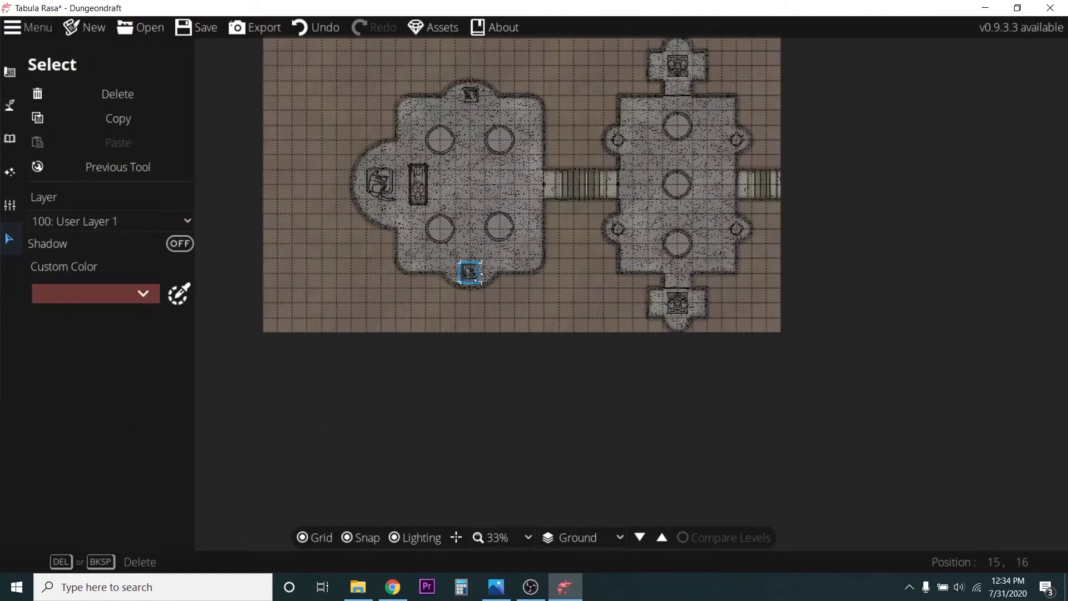
{"action": "left_click", "coordinate": [473, 99]}
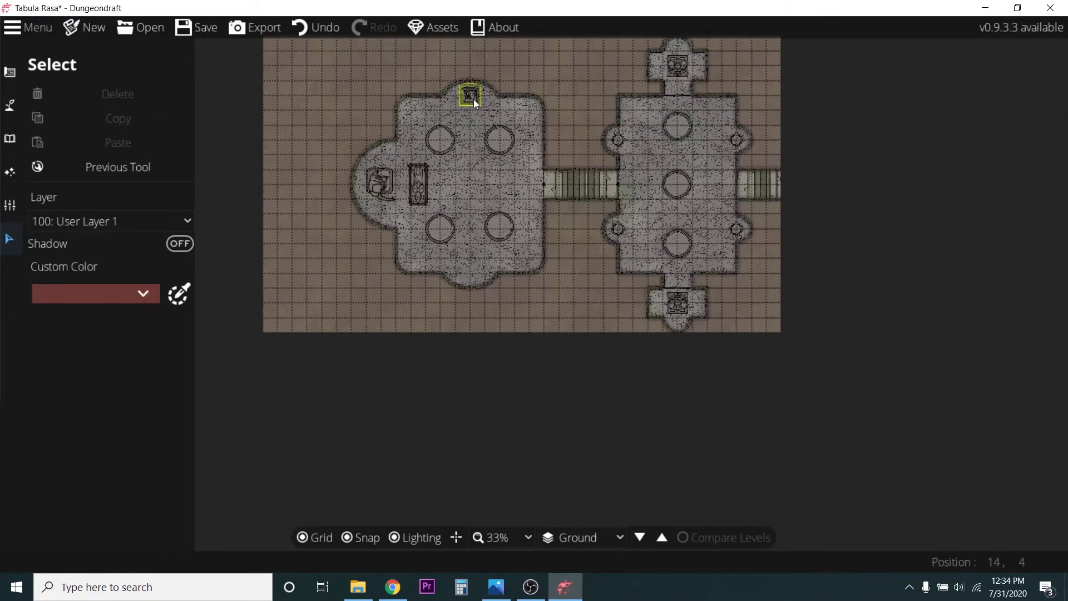
{"action": "scroll", "coordinate": [297, 99], "scroll_direction": "up", "scroll_amount": 1}
{"action": "left_click", "coordinate": [138, 119]}
{"action": "left_click", "coordinate": [131, 146]}
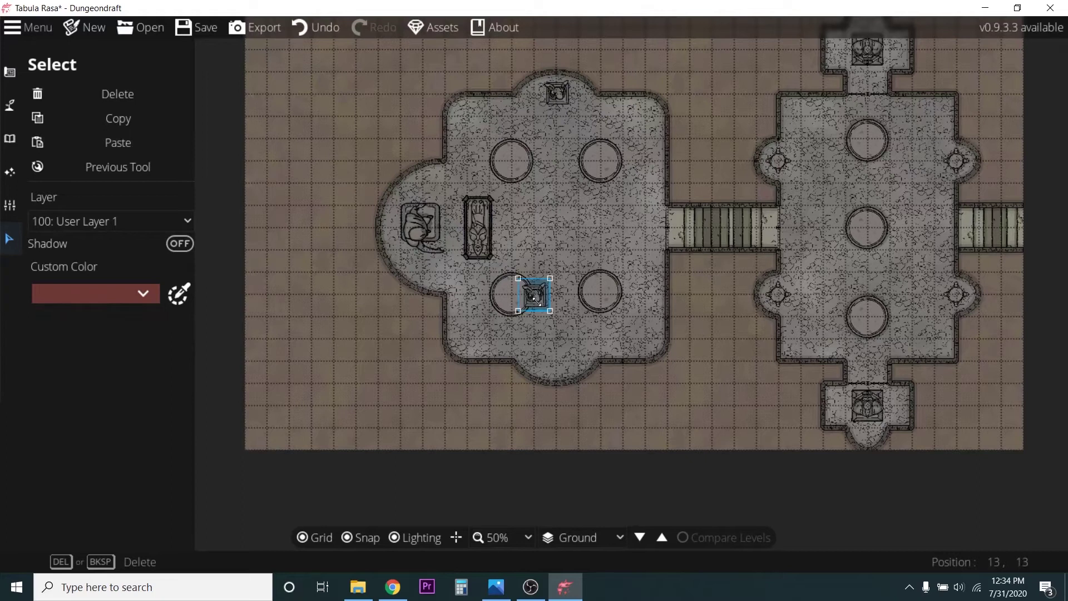
{"action": "scroll", "coordinate": [537, 297], "scroll_direction": "up", "scroll_amount": 3}
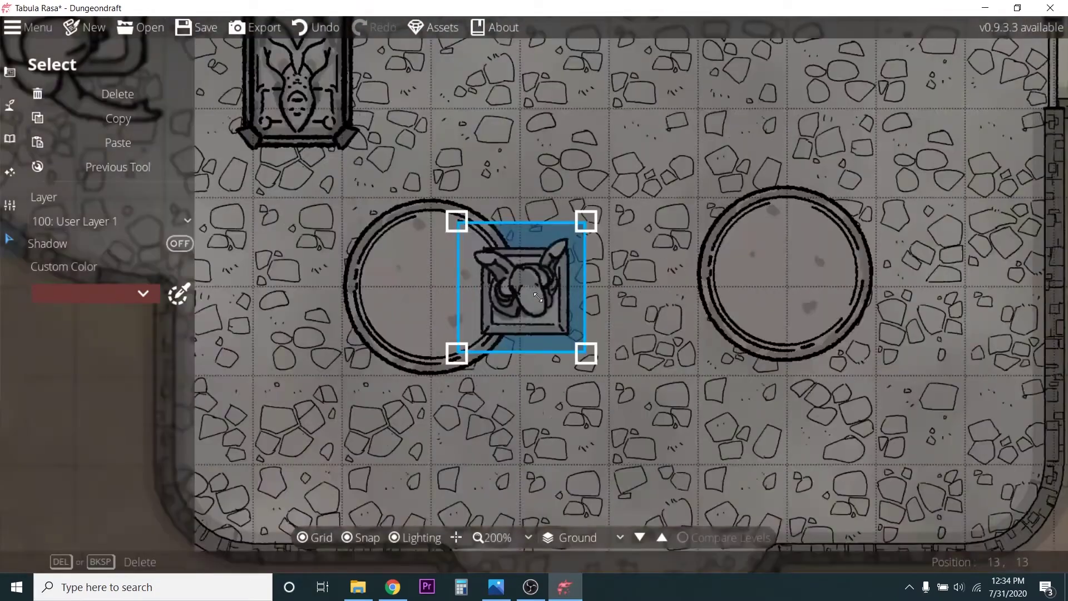
{"action": "left_click_drag", "start_coordinate": [534, 294], "coordinate": [615, 539]}
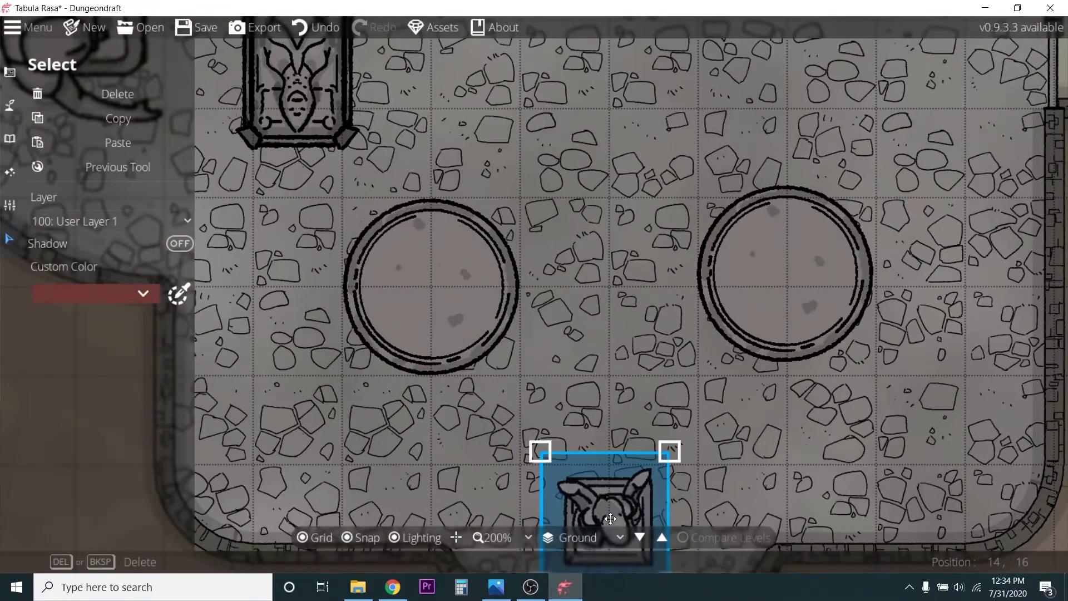
{"action": "scroll", "coordinate": [611, 523], "scroll_direction": "down", "scroll_amount": 2}
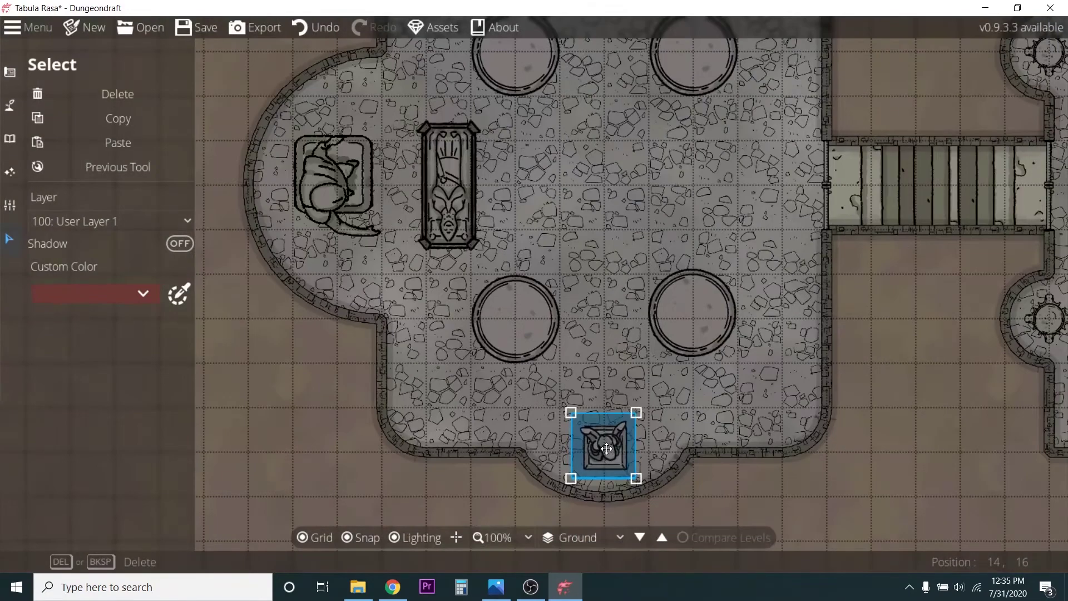
- Place the carved stone sarcophagus just north of the south alcove's statue, at scale 1.3 and rotation 90
{"action": "left_click", "coordinate": [12, 78]}
{"action": "left_click", "coordinate": [12, 78]}
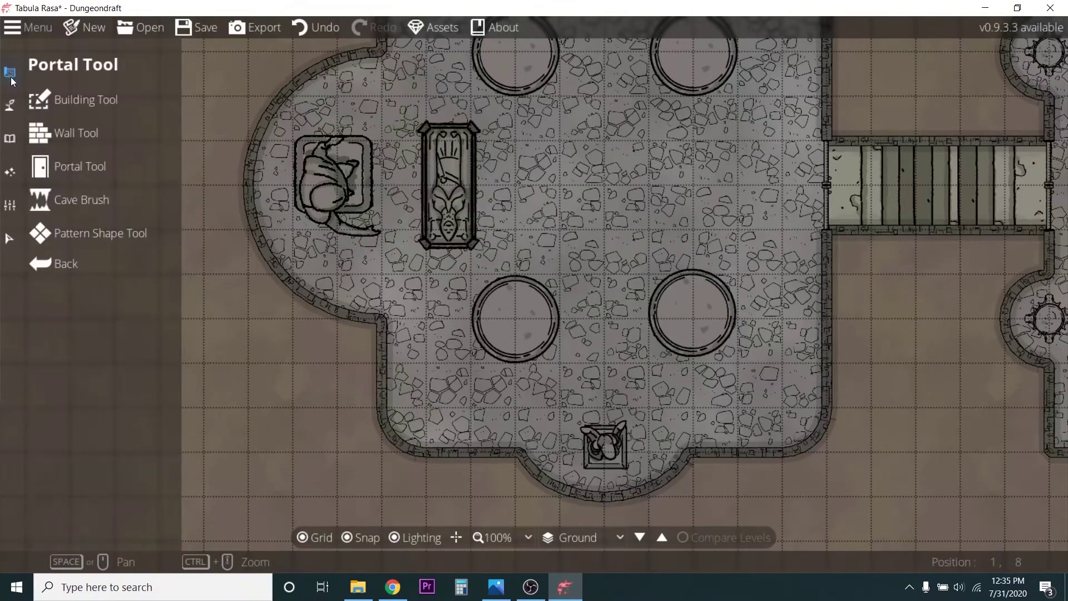
{"action": "left_click", "coordinate": [10, 141]}
{"action": "left_click", "coordinate": [77, 99]}
{"action": "scroll", "coordinate": [141, 508], "scroll_direction": "down", "scroll_amount": 5}
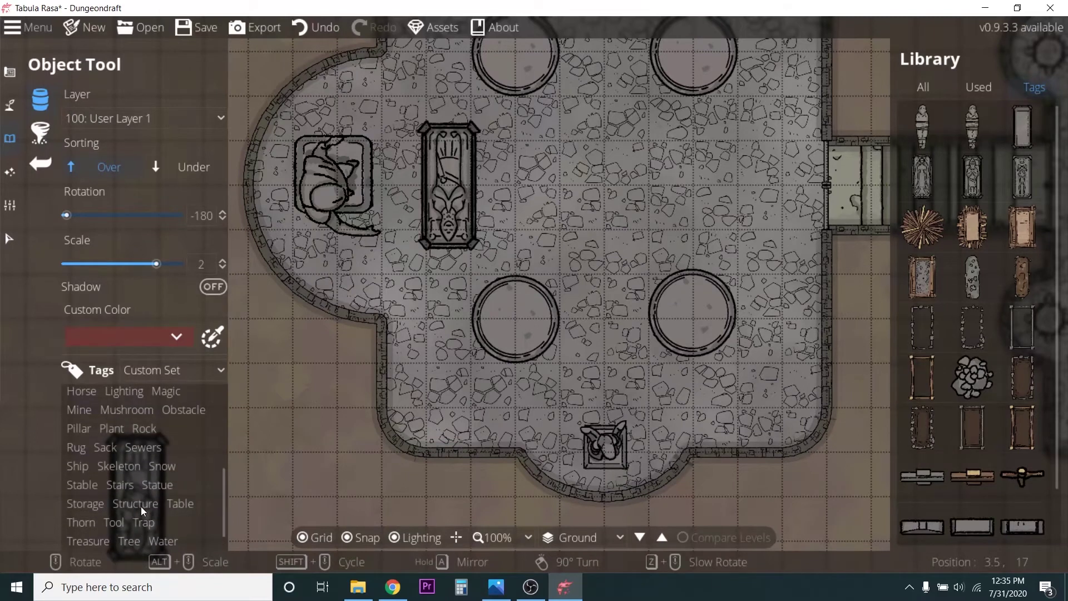
{"action": "scroll", "coordinate": [141, 506], "scroll_direction": "up", "scroll_amount": 3}
{"action": "left_click", "coordinate": [943, 197]}
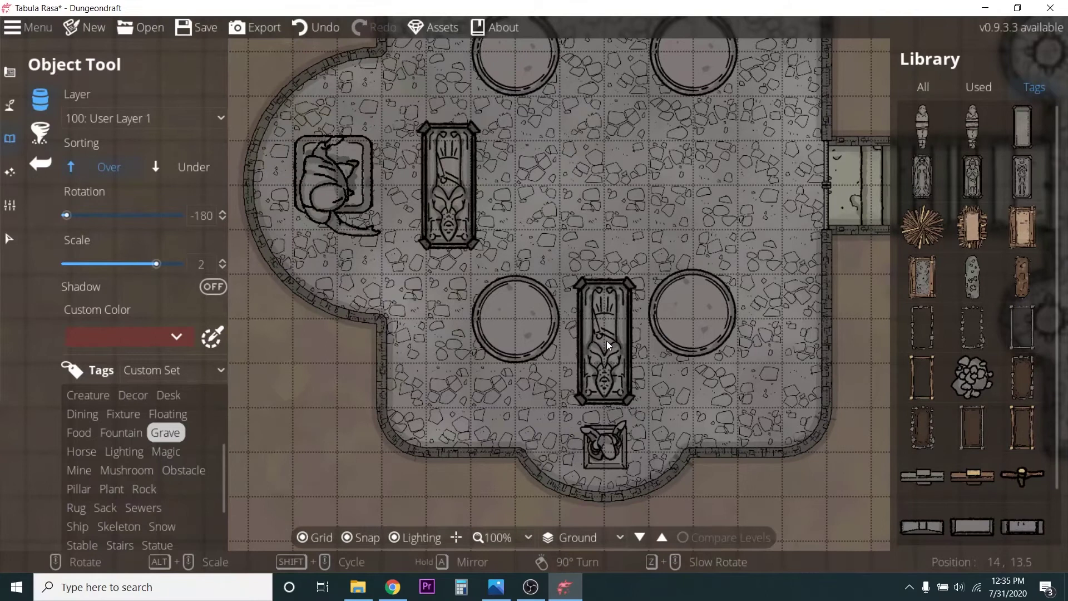
{"action": "scroll", "coordinate": [607, 341], "scroll_direction": "down", "scroll_amount": 7, "text": "alt"}
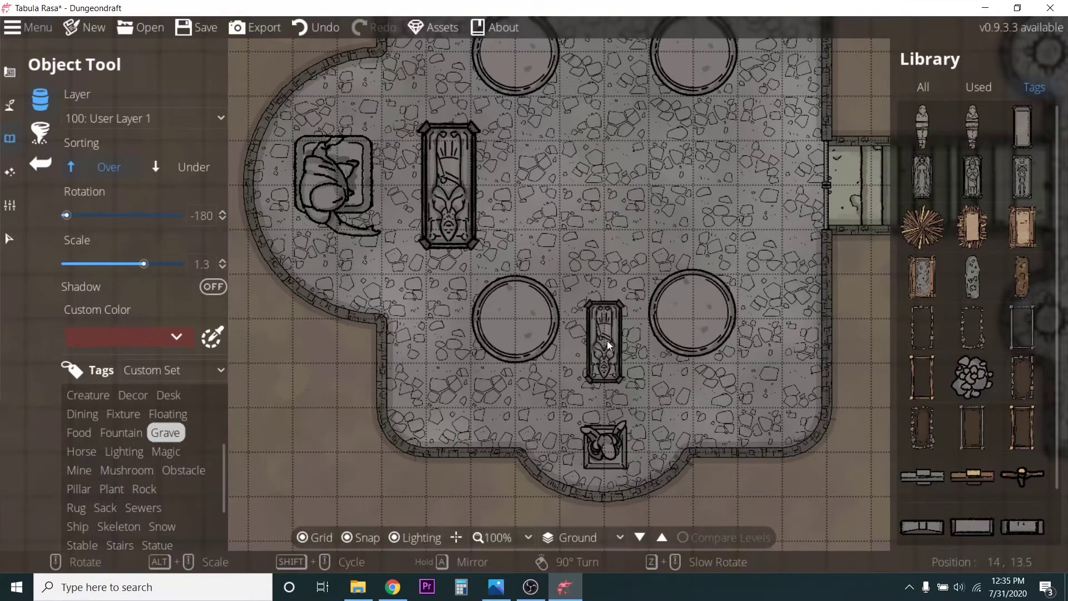
{"action": "scroll", "coordinate": [606, 340], "scroll_direction": "down", "scroll_amount": 6}
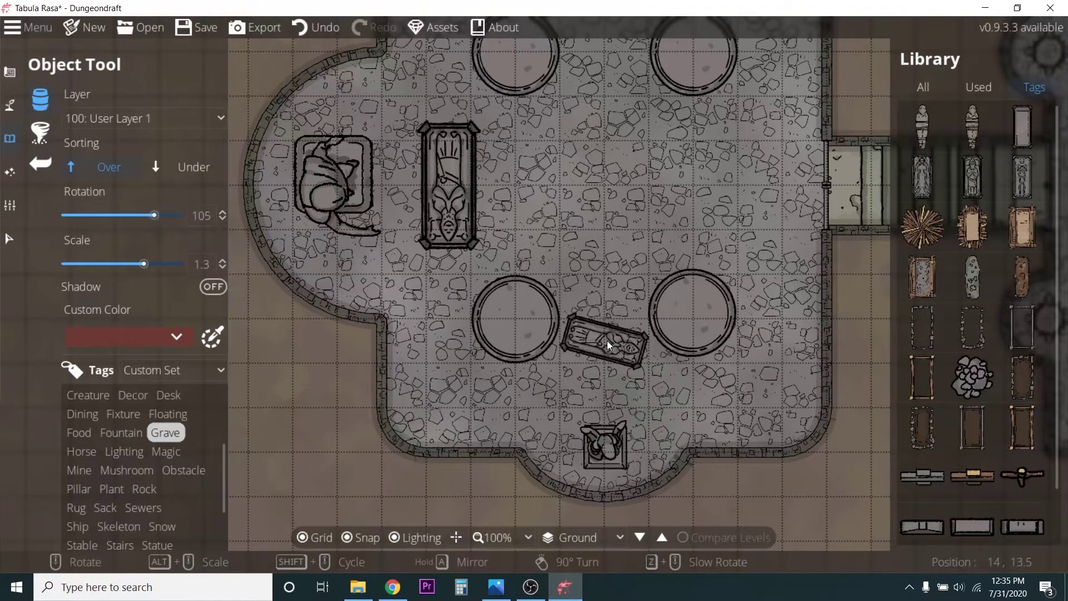
{"action": "left_click", "coordinate": [611, 379]}
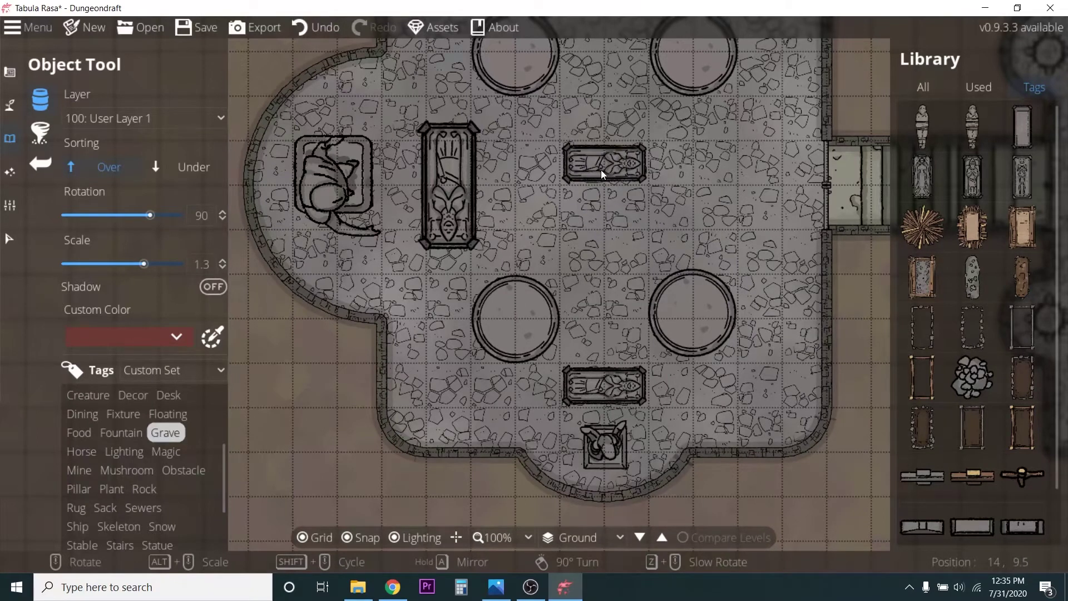
- Place a matching sarcophagus just south of the north alcove's statue and leave the placement tool
{"action": "scroll", "coordinate": [601, 169], "scroll_direction": "down", "scroll_amount": 5}
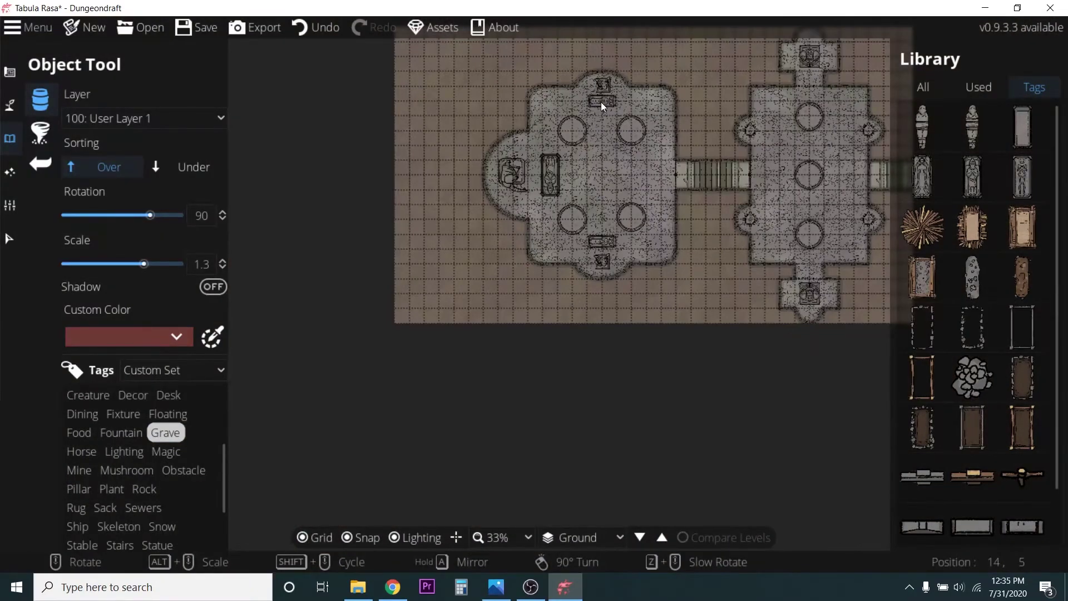
{"action": "left_click", "coordinate": [604, 109]}
{"action": "key", "text": "Escape"}
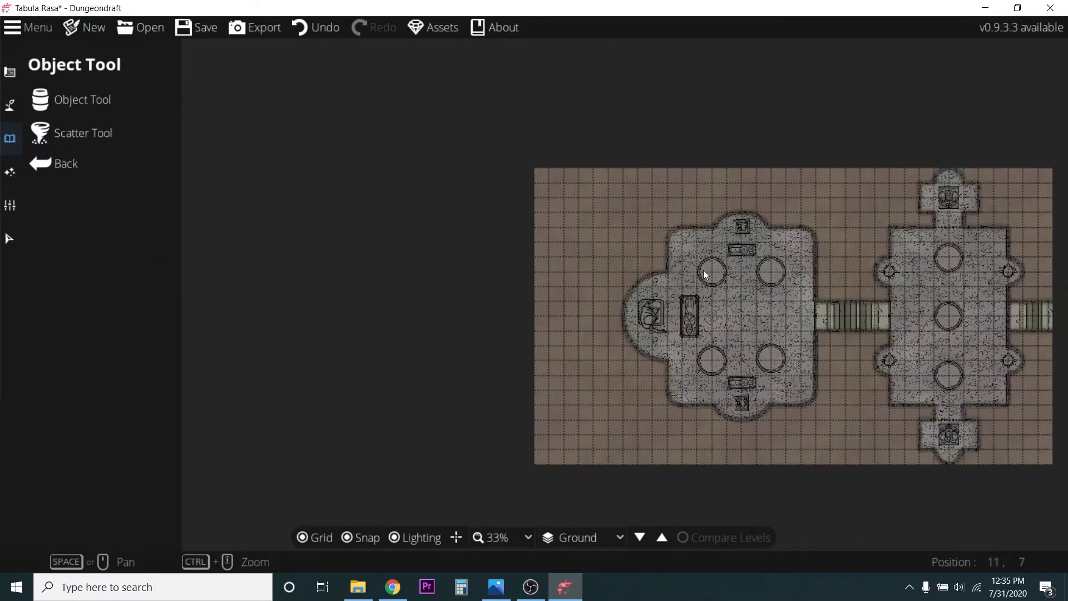
- Draw a walled, stone-floored side room of 2 by 4 tiles with a five-tile-long, one-tile-wide corridor to the rounded room's northwest wall
{"action": "scroll", "coordinate": [662, 201], "scroll_direction": "up", "scroll_amount": 3}
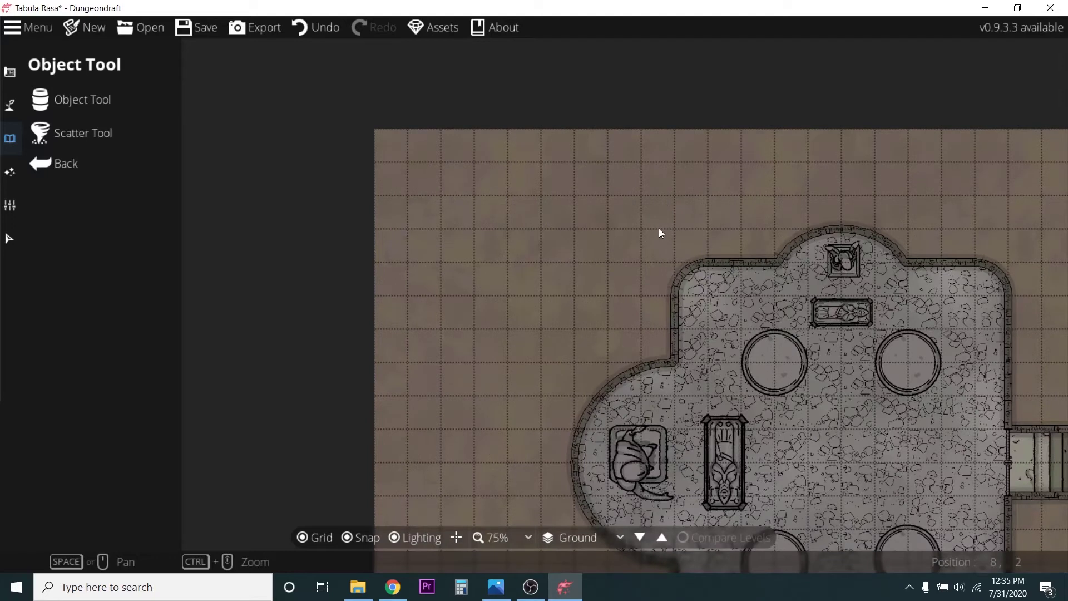
{"action": "scroll", "coordinate": [675, 348], "scroll_direction": "up", "scroll_amount": 1}
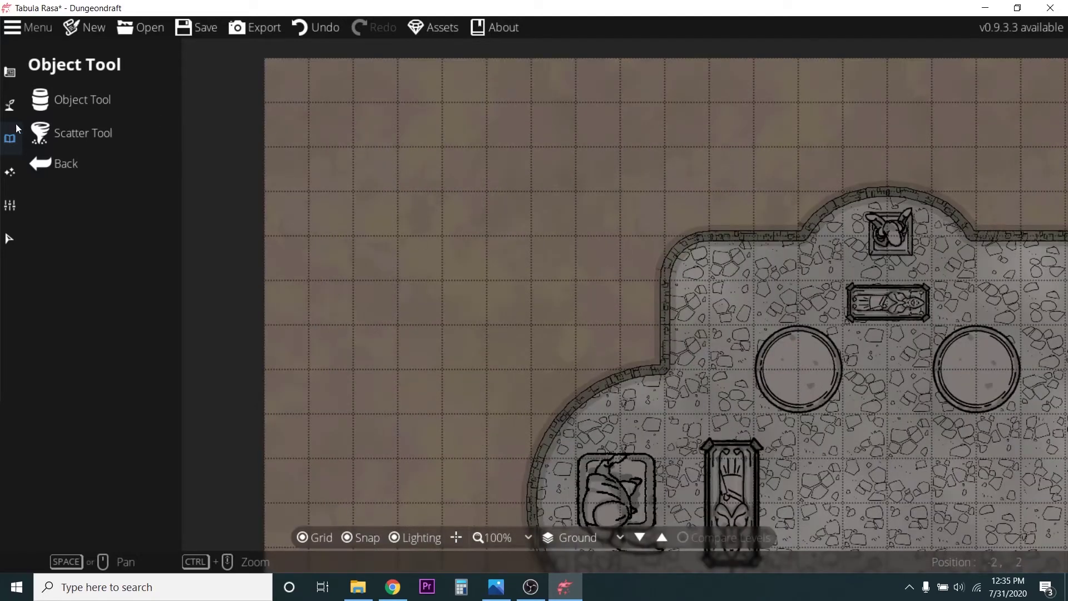
{"action": "left_click", "coordinate": [15, 72]}
{"action": "left_click", "coordinate": [85, 109]}
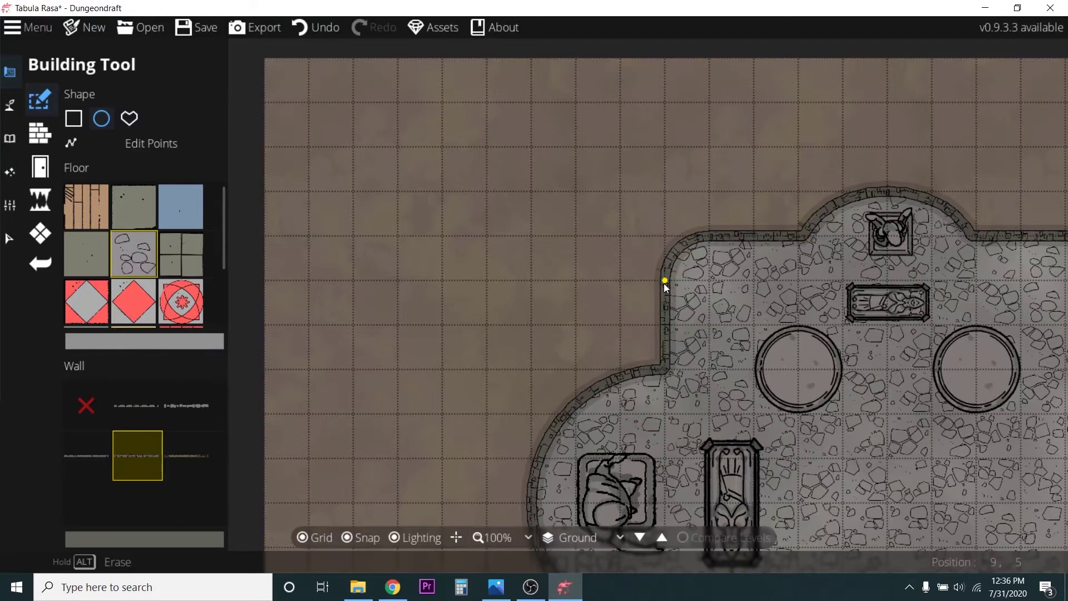
{"action": "left_click", "coordinate": [129, 118]}
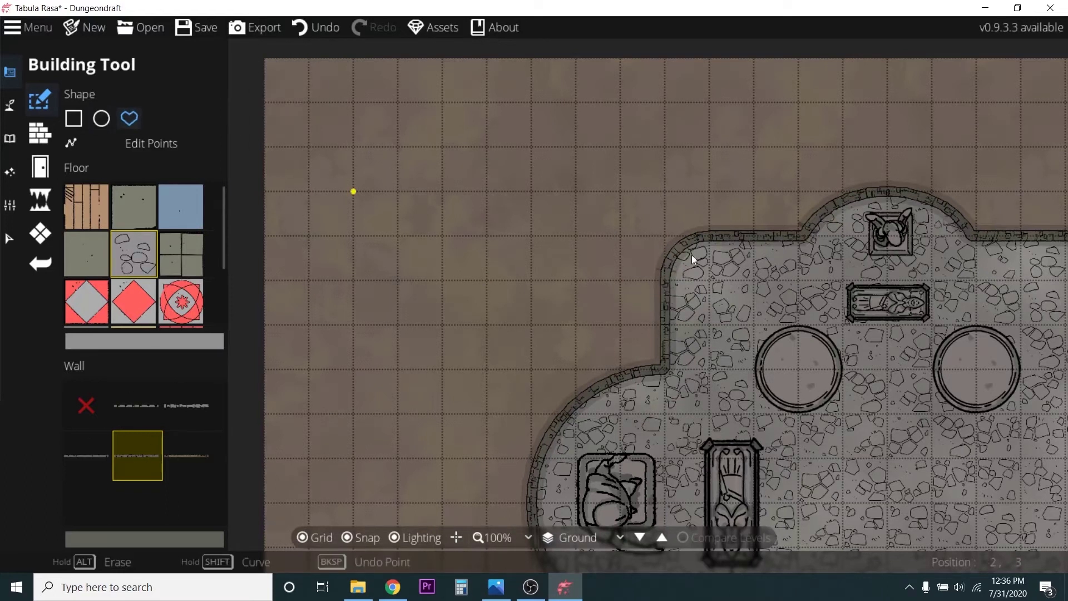
{"action": "left_click", "coordinate": [665, 280]}
{"action": "left_click", "coordinate": [443, 282]}
{"action": "left_click", "coordinate": [439, 191]}
{"action": "left_click", "coordinate": [354, 193]}
{"action": "left_click", "coordinate": [353, 369]}
{"action": "left_click", "coordinate": [442, 369]}
{"action": "left_click", "coordinate": [442, 325]}
{"action": "left_click", "coordinate": [665, 324]}
{"action": "left_click", "coordinate": [665, 281]}
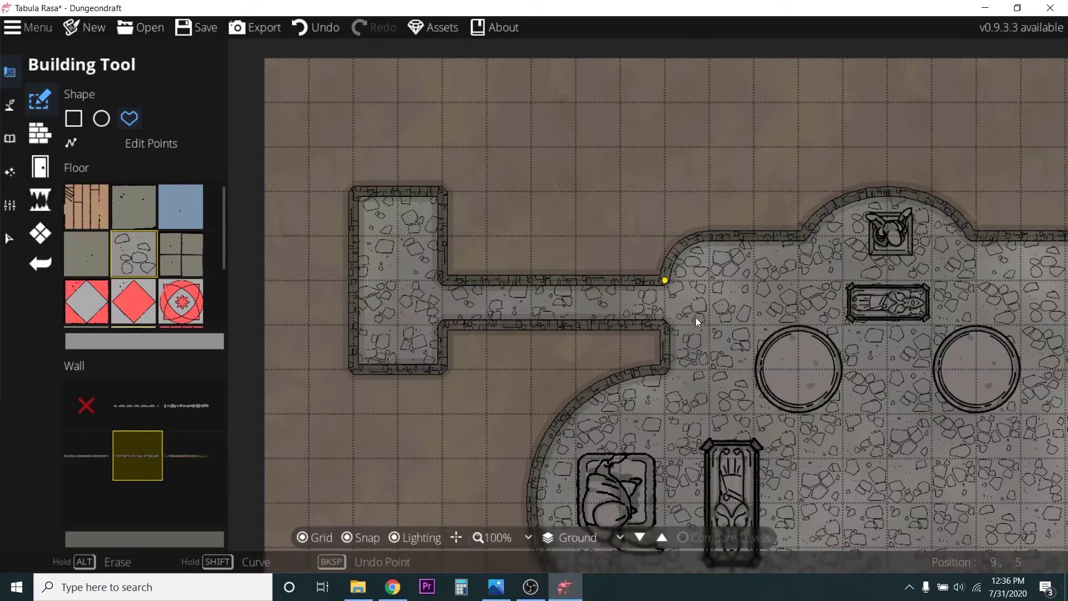
- Try to close the corridor's mouth with a one-tile wall segment, and undo both that wall and the side room
{"action": "left_click", "coordinate": [40, 167]}
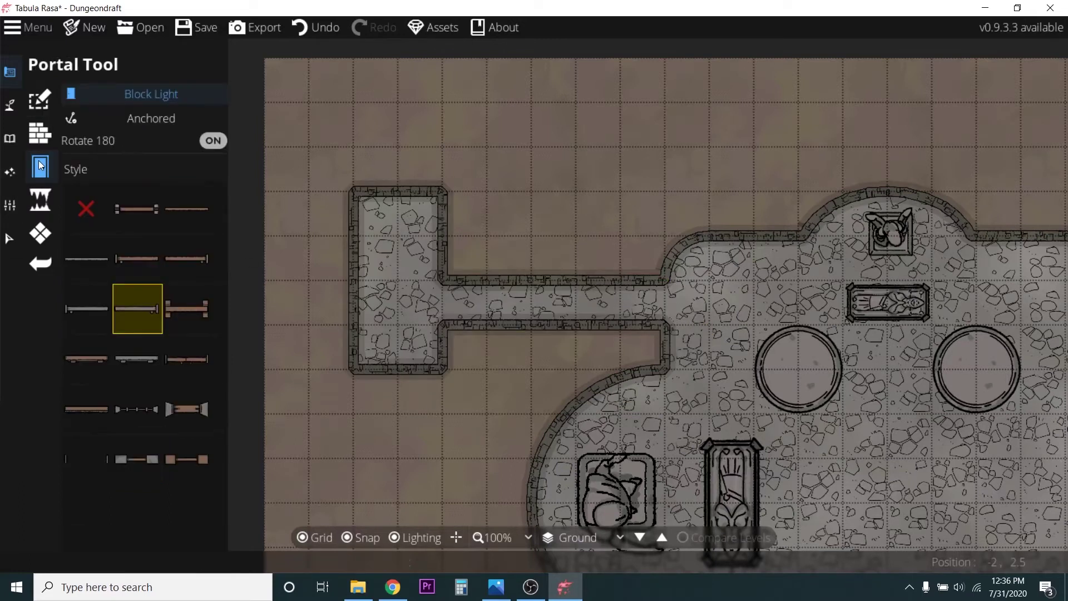
{"action": "left_click", "coordinate": [40, 134]}
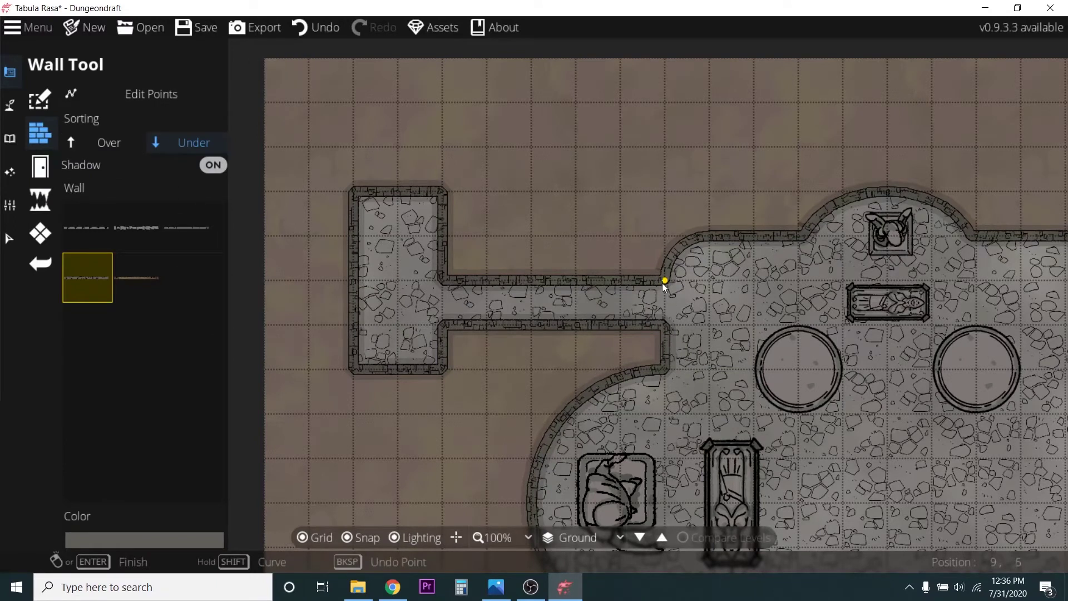
{"action": "left_click", "coordinate": [664, 323]}
{"action": "right_click", "coordinate": [664, 323]}
{"action": "scroll", "coordinate": [684, 294], "scroll_direction": "up", "scroll_amount": 4}
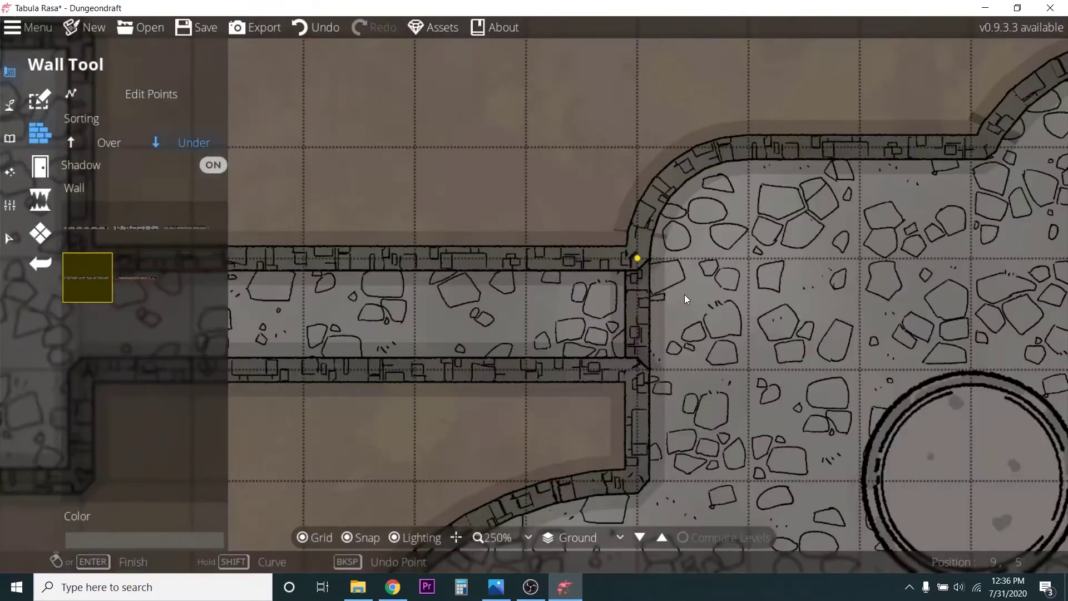
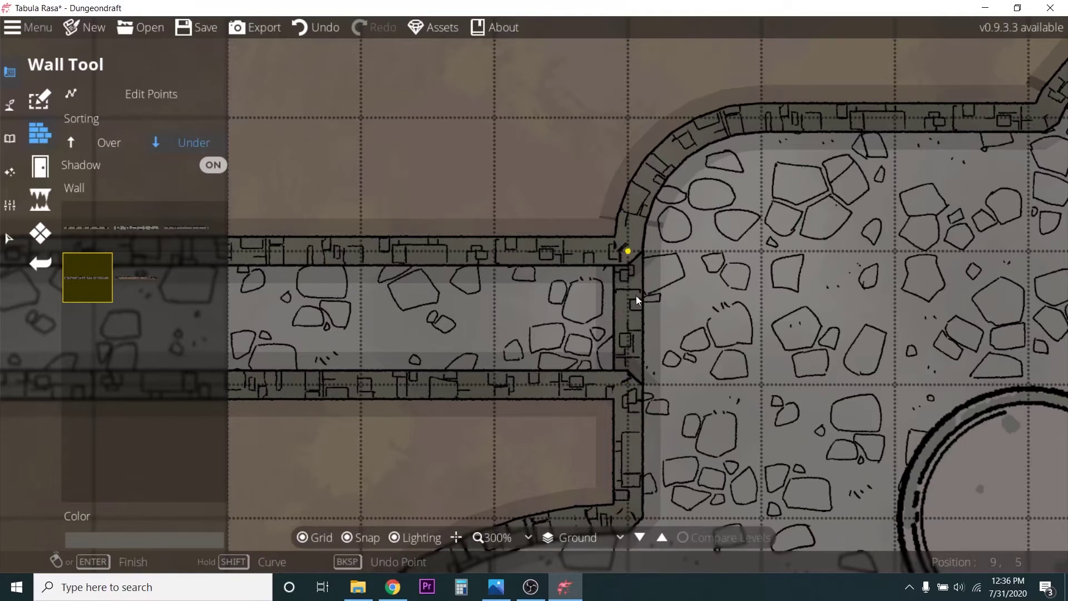
{"action": "scroll", "coordinate": [637, 294], "scroll_direction": "down", "scroll_amount": 5}
{"action": "key", "text": "ctrl+z"}
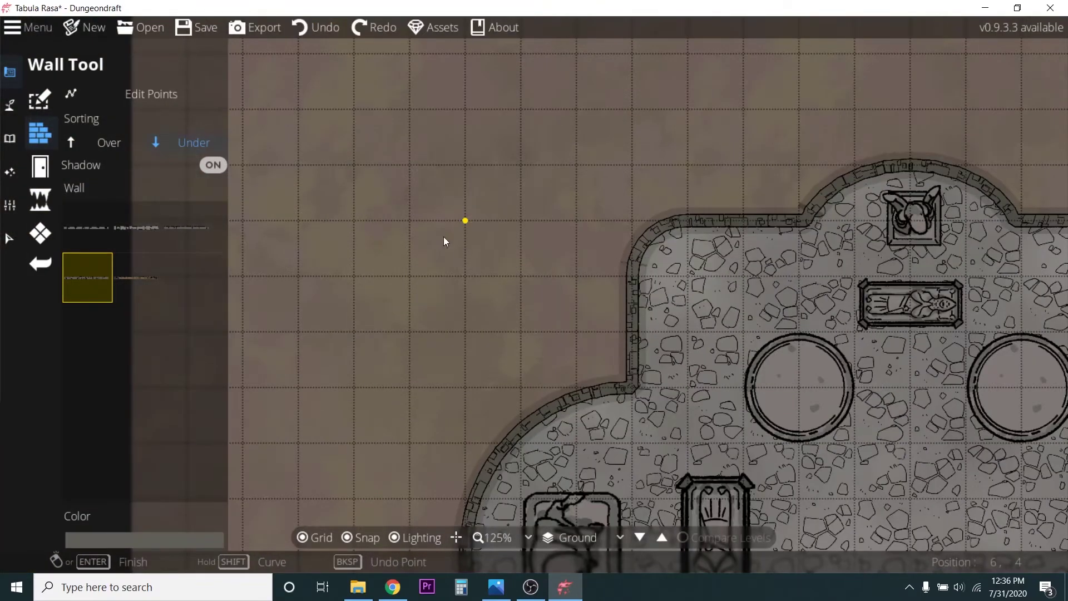
- Draw walls for a 3 by 3 tile side room with a three-tile-long, one-tile-wide corridor meeting the rounded room's northwest wall
{"action": "left_click", "coordinate": [631, 332]}
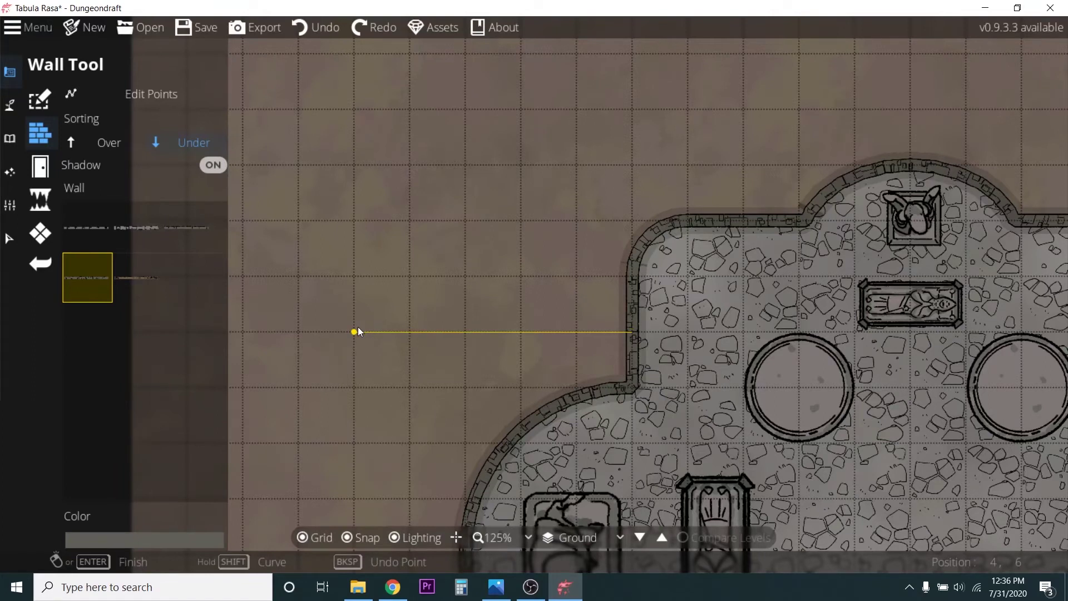
{"action": "left_click", "coordinate": [304, 332]}
{"action": "left_click", "coordinate": [297, 164]}
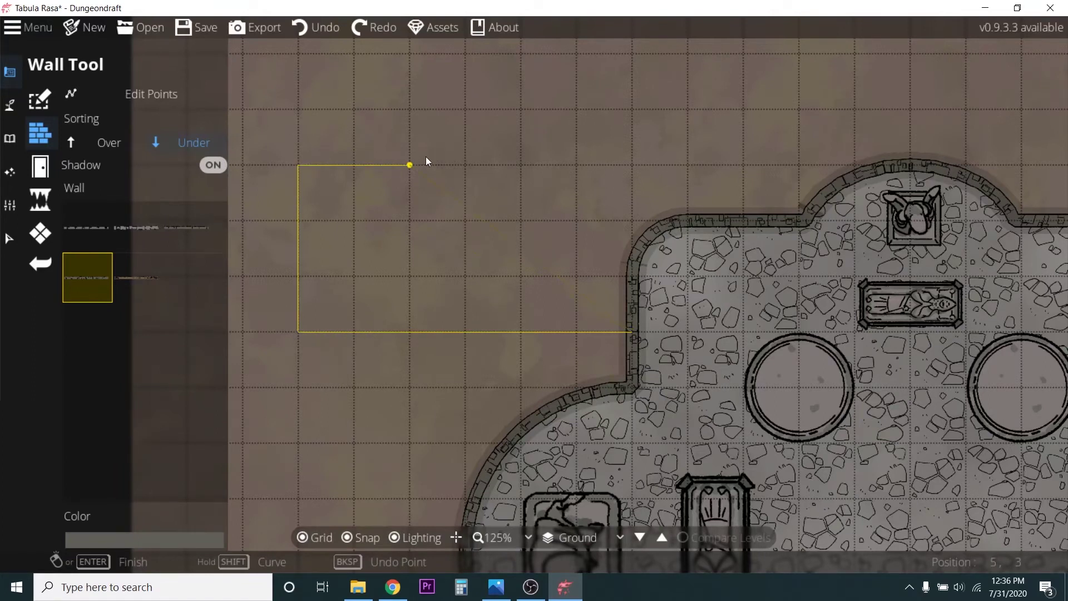
{"action": "left_click", "coordinate": [464, 164]}
{"action": "left_click", "coordinate": [475, 275]}
{"action": "double_click", "coordinate": [625, 273]}
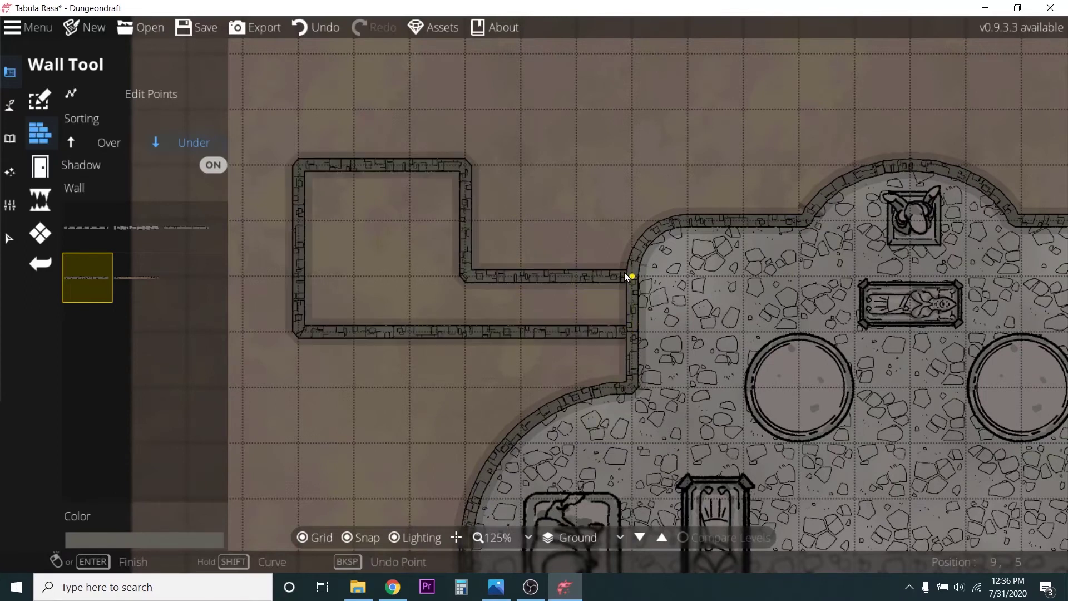
- Edit the side room's wall points to extend its two western tiles one tile south, with a corner where the corridor's south wall starts
{"action": "scroll", "coordinate": [362, 325], "scroll_direction": "down", "scroll_amount": 5}
{"action": "scroll", "coordinate": [363, 326], "scroll_direction": "up", "scroll_amount": 1}
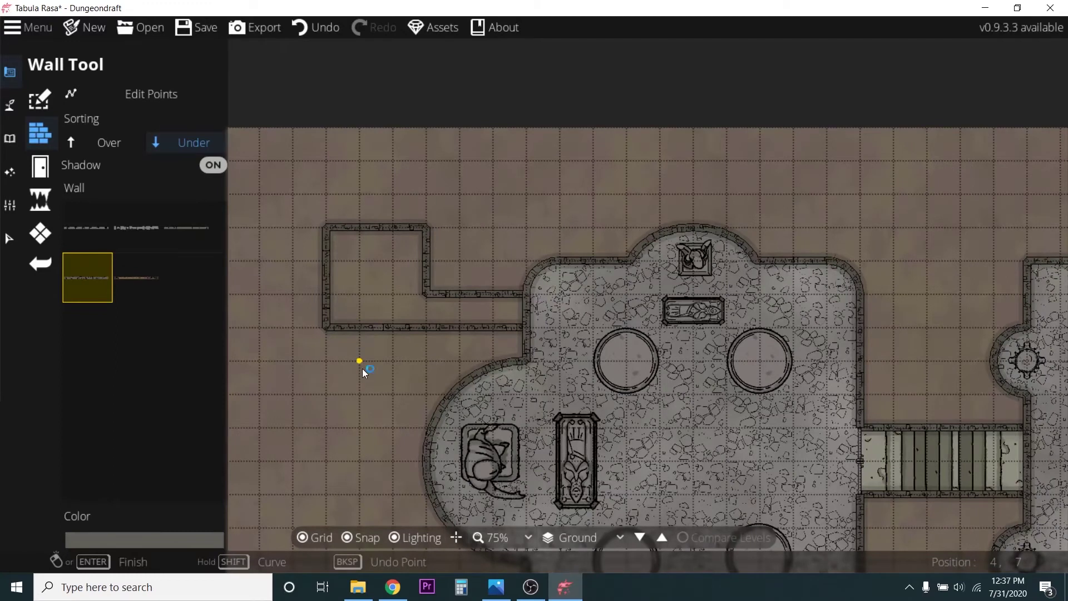
{"action": "left_click", "coordinate": [40, 101]}
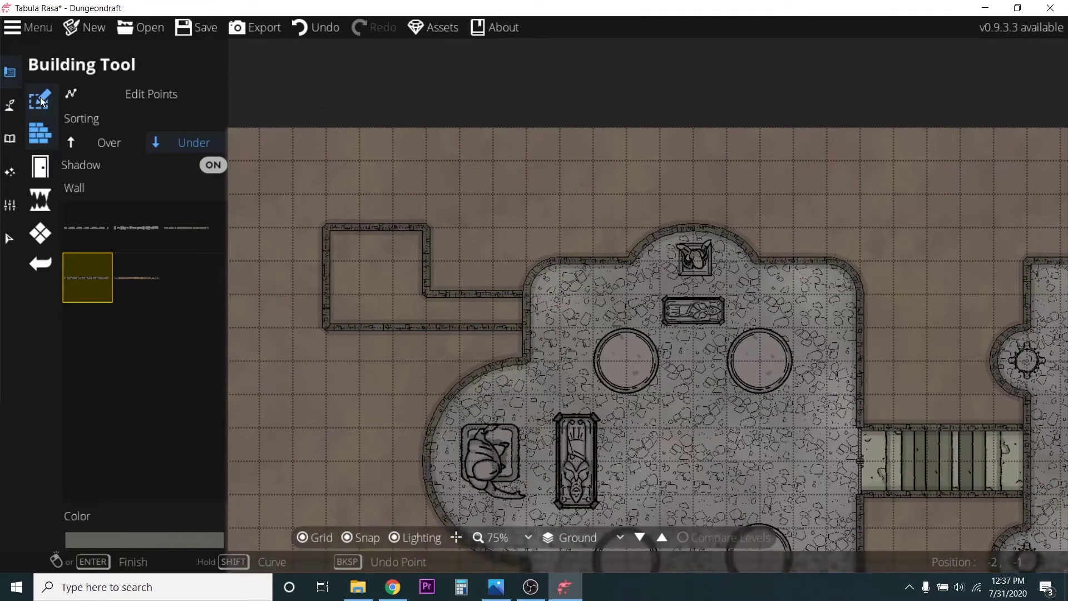
{"action": "left_click", "coordinate": [41, 133]}
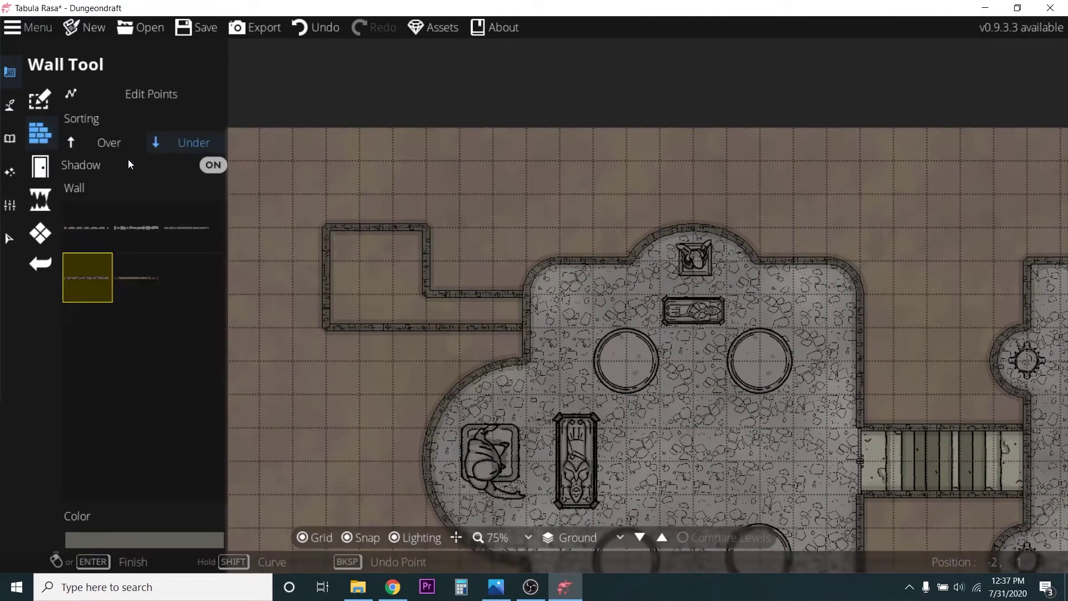
{"action": "left_click", "coordinate": [166, 92]}
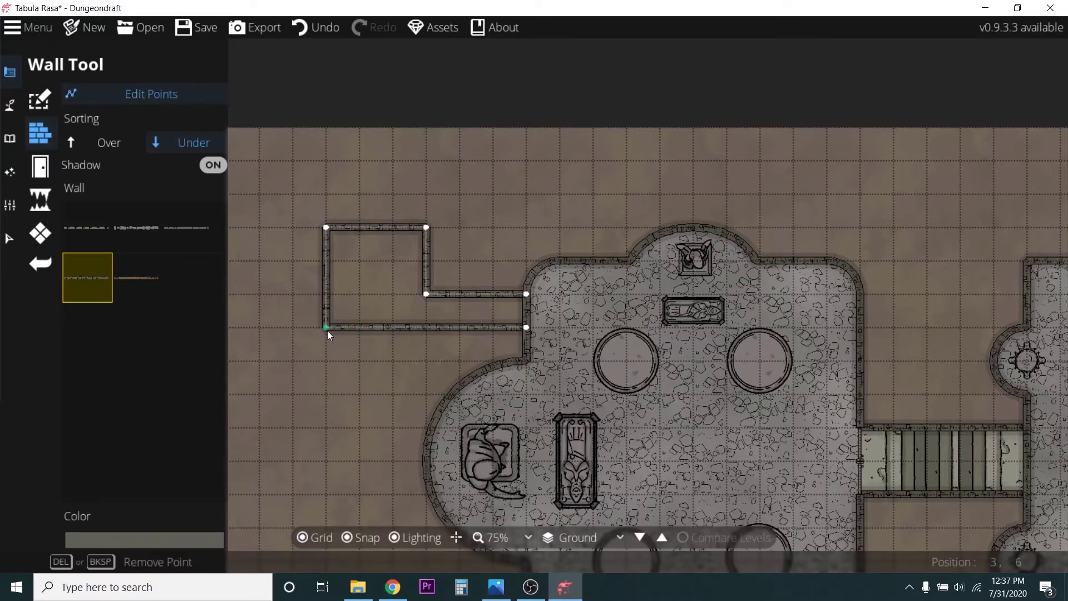
{"action": "mouse_move", "coordinate": [391, 331]}
{"action": "left_mouse_down"}
{"action": "mouse_move", "coordinate": [393, 351]}
{"action": "mouse_move", "coordinate": [425, 331]}
{"action": "mouse_move", "coordinate": [405, 329]}
{"action": "left_mouse_up"}
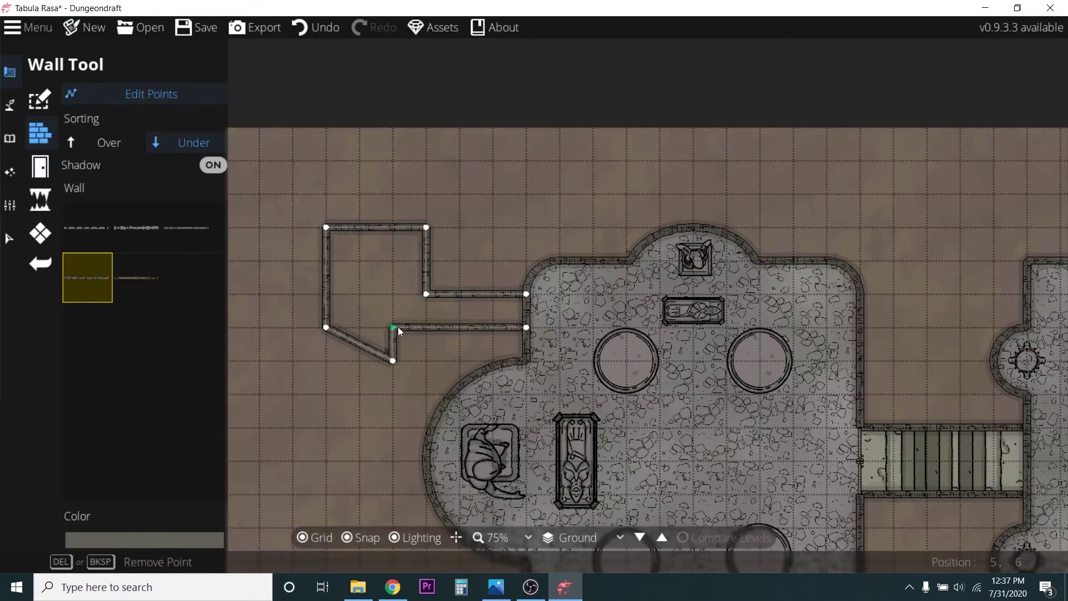
{"action": "left_click_drag", "start_coordinate": [328, 330], "coordinate": [328, 348]}
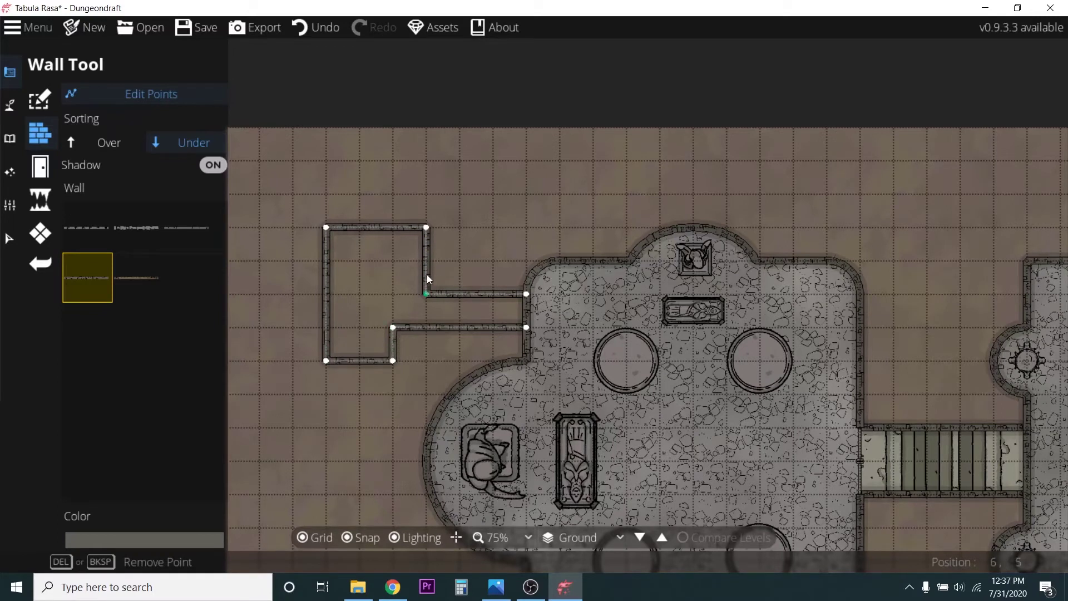
- Move the side room's east and west walls one tile west, forming a 3 by 4 tile room with a four-tile-long corridor
{"action": "left_click_drag", "start_coordinate": [413, 290], "coordinate": [405, 289]}
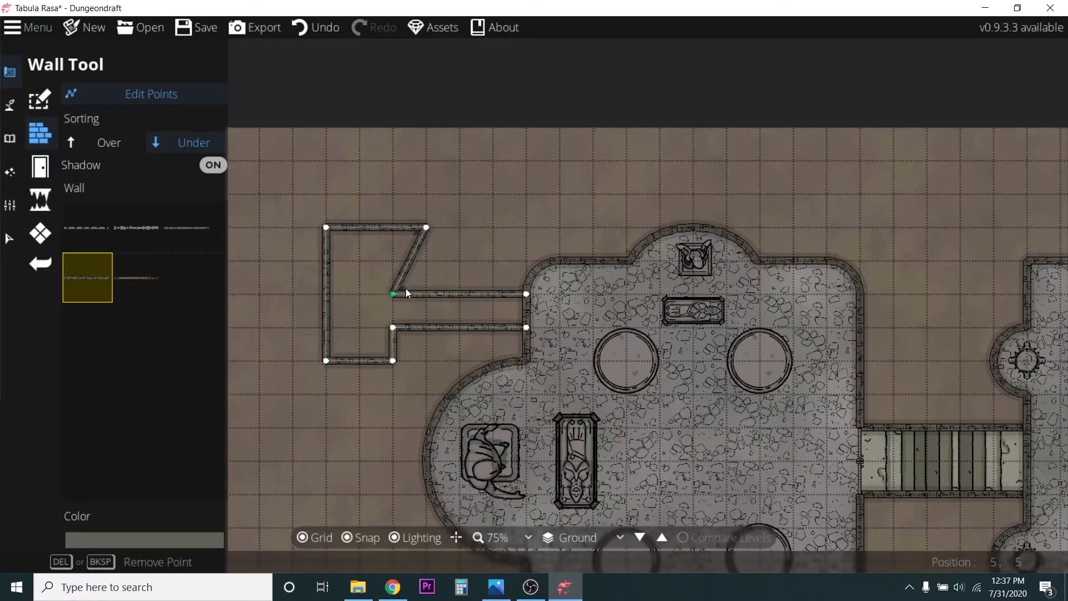
{"action": "left_click_drag", "start_coordinate": [428, 227], "coordinate": [390, 228]}
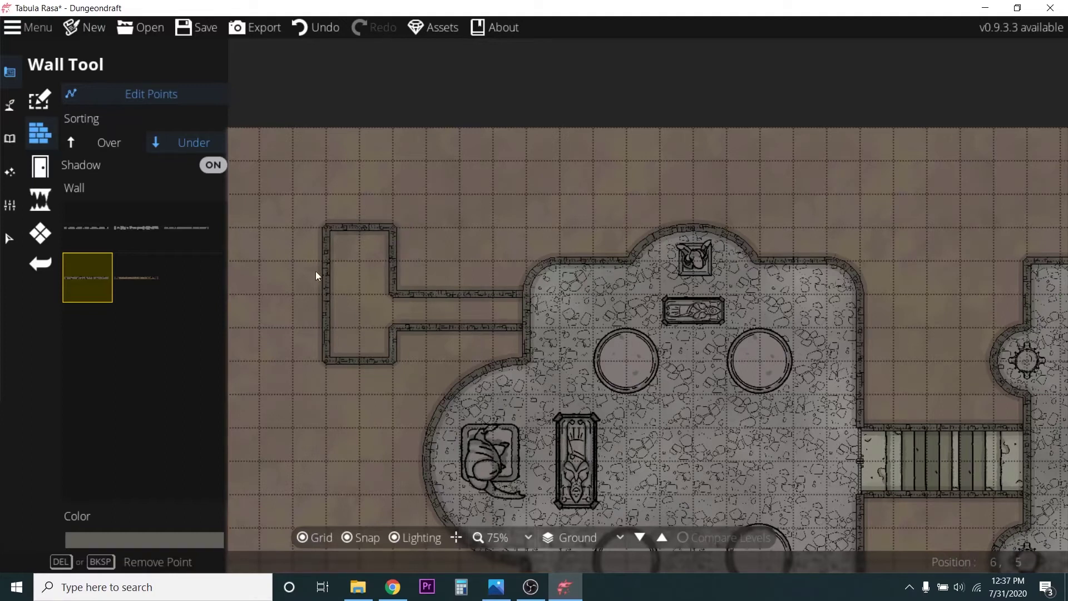
{"action": "left_click_drag", "start_coordinate": [325, 226], "coordinate": [297, 231]}
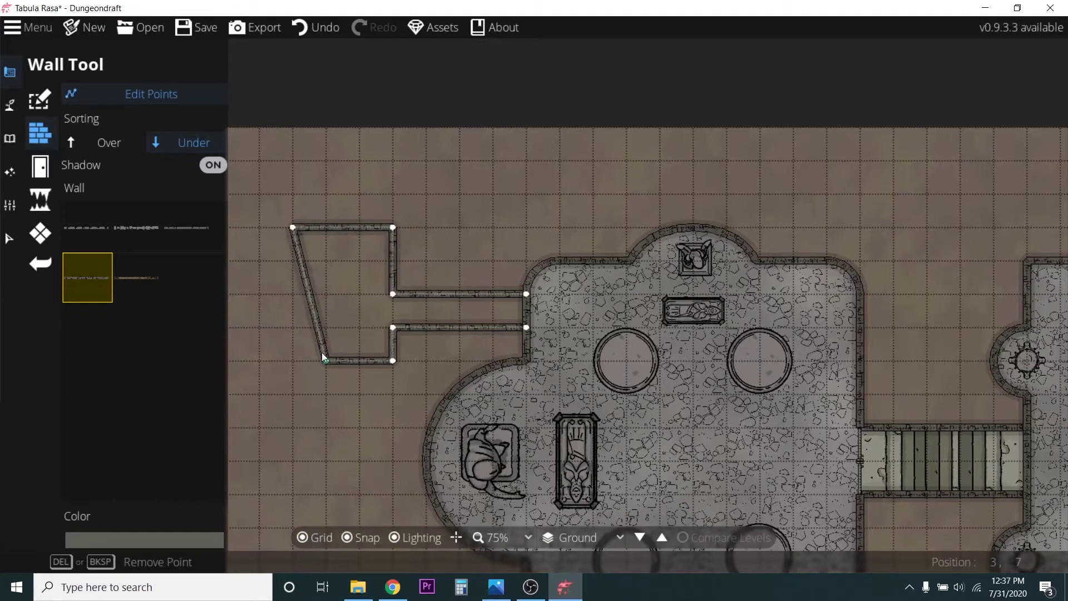
{"action": "left_click_drag", "start_coordinate": [325, 362], "coordinate": [301, 361]}
{"action": "left_click", "coordinate": [403, 393]}
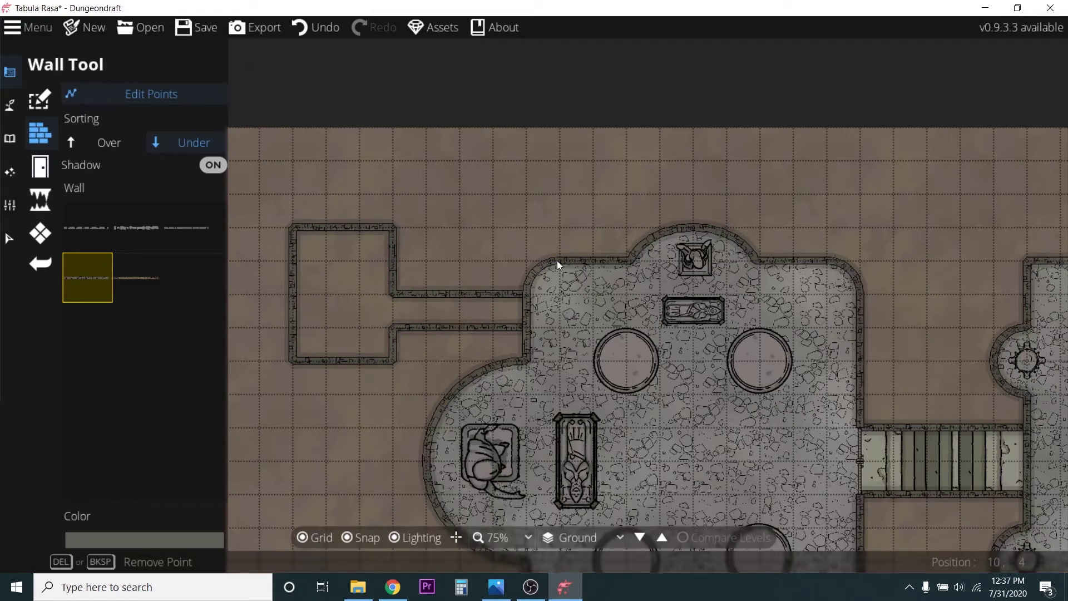
- Fill the side room and its four-tile corridor with the grey cobblestone pattern using two rectangular pattern shapes
{"action": "left_click", "coordinate": [47, 204]}
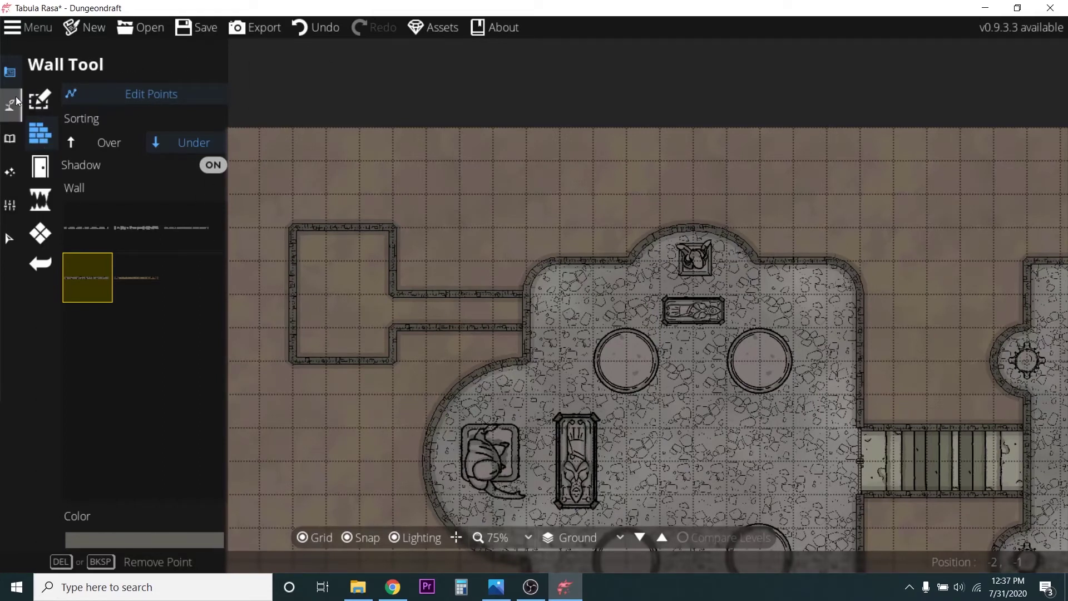
{"action": "left_click", "coordinate": [40, 233]}
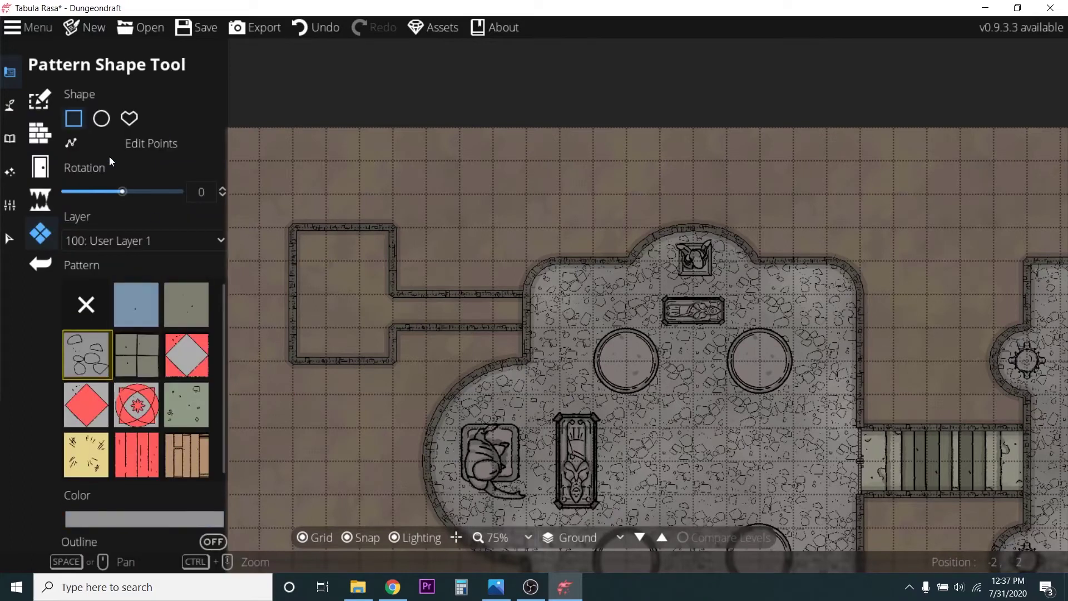
{"action": "left_click_drag", "start_coordinate": [297, 229], "coordinate": [388, 350]}
{"action": "left_click_drag", "start_coordinate": [394, 294], "coordinate": [523, 328]}
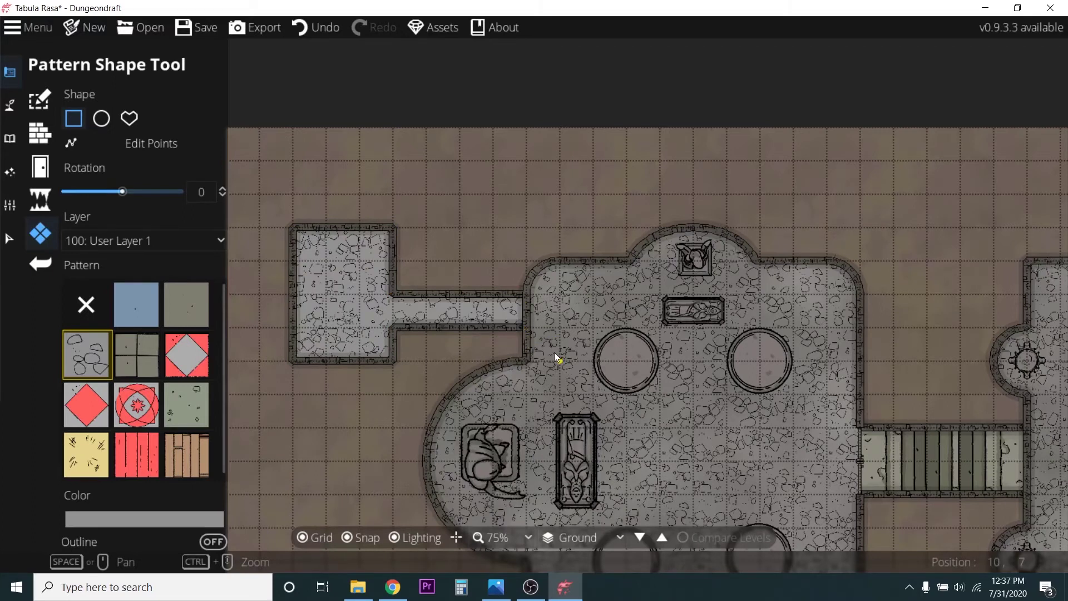
{"action": "scroll", "coordinate": [560, 330], "scroll_direction": "up", "scroll_amount": 3}
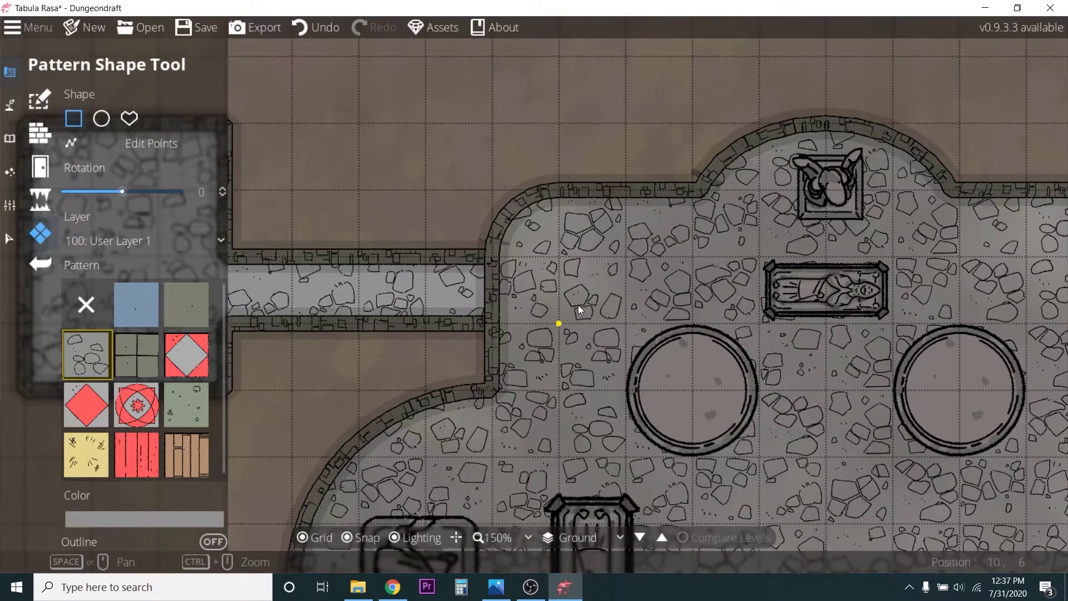
- Place a freestanding door rotated -90 degrees where the side room meets its corridor, replacing a first attempt at 90 degrees
{"action": "scroll", "coordinate": [584, 294], "scroll_direction": "down", "scroll_amount": 4}
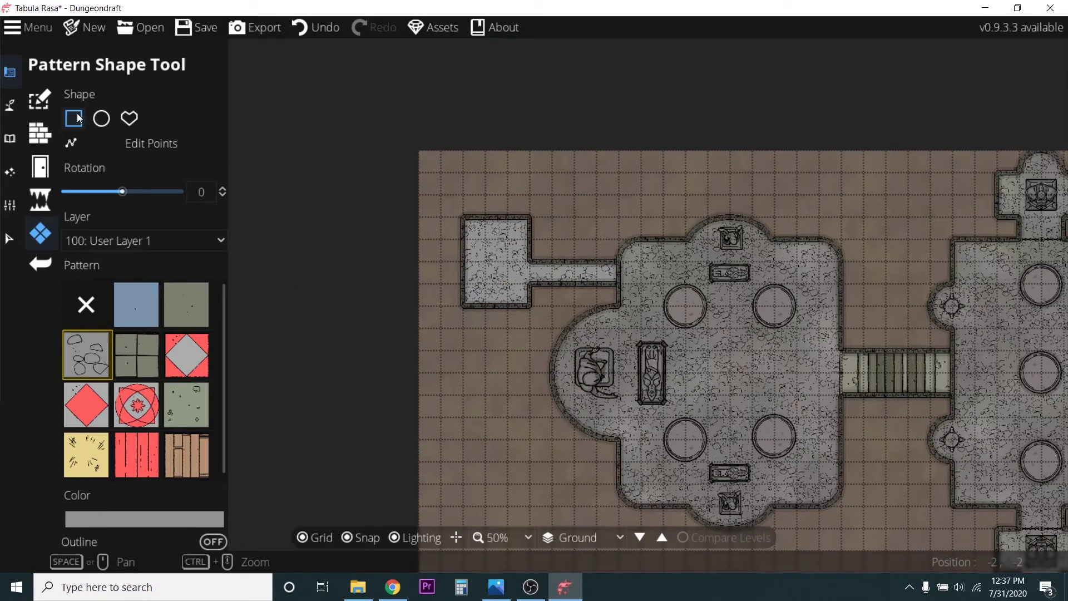
{"action": "left_click", "coordinate": [48, 100]}
{"action": "left_click", "coordinate": [48, 168]}
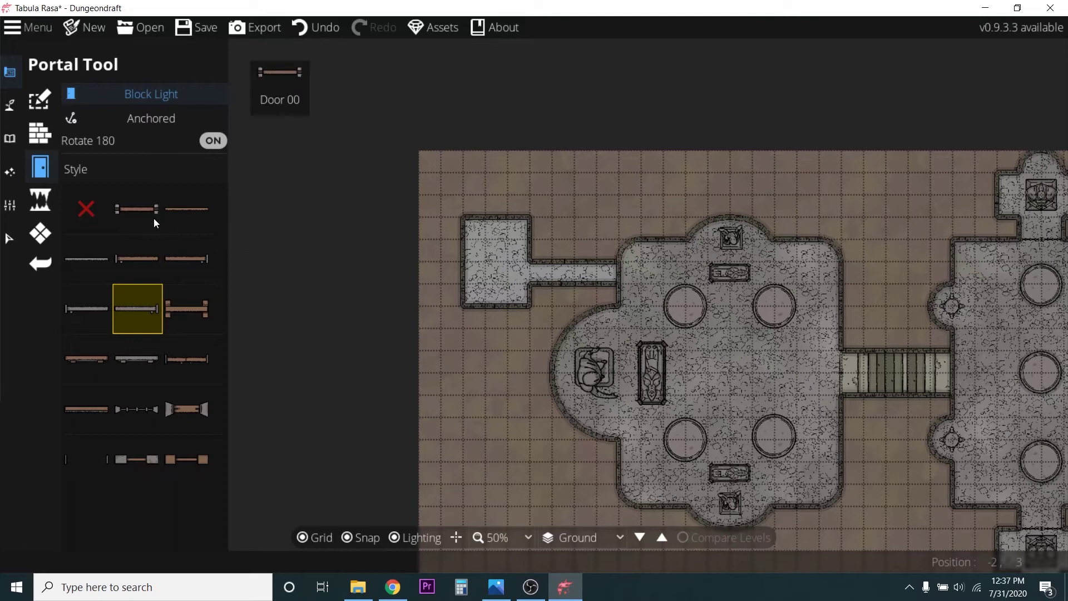
{"action": "left_click", "coordinate": [164, 118]}
{"action": "left_click", "coordinate": [164, 118]}
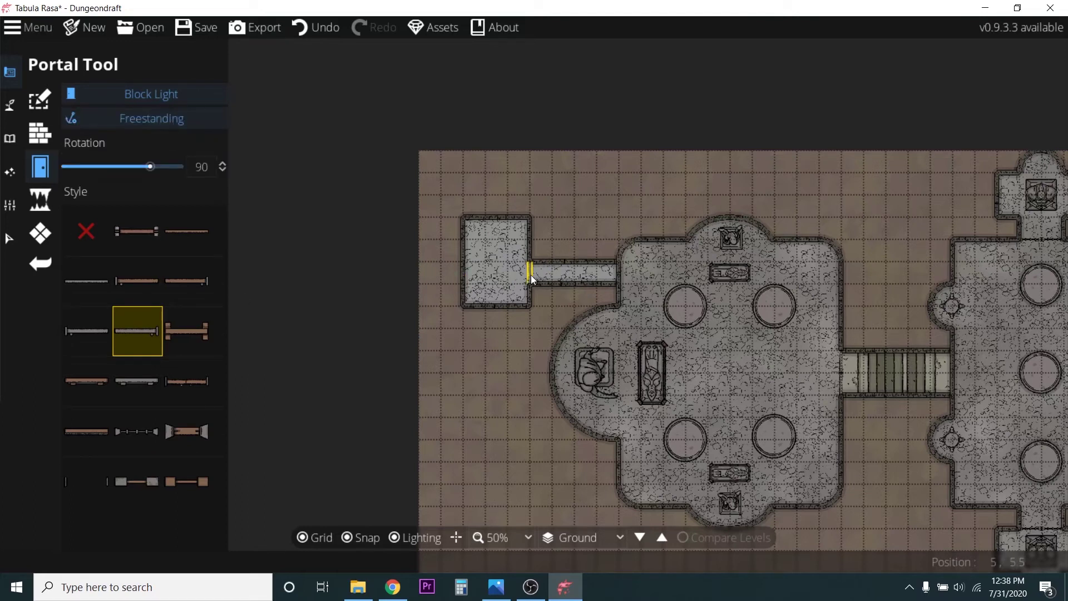
{"action": "scroll", "coordinate": [545, 297], "scroll_direction": "up", "scroll_amount": 5}
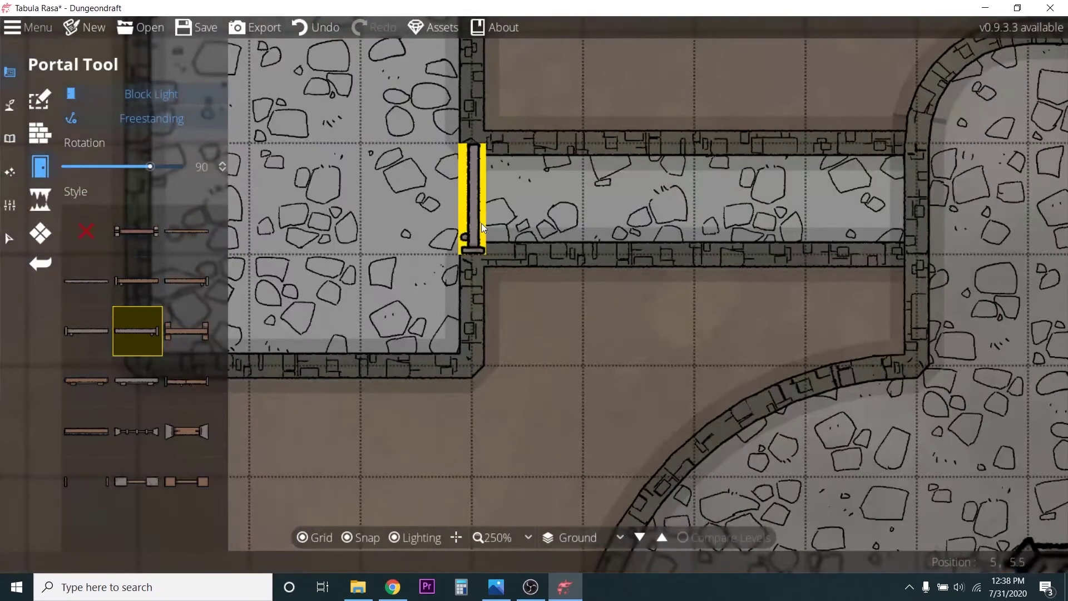
{"action": "key", "text": "ctrl+z"}
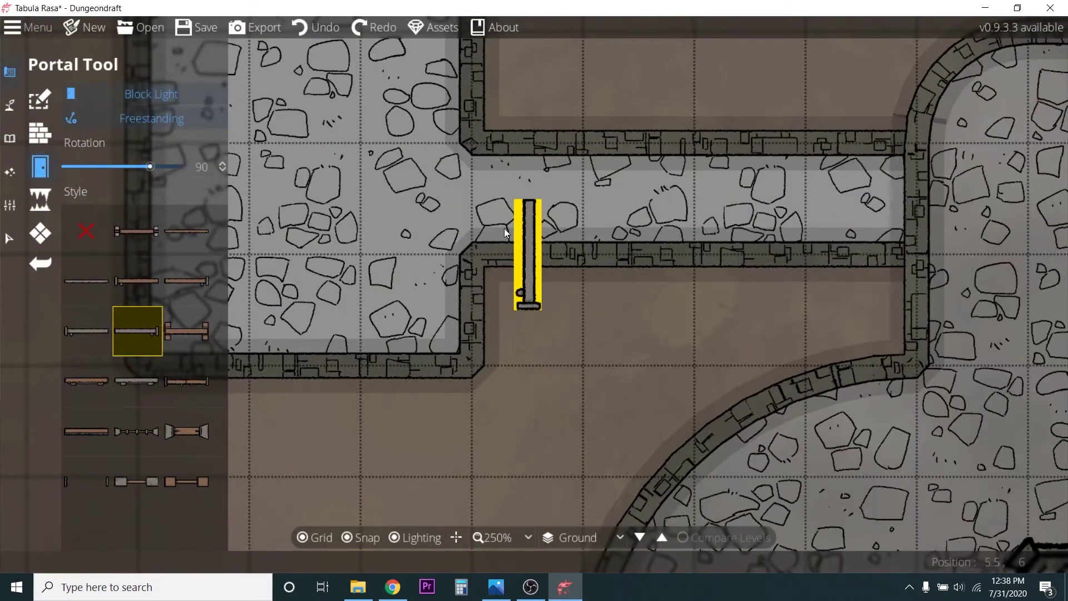
{"action": "scroll", "coordinate": [471, 215], "scroll_direction": "down", "scroll_amount": 4}
{"action": "scroll", "coordinate": [472, 215], "scroll_direction": "down", "scroll_amount": 14}
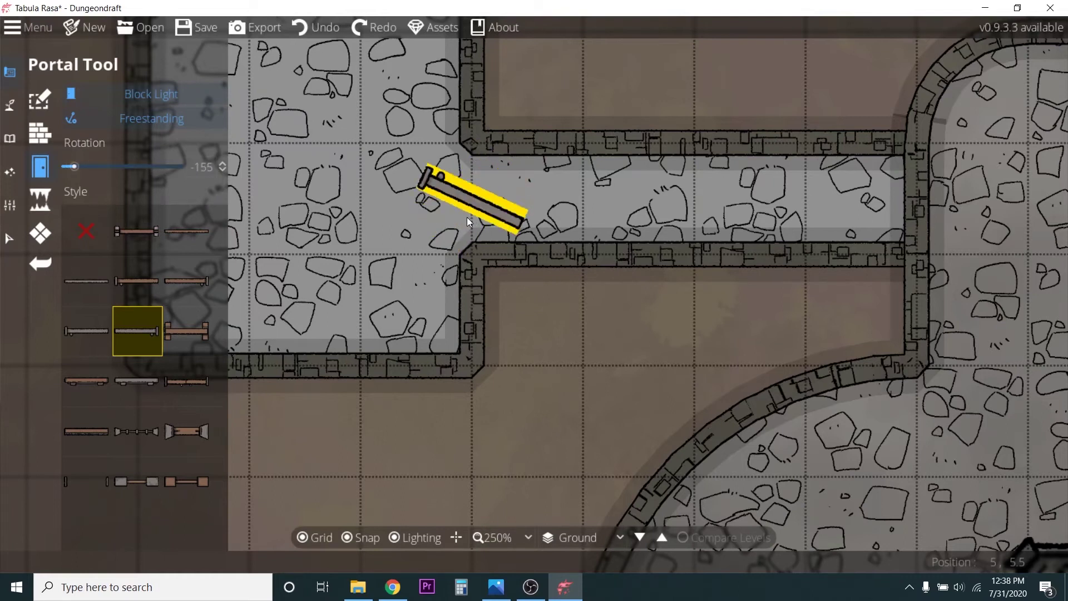
{"action": "left_click", "coordinate": [466, 217]}
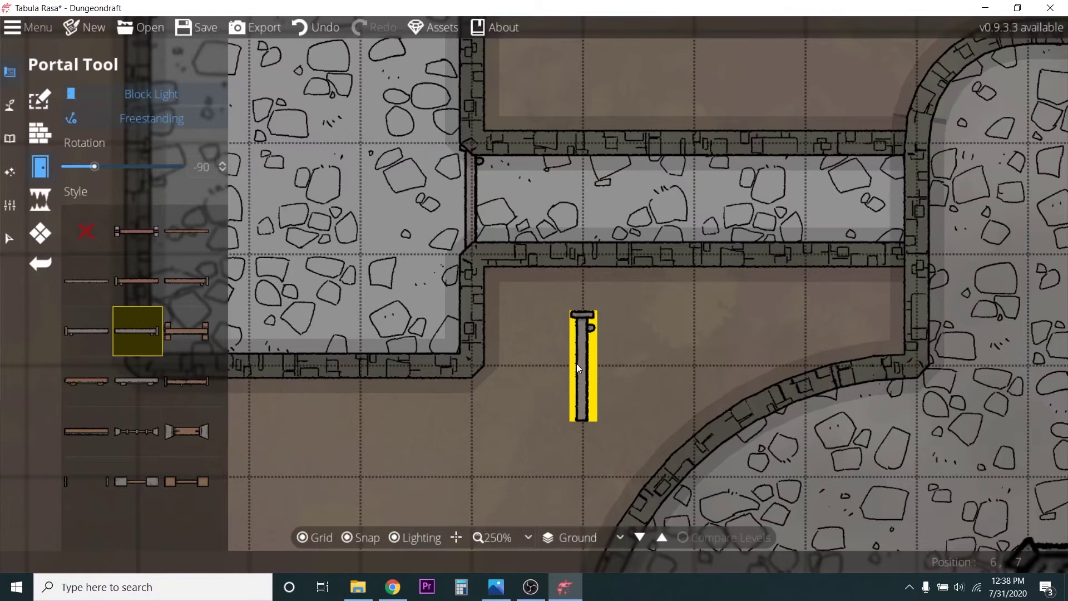
- Place two strapped treasure chests end to end along the side room's west wall, rotated -90 degrees at scale 1.8
{"action": "scroll", "coordinate": [577, 367], "scroll_direction": "down", "scroll_amount": 3}
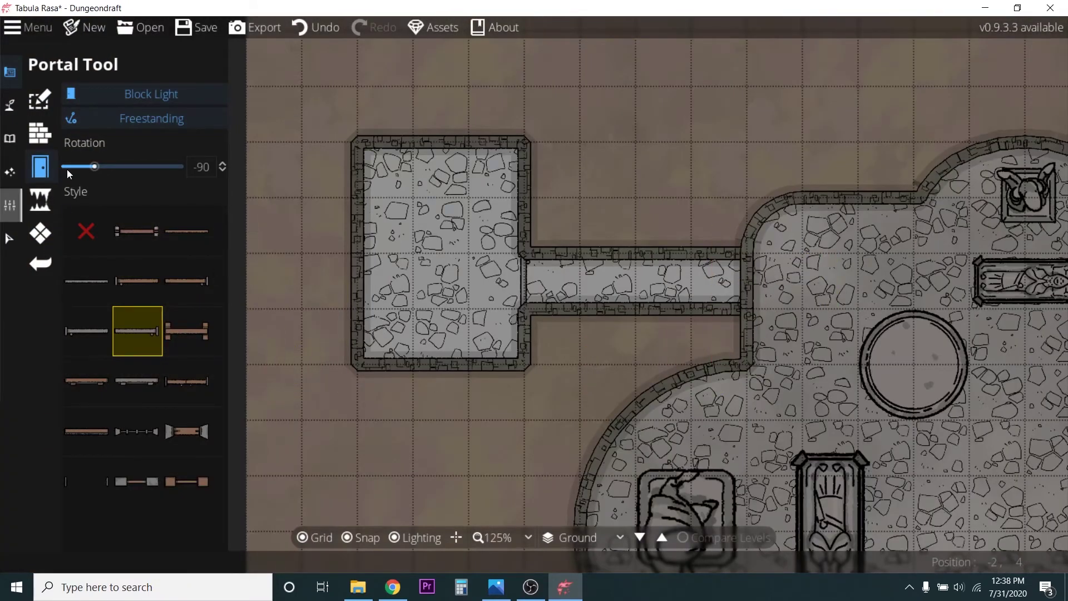
{"action": "left_click", "coordinate": [47, 98]}
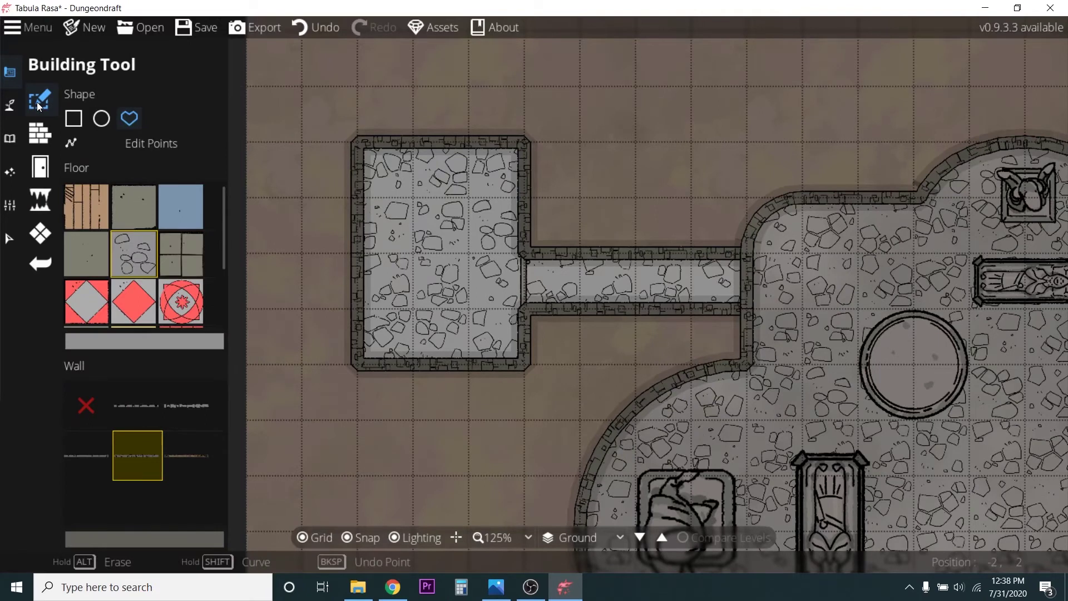
{"action": "left_click", "coordinate": [10, 138]}
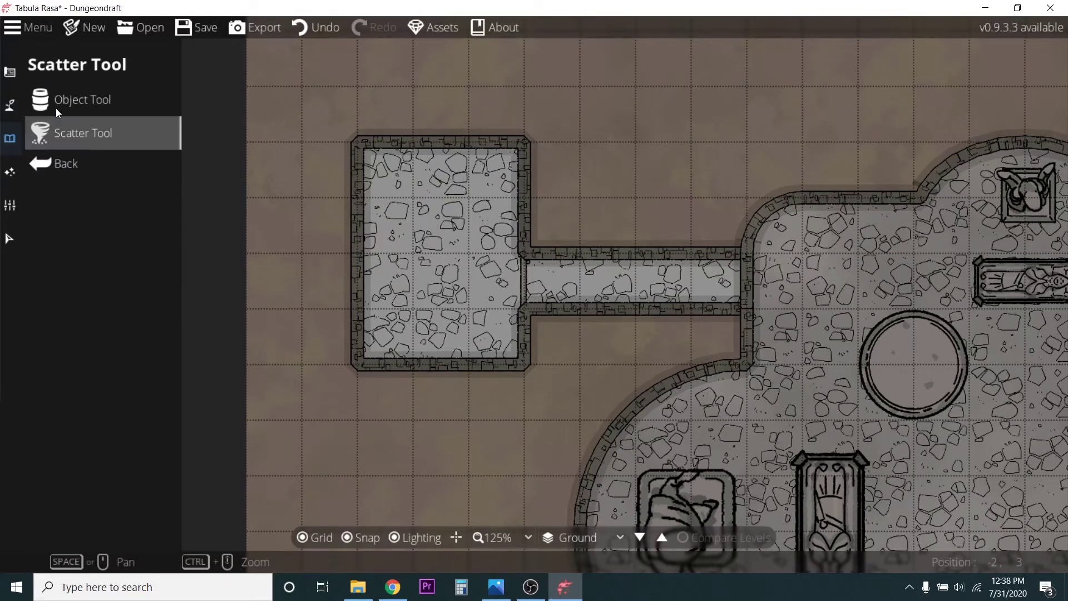
{"action": "left_click", "coordinate": [56, 106]}
{"action": "scroll", "coordinate": [174, 467], "scroll_direction": "down", "scroll_amount": 5}
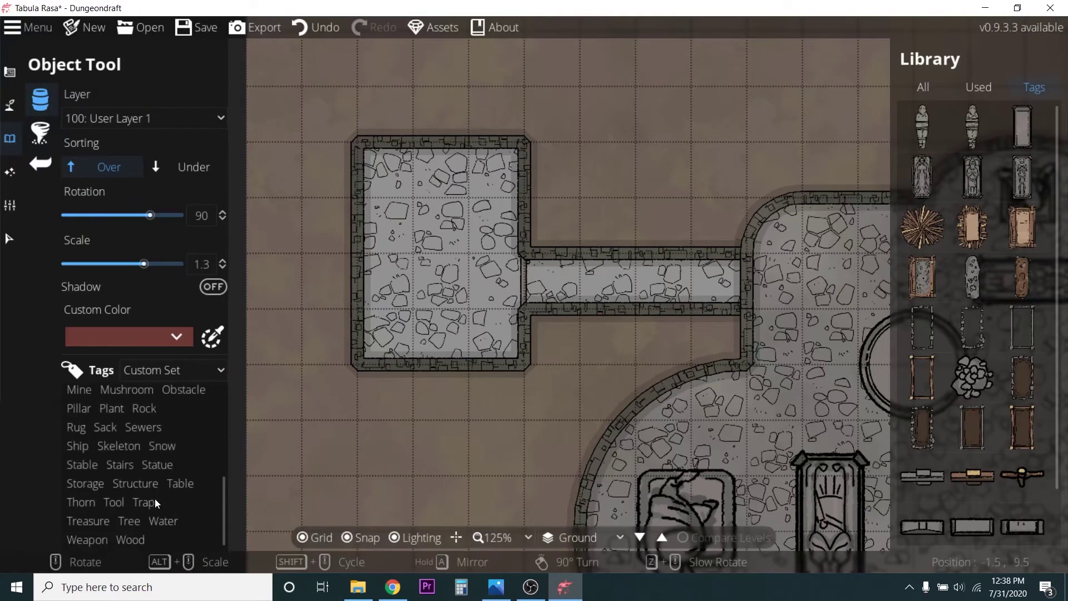
{"action": "left_click", "coordinate": [82, 521]}
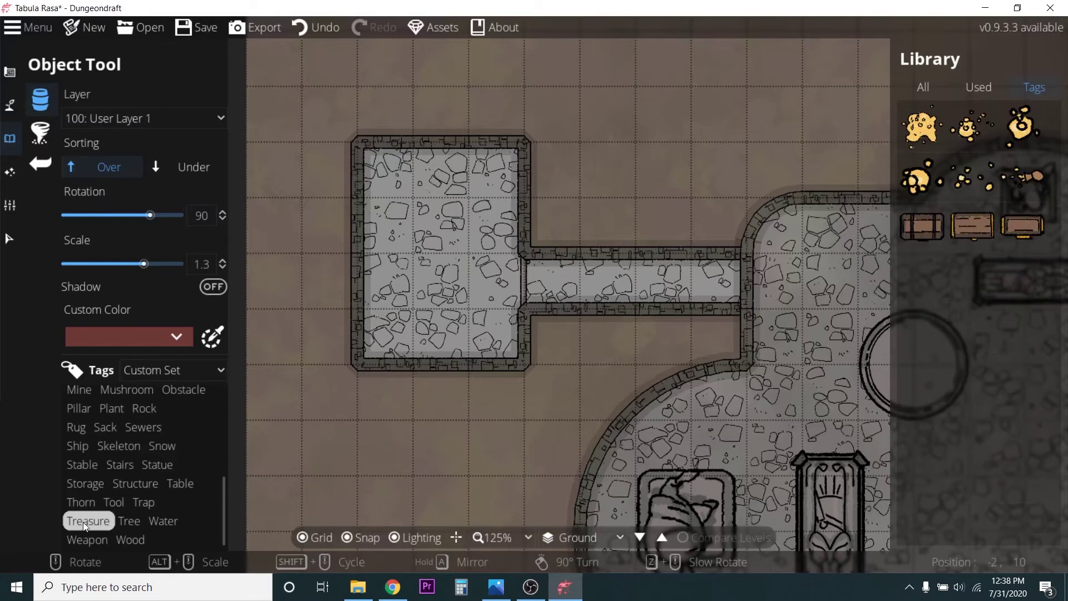
{"action": "left_click", "coordinate": [938, 227]}
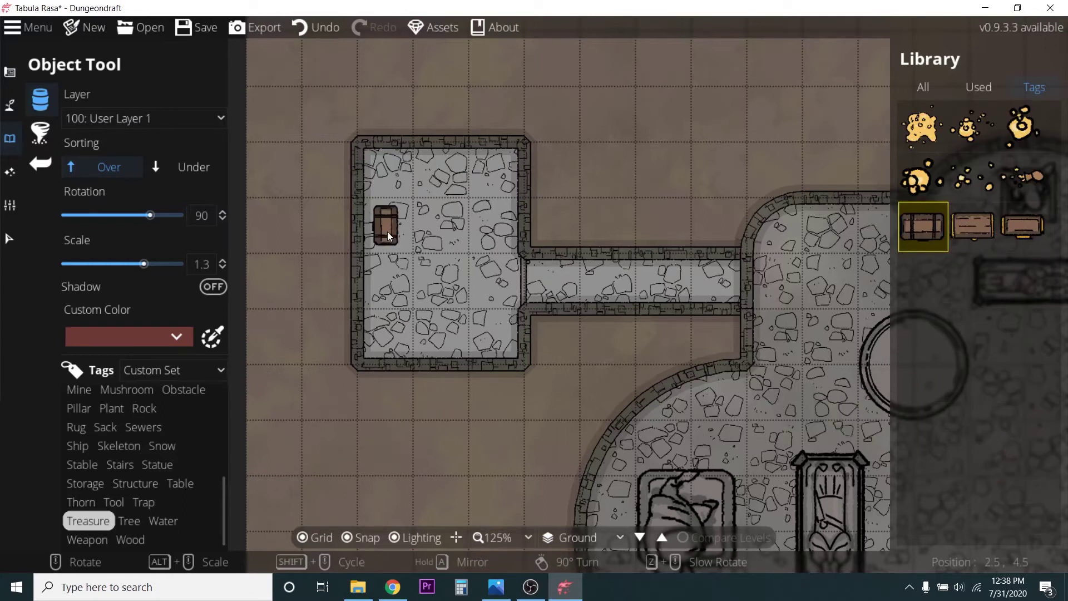
{"action": "scroll", "coordinate": [387, 229], "scroll_direction": "up", "scroll_amount": 5, "text": "alt"}
{"action": "scroll", "coordinate": [388, 230], "scroll_direction": "down", "scroll_amount": 11}
{"action": "scroll", "coordinate": [387, 229], "scroll_direction": "up", "scroll_amount": 1}
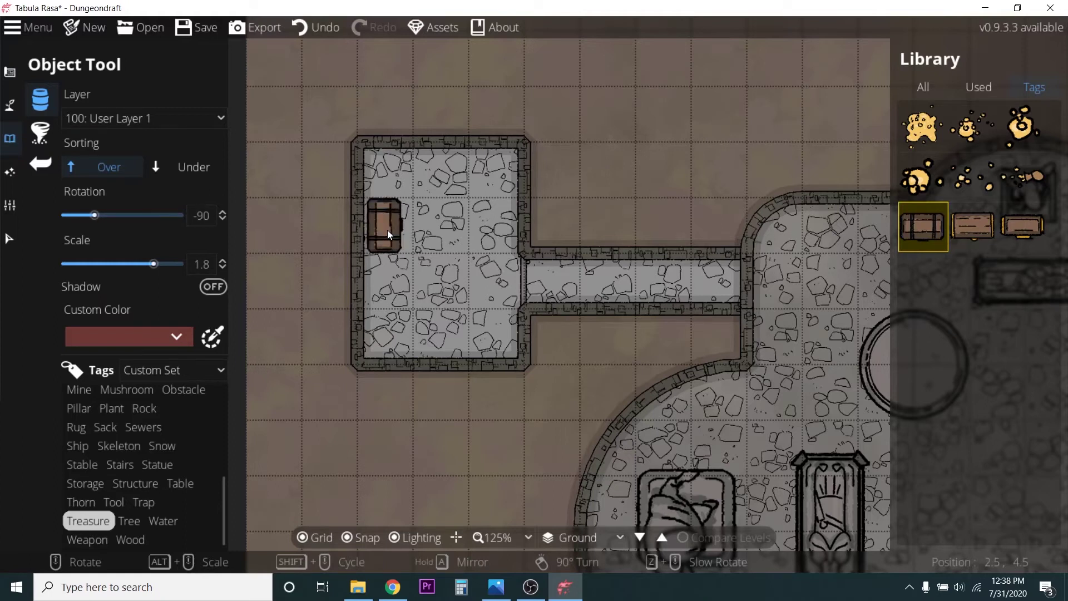
{"action": "left_click", "coordinate": [387, 229]}
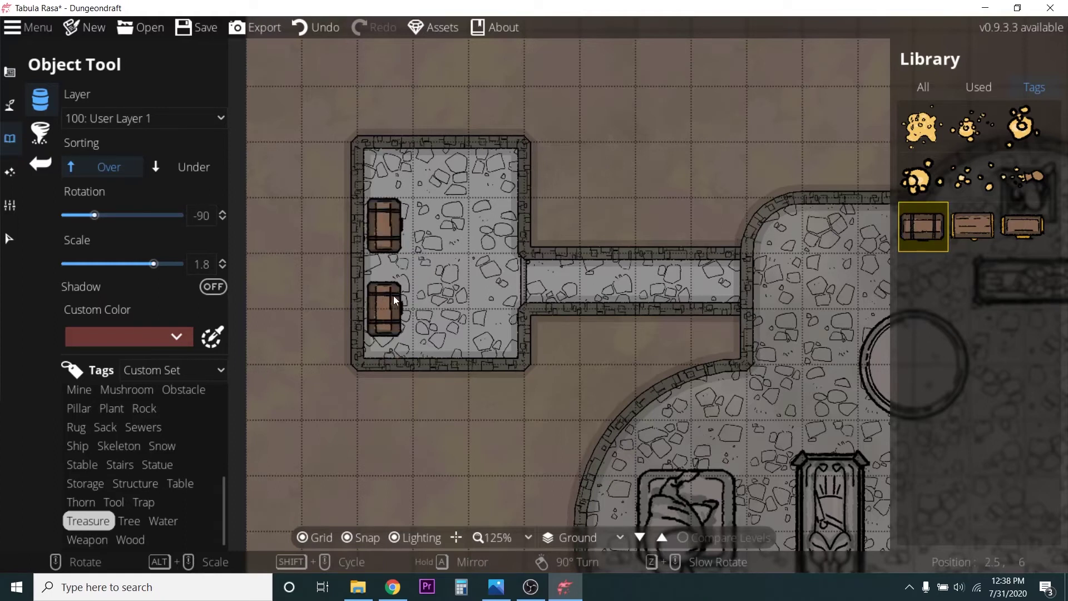
{"action": "left_click", "coordinate": [398, 277]}
- Place two Gold Pile 01 objects east of the chests, one in the side room's north half and one in the south
{"action": "left_click", "coordinate": [933, 146]}
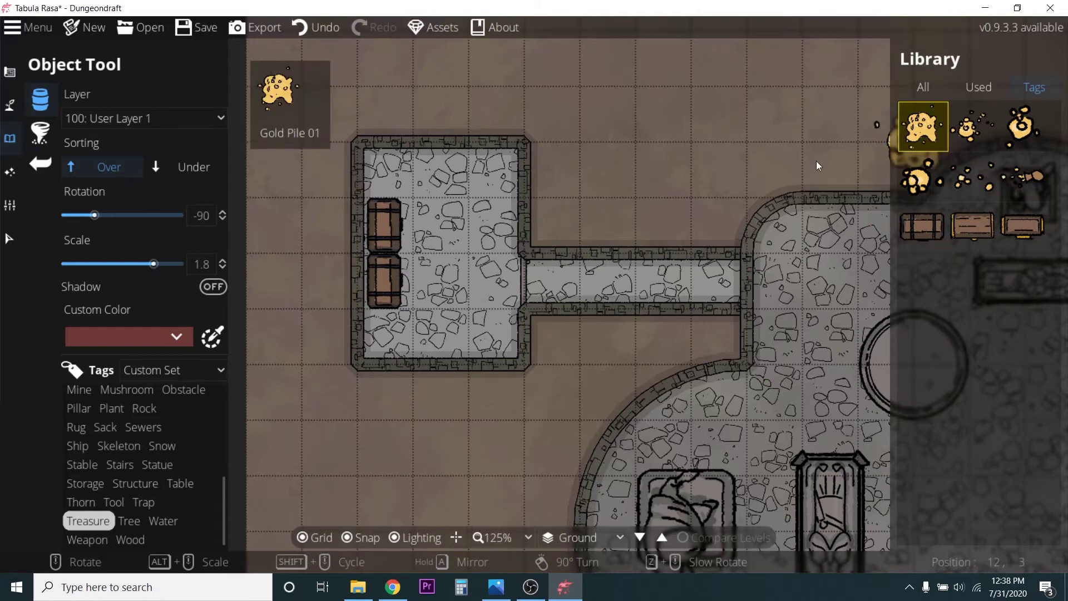
{"action": "left_click", "coordinate": [444, 209]}
{"action": "left_click", "coordinate": [449, 300]}
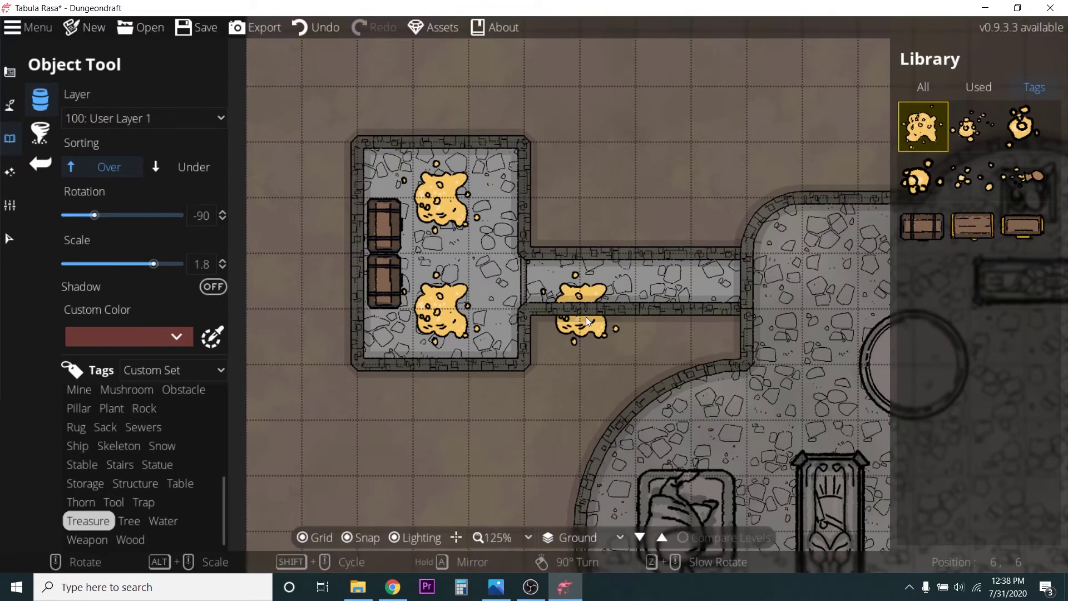
- Draw two parallel five-tile walls, one tile apart, running west from the large hall's straight southwest wall section
{"action": "scroll", "coordinate": [586, 317], "scroll_direction": "down", "scroll_amount": 5}
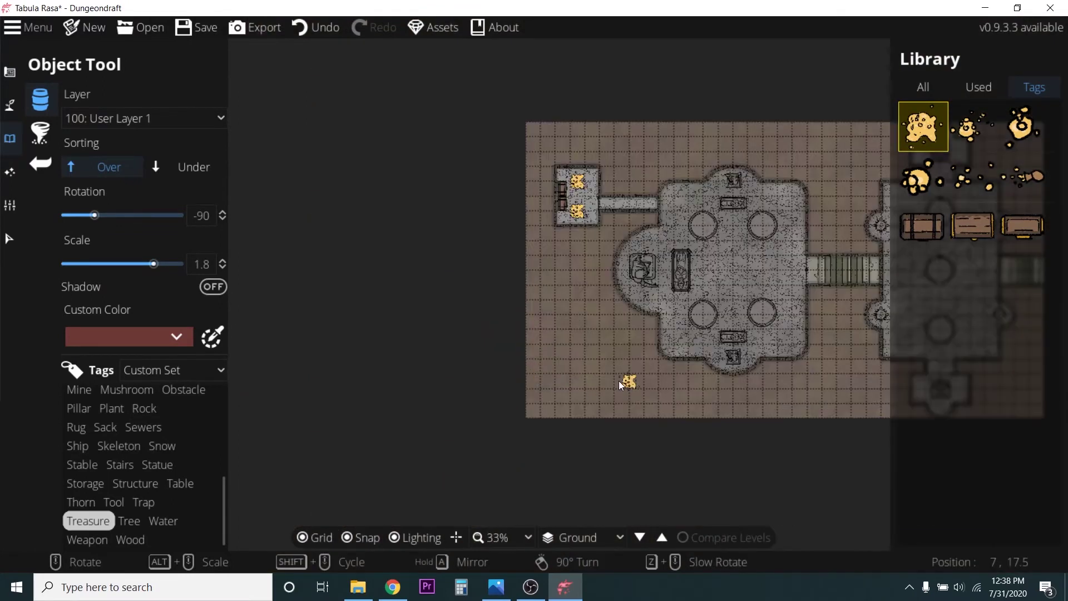
{"action": "scroll", "coordinate": [621, 381], "scroll_direction": "up", "scroll_amount": 4}
{"action": "scroll", "coordinate": [620, 376], "scroll_direction": "down", "scroll_amount": 2}
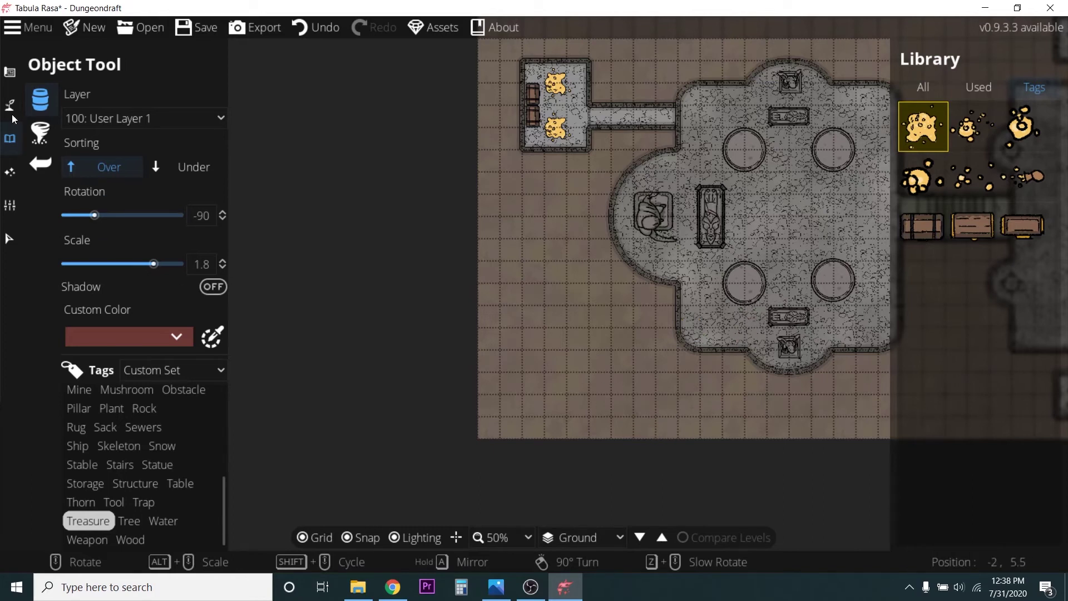
{"action": "left_click", "coordinate": [9, 72]}
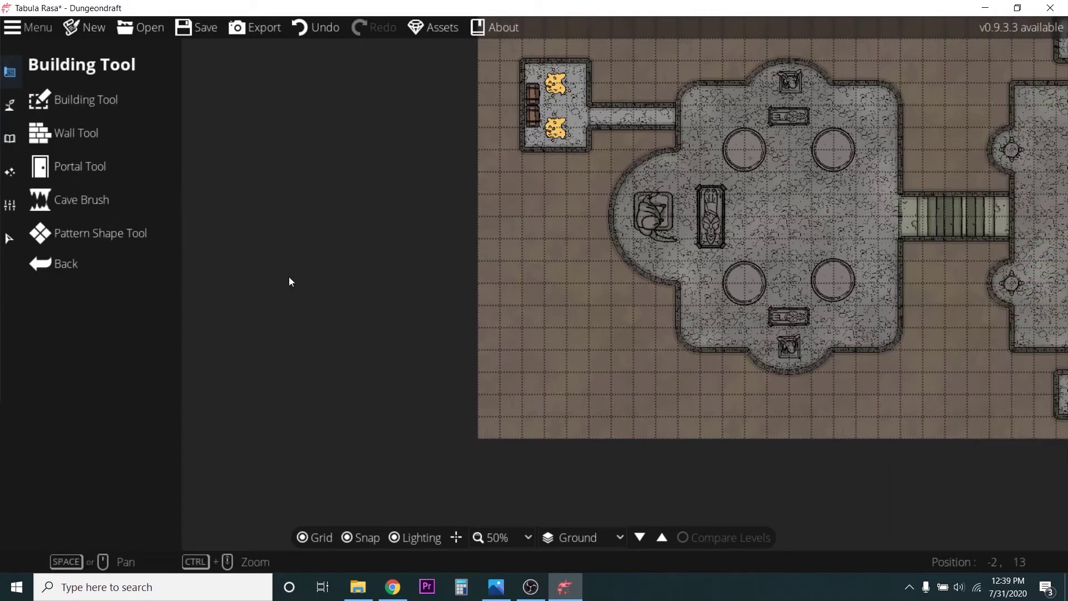
{"action": "left_click", "coordinate": [82, 140]}
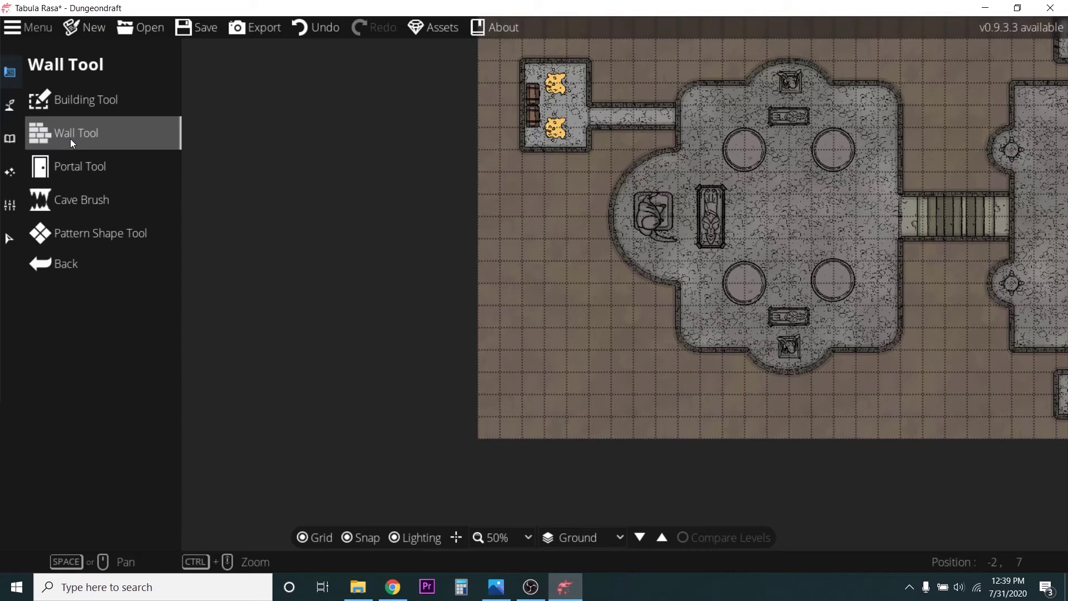
{"action": "left_click", "coordinate": [70, 139]}
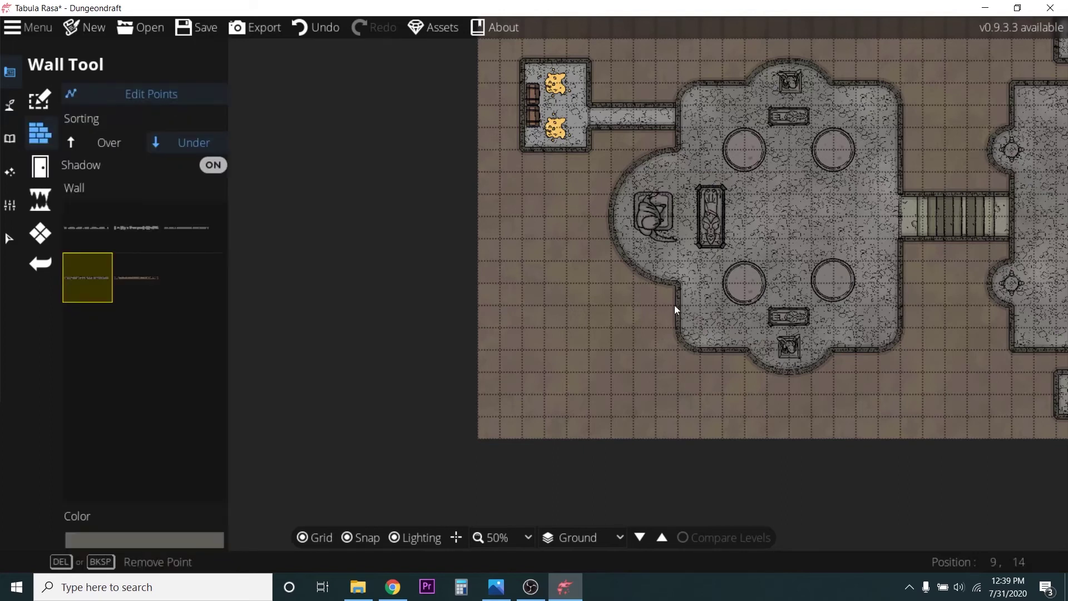
{"action": "scroll", "coordinate": [674, 305], "scroll_direction": "up", "scroll_amount": 4}
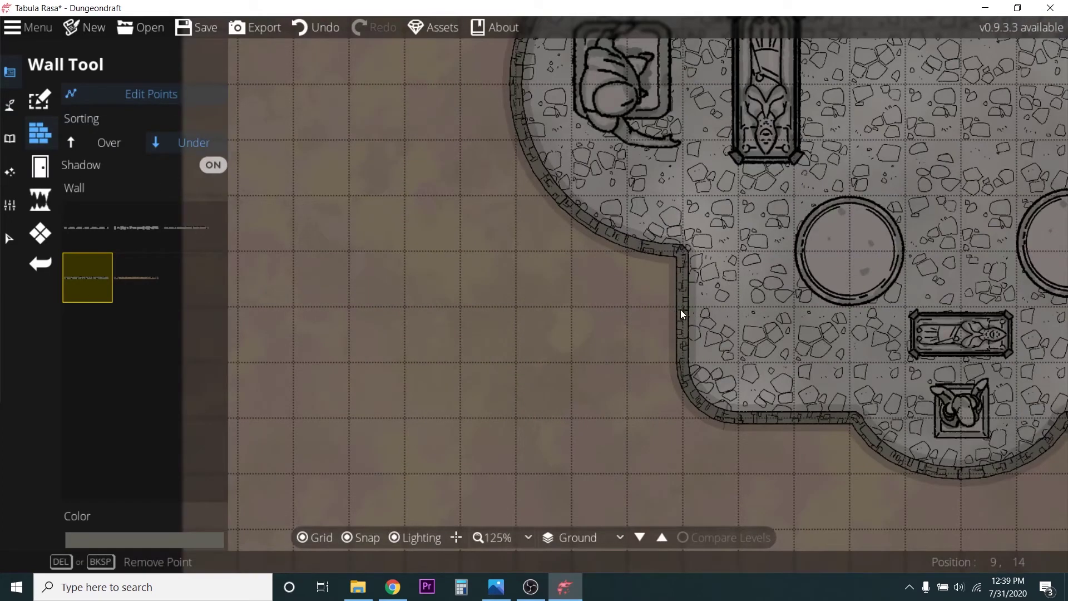
{"action": "left_click", "coordinate": [140, 101]}
{"action": "left_click", "coordinate": [683, 311]}
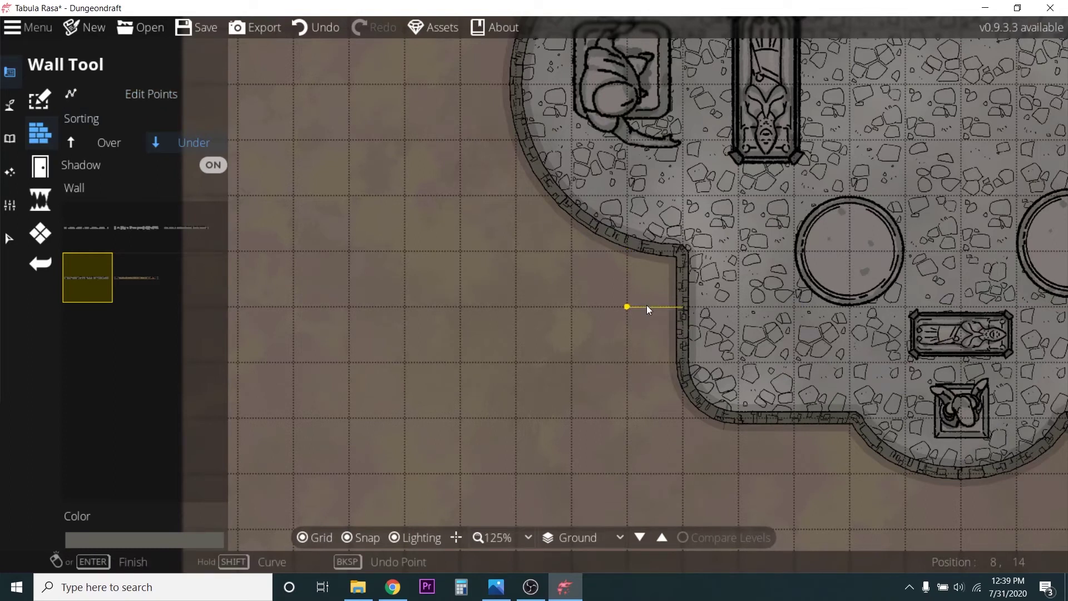
{"action": "right_click", "coordinate": [406, 306]}
{"action": "left_click", "coordinate": [405, 363]}
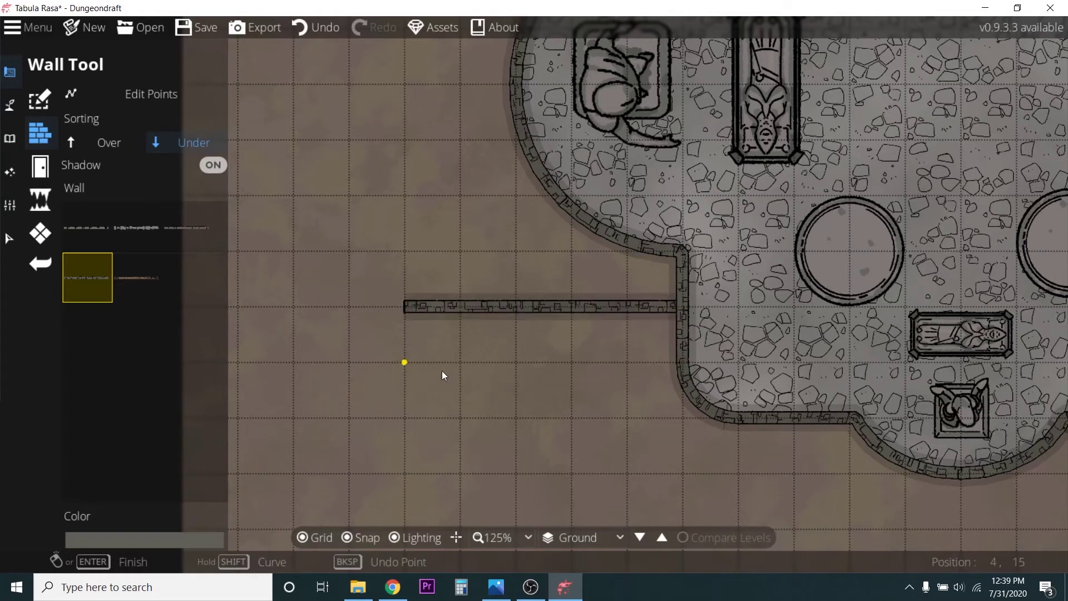
{"action": "right_click", "coordinate": [677, 365]}
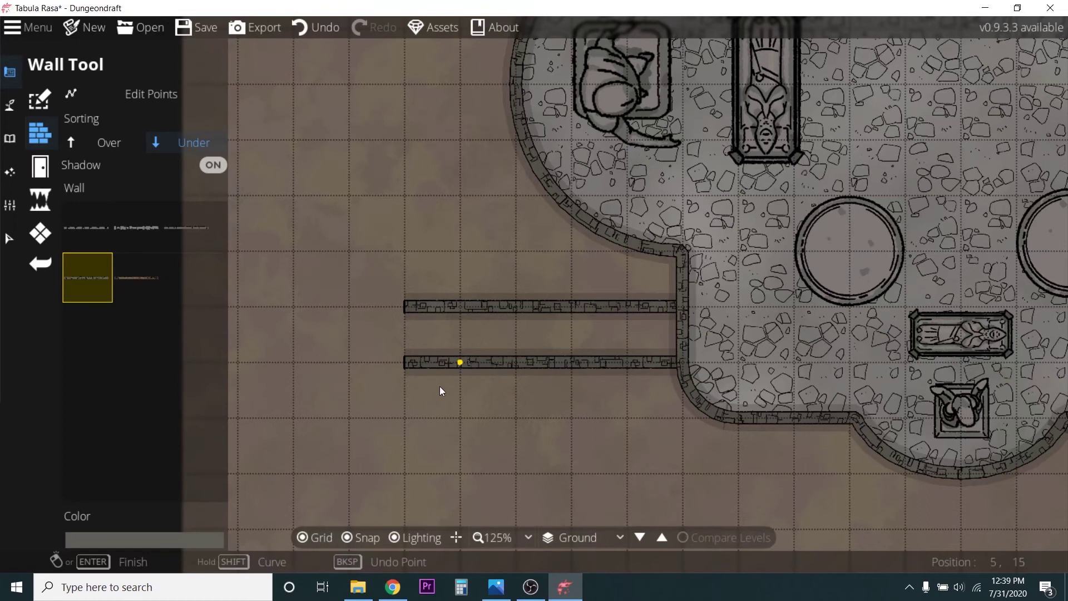
- Try digging an irregular cave west of the two corridor walls with the Cave Brush, adding a southern arm and erasing it
{"action": "scroll", "coordinate": [439, 390], "scroll_direction": "down", "scroll_amount": 4}
{"action": "scroll", "coordinate": [363, 359], "scroll_direction": "up", "scroll_amount": 2}
{"action": "left_click", "coordinate": [56, 233]}
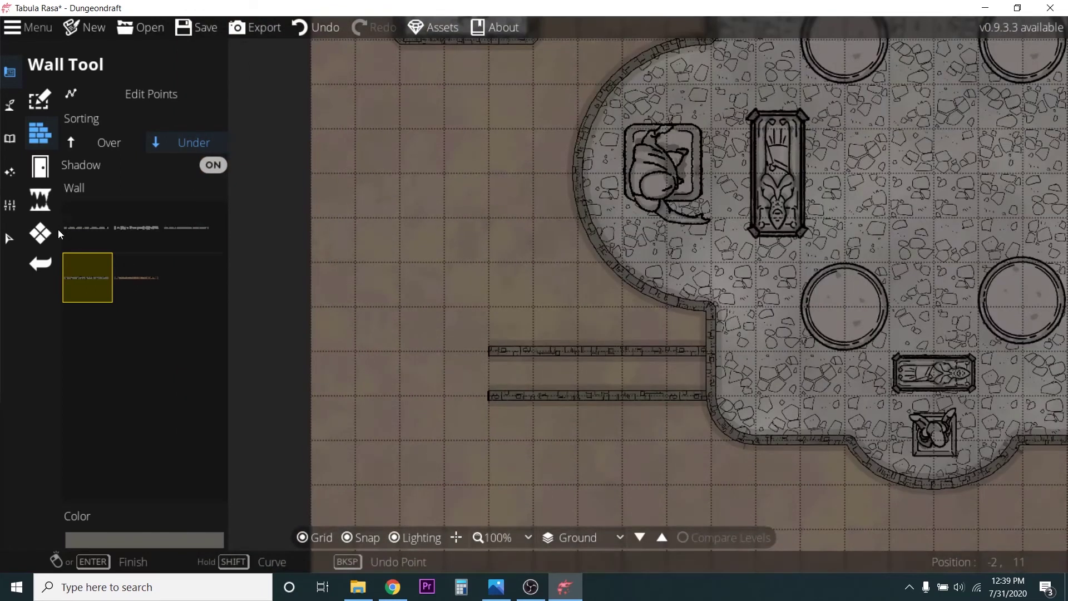
{"action": "scroll", "coordinate": [390, 351], "scroll_direction": "down", "scroll_amount": 2}
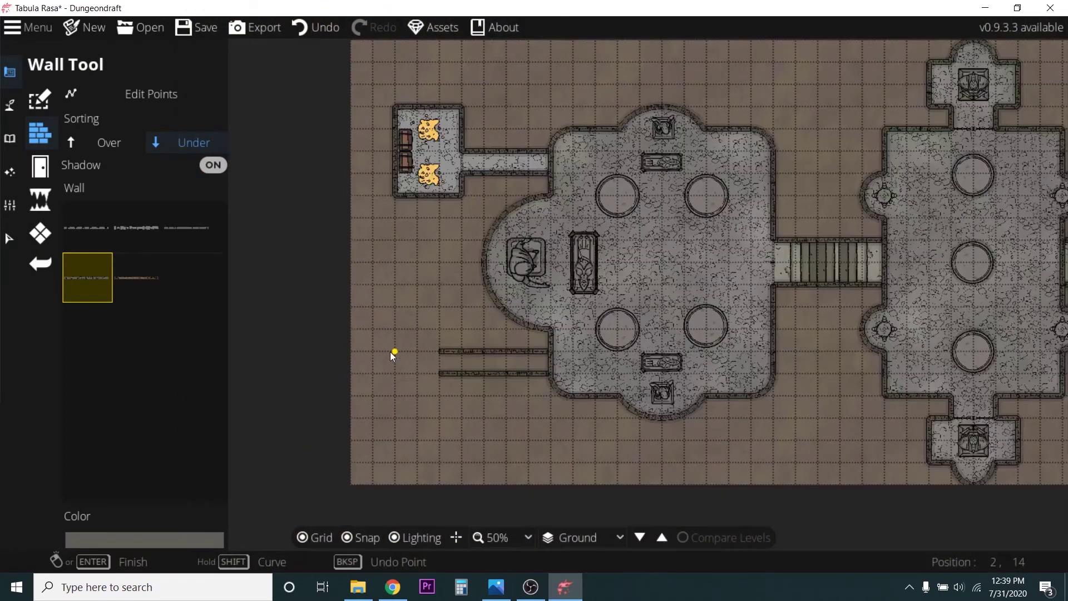
{"action": "scroll", "coordinate": [375, 355], "scroll_direction": "up", "scroll_amount": 2}
{"action": "scroll", "coordinate": [374, 355], "scroll_direction": "down", "scroll_amount": 2}
{"action": "scroll", "coordinate": [369, 362], "scroll_direction": "up", "scroll_amount": 2}
{"action": "left_click", "coordinate": [42, 204]}
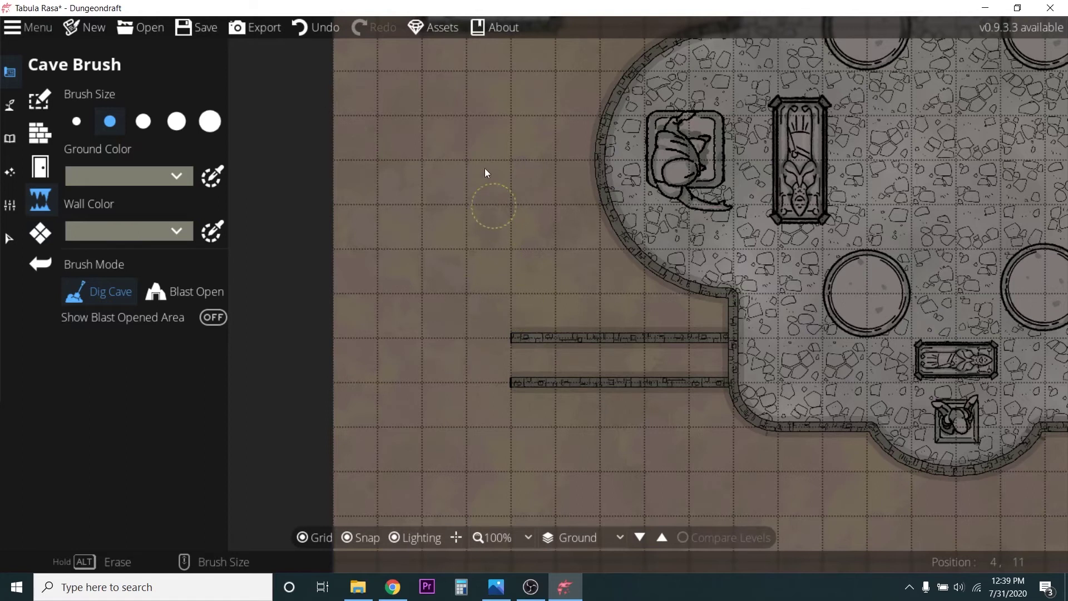
{"action": "mouse_move", "coordinate": [482, 160]}
{"action": "left_mouse_down"}
{"action": "mouse_move", "coordinate": [375, 358]}
{"action": "mouse_move", "coordinate": [509, 157]}
{"action": "mouse_move", "coordinate": [451, 269]}
{"action": "mouse_move", "coordinate": [473, 289]}
{"action": "left_mouse_up"}
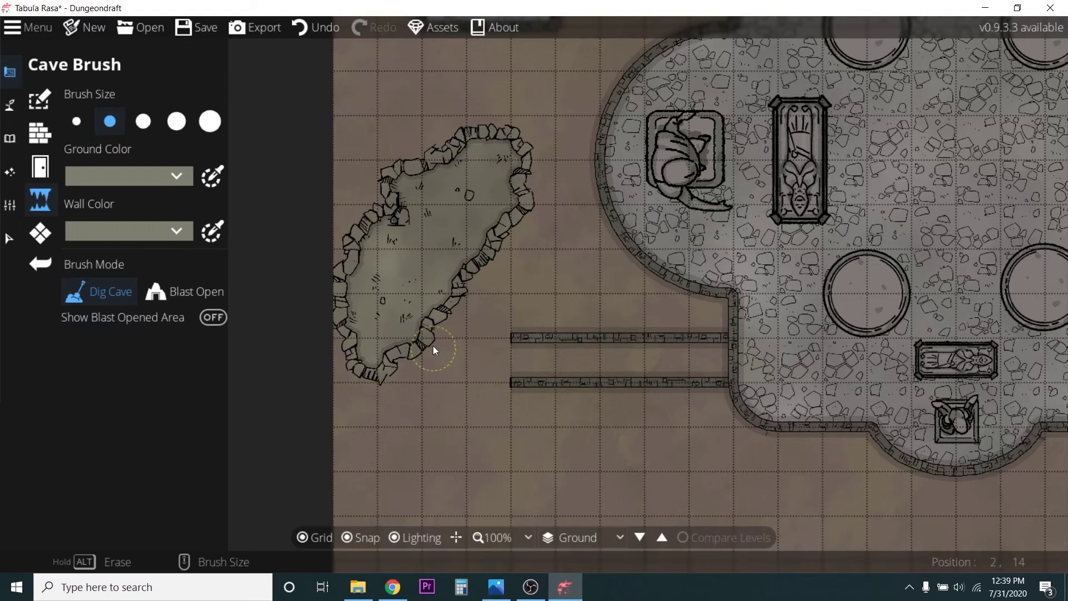
{"action": "left_click_drag", "start_coordinate": [428, 362], "coordinate": [470, 501]}
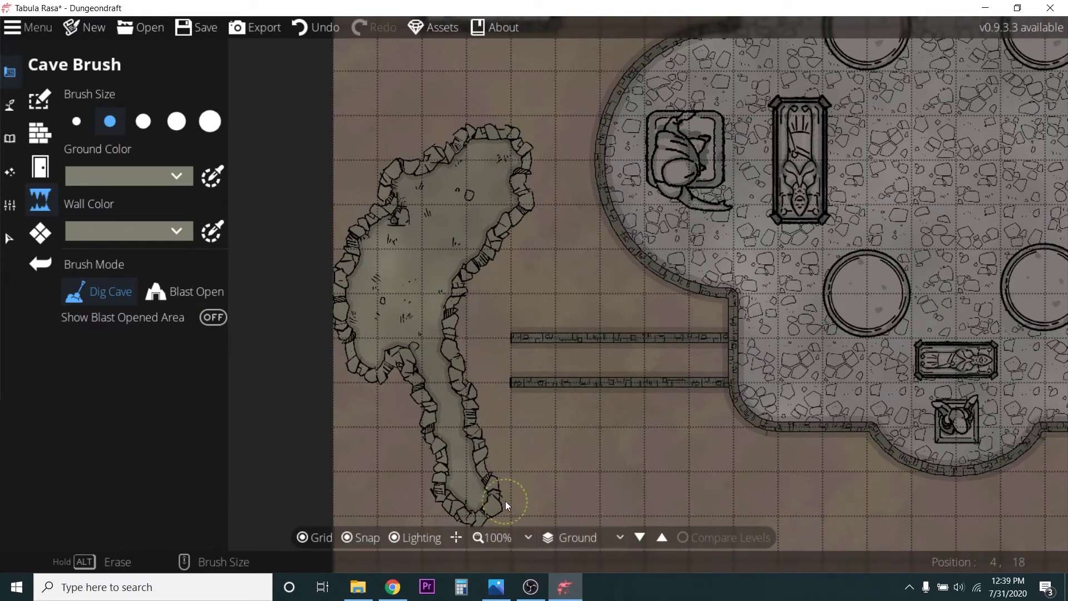
{"action": "mouse_move", "coordinate": [460, 433]}
{"action": "left_mouse_down"}
{"action": "mouse_move", "coordinate": [443, 363]}
{"action": "mouse_move", "coordinate": [407, 390]}
{"action": "left_mouse_up"}
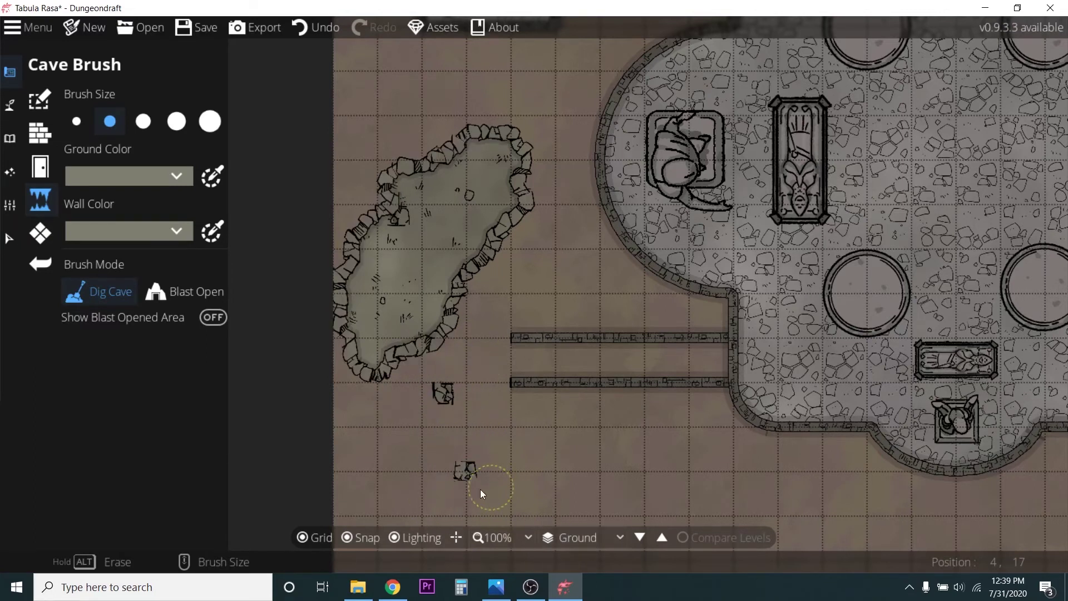
{"action": "left_click_drag", "start_coordinate": [474, 455], "coordinate": [446, 378]}
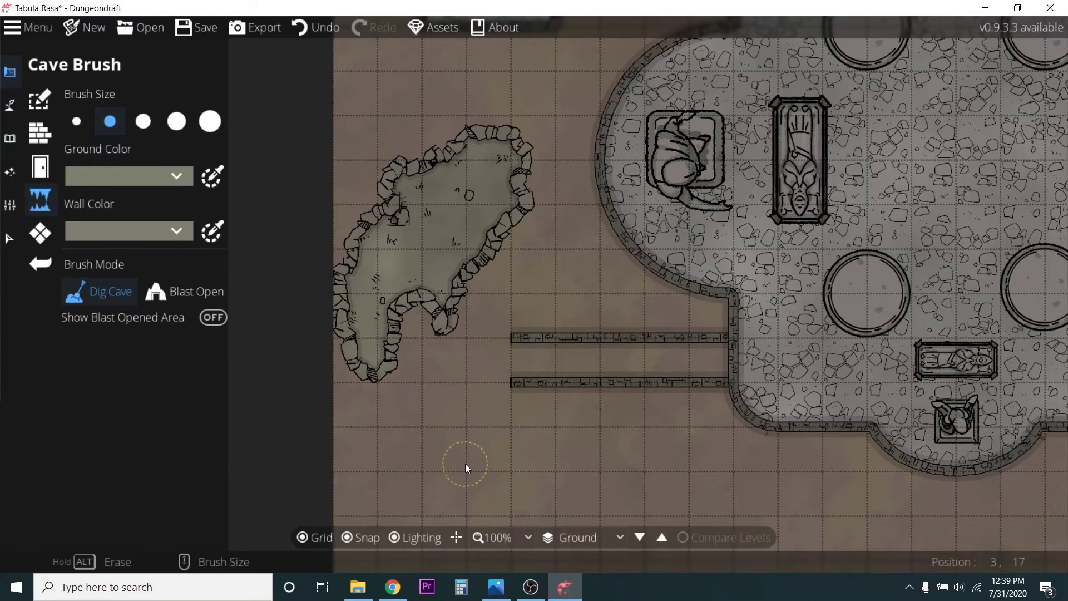
- Undo the trial cave strokes and restore the two corridor walls
{"action": "key", "text": "ctrl+z"}
{"action": "key", "text": "ctrl+z"}
{"action": "key", "text": "ctrl+z"}
{"action": "key", "text": "ctrl+z"}
{"action": "key", "text": "ctrl+z"}
{"action": "key", "text": "ctrl+z"}
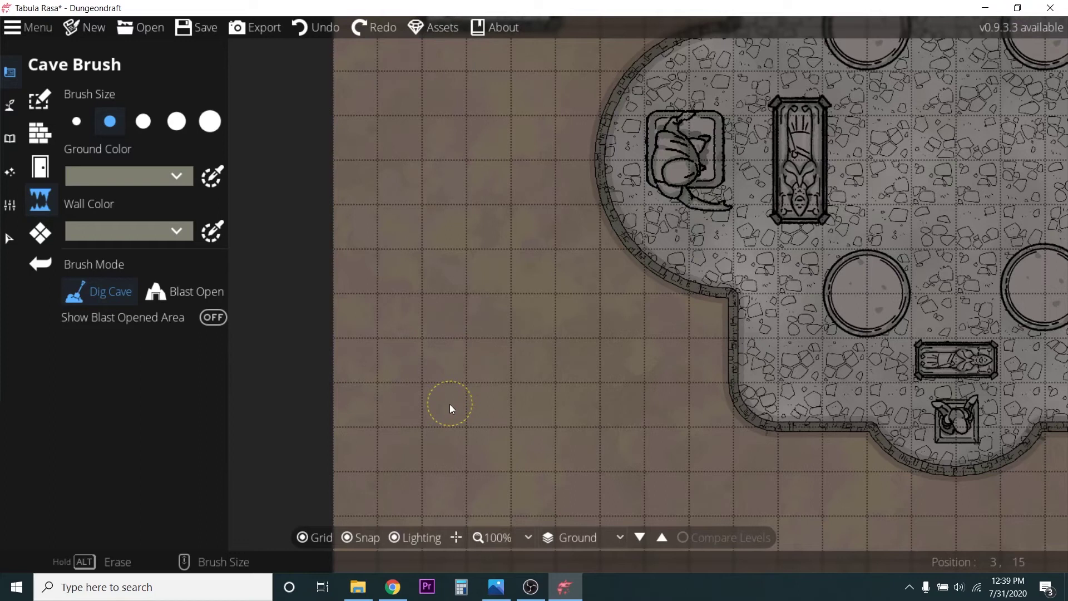
{"action": "left_click", "coordinate": [369, 25]}
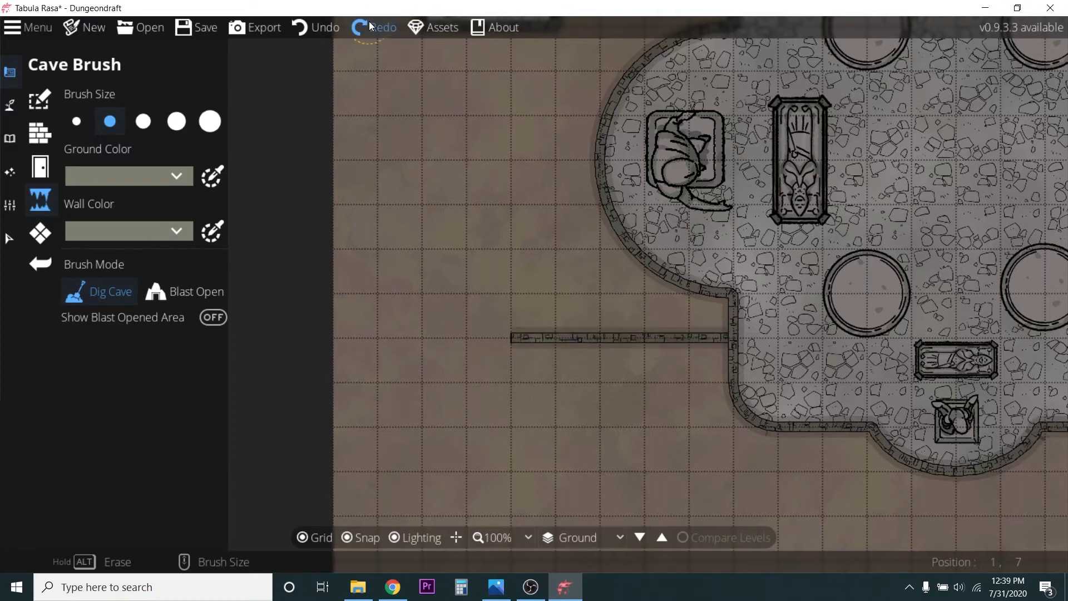
{"action": "left_click", "coordinate": [370, 26]}
- Dig a cave outline looping around the map's southwest corner, passing just west and south of the two corridor walls
{"action": "scroll", "coordinate": [499, 398], "scroll_direction": "down", "scroll_amount": 1}
{"action": "scroll", "coordinate": [497, 398], "scroll_direction": "down", "scroll_amount": 1}
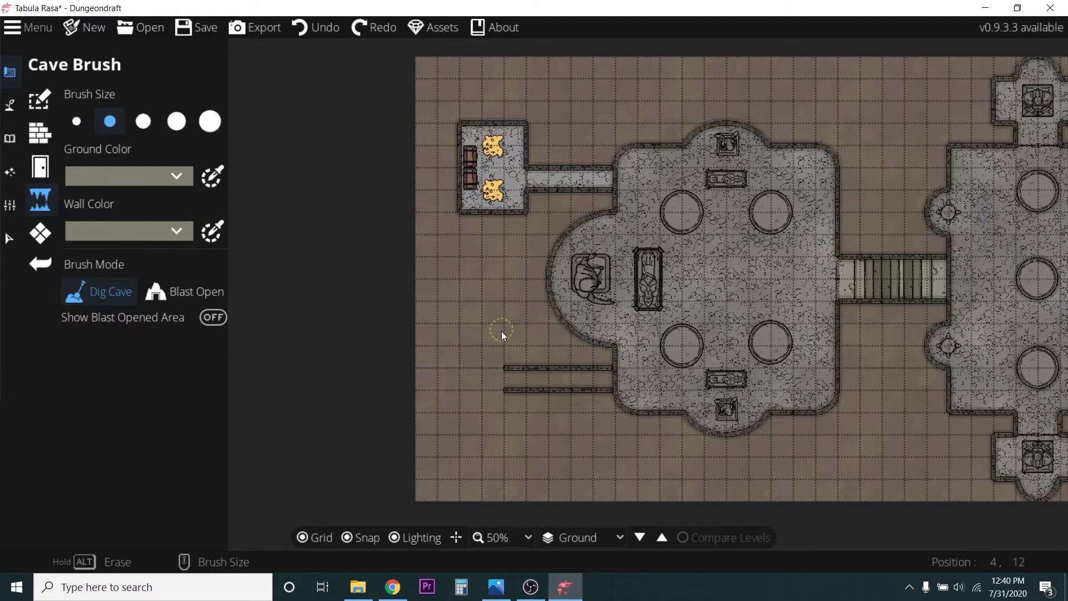
{"action": "mouse_move", "coordinate": [501, 335]}
{"action": "left_mouse_down"}
{"action": "mouse_move", "coordinate": [430, 364]}
{"action": "mouse_move", "coordinate": [427, 428]}
{"action": "left_mouse_up"}
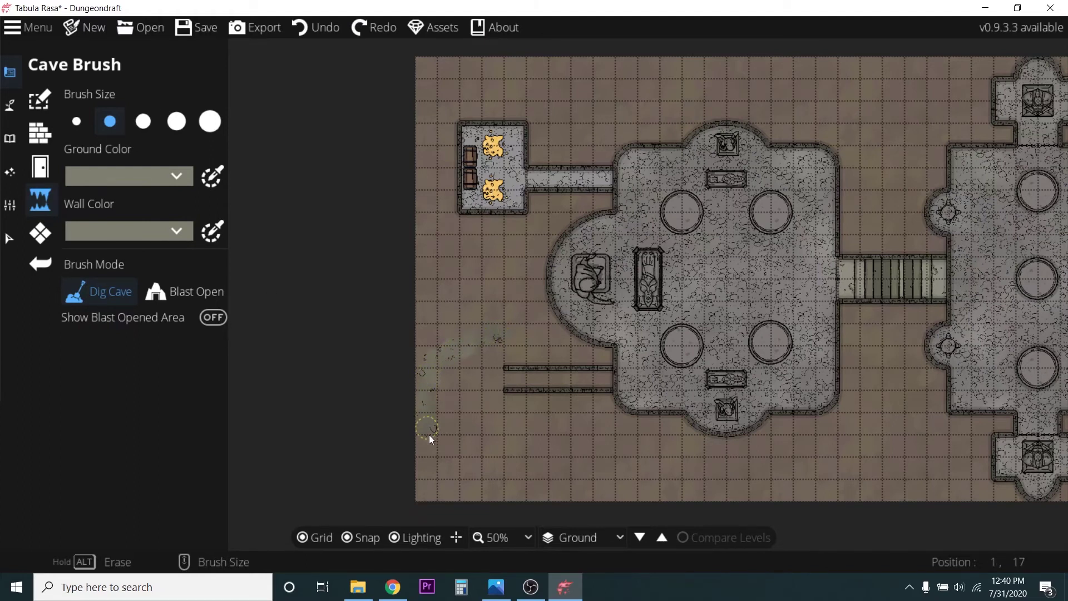
{"action": "mouse_move", "coordinate": [436, 479]}
{"action": "left_mouse_down"}
{"action": "mouse_move", "coordinate": [494, 495]}
{"action": "mouse_move", "coordinate": [584, 477]}
{"action": "mouse_move", "coordinate": [602, 450]}
{"action": "mouse_move", "coordinate": [598, 426]}
{"action": "mouse_move", "coordinate": [524, 421]}
{"action": "left_mouse_up"}
{"action": "left_click_drag", "start_coordinate": [496, 341], "coordinate": [495, 420]}
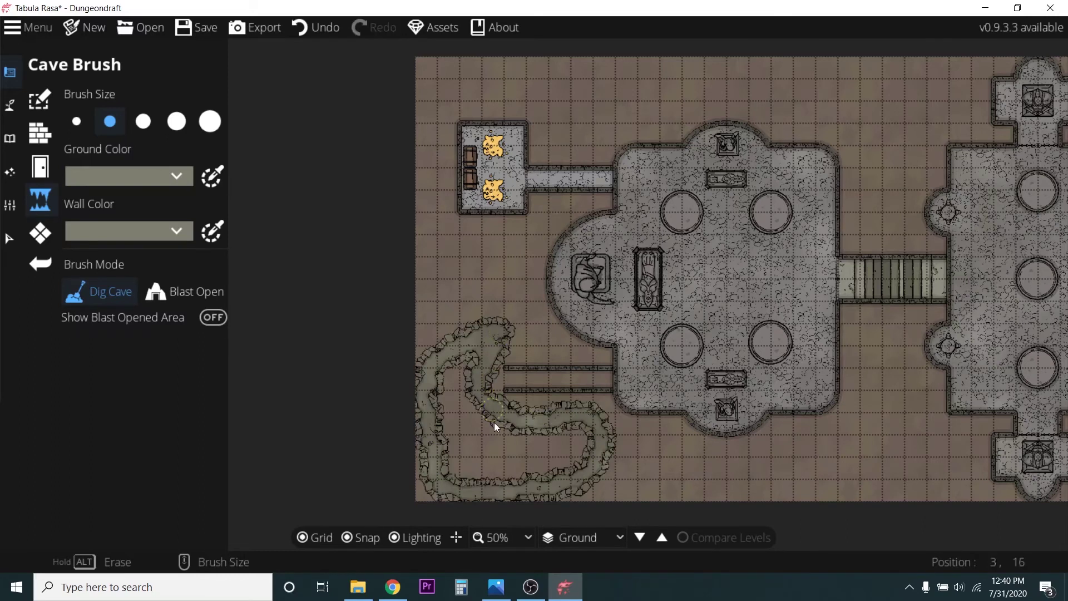
- Dig out the interior of the southwest cave outline, finishing with the largest brush size
{"action": "scroll", "coordinate": [496, 420], "scroll_direction": "down", "scroll_amount": 1}
{"action": "scroll", "coordinate": [518, 419], "scroll_direction": "up", "scroll_amount": 1}
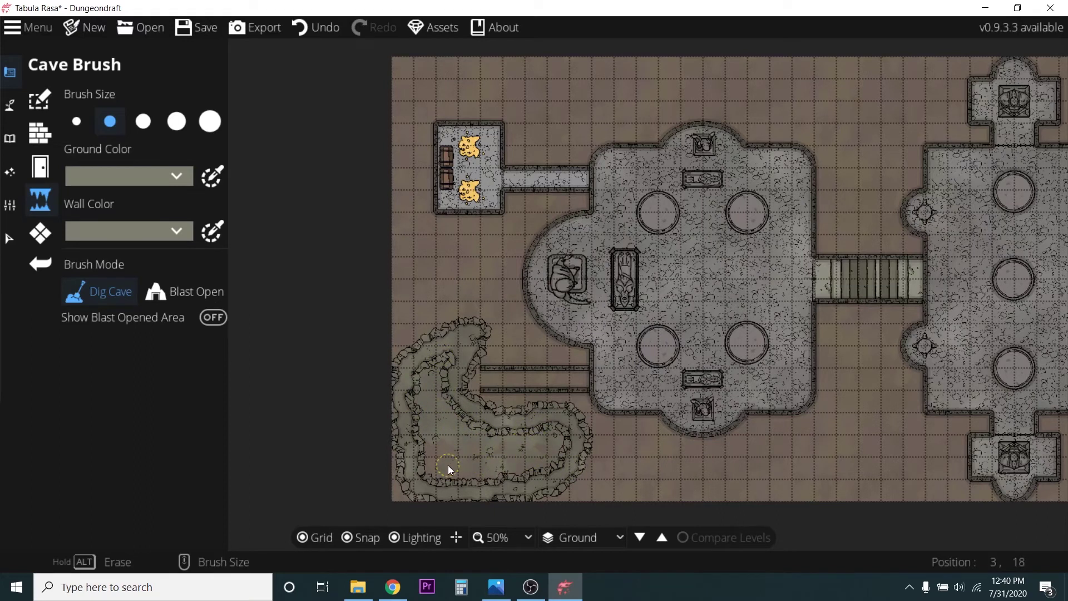
{"action": "left_click_drag", "start_coordinate": [448, 465], "coordinate": [551, 444]}
{"action": "left_click", "coordinate": [211, 125]}
{"action": "mouse_move", "coordinate": [439, 443]}
{"action": "left_mouse_down"}
{"action": "mouse_move", "coordinate": [463, 472]}
{"action": "mouse_move", "coordinate": [540, 467]}
{"action": "mouse_move", "coordinate": [510, 455]}
{"action": "mouse_move", "coordinate": [526, 500]}
{"action": "left_mouse_up"}
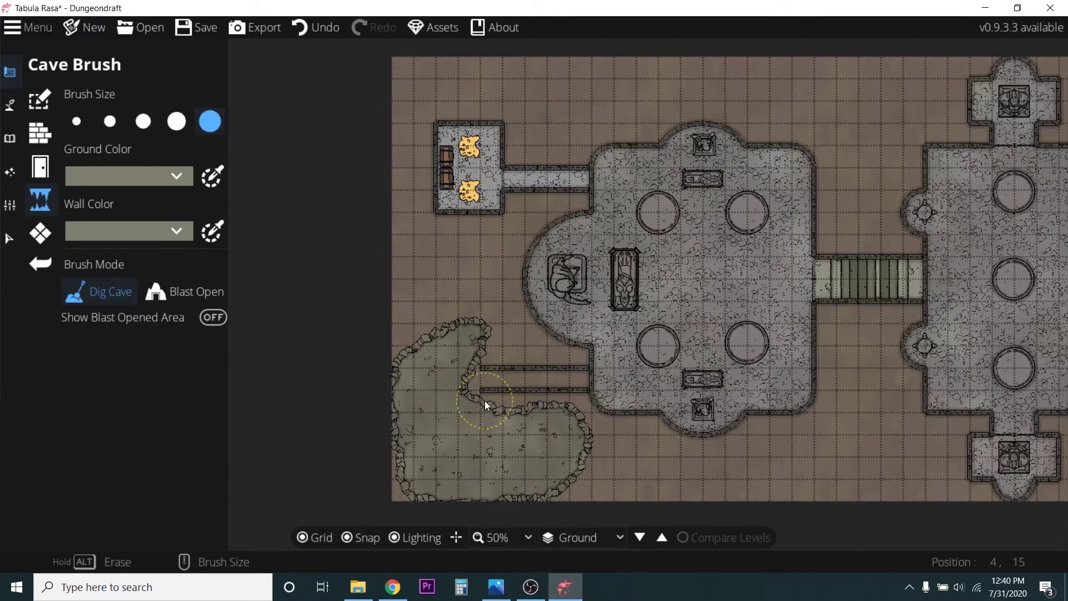
- Pull the cave's southern edge in from the map border using the smallest Cave Brush size
{"action": "scroll", "coordinate": [485, 401], "scroll_direction": "down", "scroll_amount": 1}
{"action": "scroll", "coordinate": [479, 456], "scroll_direction": "up", "scroll_amount": 2}
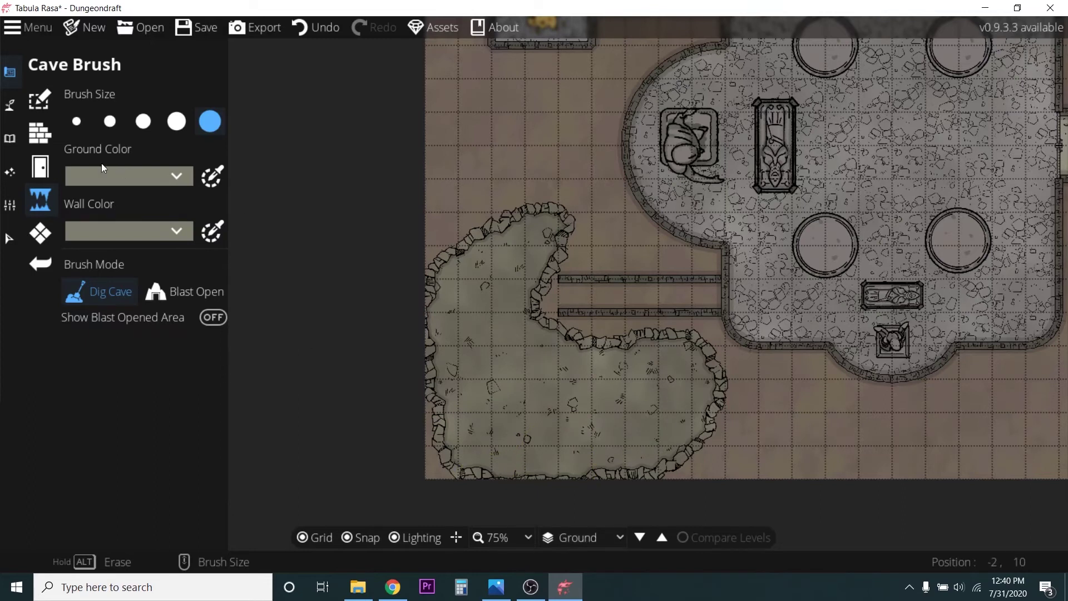
{"action": "left_click", "coordinate": [78, 123]}
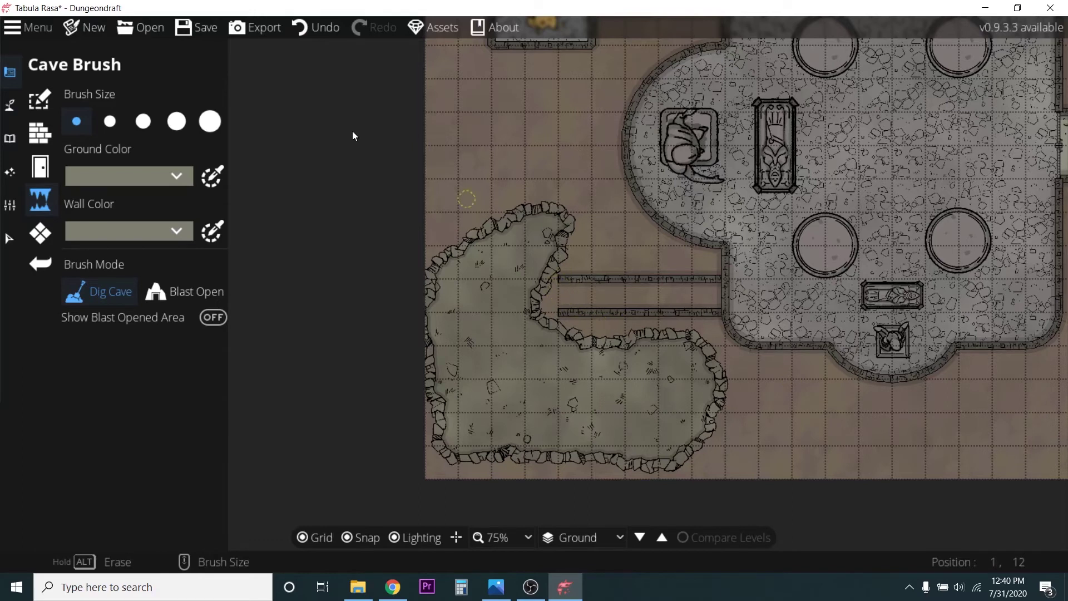
- Dig the cave's east side out to the open ends of the two corridor walls with the second-smallest brush size
{"action": "left_click", "coordinate": [108, 129]}
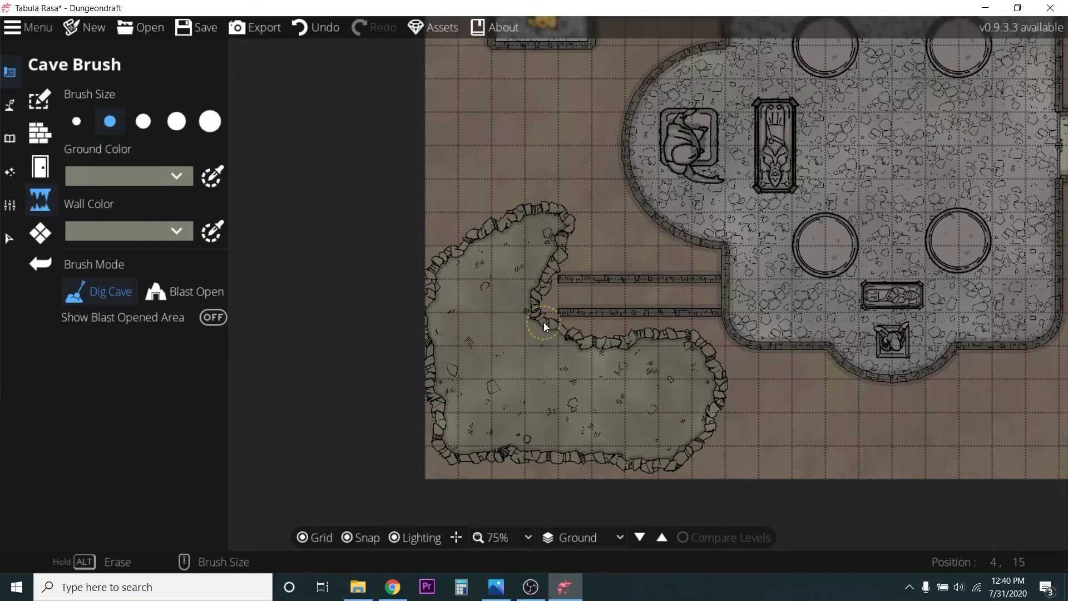
{"action": "scroll", "coordinate": [547, 313], "scroll_direction": "up", "scroll_amount": 3}
{"action": "mouse_move", "coordinate": [541, 255]}
{"action": "left_mouse_down"}
{"action": "mouse_move", "coordinate": [559, 275]}
{"action": "mouse_move", "coordinate": [545, 317]}
{"action": "left_mouse_up"}
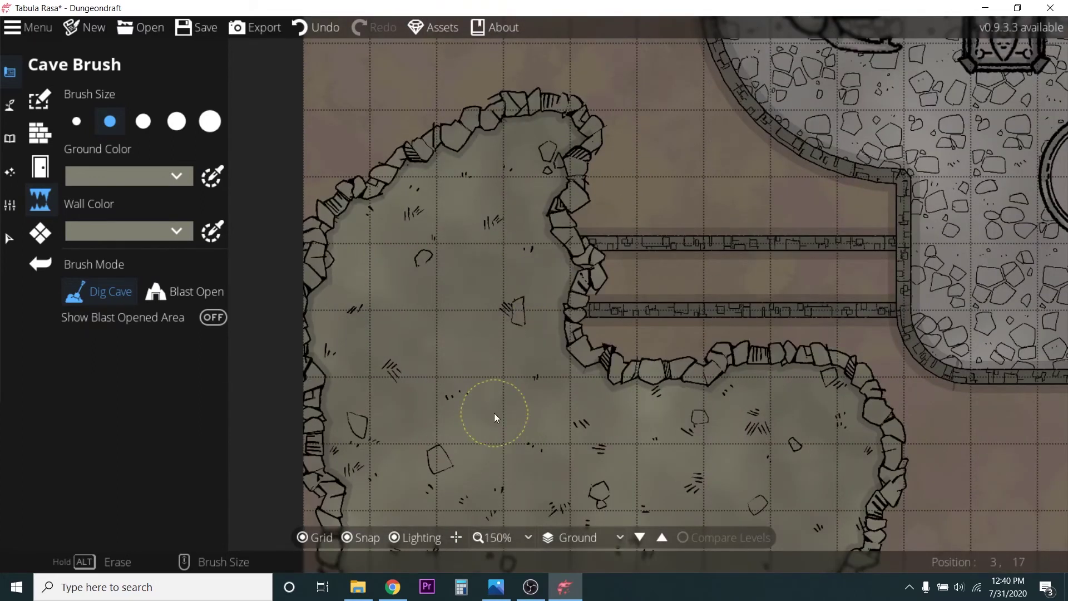
- Blast open the cave wall between the two corridor walls and at the northern wall's end, using the smallest brush size
{"action": "left_click", "coordinate": [178, 294]}
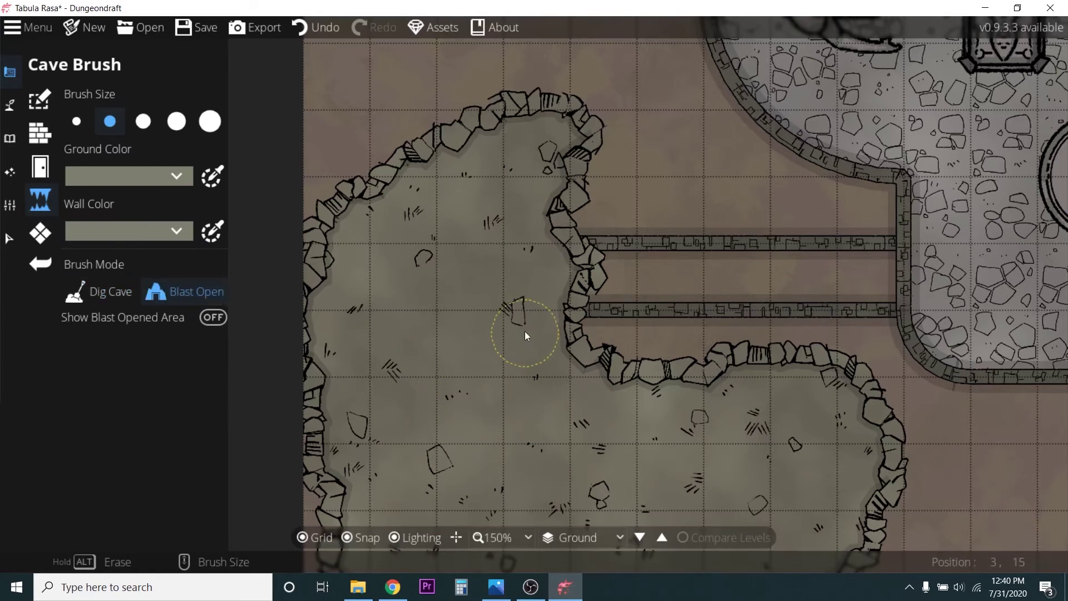
{"action": "left_click", "coordinate": [76, 121]}
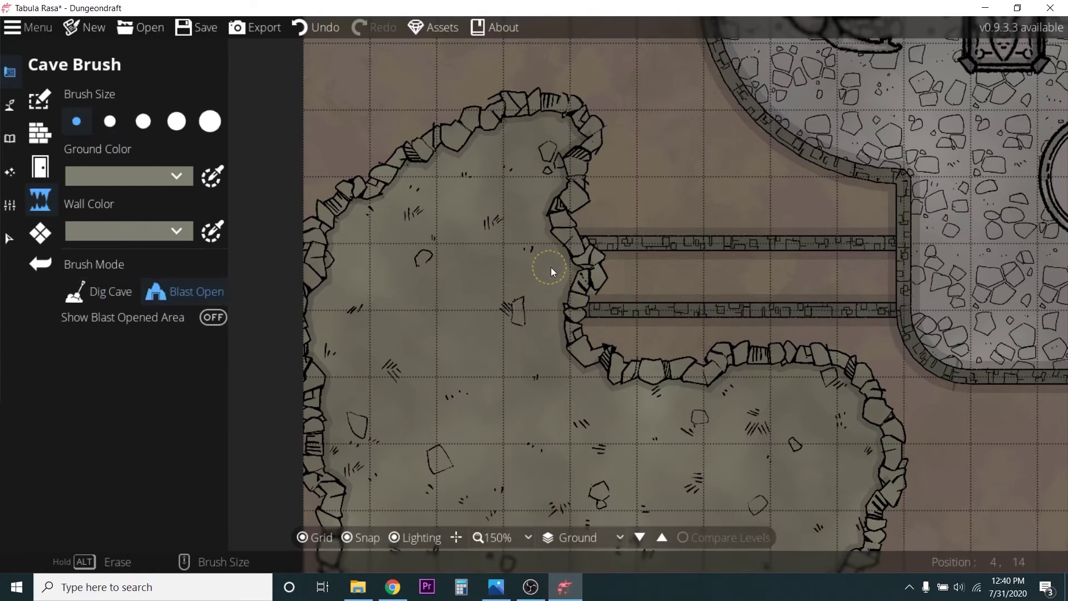
{"action": "left_click_drag", "start_coordinate": [564, 267], "coordinate": [619, 280]}
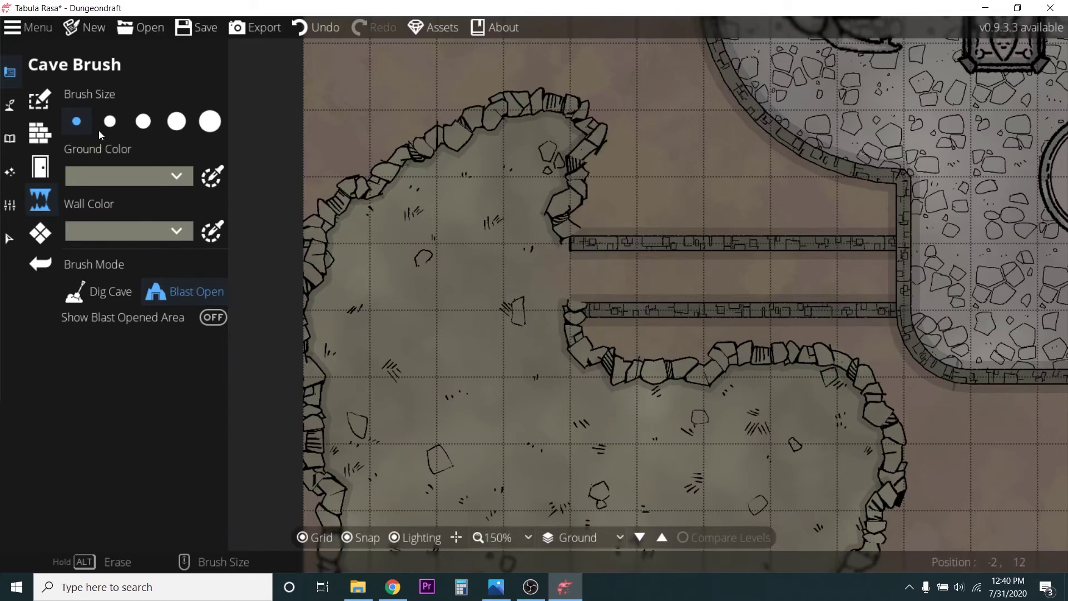
{"action": "left_click", "coordinate": [573, 244]}
- Dig small patches in Dig Cave mode at the west ends of both corridor walls so the cave edges meet them
{"action": "left_click", "coordinate": [78, 303]}
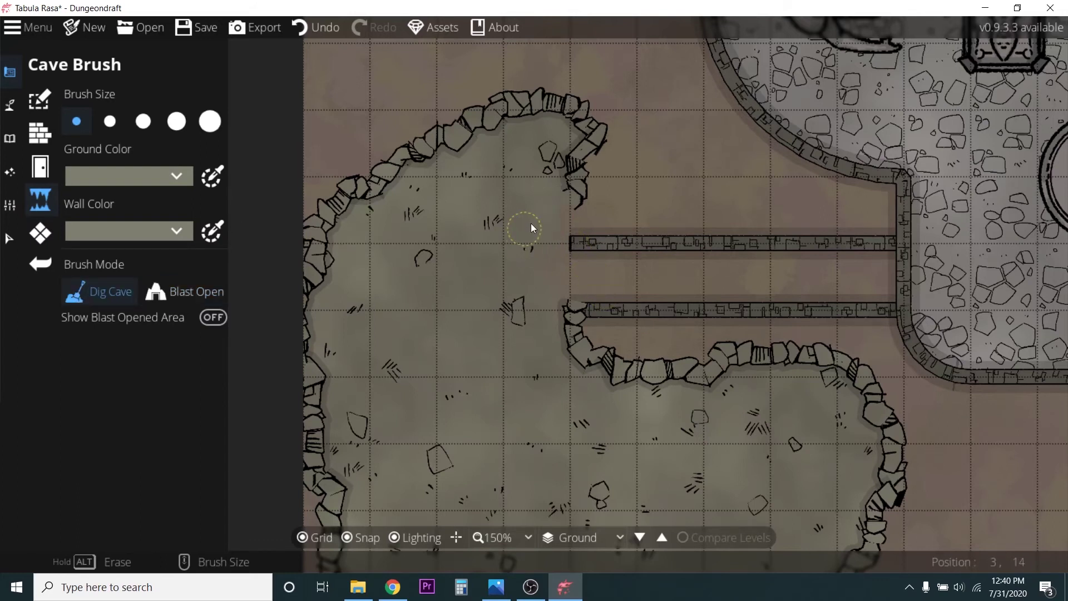
{"action": "left_click", "coordinate": [568, 243]}
{"action": "left_click", "coordinate": [577, 233]}
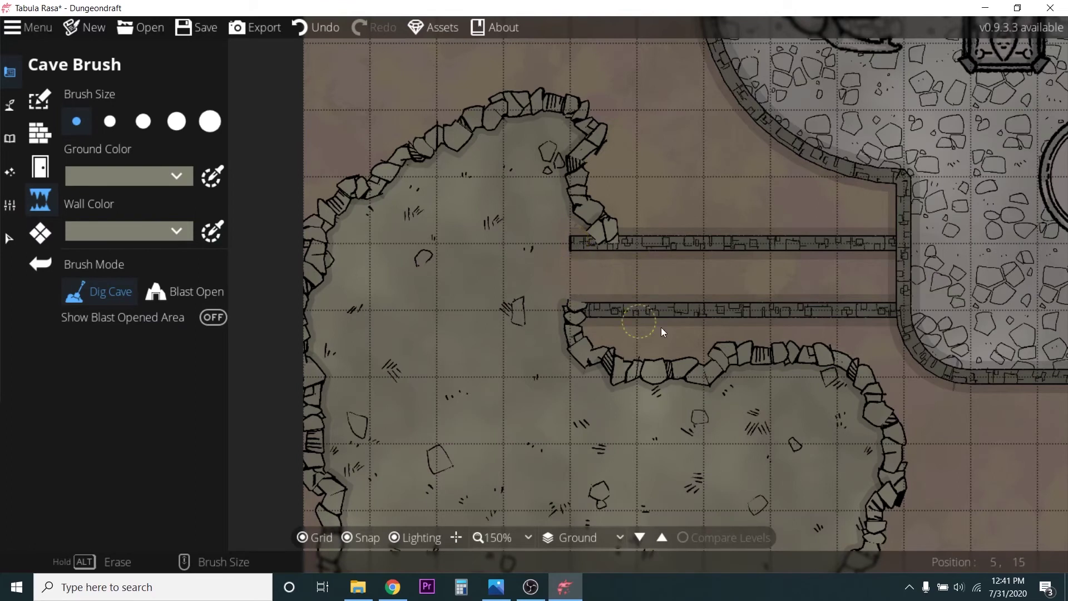
{"action": "left_click", "coordinate": [588, 313]}
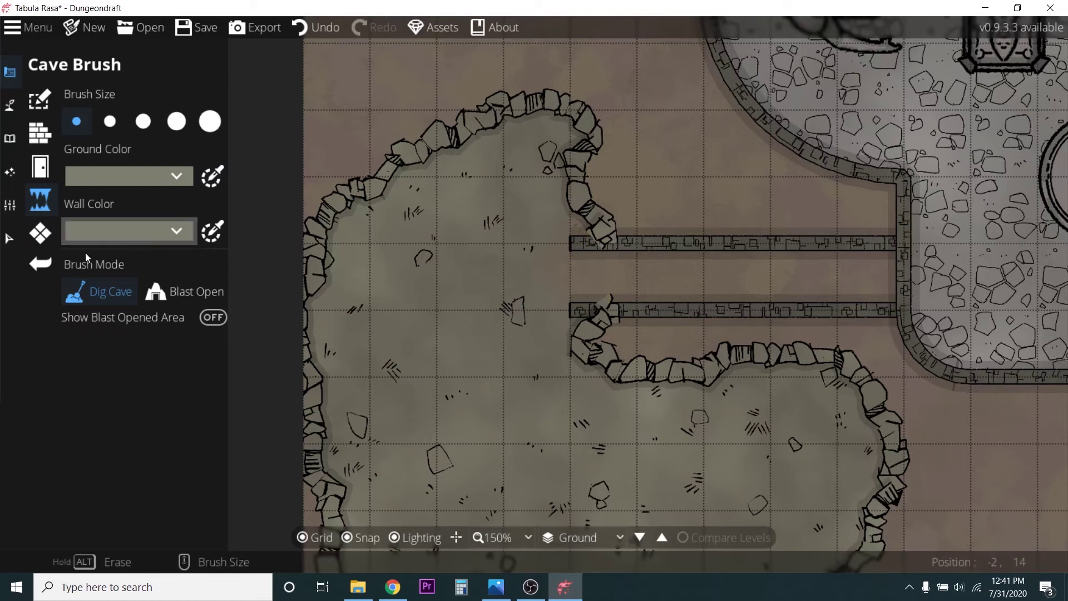
- With snapping off, add wall points where the cave edges meet both corridor walls and delete their west end points
{"action": "left_click", "coordinate": [39, 104]}
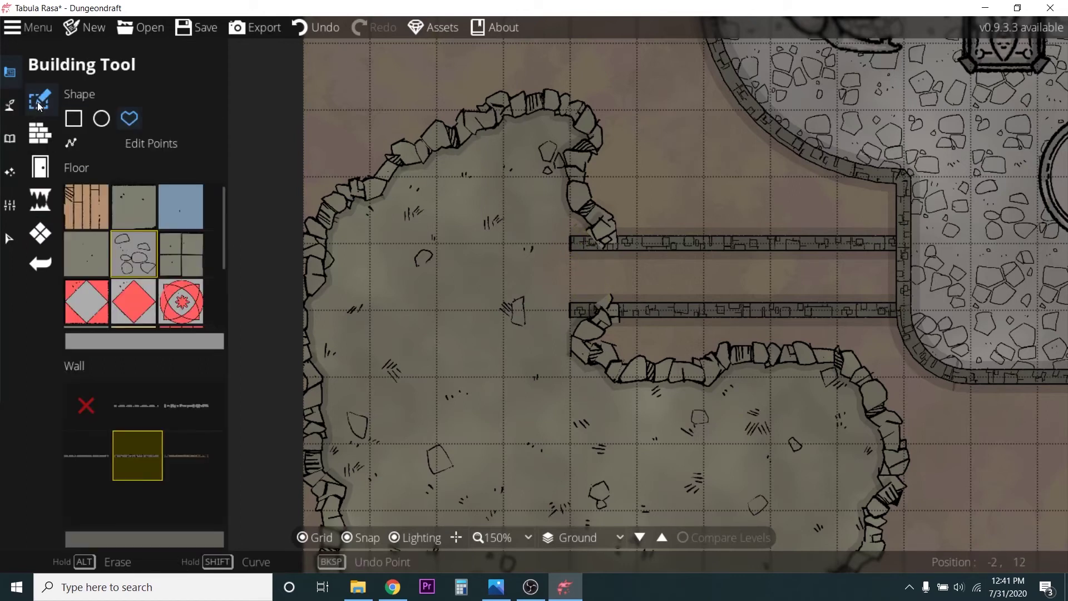
{"action": "left_click", "coordinate": [46, 142]}
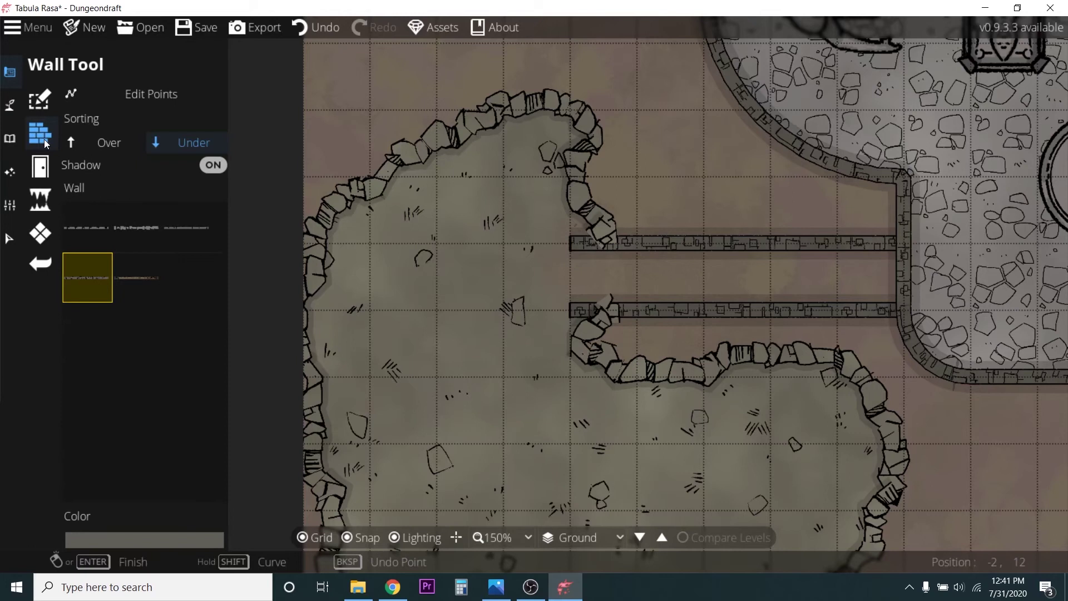
{"action": "left_click", "coordinate": [162, 94]}
{"action": "scroll", "coordinate": [629, 256], "scroll_direction": "up", "scroll_amount": 2}
{"action": "left_click", "coordinate": [619, 252]}
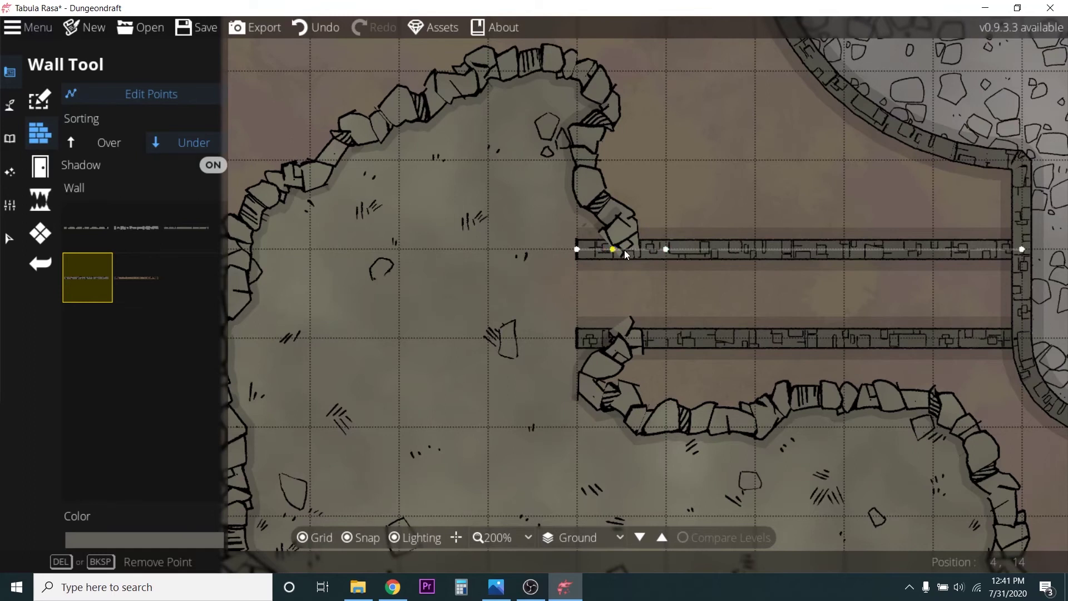
{"action": "left_click", "coordinate": [349, 538]}
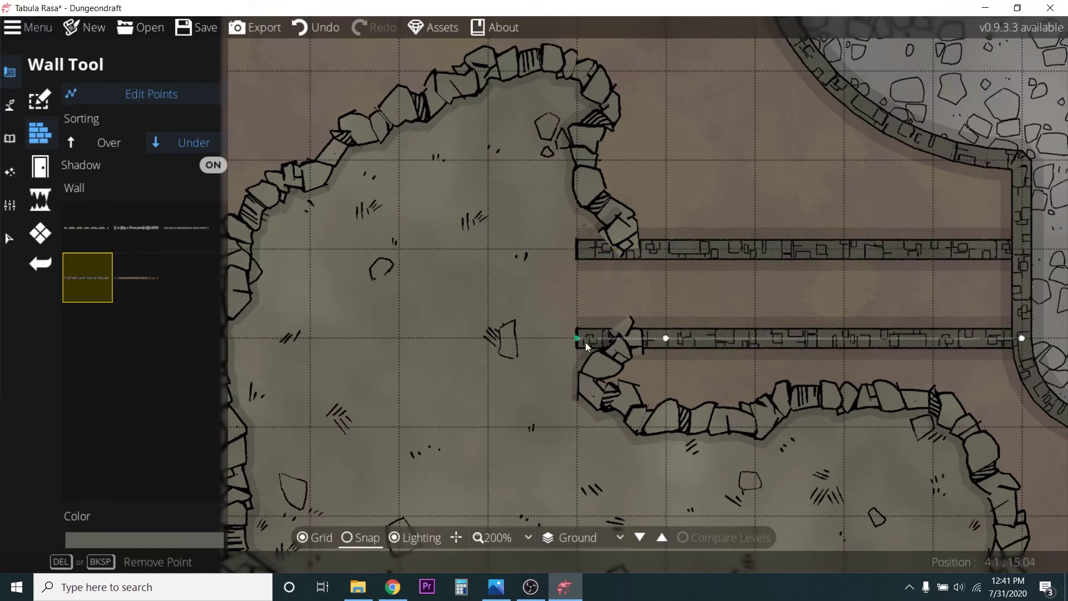
{"action": "scroll", "coordinate": [586, 342], "scroll_direction": "up", "scroll_amount": 2}
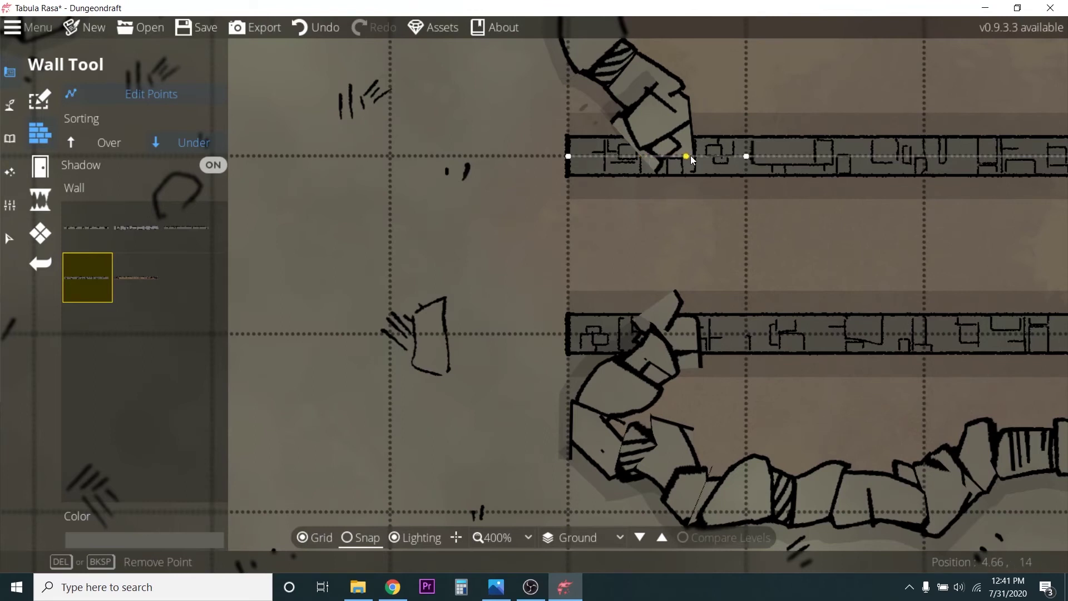
{"action": "left_click", "coordinate": [698, 336]}
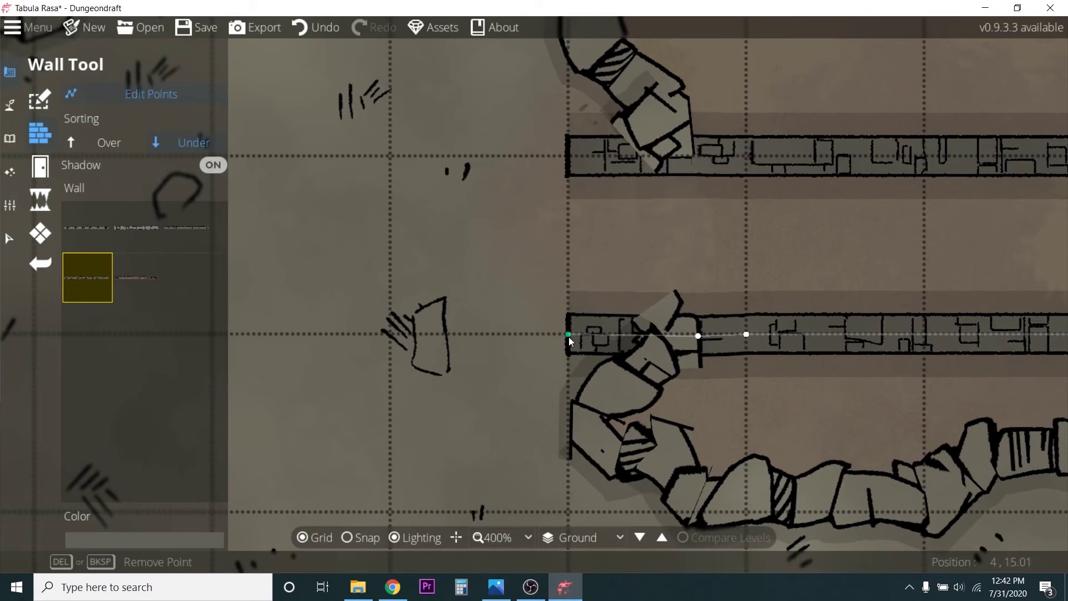
{"action": "key", "text": "Delete"}
{"action": "left_click", "coordinate": [578, 173]}
{"action": "key", "text": "Delete"}
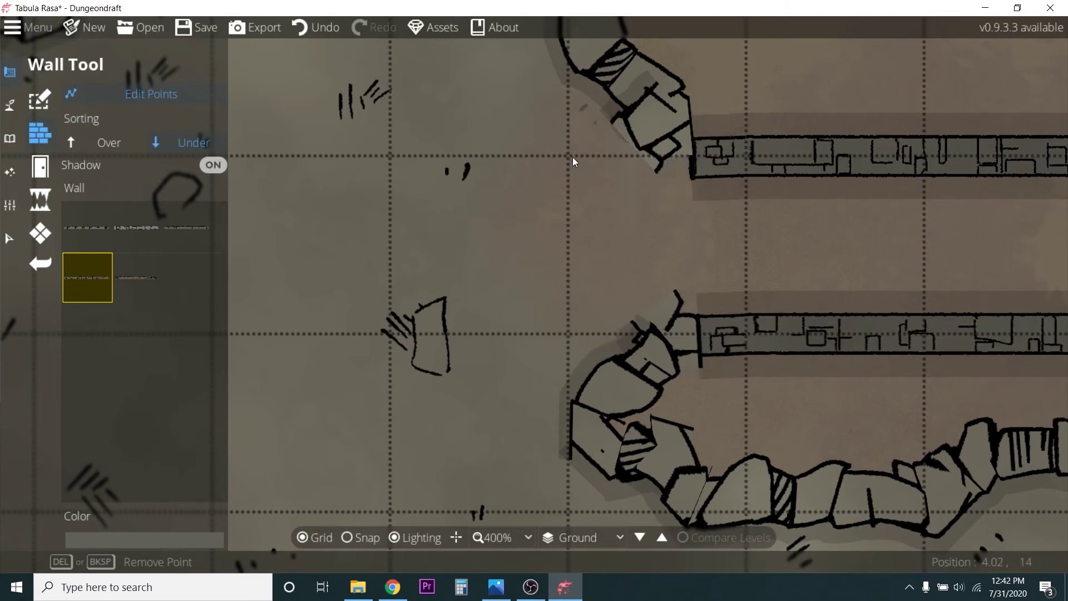
{"action": "scroll", "coordinate": [707, 230], "scroll_direction": "down", "scroll_amount": 4}
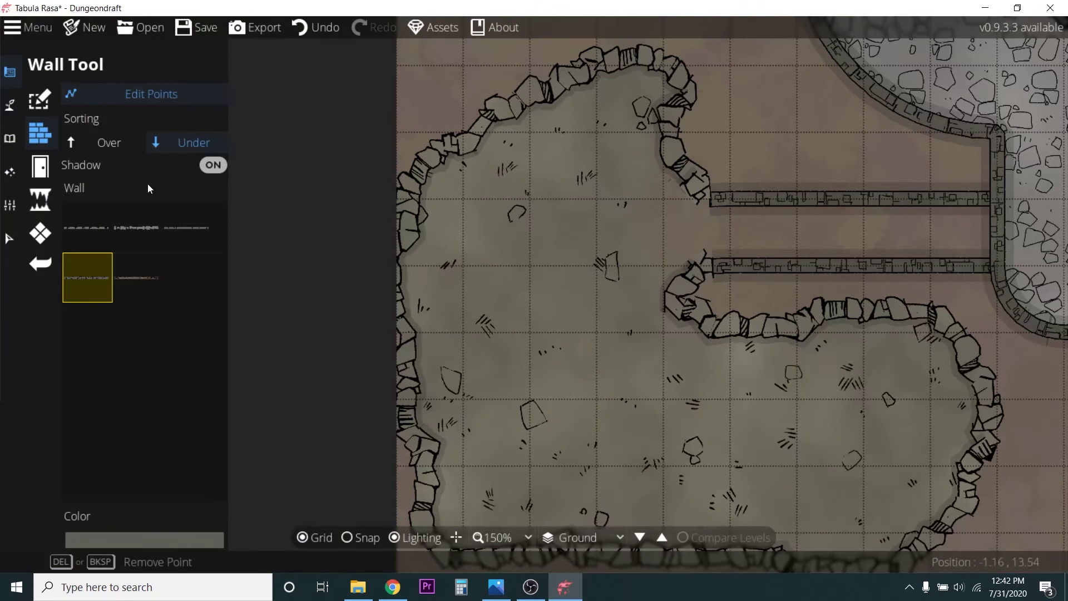
- Place grey Stairs 10 at the corridor's cave end, rotated -90 and scaled to 1.2 to fit between the walls
{"action": "left_click", "coordinate": [11, 140]}
{"action": "left_click", "coordinate": [62, 97]}
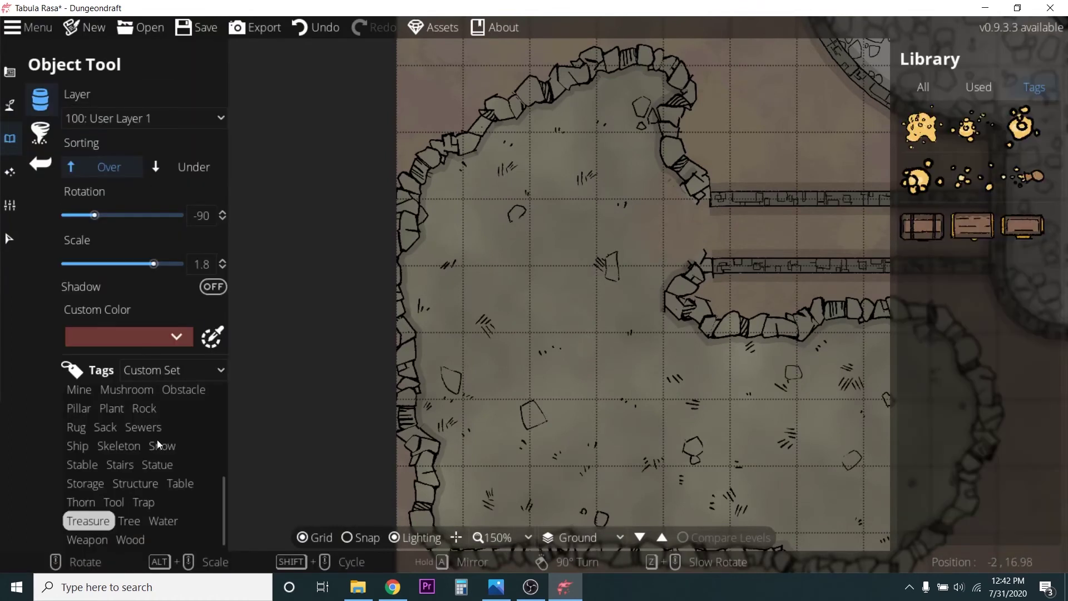
{"action": "left_click", "coordinate": [121, 465]}
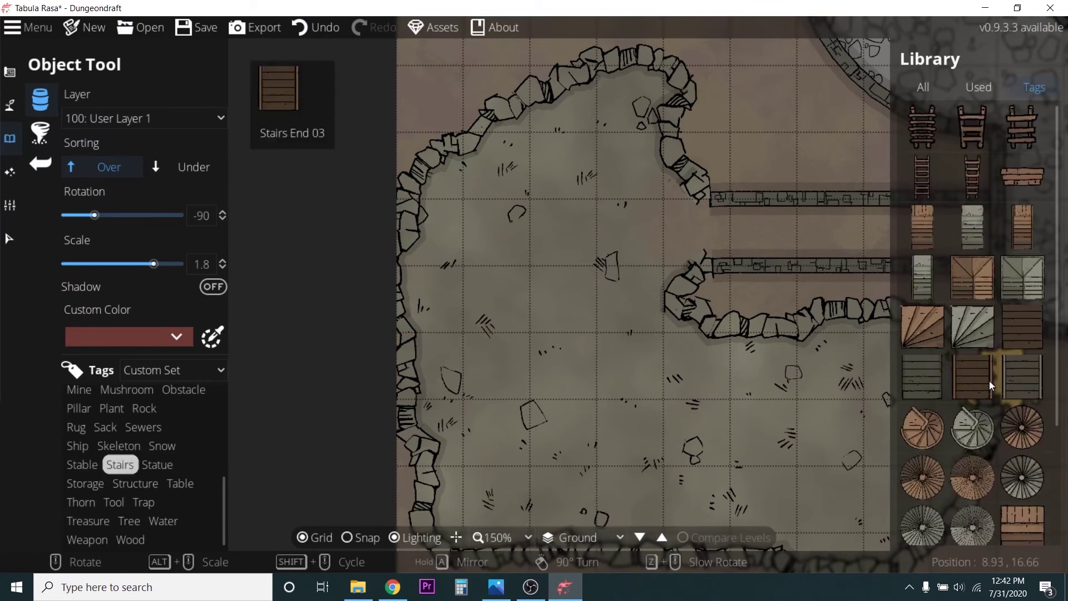
{"action": "left_click", "coordinate": [971, 232]}
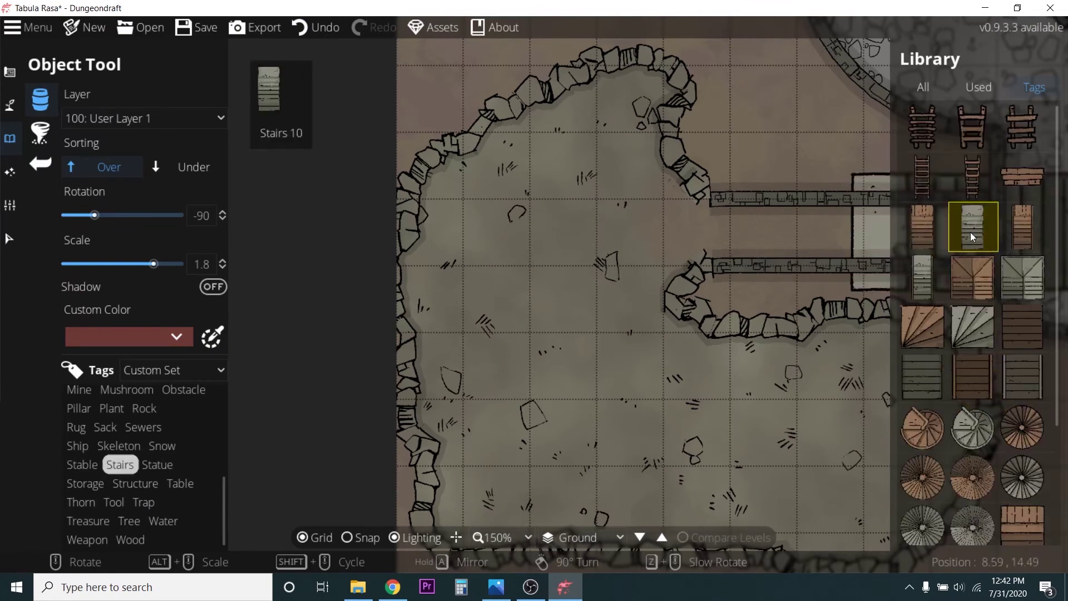
{"action": "scroll", "coordinate": [655, 321], "scroll_direction": "down", "scroll_amount": 3}
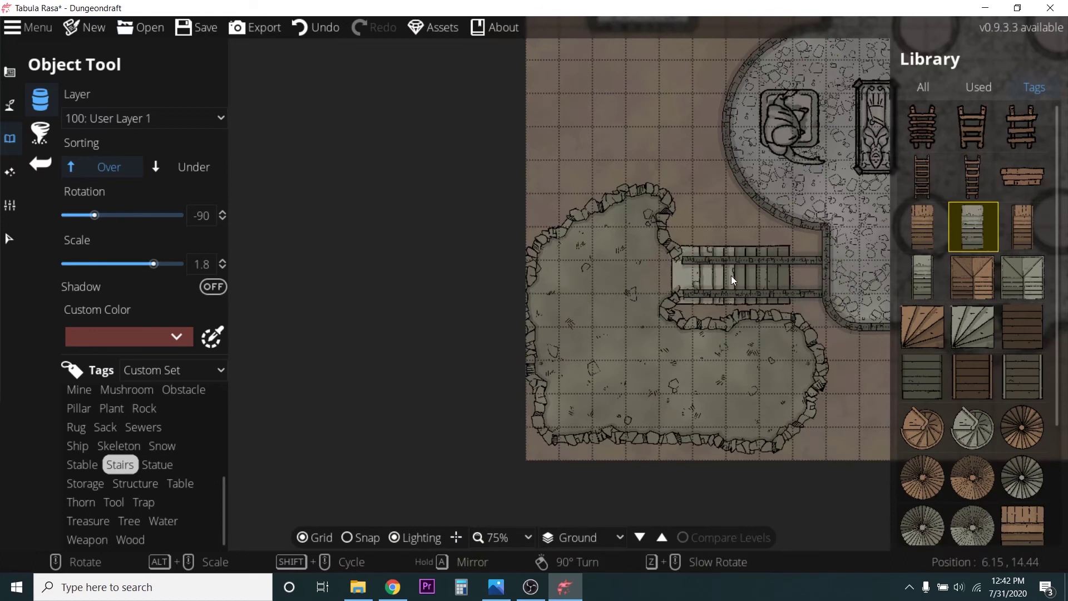
{"action": "scroll", "coordinate": [731, 276], "scroll_direction": "up", "scroll_amount": 3}
{"action": "scroll", "coordinate": [730, 276], "scroll_direction": "down", "scroll_amount": 6, "text": "alt"}
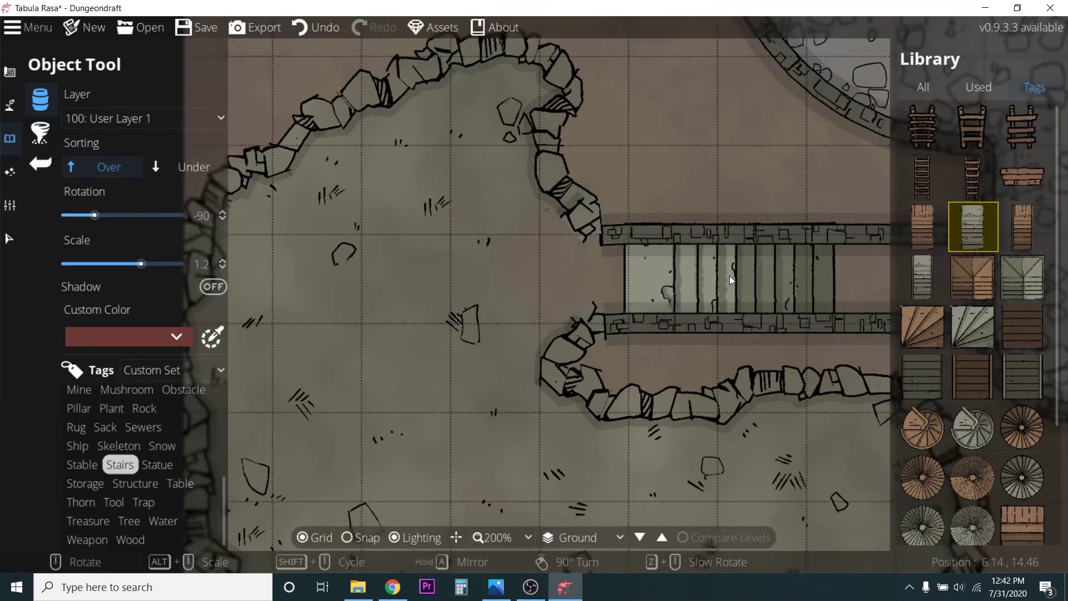
{"action": "left_click", "coordinate": [686, 280]}
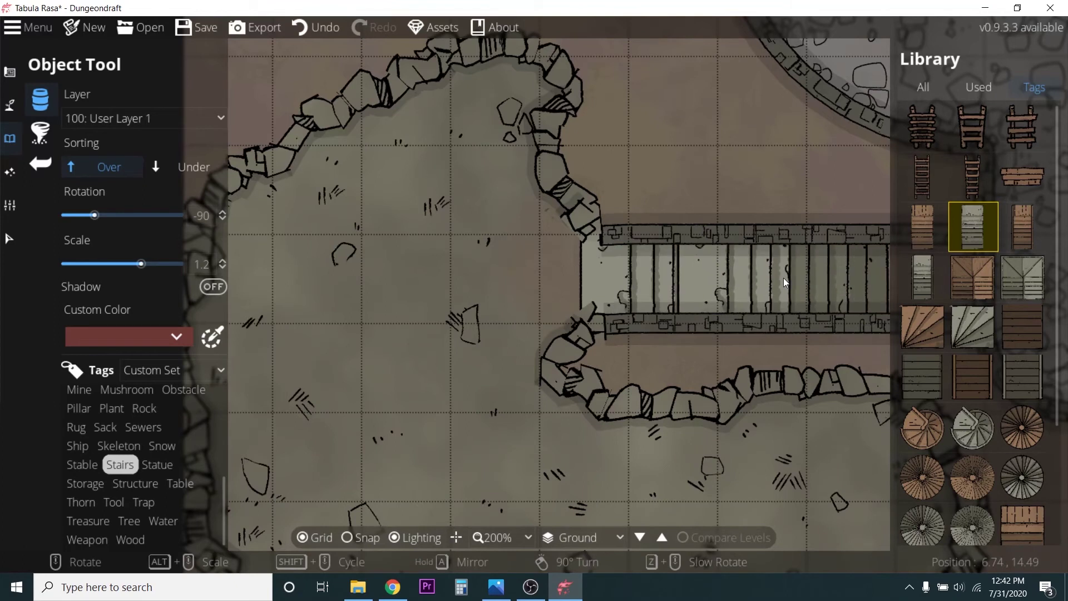
- Place a second Stairs 10 rotated to 90 at the corridor's east end, against the large room's wall
{"action": "scroll", "coordinate": [765, 278], "scroll_direction": "up", "scroll_amount": 10}
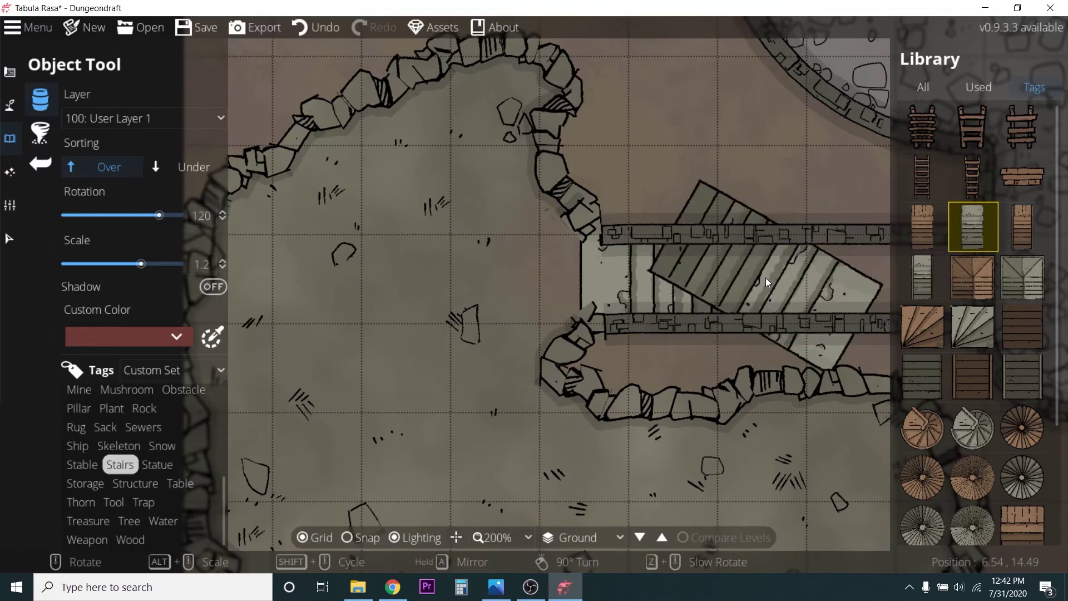
{"action": "scroll", "coordinate": [766, 278], "scroll_direction": "down", "scroll_amount": 2}
{"action": "scroll", "coordinate": [765, 278], "scroll_direction": "down", "scroll_amount": 3}
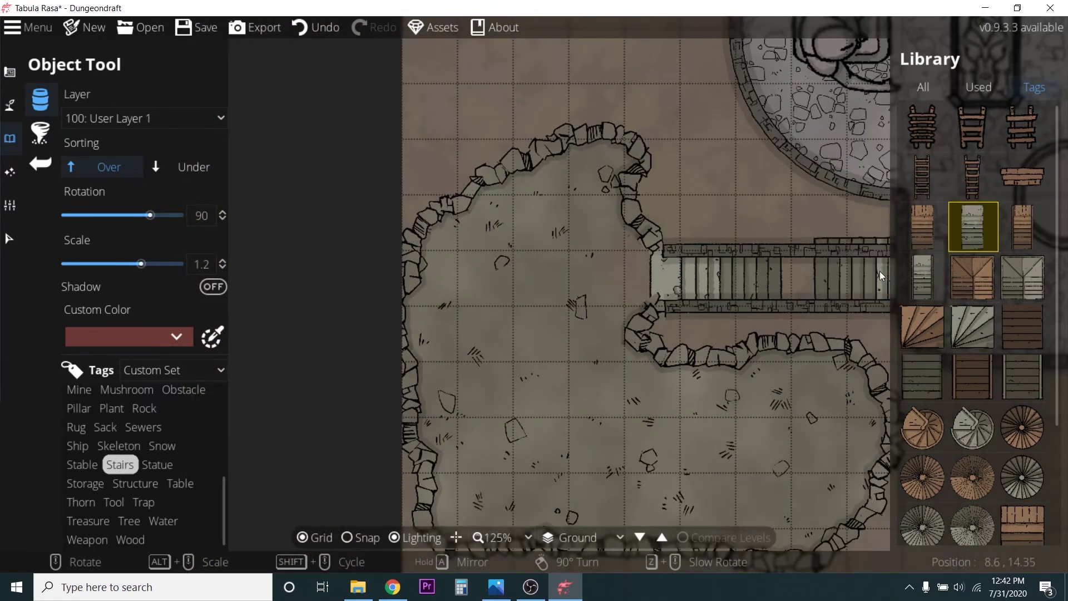
{"action": "left_click", "coordinate": [844, 280]}
{"action": "scroll", "coordinate": [843, 279], "scroll_direction": "down", "scroll_amount": 3}
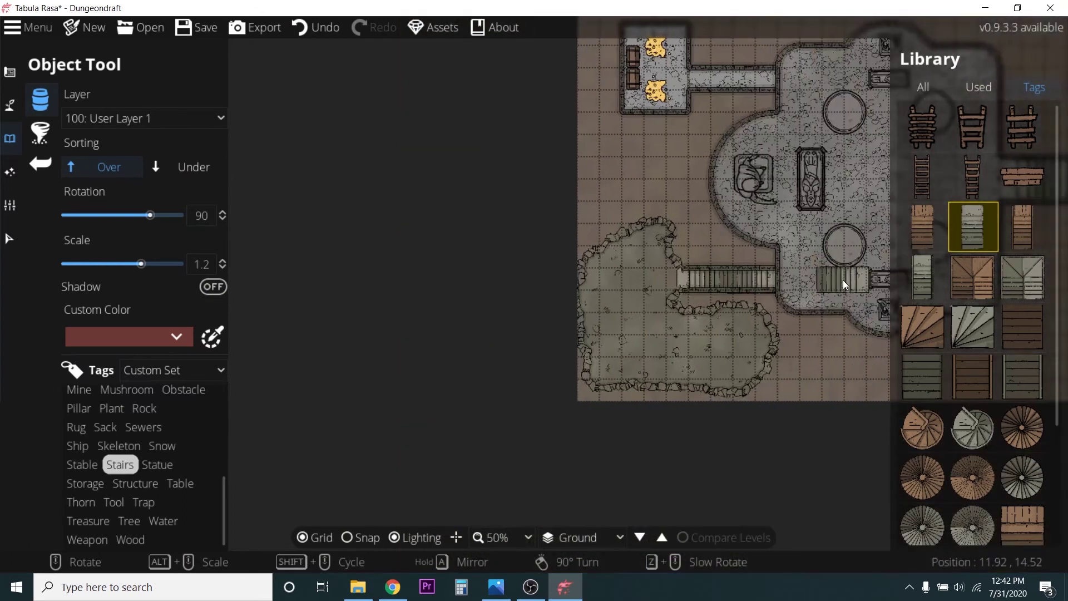
{"action": "scroll", "coordinate": [706, 306], "scroll_direction": "up", "scroll_amount": 2}
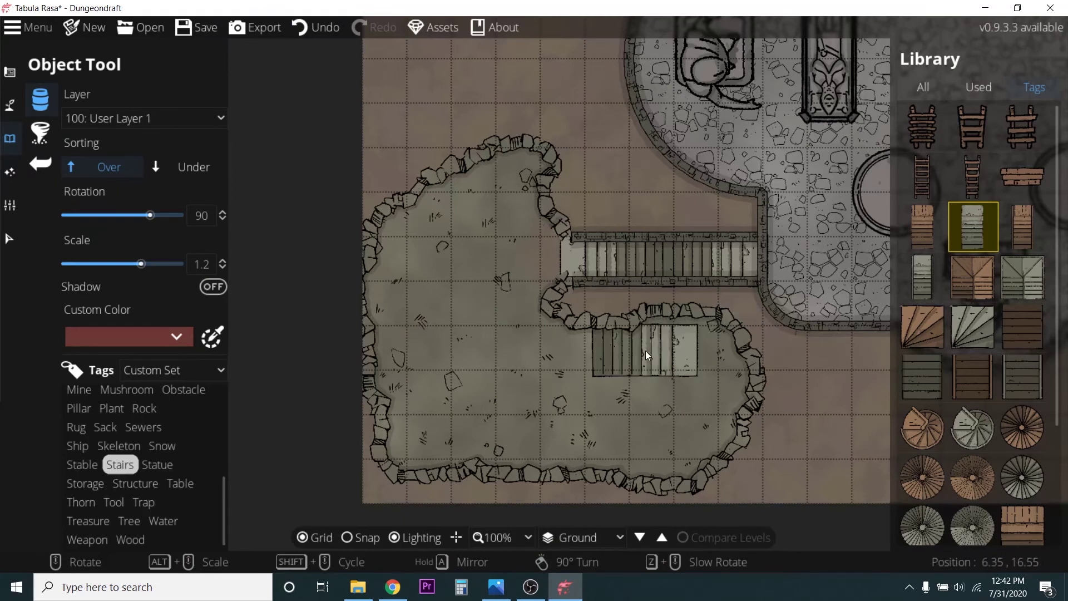
{"action": "key", "text": "Escape"}
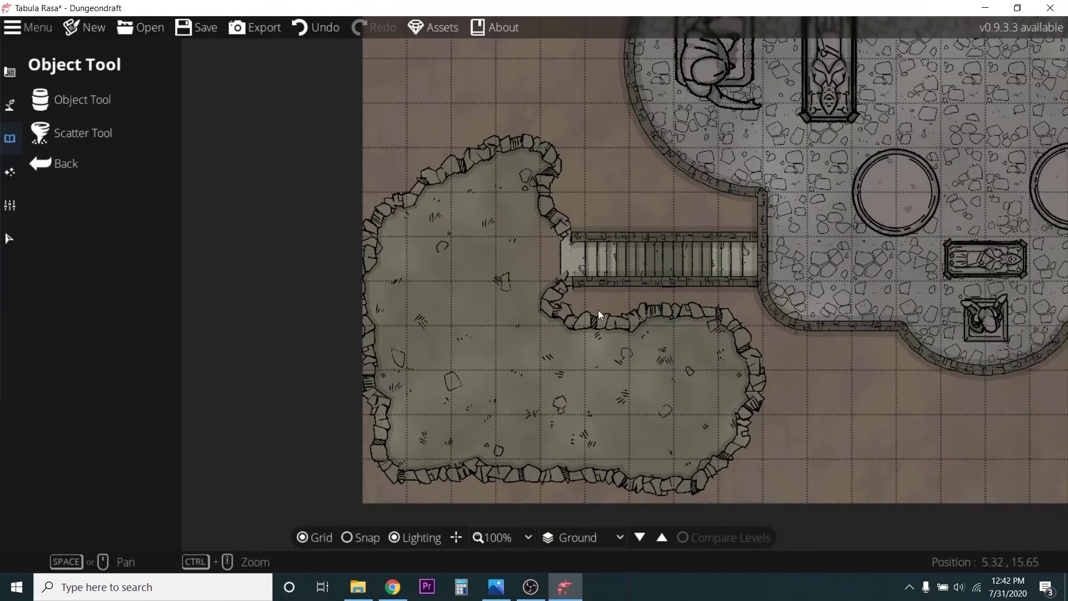
- Try painting a freehand water patch with the medium Water Brush on the empty ground between the two large rooms
{"action": "scroll", "coordinate": [557, 319], "scroll_direction": "down", "scroll_amount": 1}
{"action": "scroll", "coordinate": [475, 307], "scroll_direction": "up", "scroll_amount": 1}
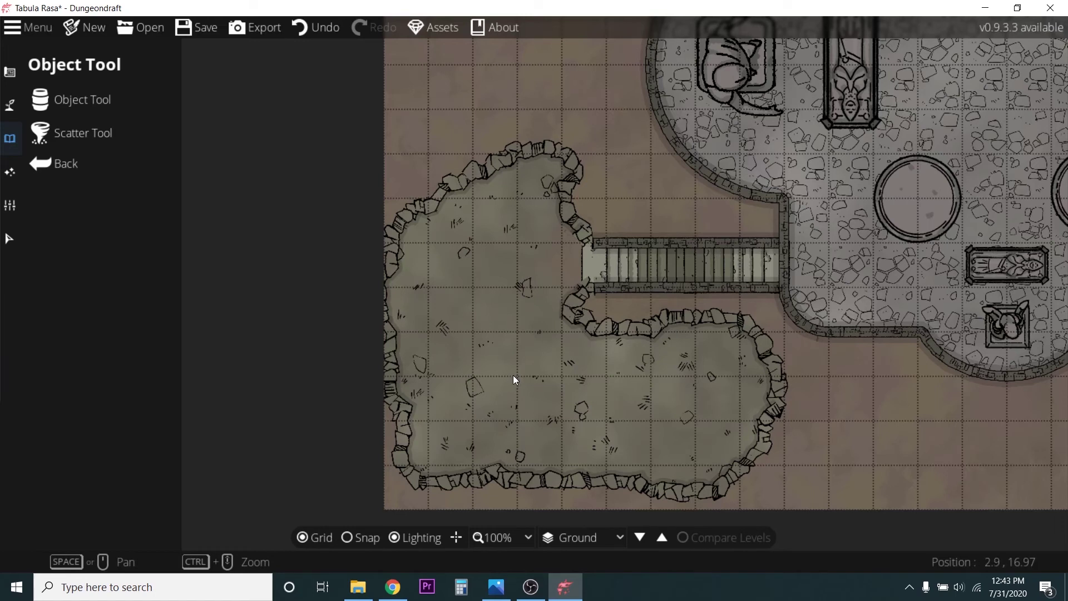
{"action": "left_click", "coordinate": [9, 105]}
{"action": "left_click", "coordinate": [67, 139]}
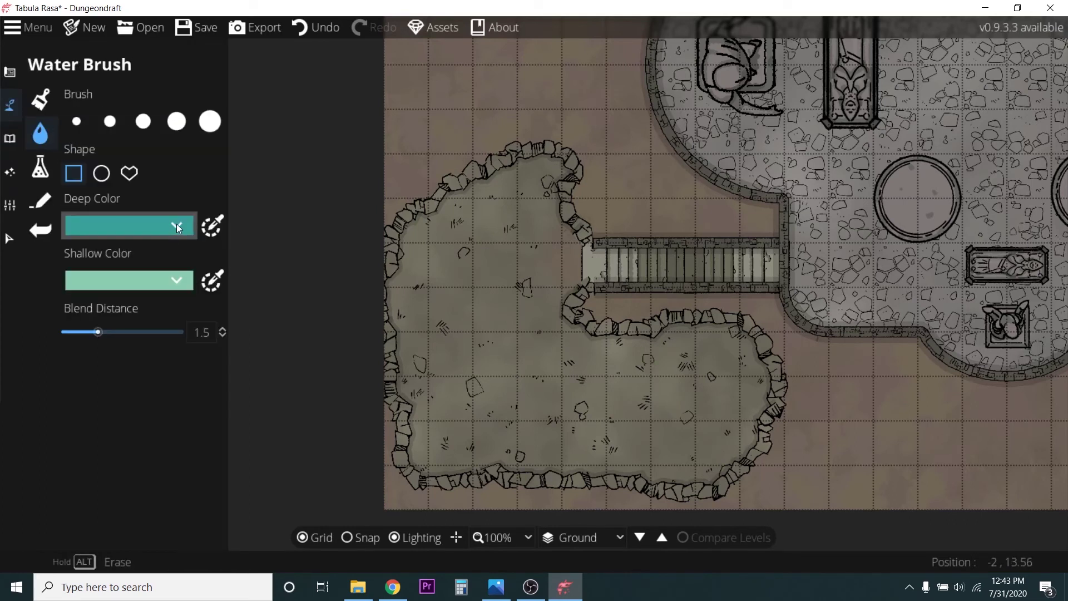
{"action": "scroll", "coordinate": [480, 271], "scroll_direction": "down", "scroll_amount": 4}
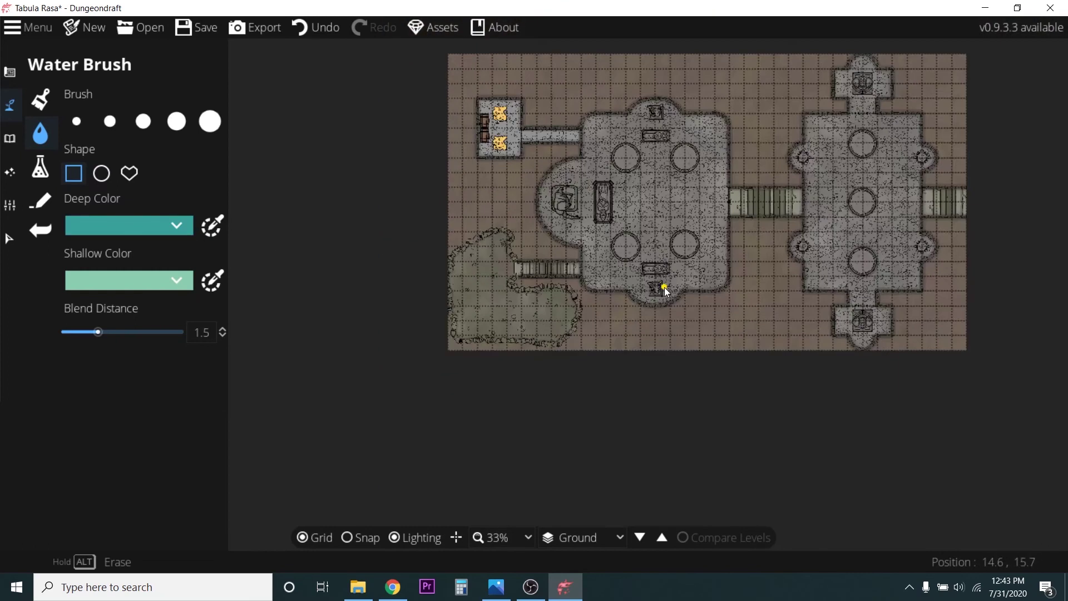
{"action": "scroll", "coordinate": [756, 68], "scroll_direction": "up", "scroll_amount": 4}
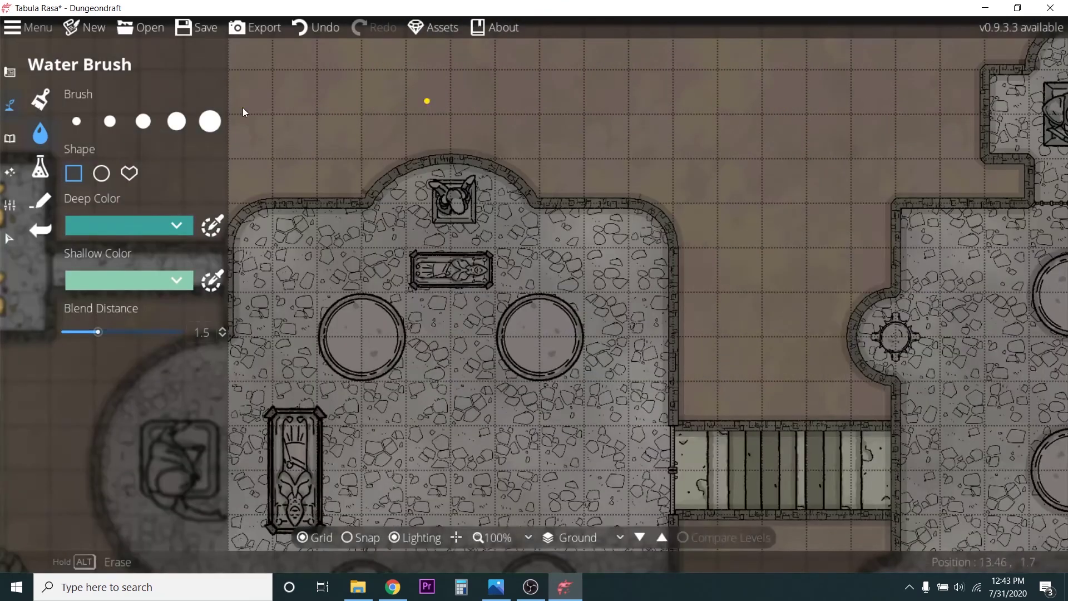
{"action": "left_click", "coordinate": [143, 121]}
{"action": "mouse_move", "coordinate": [644, 92]}
{"action": "left_mouse_down"}
{"action": "mouse_move", "coordinate": [712, 131]}
{"action": "mouse_move", "coordinate": [824, 163]}
{"action": "left_mouse_up"}
{"action": "mouse_move", "coordinate": [751, 156]}
{"action": "left_mouse_down"}
{"action": "mouse_move", "coordinate": [784, 246]}
{"action": "mouse_move", "coordinate": [803, 161]}
{"action": "left_mouse_up"}
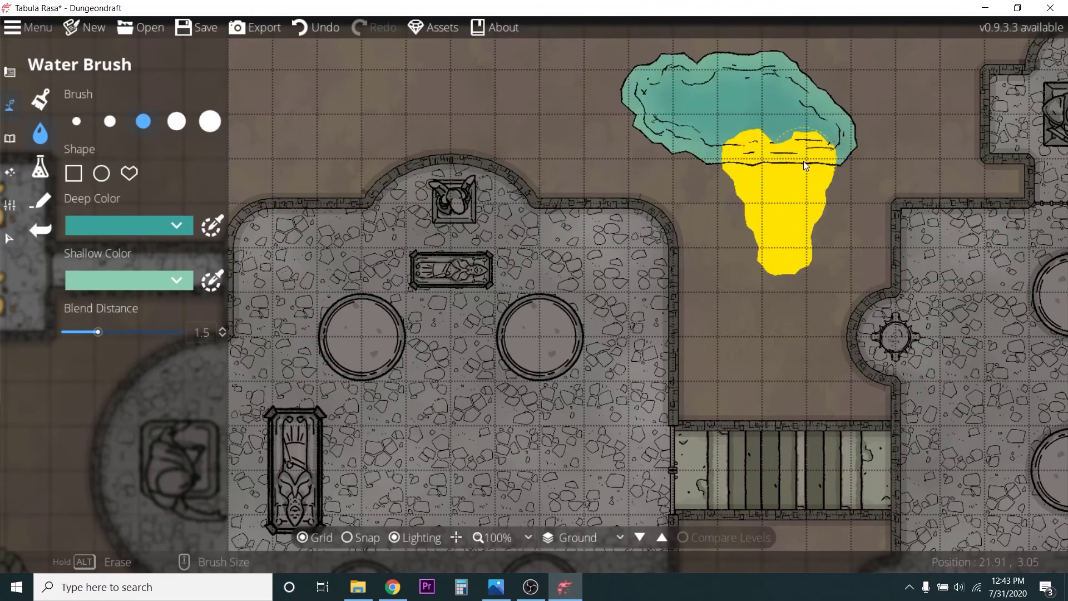
- Erase the trial water patch between the two large rooms
{"action": "scroll", "coordinate": [640, 182], "scroll_direction": "up", "scroll_amount": 1}
{"action": "mouse_move", "coordinate": [776, 353]}
{"action": "left_mouse_down"}
{"action": "mouse_move", "coordinate": [839, 143]}
{"action": "mouse_move", "coordinate": [742, 112]}
{"action": "mouse_move", "coordinate": [589, 104]}
{"action": "mouse_move", "coordinate": [596, 148]}
{"action": "mouse_move", "coordinate": [760, 289]}
{"action": "mouse_move", "coordinate": [751, 159]}
{"action": "mouse_move", "coordinate": [696, 200]}
{"action": "mouse_move", "coordinate": [586, 210]}
{"action": "mouse_move", "coordinate": [617, 198]}
{"action": "mouse_move", "coordinate": [717, 251]}
{"action": "left_mouse_up"}
{"action": "left_click_drag", "start_coordinate": [827, 220], "coordinate": [852, 230]}
{"action": "scroll", "coordinate": [677, 271], "scroll_direction": "down", "scroll_amount": 5}
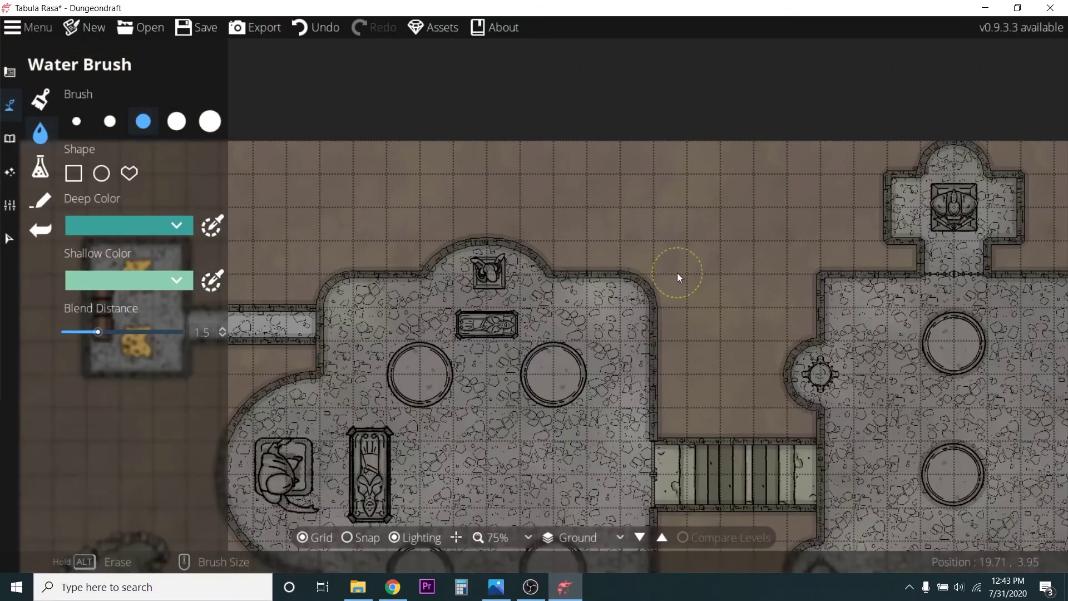
- Try a rectangular water pool in the western part of the cave and undo it
{"action": "scroll", "coordinate": [518, 355], "scroll_direction": "down", "scroll_amount": 2}
{"action": "scroll", "coordinate": [525, 351], "scroll_direction": "up", "scroll_amount": 8}
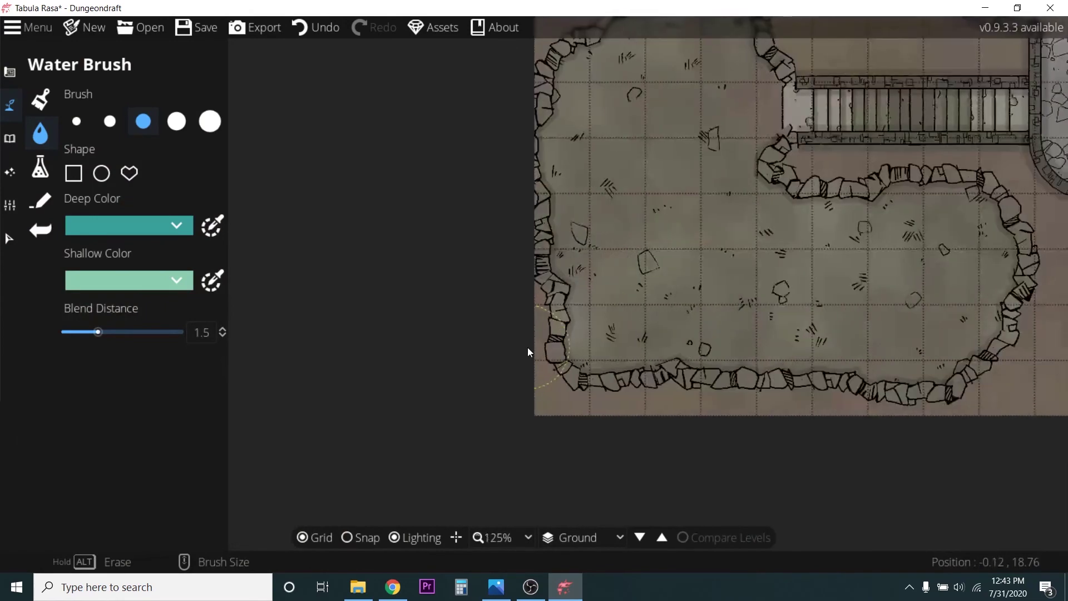
{"action": "left_click", "coordinate": [73, 173]}
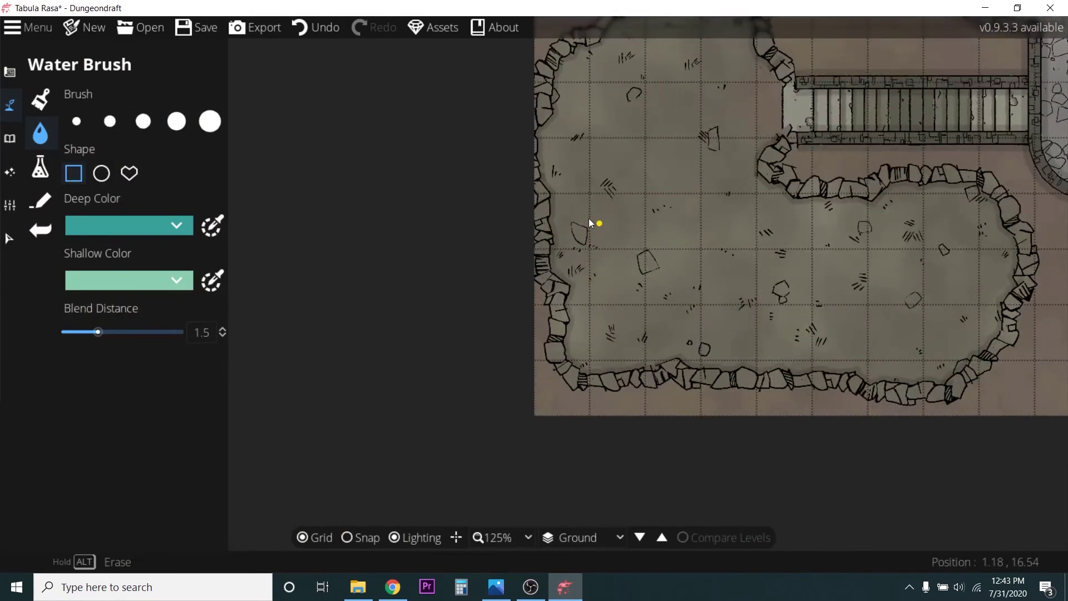
{"action": "left_click_drag", "start_coordinate": [595, 192], "coordinate": [699, 301]}
{"action": "key", "text": "ctrl+z"}
- Try circular water pools about 2 by 2 tiles in the cave's western part, undoing each one
{"action": "left_click", "coordinate": [101, 173]}
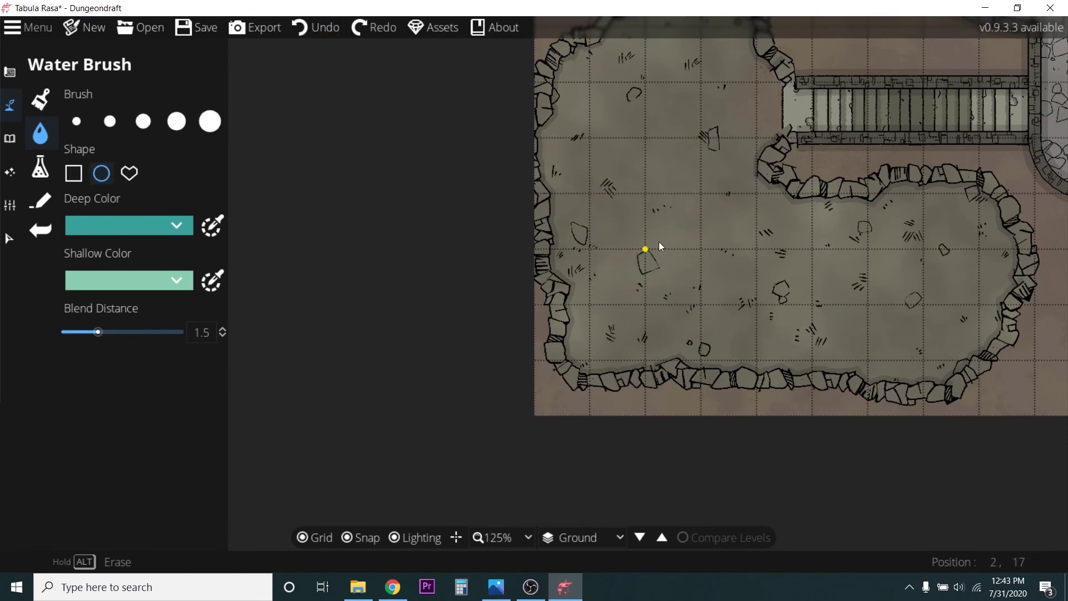
{"action": "left_click_drag", "start_coordinate": [639, 198], "coordinate": [769, 317]}
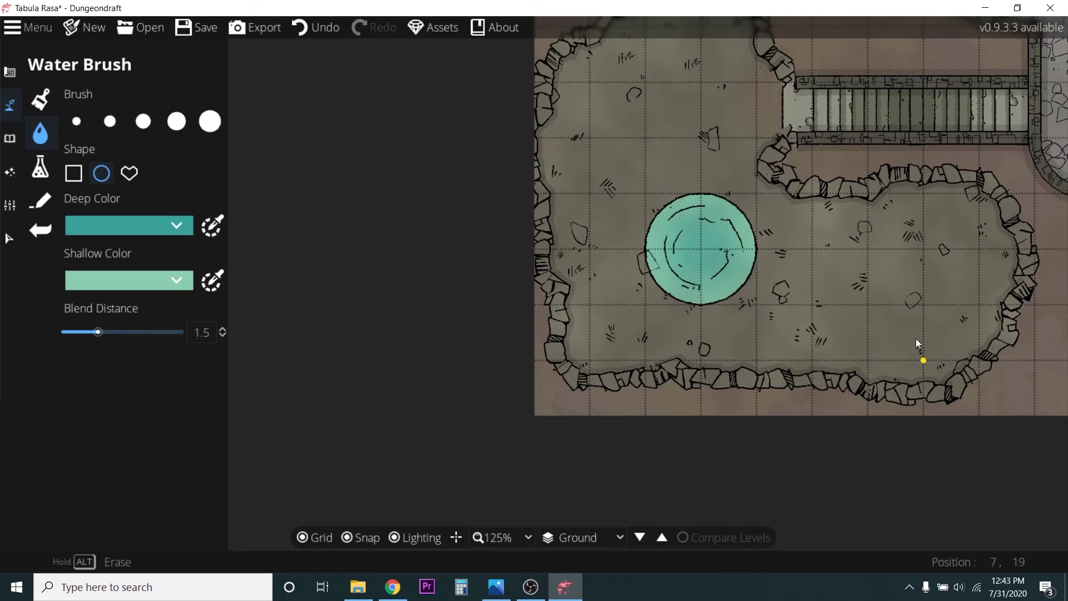
{"action": "key", "text": "ctrl+z"}
{"action": "left_click_drag", "start_coordinate": [593, 201], "coordinate": [705, 311]}
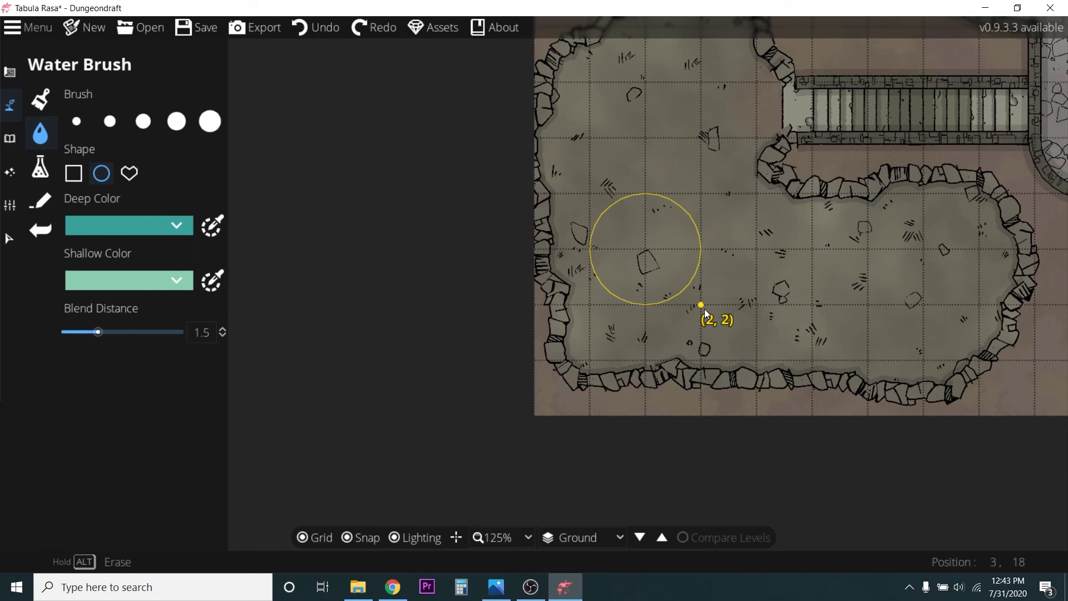
{"action": "left_click_drag", "start_coordinate": [704, 308], "coordinate": [705, 306]}
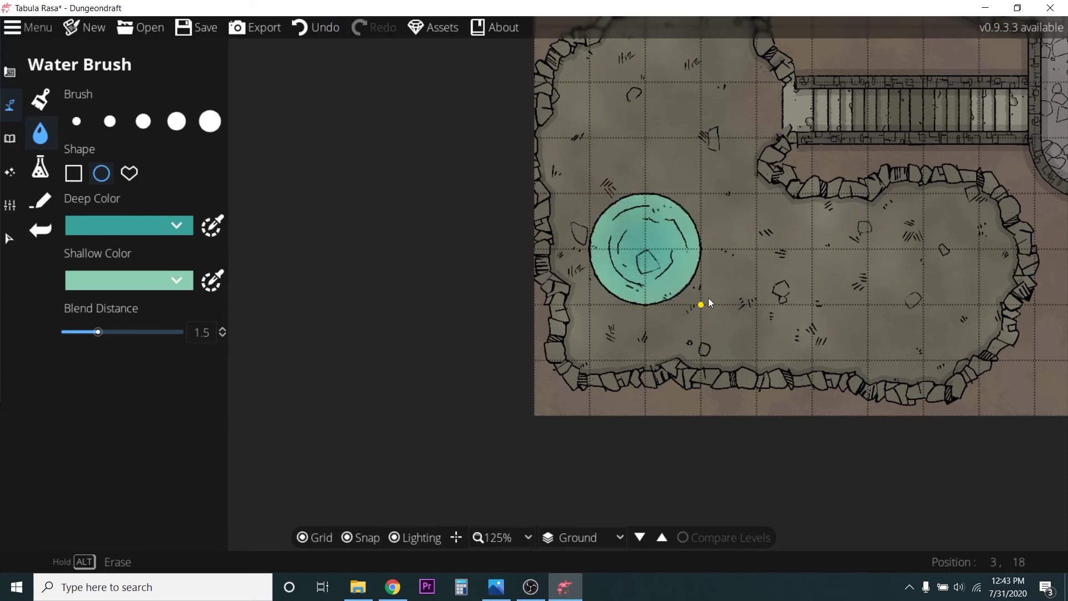
{"action": "key", "text": "ctrl+z"}
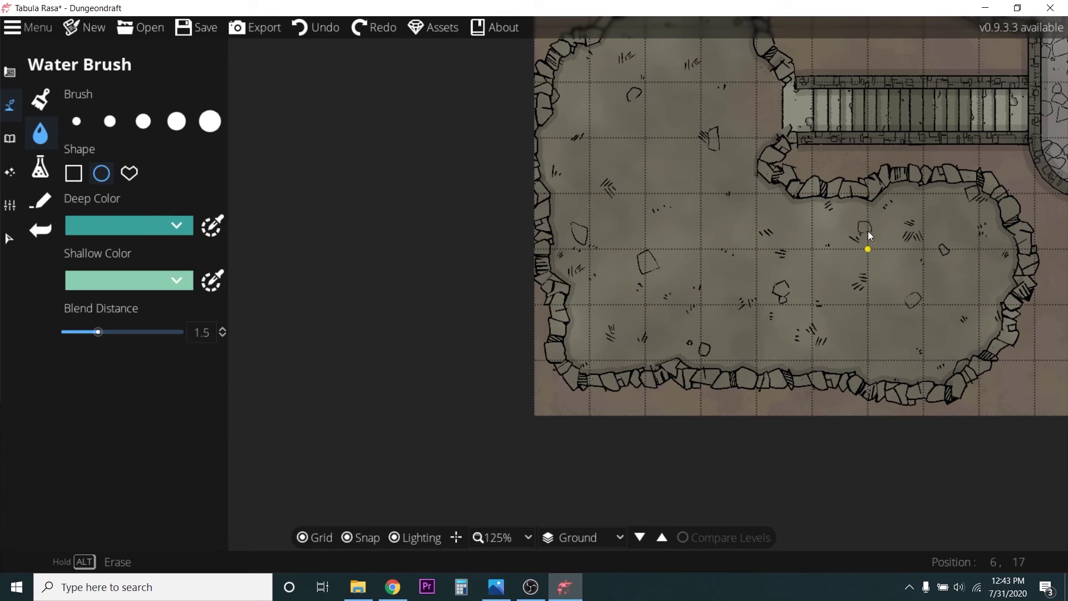
- Draw a circular water pool about 2 tiles wide in the cave's southeast lobe with snapping turned off
{"action": "left_click_drag", "start_coordinate": [868, 231], "coordinate": [970, 342]}
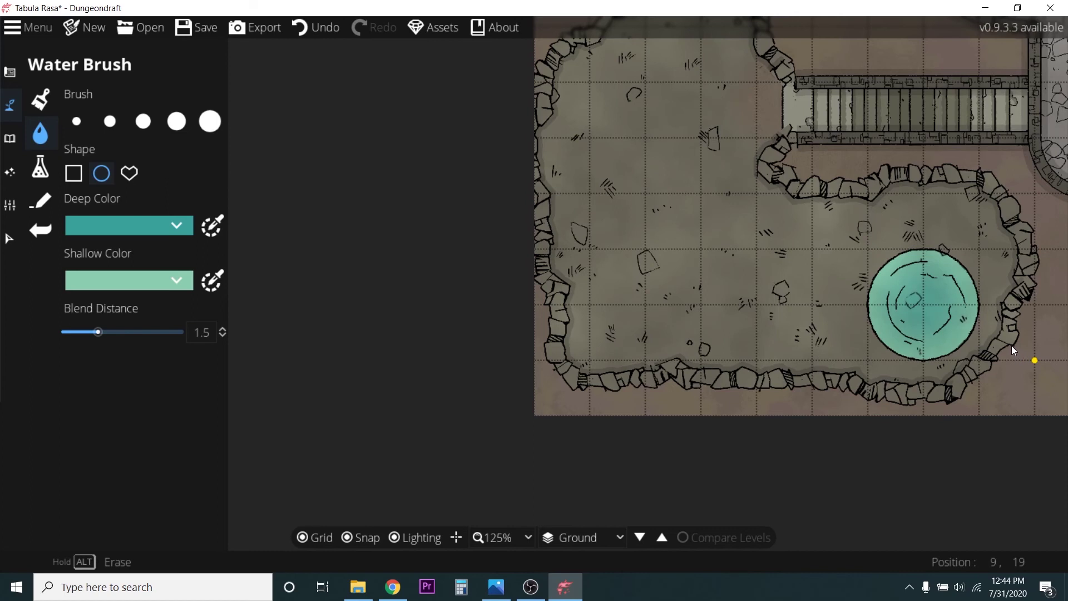
{"action": "key", "text": "ctrl+z"}
{"action": "left_click", "coordinate": [354, 538]}
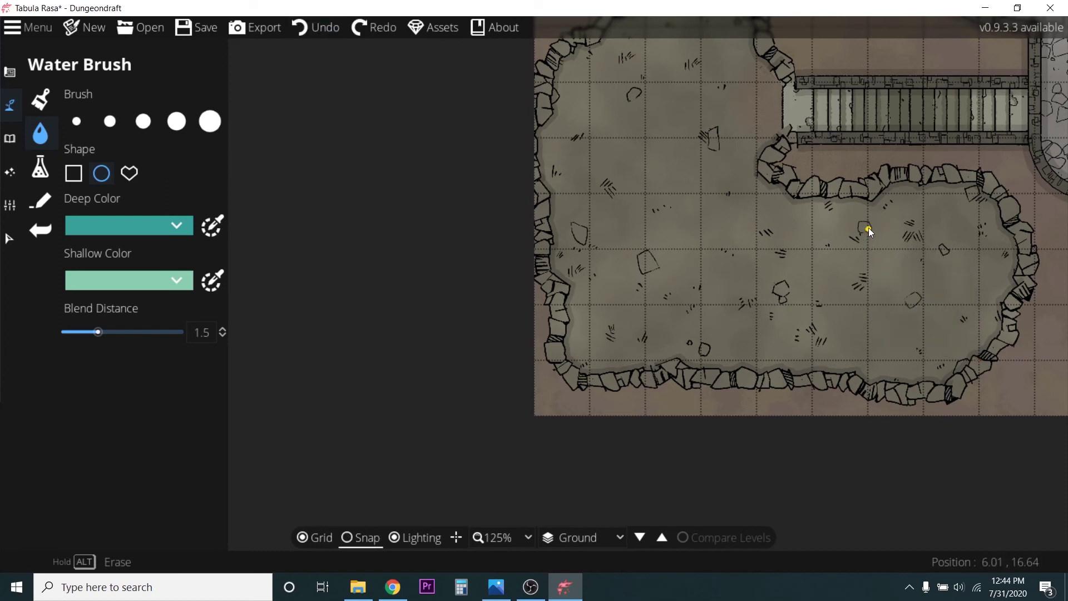
{"action": "left_click_drag", "start_coordinate": [868, 222], "coordinate": [980, 345]}
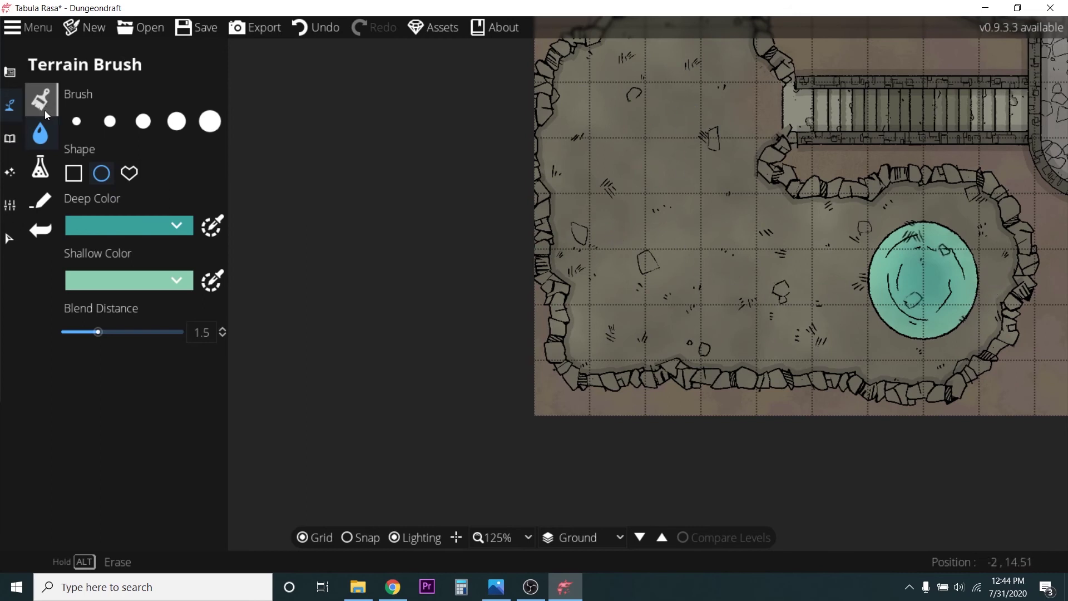
- Place the axe-bearing statue on a rectangular base in the cave's southwest corner, rotated to -135 at scale 1.2
{"action": "left_click", "coordinate": [17, 146]}
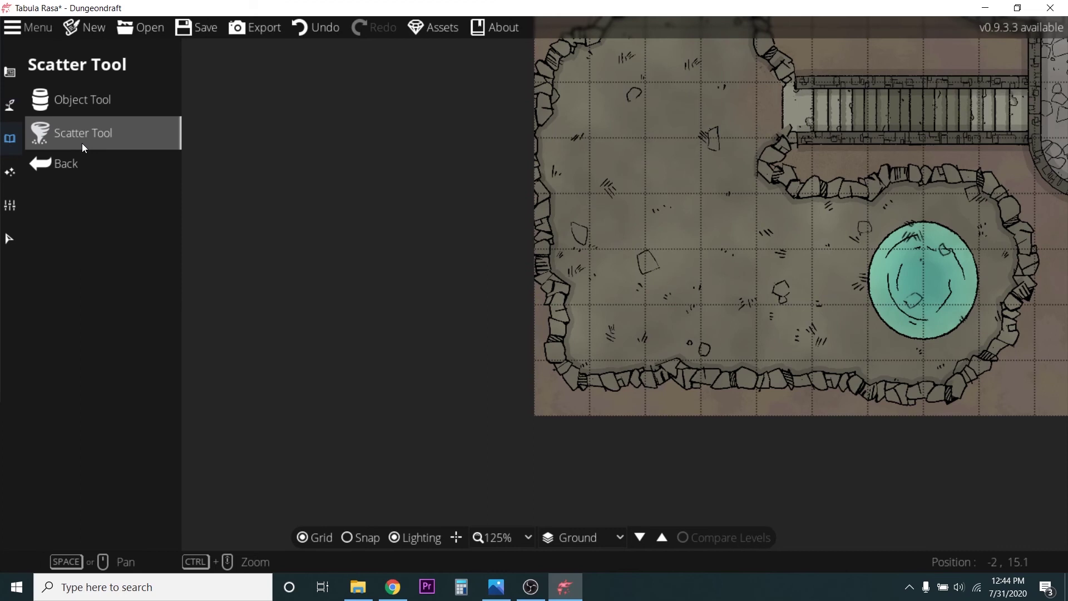
{"action": "left_click", "coordinate": [79, 98]}
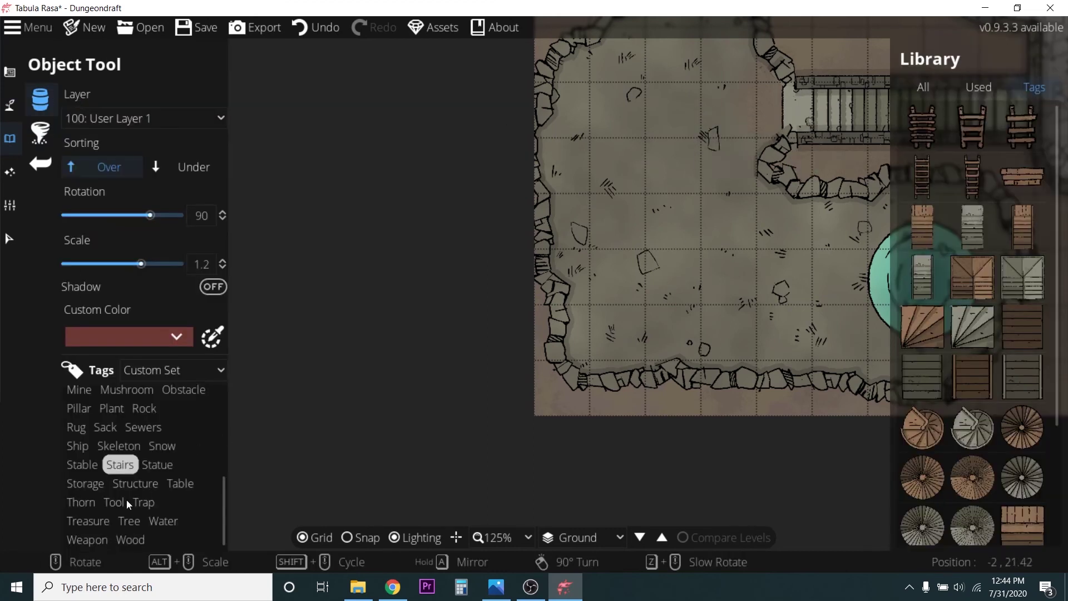
{"action": "left_click", "coordinate": [161, 465]}
{"action": "mouse_move", "coordinate": [973, 223]}
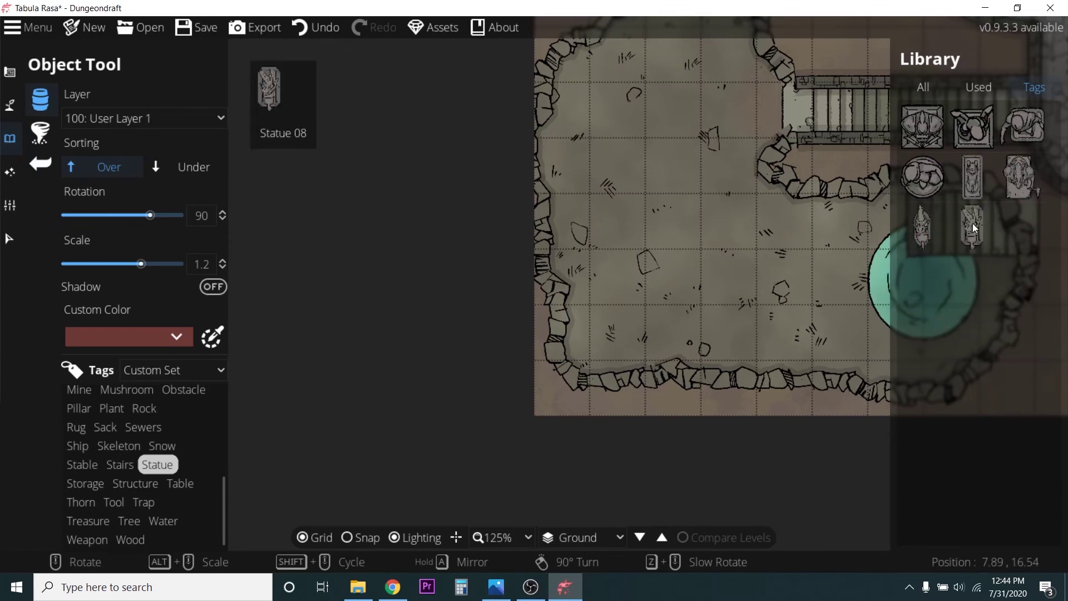
{"action": "left_click", "coordinate": [1022, 176]}
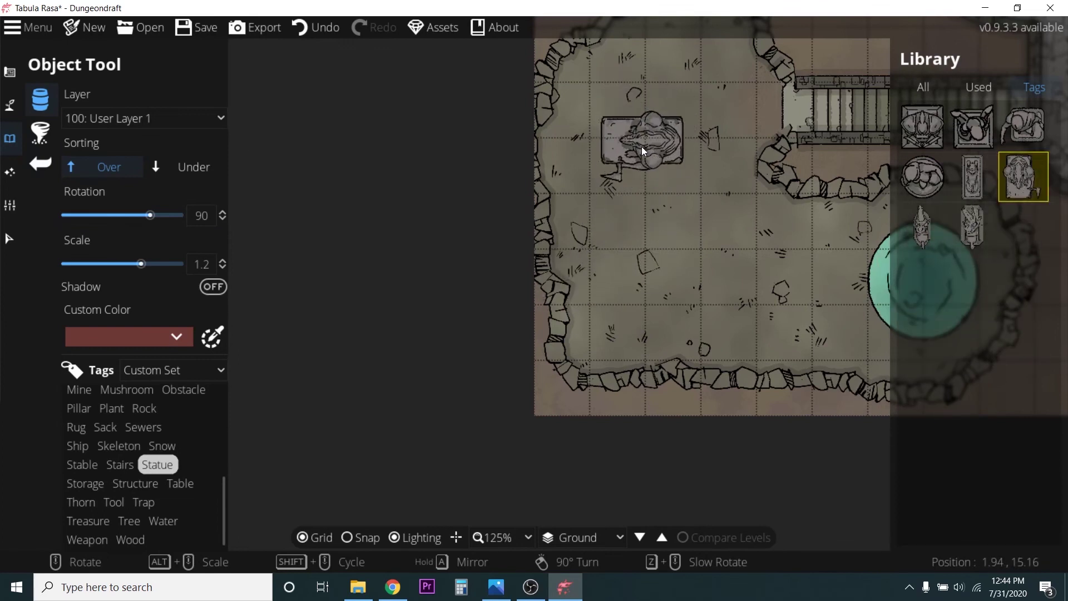
{"action": "scroll", "coordinate": [641, 146], "scroll_direction": "up", "scroll_amount": 3}
{"action": "scroll", "coordinate": [642, 147], "scroll_direction": "down", "scroll_amount": 1}
{"action": "scroll", "coordinate": [640, 149], "scroll_direction": "up", "scroll_amount": 2}
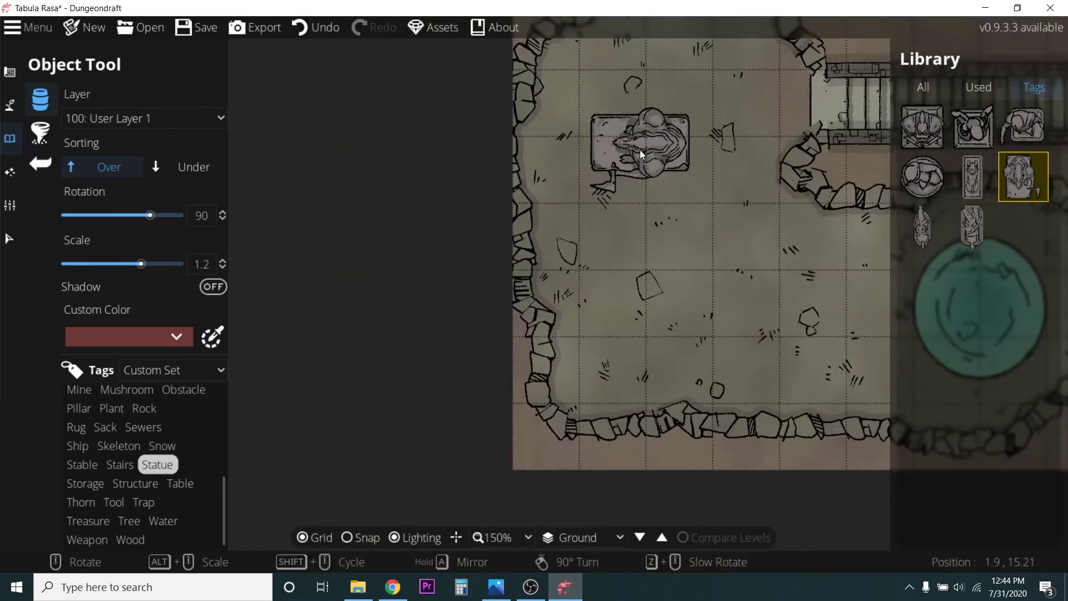
{"action": "scroll", "coordinate": [640, 150], "scroll_direction": "down", "scroll_amount": 16}
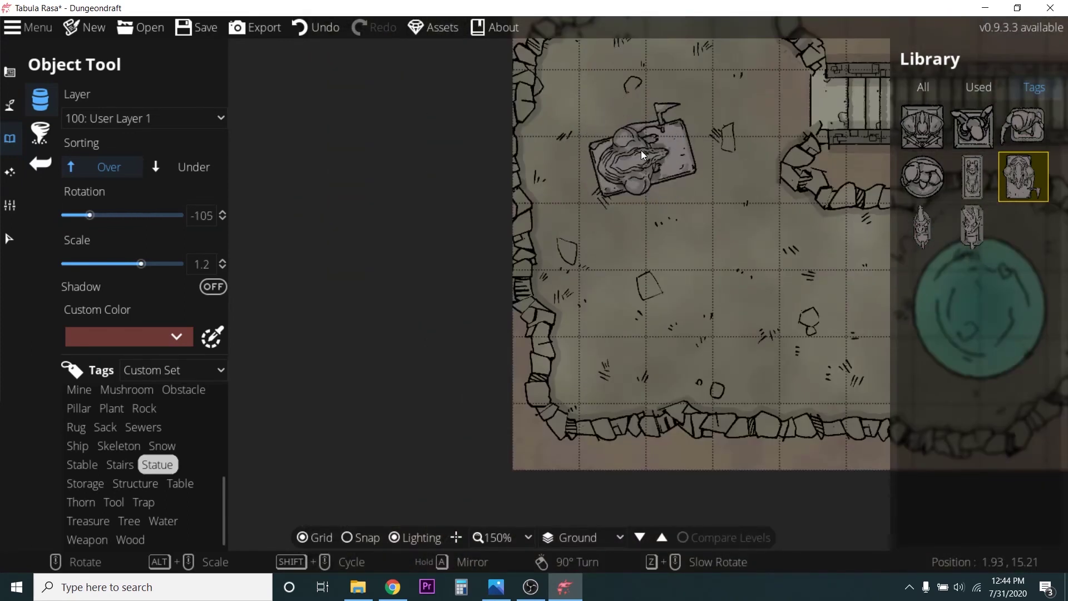
{"action": "scroll", "coordinate": [641, 151], "scroll_direction": "down", "scroll_amount": 1}
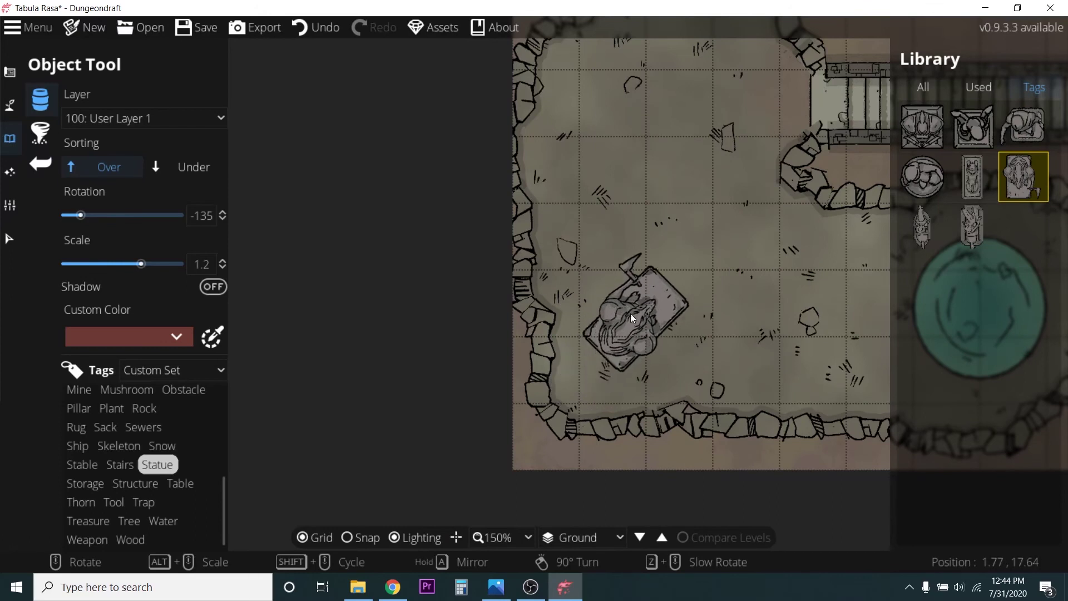
{"action": "left_click", "coordinate": [629, 315]}
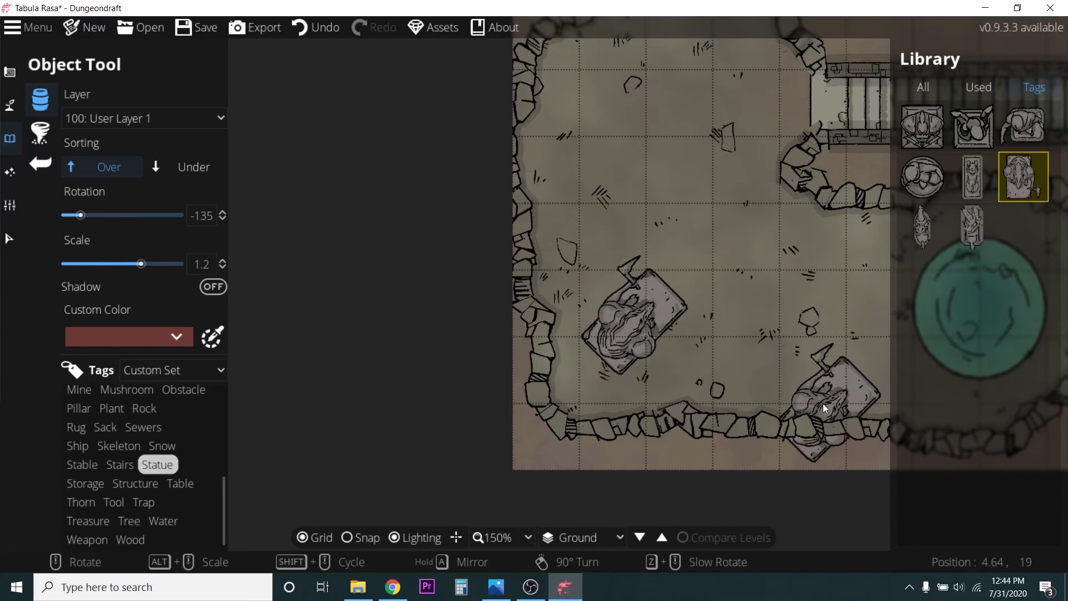
{"action": "key", "text": "Escape"}
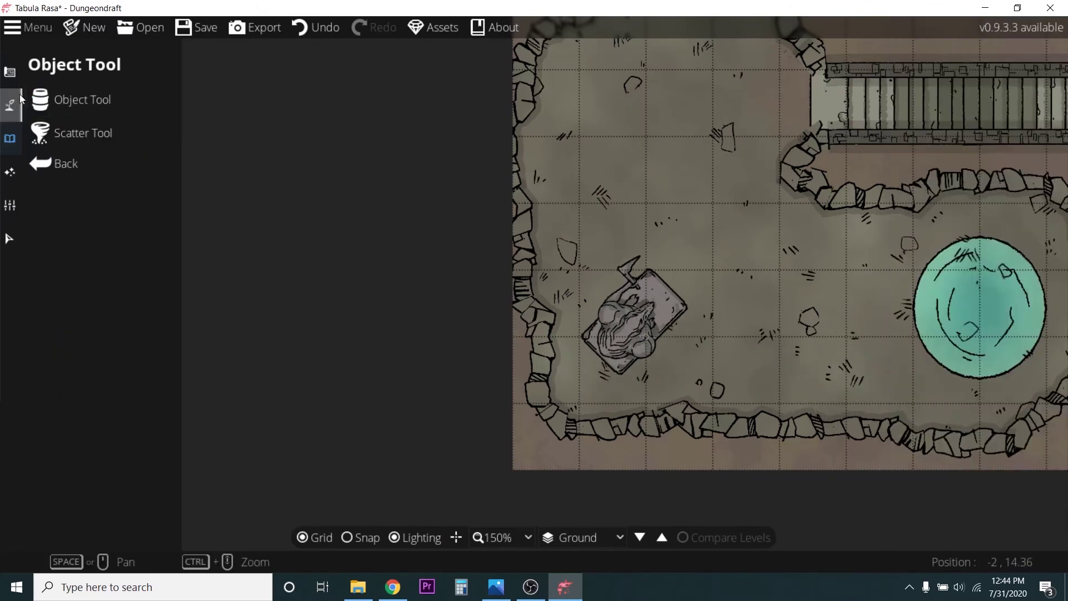
- Place the scattered bone-pile skeleton on the cave floor just west of the water pool, rotated to -150 at scale 0.8
{"action": "left_click", "coordinate": [82, 100]}
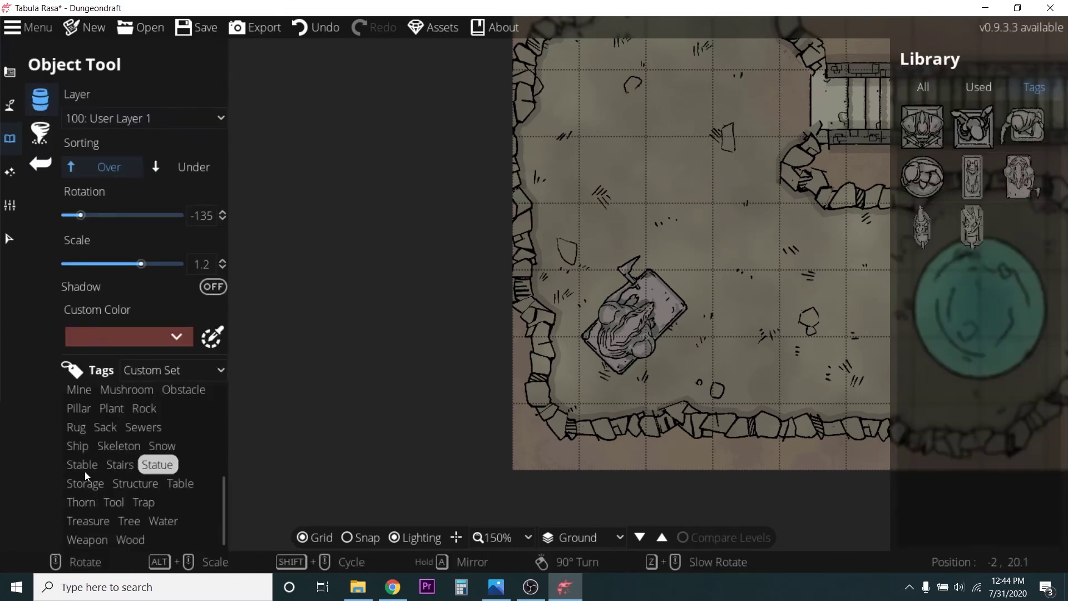
{"action": "left_click", "coordinate": [124, 448]}
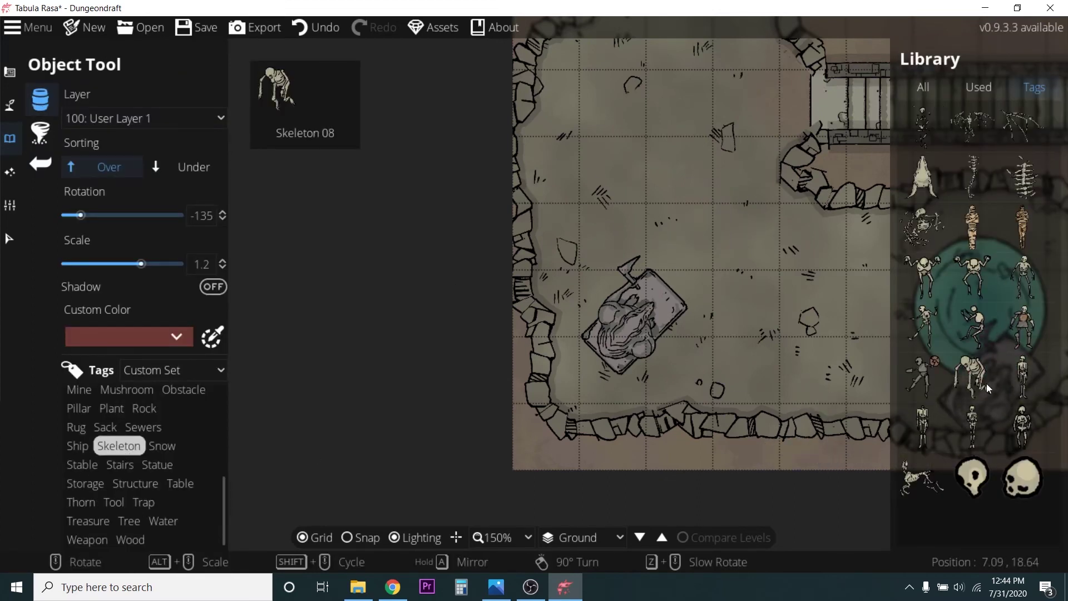
{"action": "left_click", "coordinate": [922, 227]}
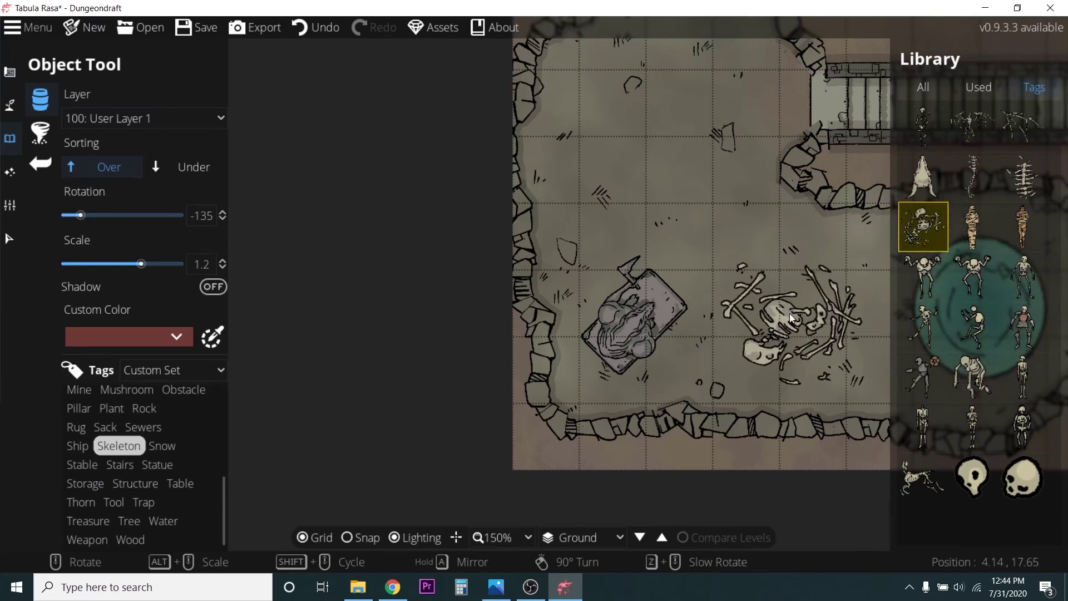
{"action": "scroll", "coordinate": [789, 311], "scroll_direction": "down", "scroll_amount": 2}
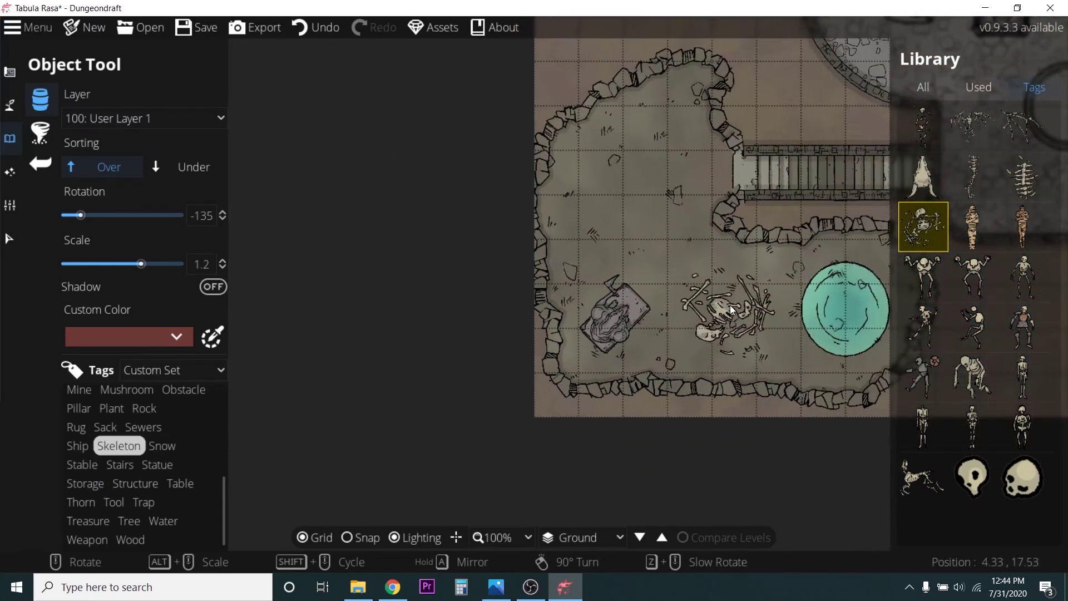
{"action": "scroll", "coordinate": [731, 304], "scroll_direction": "up", "scroll_amount": 1}
{"action": "scroll", "coordinate": [730, 305], "scroll_direction": "down", "scroll_amount": 2, "text": "alt"}
{"action": "scroll", "coordinate": [731, 304], "scroll_direction": "down", "scroll_amount": 2, "text": "alt"}
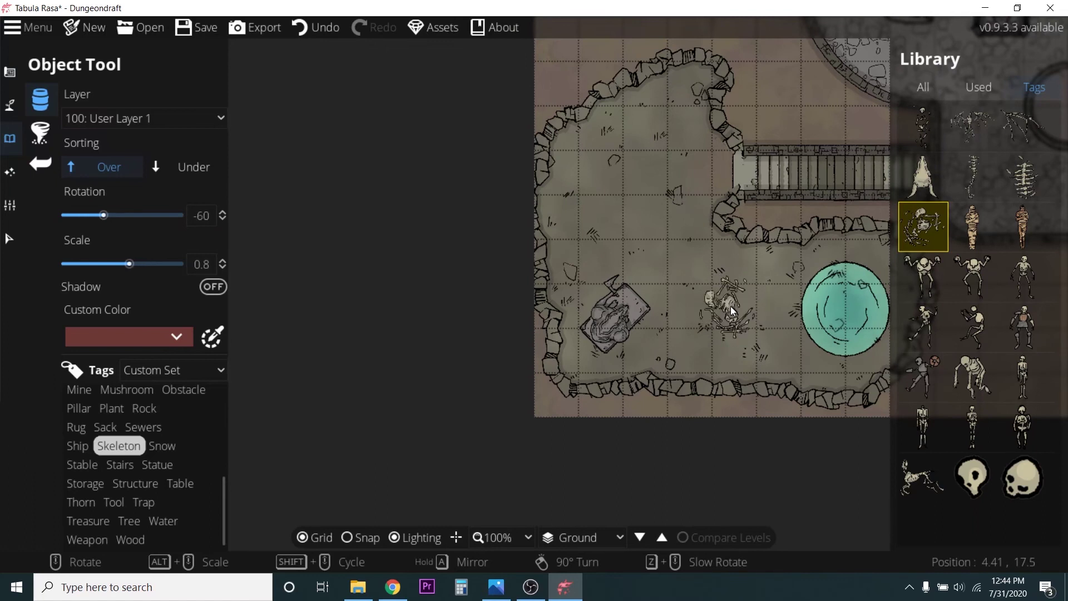
{"action": "scroll", "coordinate": [731, 307], "scroll_direction": "down", "scroll_amount": 2}
{"action": "left_click", "coordinate": [756, 334]}
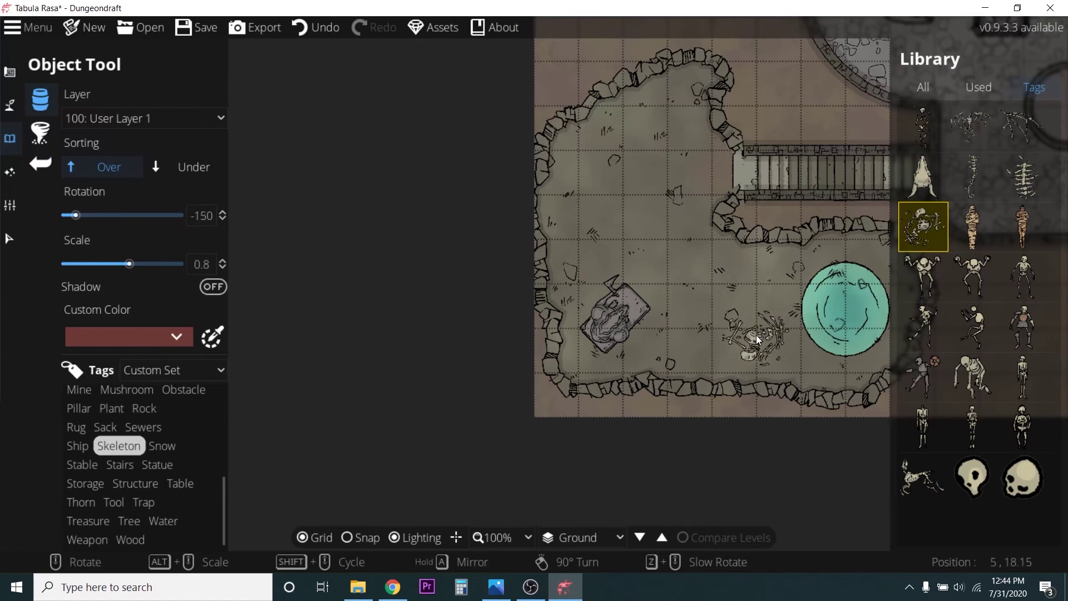
- Place a second bone pile by the cave's west wall north of the statue, rotated to 45 at scale 0.9
{"action": "scroll", "coordinate": [750, 275], "scroll_direction": "up", "scroll_amount": 1, "text": "alt"}
{"action": "scroll", "coordinate": [749, 275], "scroll_direction": "down", "scroll_amount": 3}
{"action": "scroll", "coordinate": [750, 275], "scroll_direction": "down", "scroll_amount": 8}
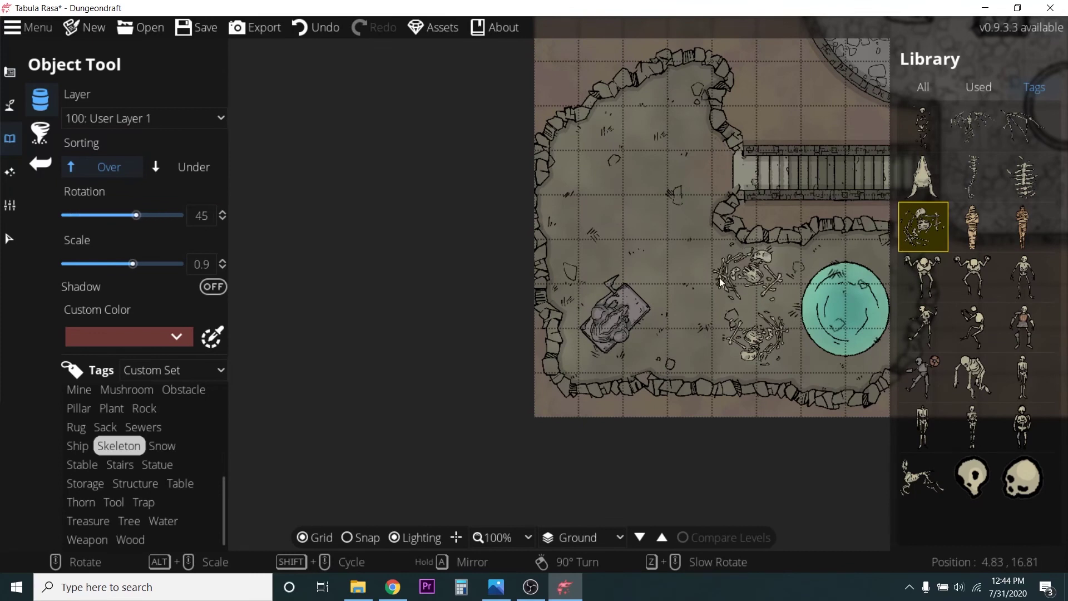
{"action": "left_click", "coordinate": [592, 244]}
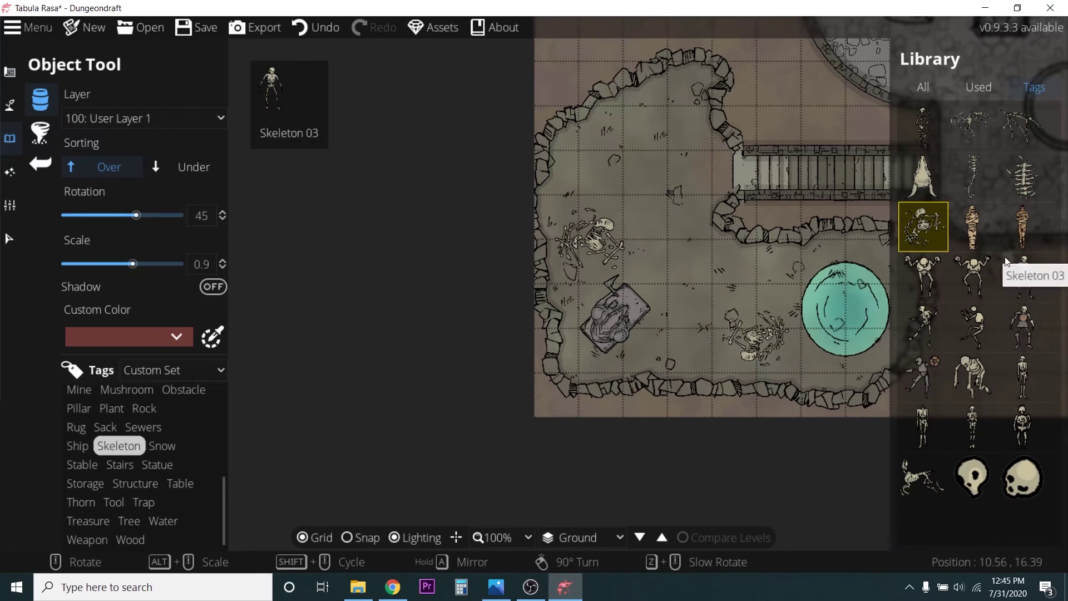
- Place a sprawled full skeleton in the cave's northern part, rotated to 45 at scale 1.8
{"action": "left_click", "coordinate": [930, 327]}
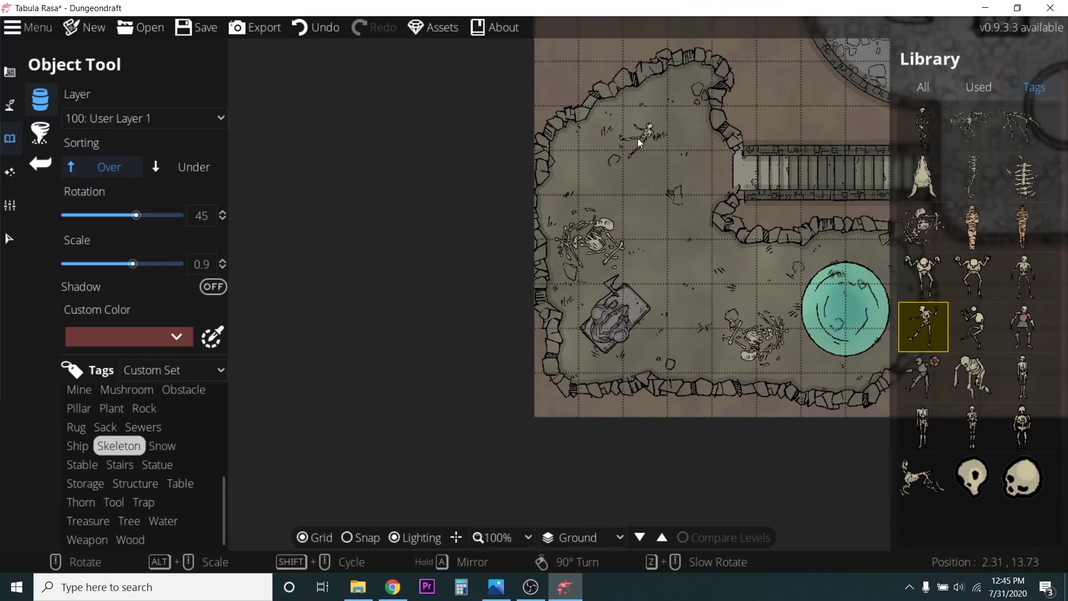
{"action": "scroll", "coordinate": [639, 138], "scroll_direction": "up", "scroll_amount": 9, "text": "alt"}
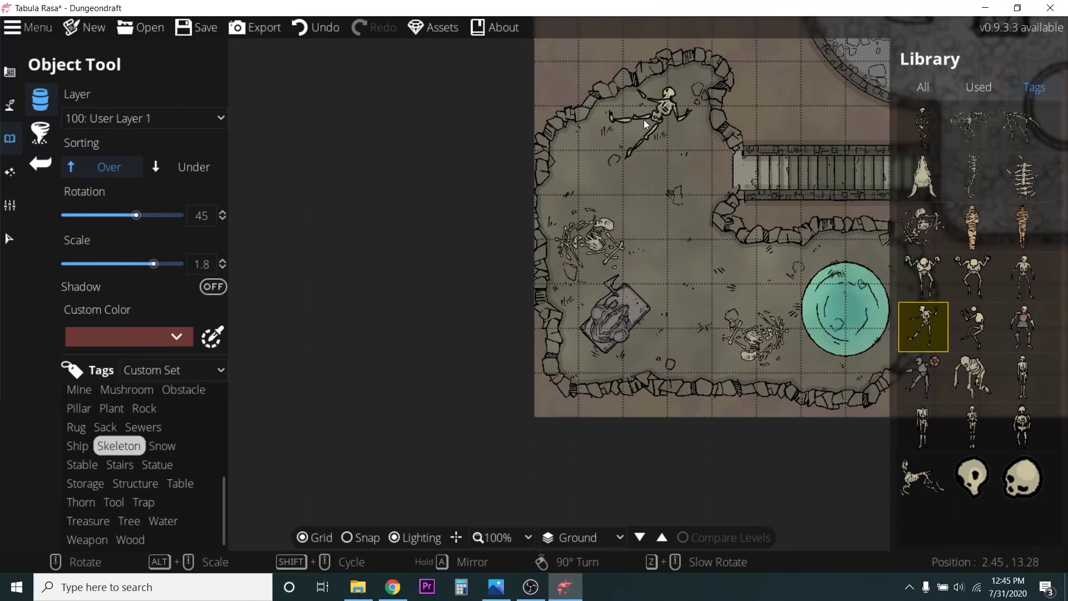
{"action": "left_click", "coordinate": [643, 124]}
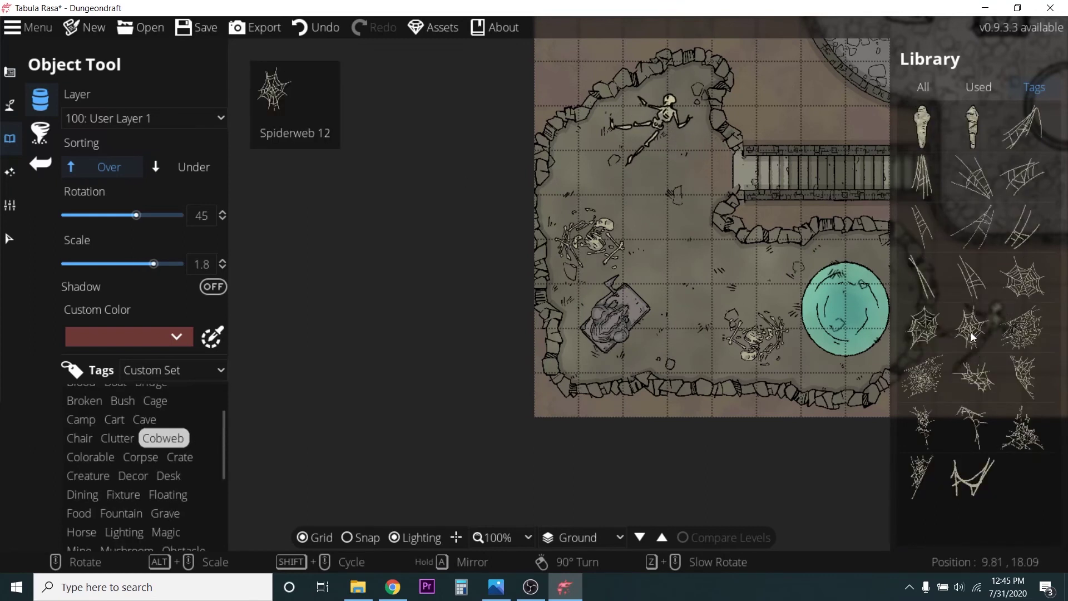
- Place the Spiderweb 12 cobweb between the statue and the cave's southwest corner, at rotation 45 and scale 1.6
{"action": "left_click", "coordinate": [974, 333]}
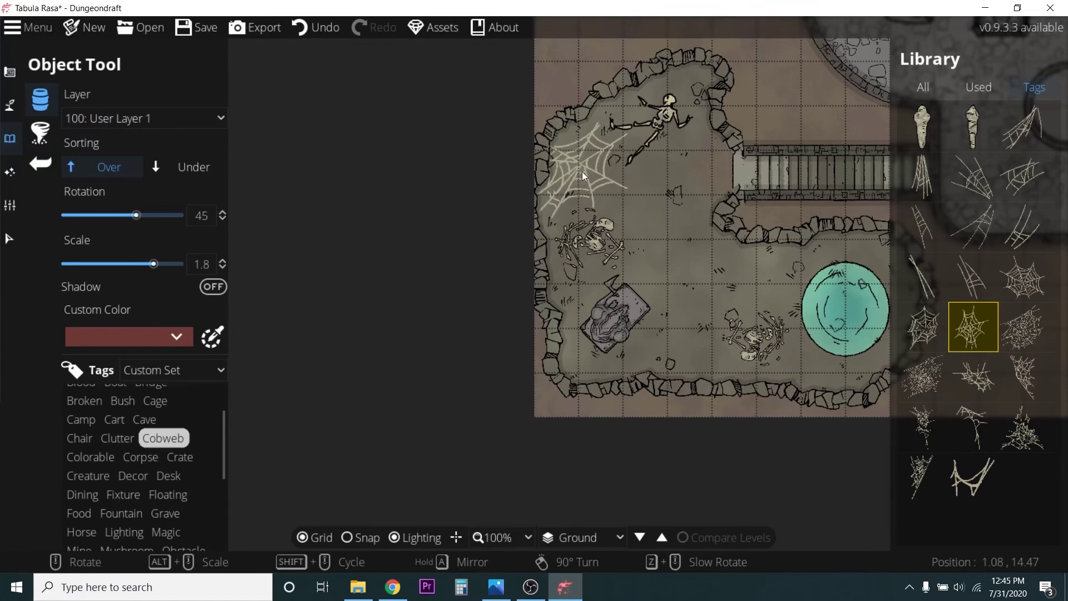
{"action": "scroll", "coordinate": [584, 172], "scroll_direction": "down", "scroll_amount": 3}
{"action": "scroll", "coordinate": [577, 228], "scroll_direction": "down", "scroll_amount": 3, "text": "alt"}
{"action": "scroll", "coordinate": [576, 228], "scroll_direction": "down", "scroll_amount": 3, "text": "alt"}
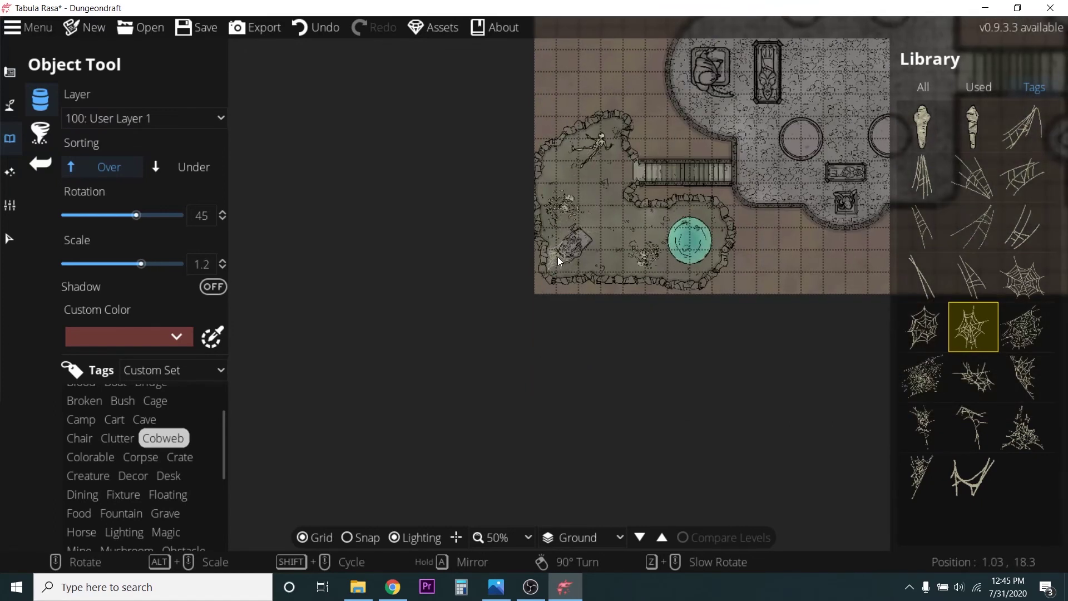
{"action": "scroll", "coordinate": [559, 257], "scroll_direction": "up", "scroll_amount": 4, "text": "alt"}
{"action": "scroll", "coordinate": [560, 259], "scroll_direction": "up", "scroll_amount": 4}
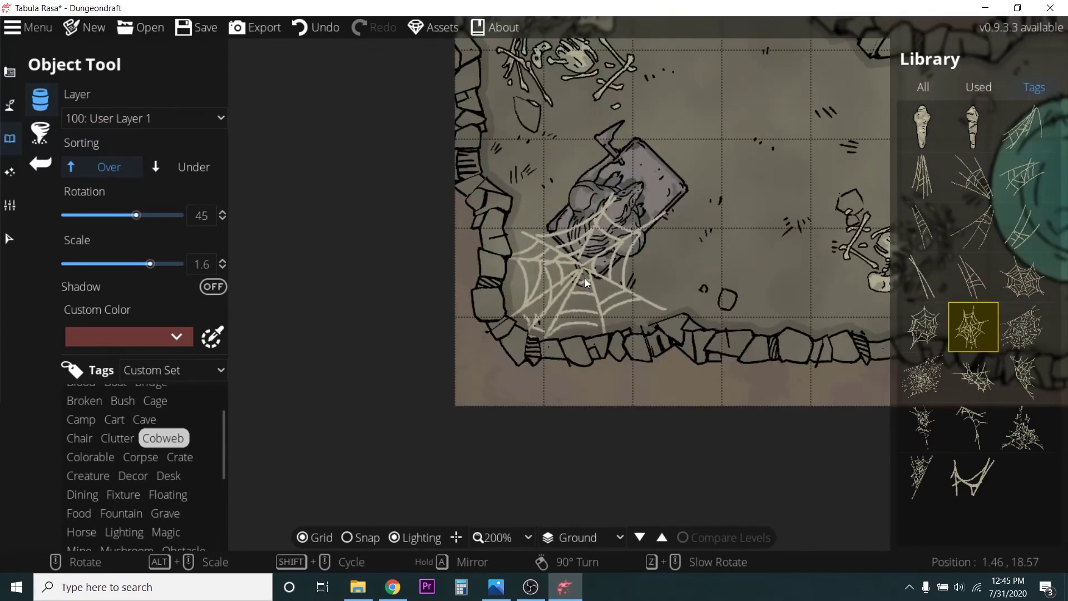
{"action": "left_click", "coordinate": [585, 278]}
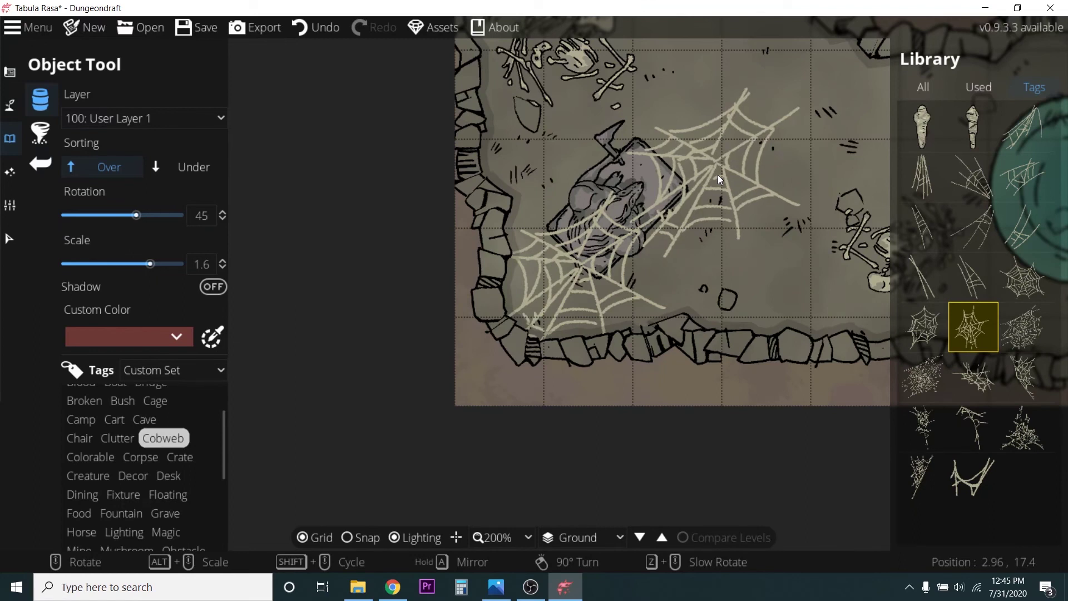
- Place the Spiderweb 13 cobweb against the cave's northwest wall, at rotation 45 and scale 0.9
{"action": "scroll", "coordinate": [719, 175], "scroll_direction": "down", "scroll_amount": 2}
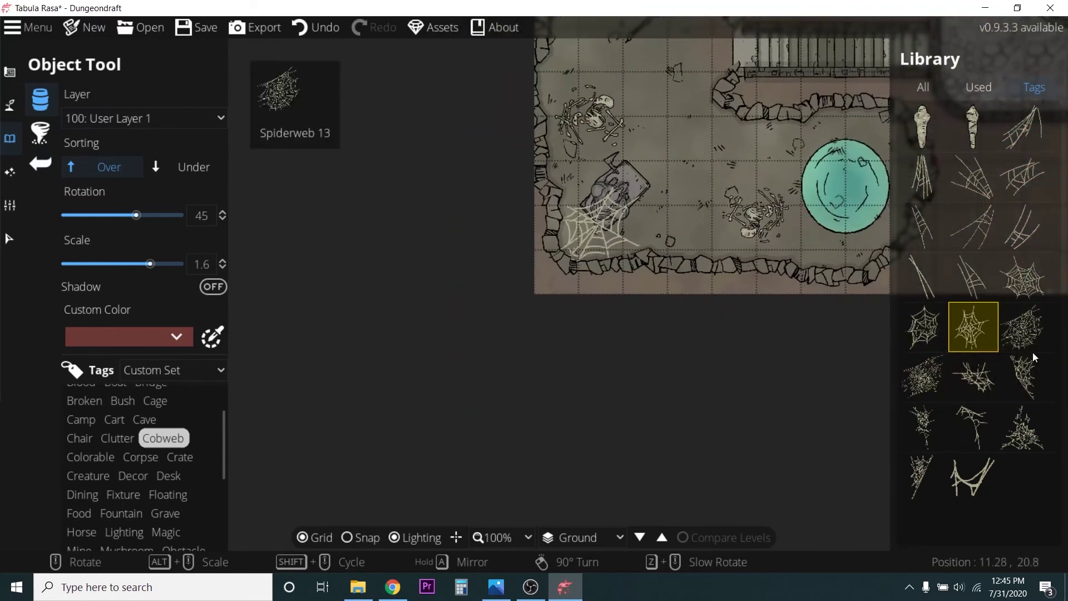
{"action": "left_click", "coordinate": [1022, 332]}
{"action": "scroll", "coordinate": [717, 174], "scroll_direction": "down", "scroll_amount": 3}
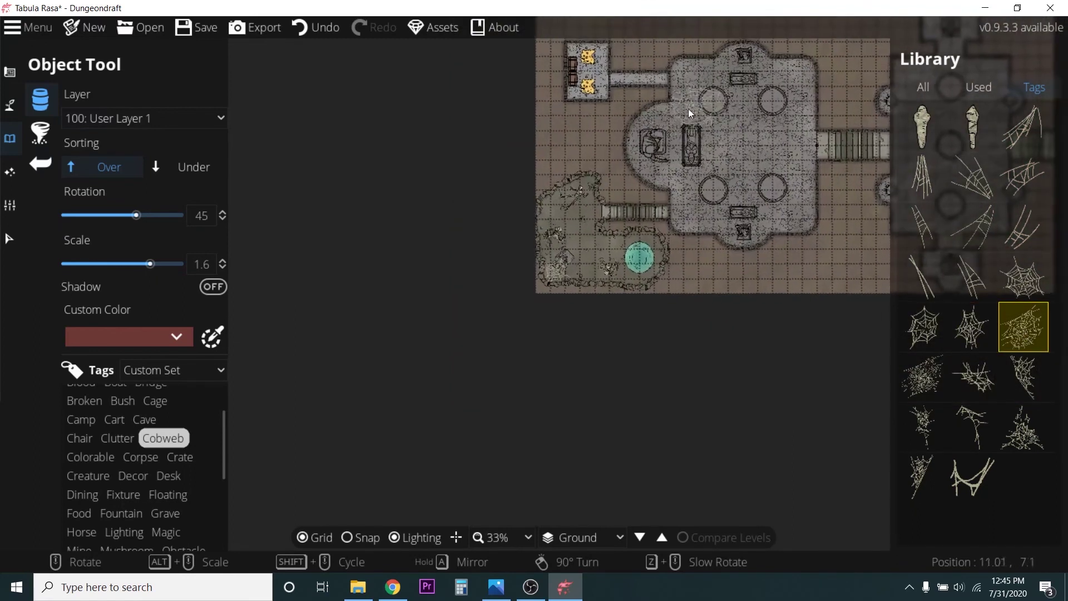
{"action": "scroll", "coordinate": [584, 159], "scroll_direction": "up", "scroll_amount": 3}
{"action": "scroll", "coordinate": [588, 252], "scroll_direction": "up", "scroll_amount": 3}
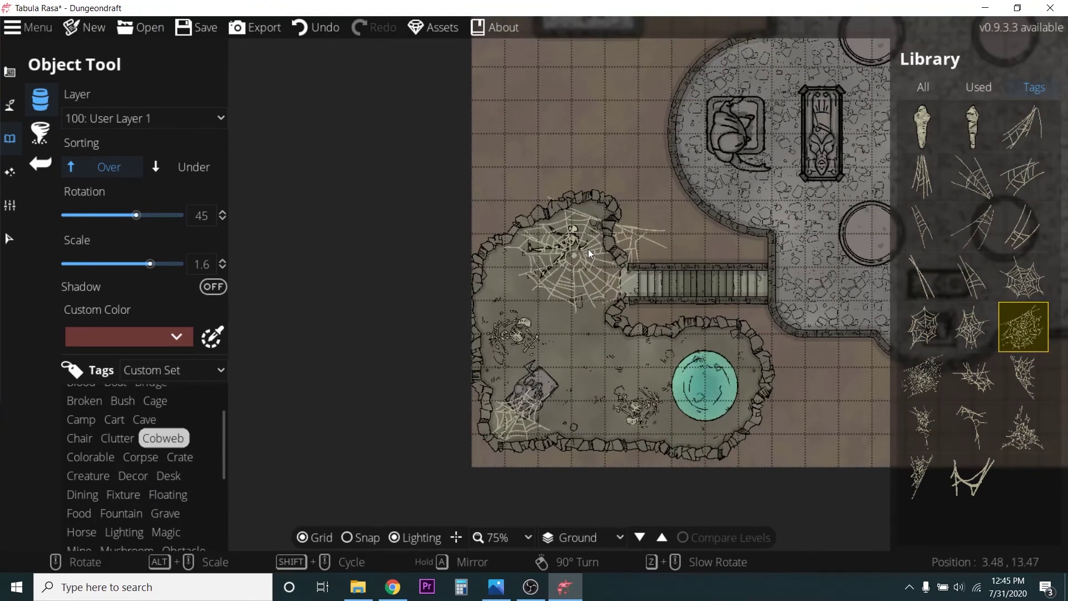
{"action": "scroll", "coordinate": [589, 247], "scroll_direction": "down", "scroll_amount": 10}
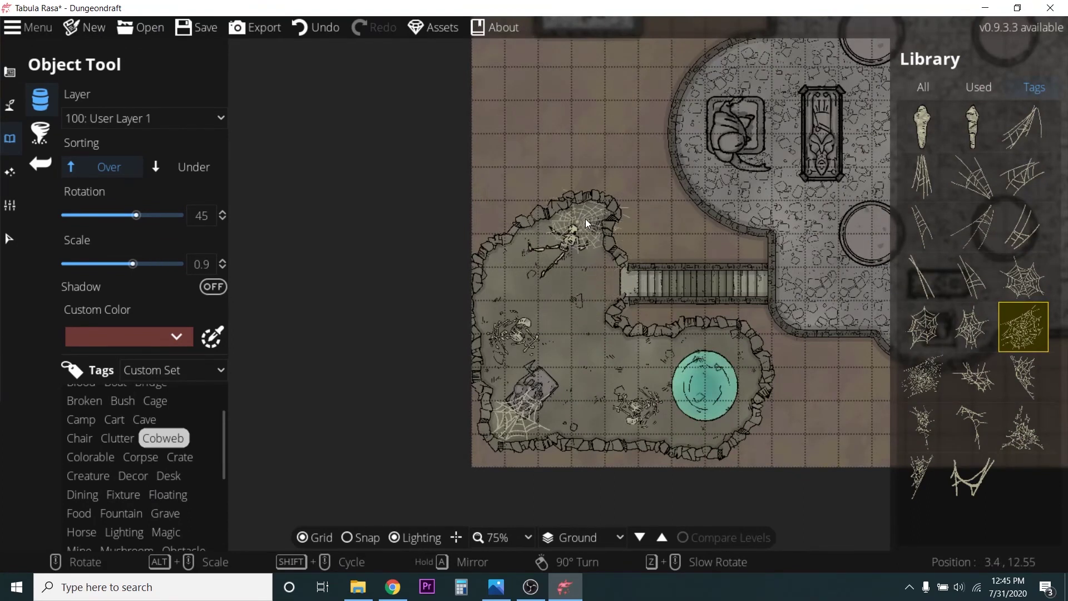
{"action": "left_click", "coordinate": [513, 271]}
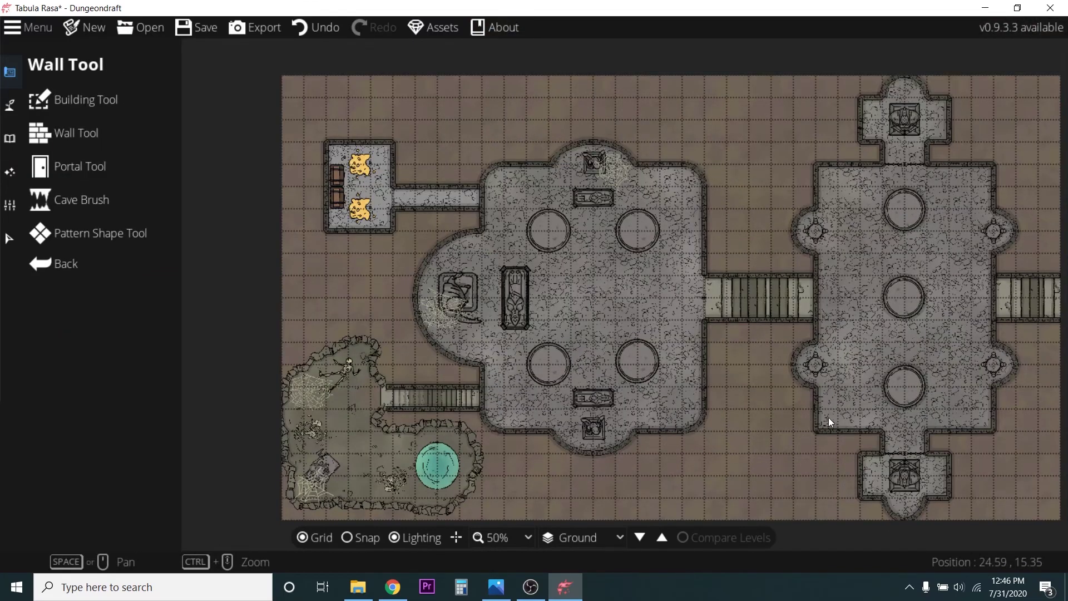